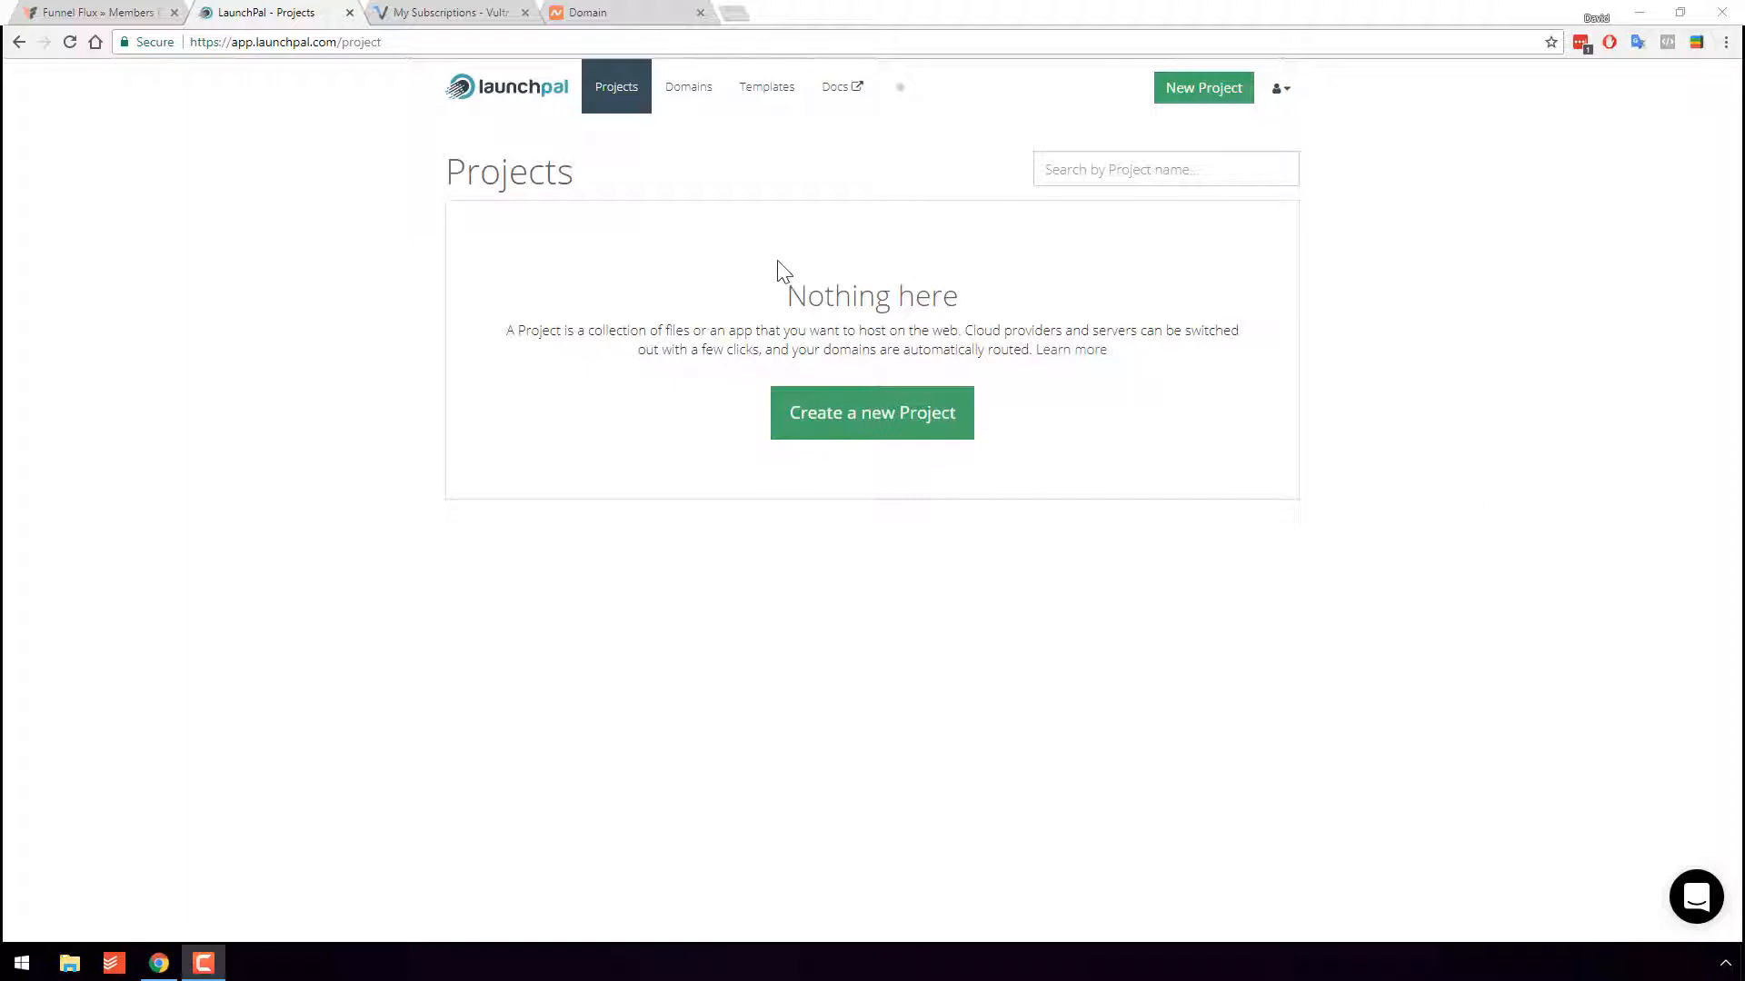
# - Begin a new project and browse the app types, including Landing Page Server, WordPress, FunnelFlux and Prosper202
pyautogui.click(872, 441)
pyautogui.scroll(-1, 1273, 509)
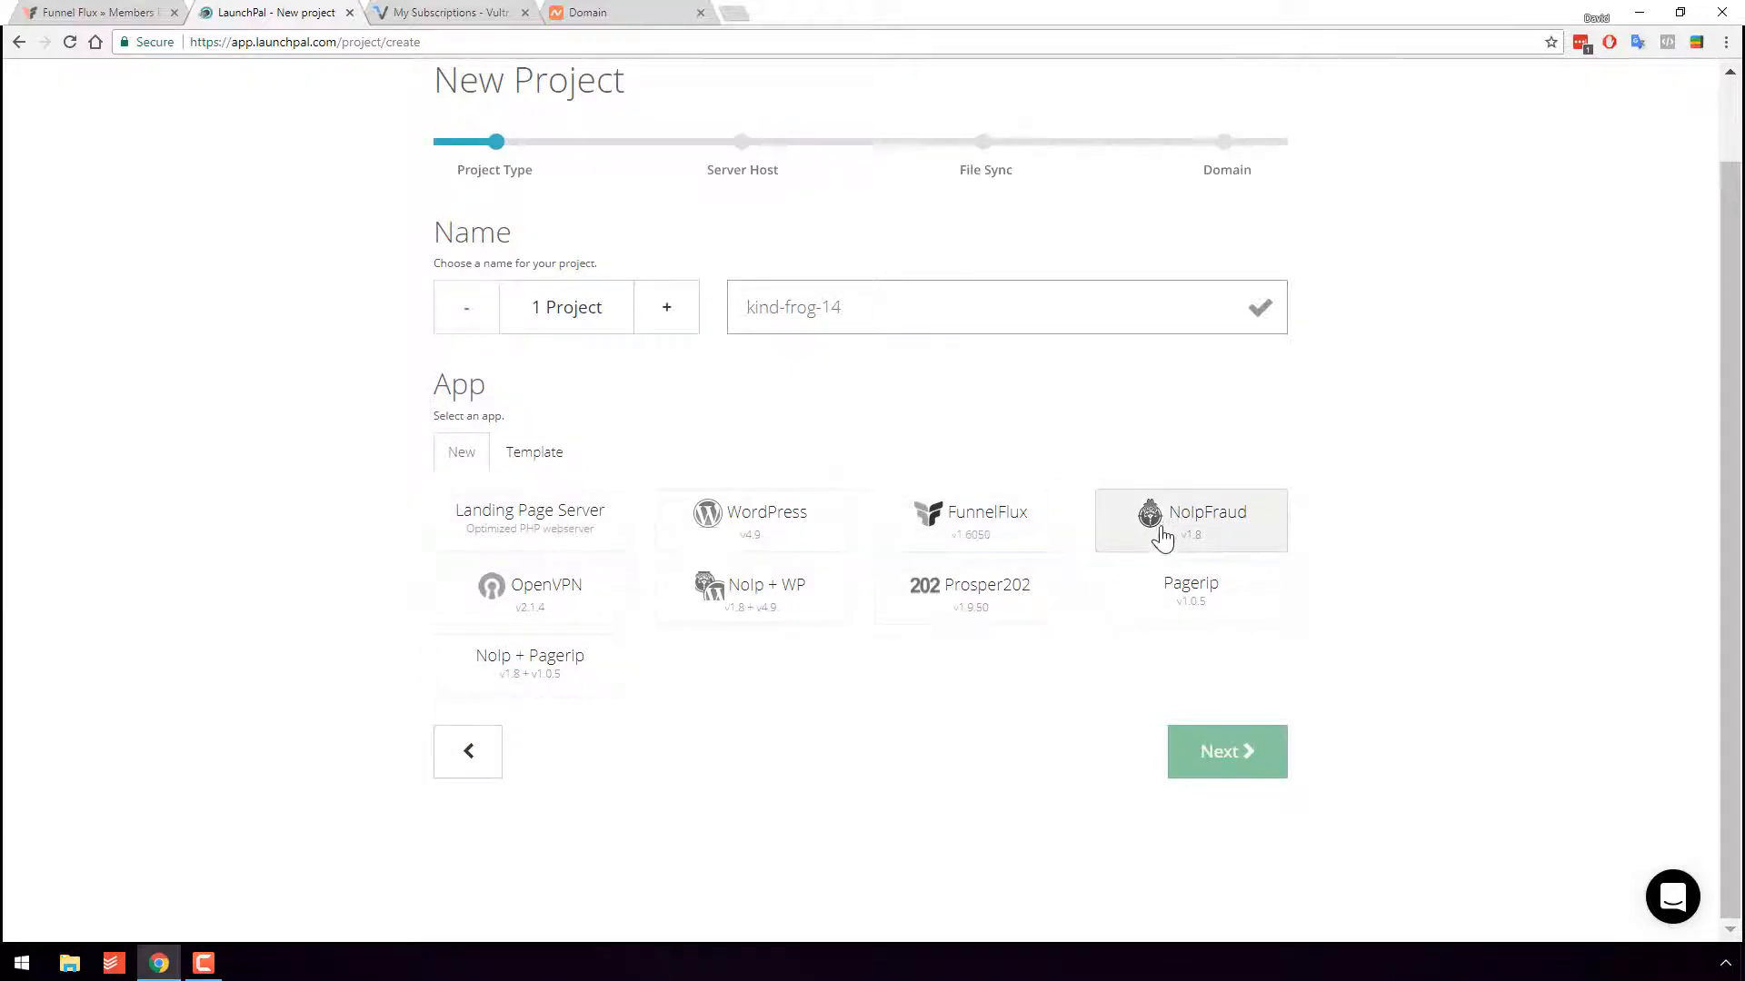
pyautogui.scroll(1, 1236, 553)
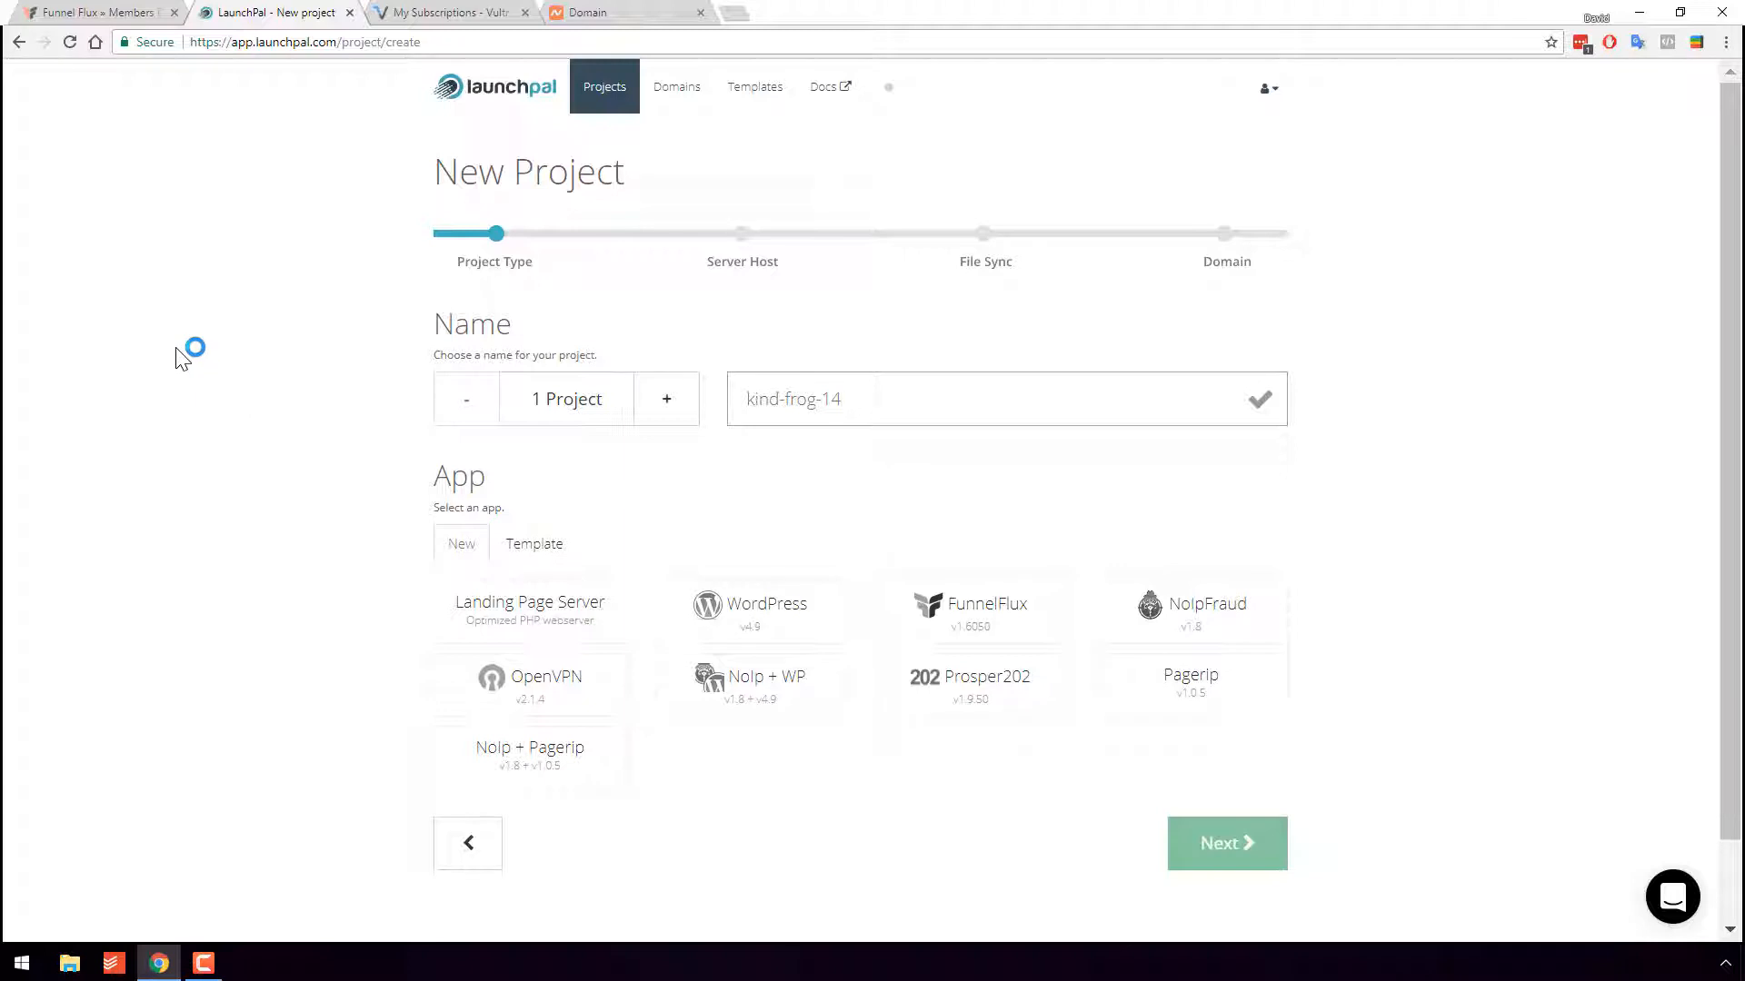
pyautogui.click(77, 12)
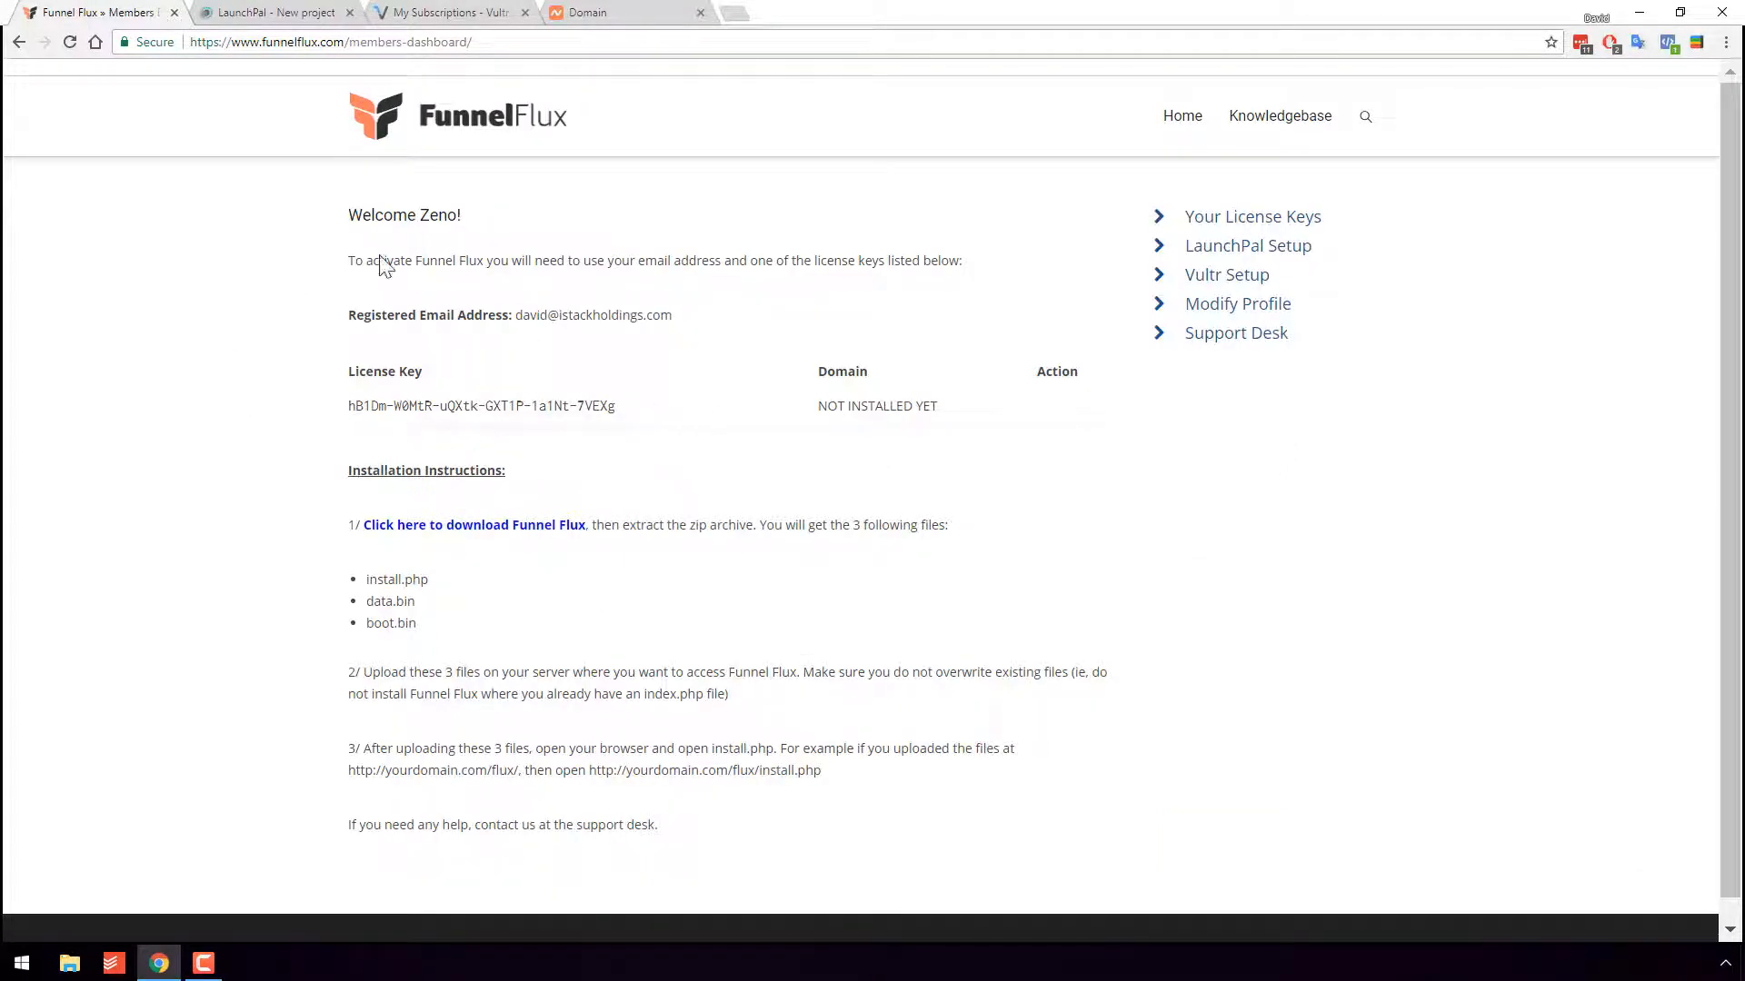
pyautogui.click(265, 12)
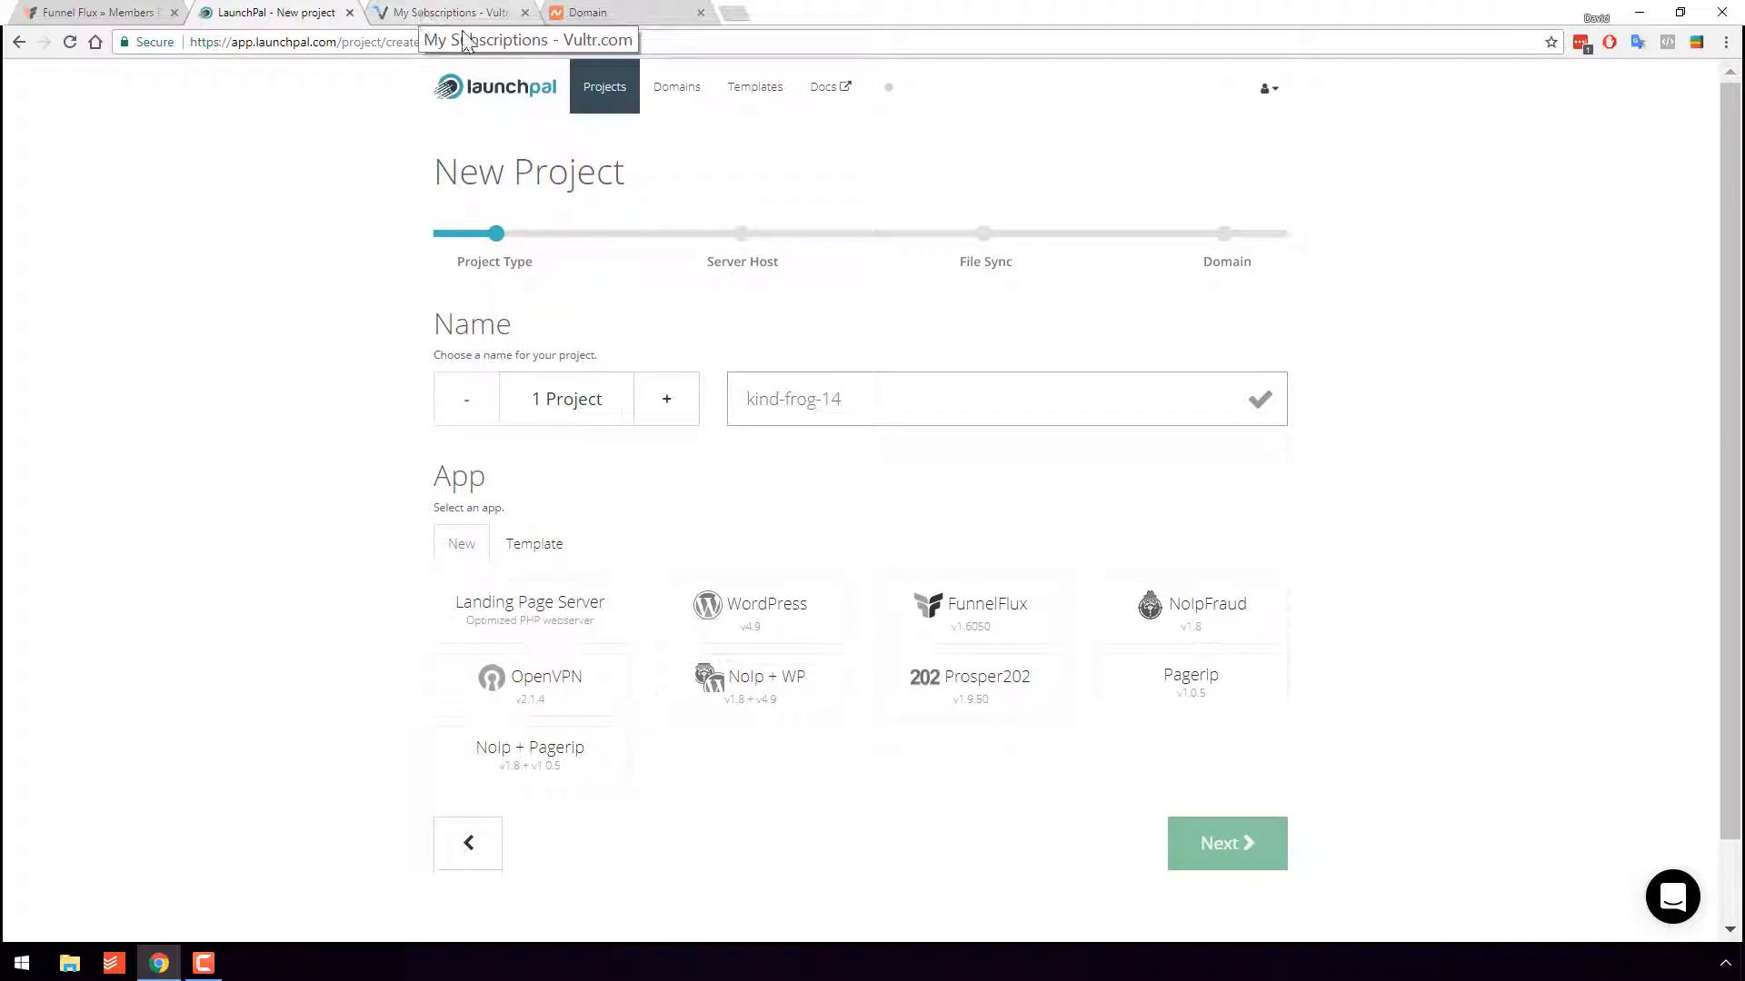
pyautogui.click(423, 12)
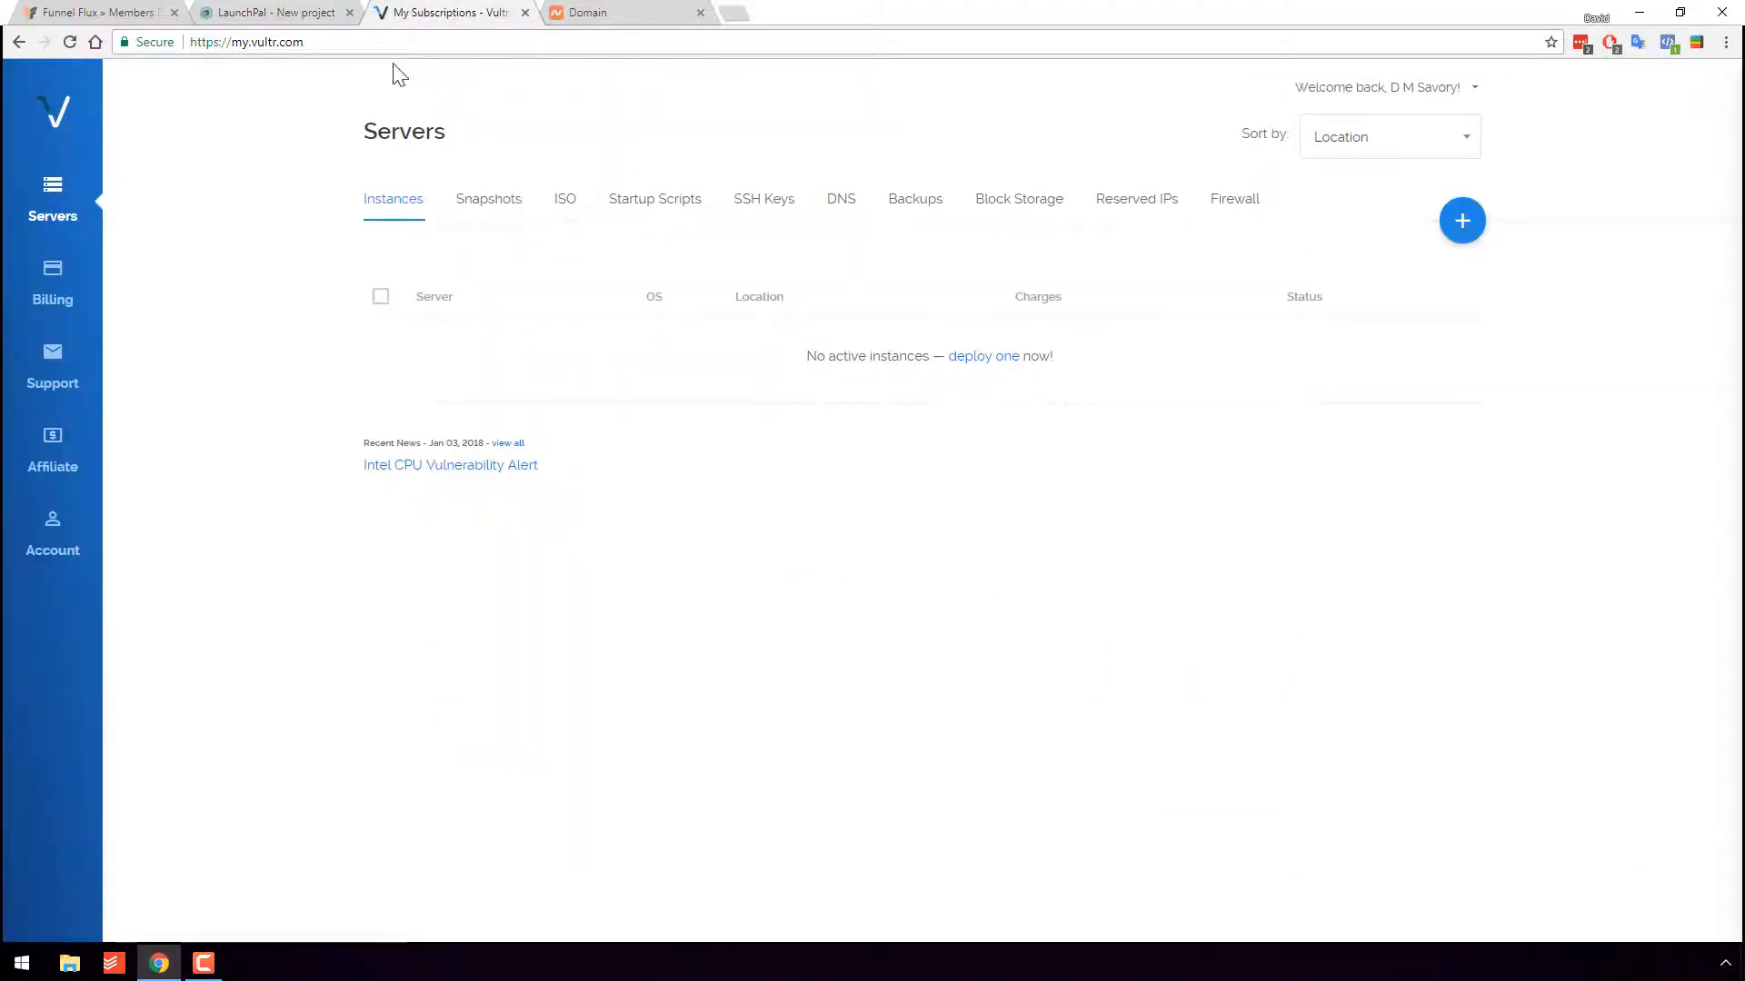
pyautogui.click(322, 12)
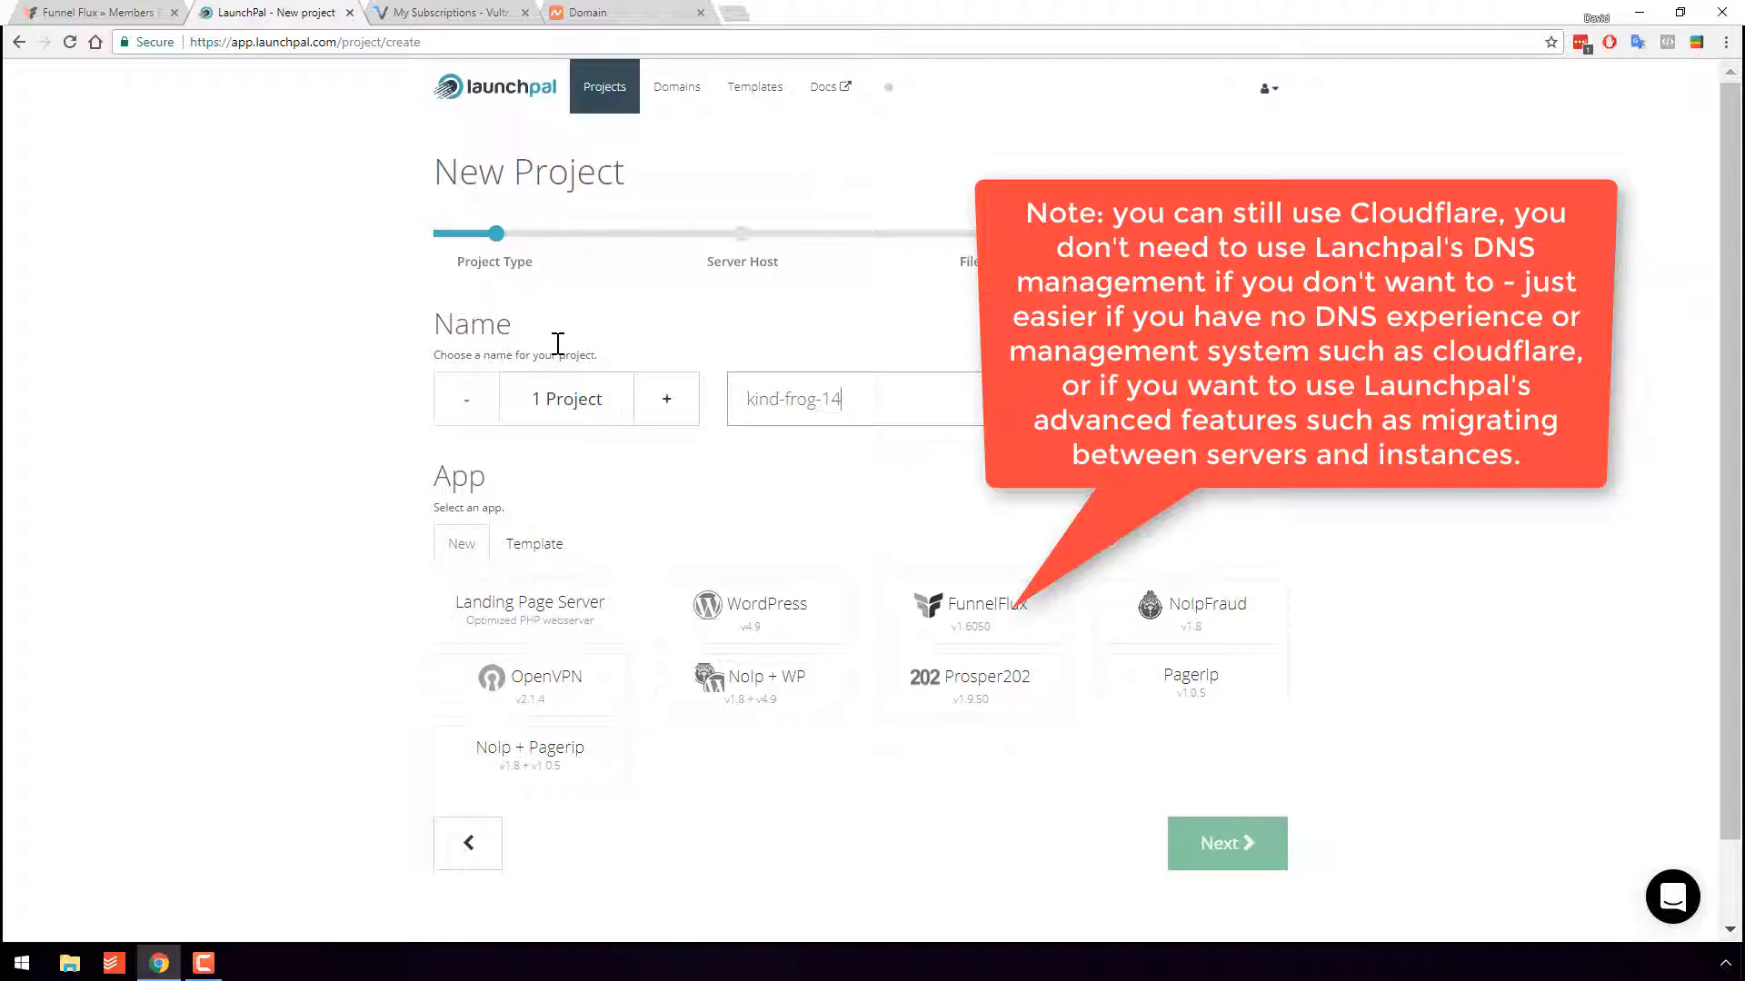
pyautogui.click(588, 12)
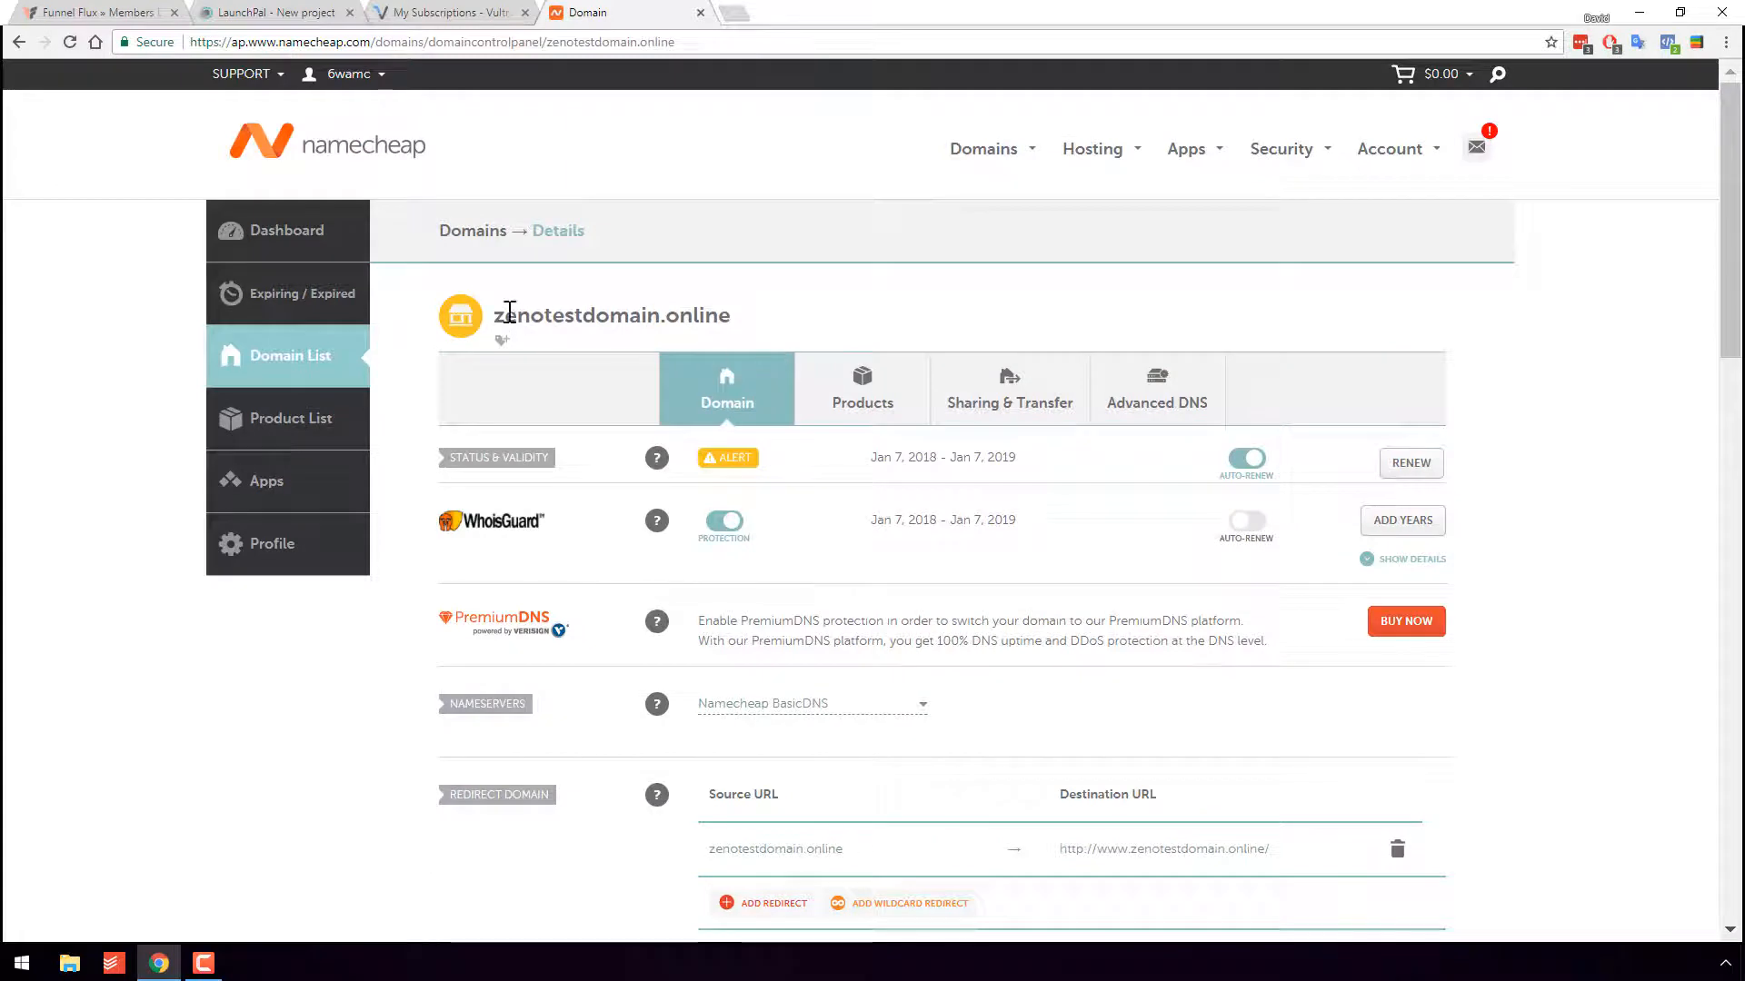
pyautogui.moveTo(498, 315); pyautogui.dragTo(806, 331)
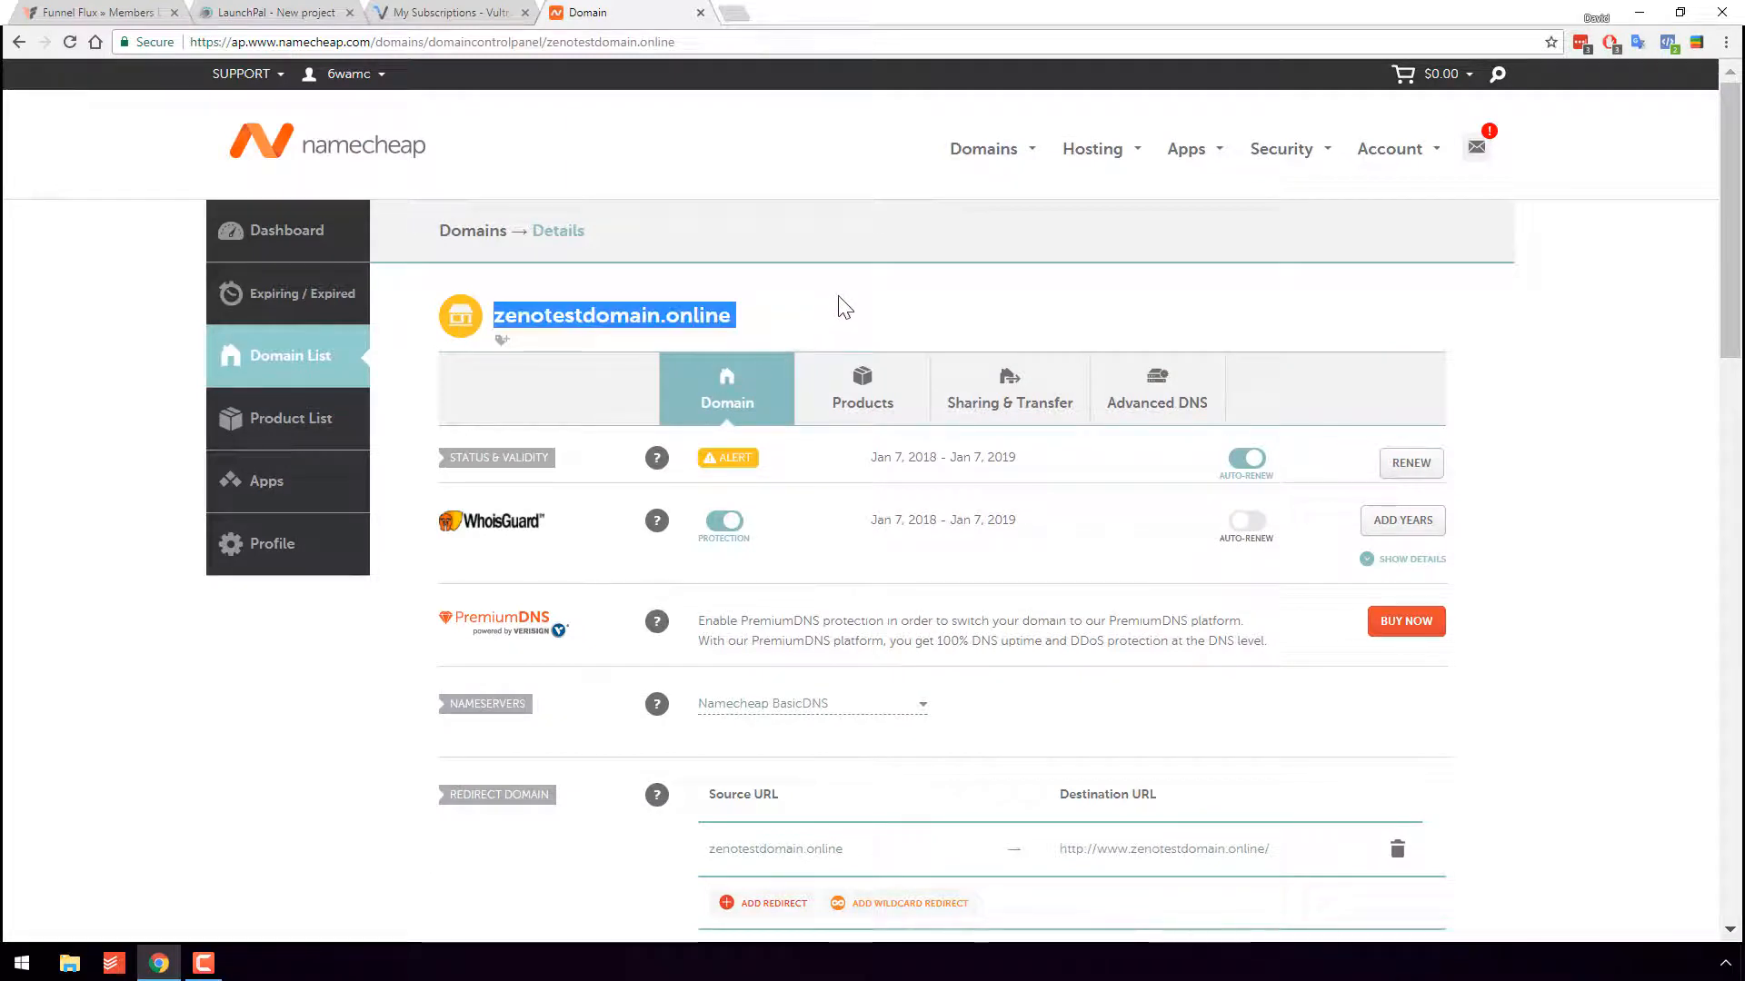
pyautogui.click(949, 321)
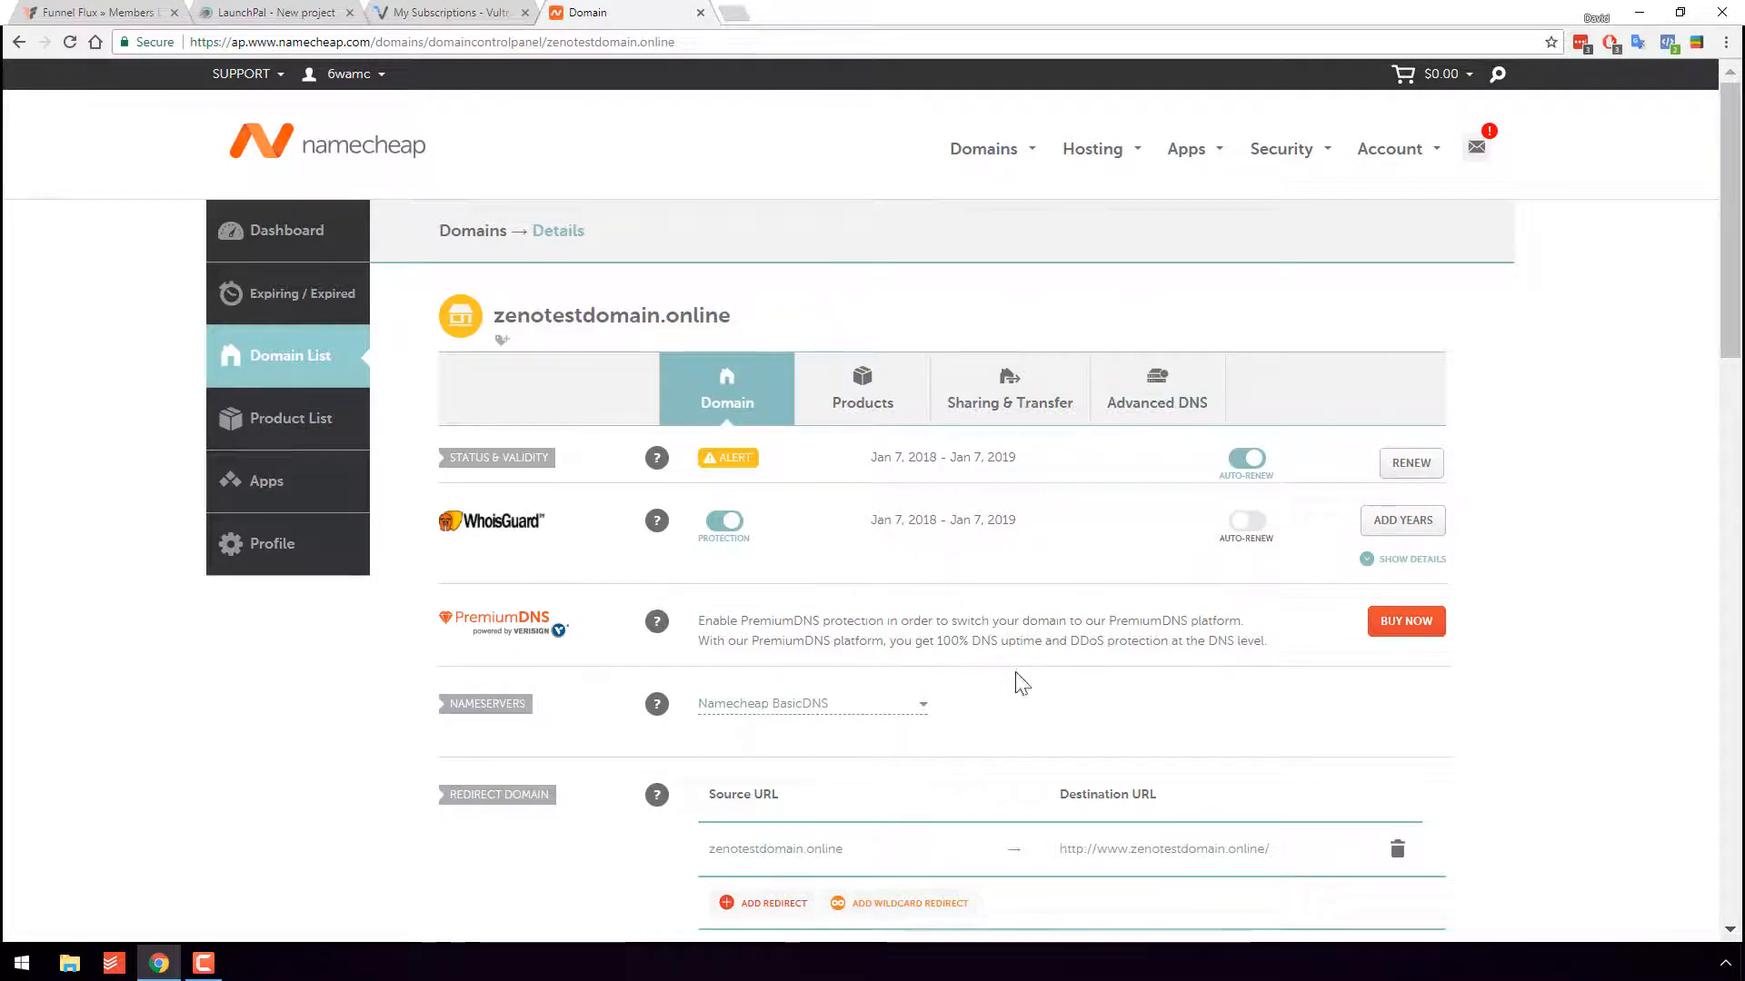
pyautogui.click(277, 12)
# - Clear the kind-frog-14 name field, pick the FunnelFlux app and continue to the Server Host step
pyautogui.scroll(-1, 896, 327)
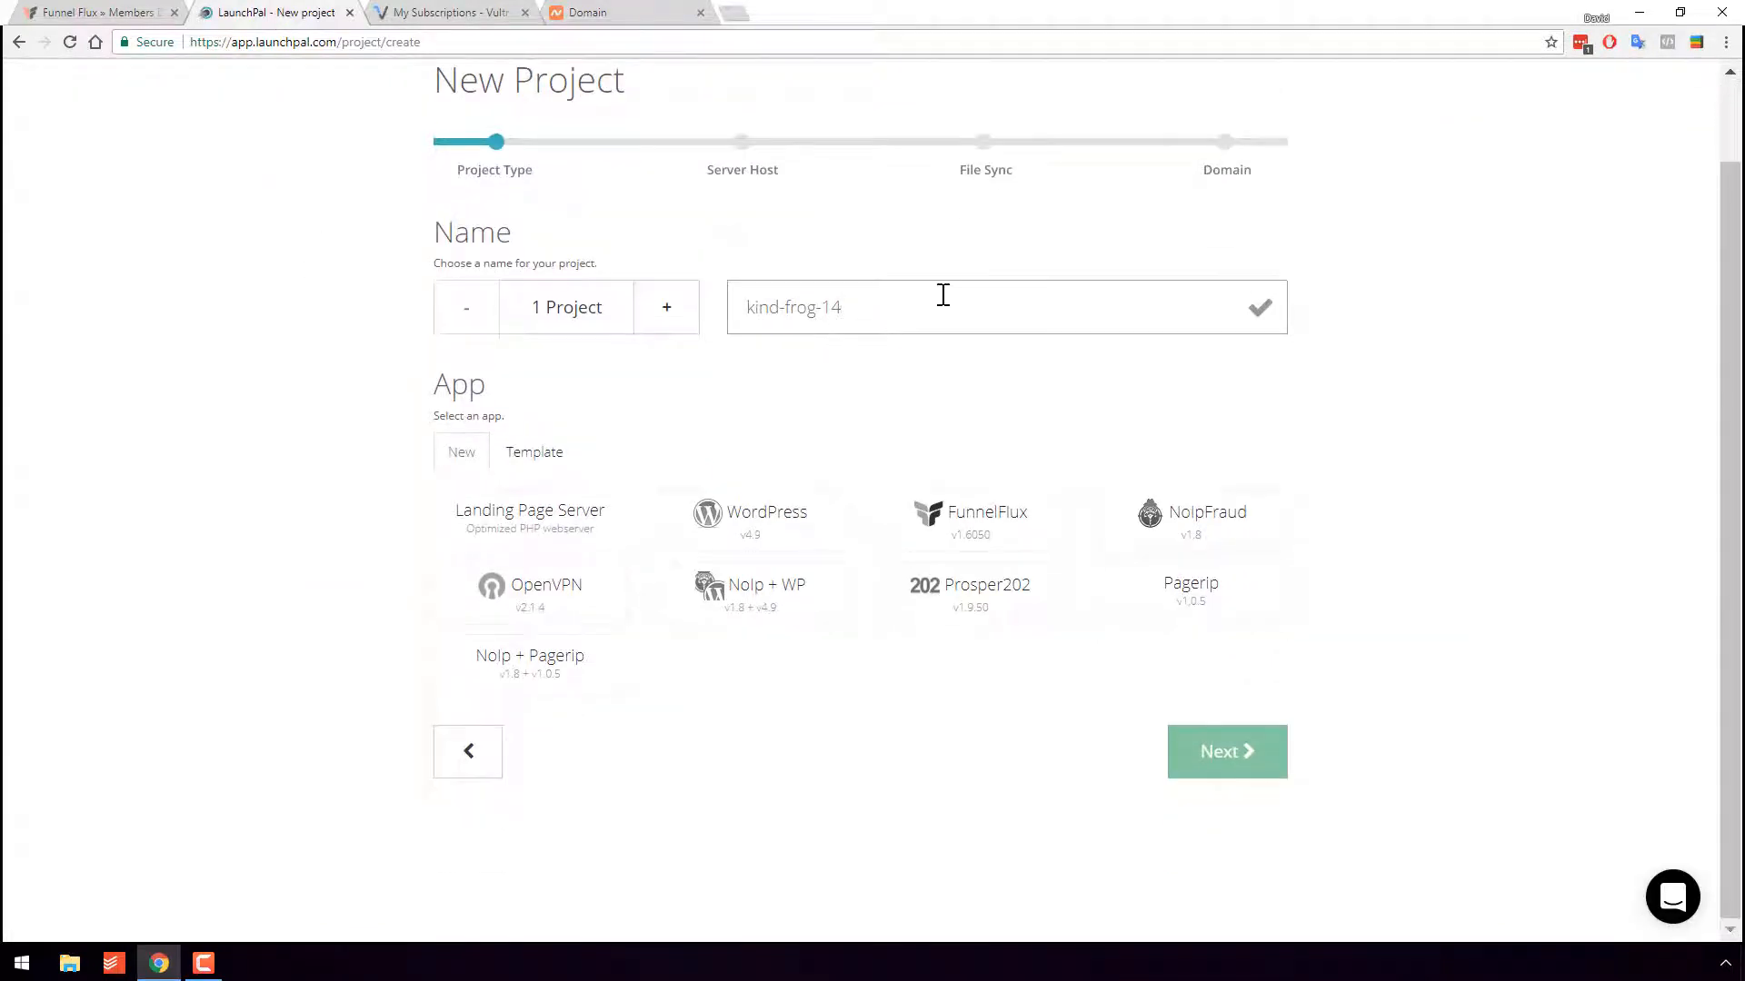
pyautogui.tripleClick(802, 308)
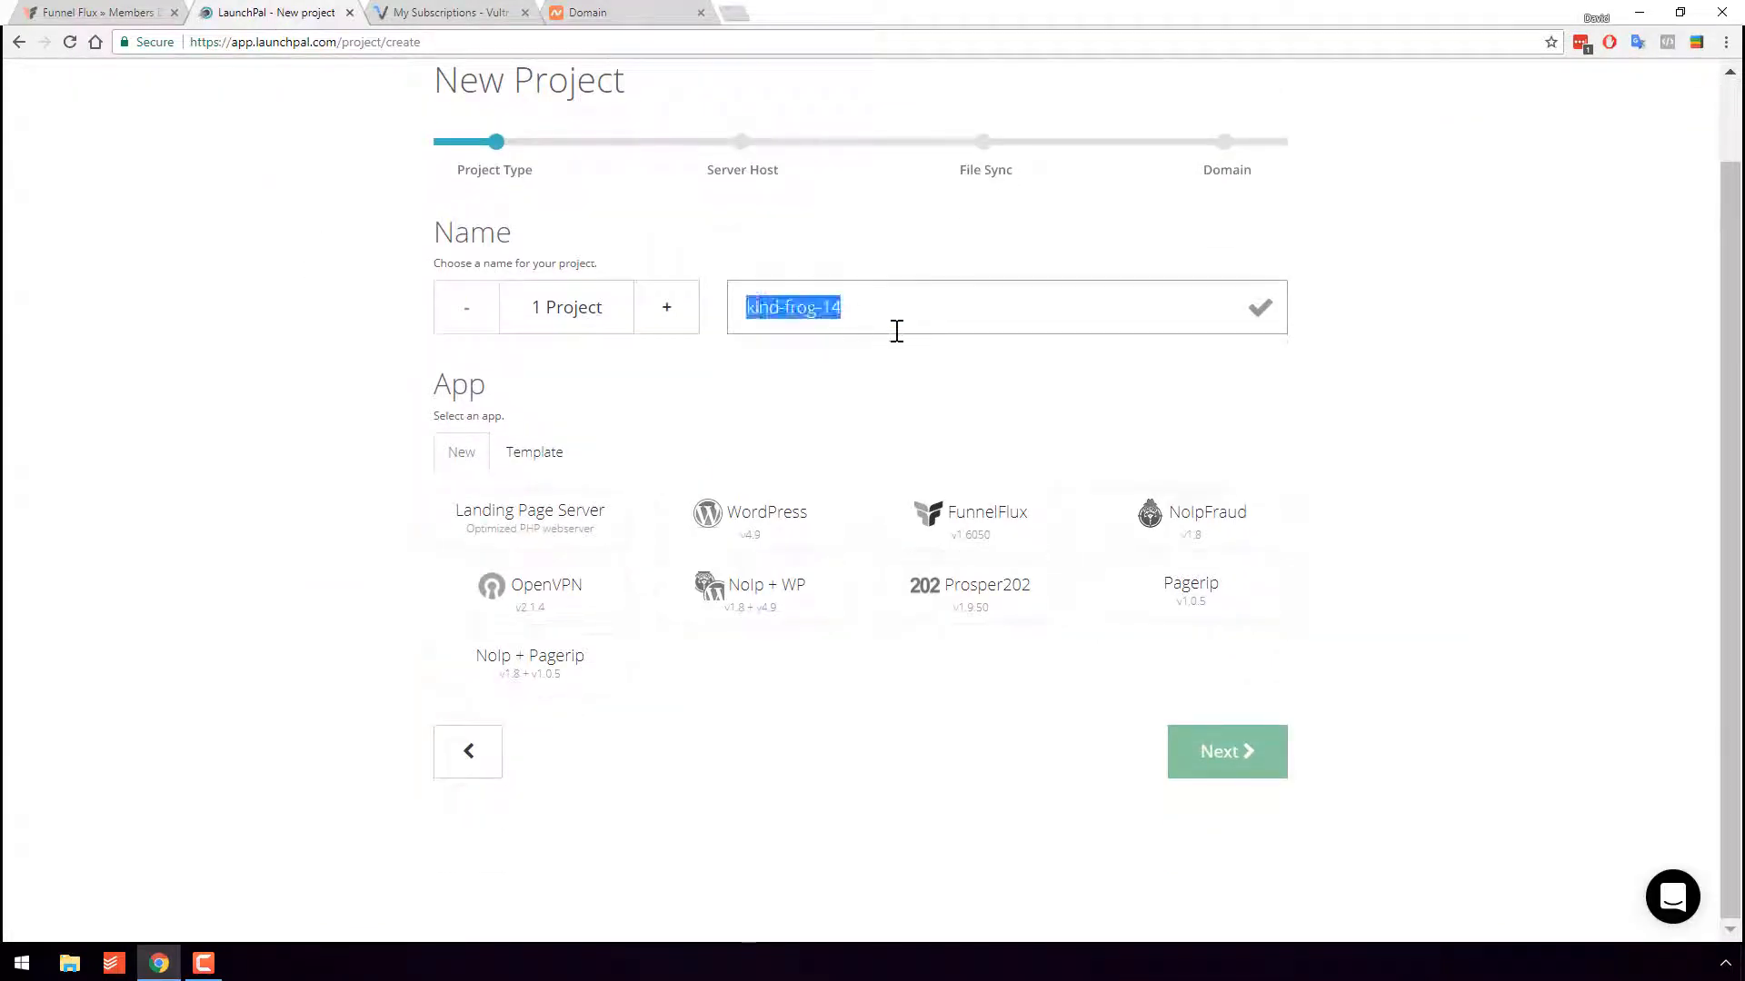
pyautogui.press('BackSpace')
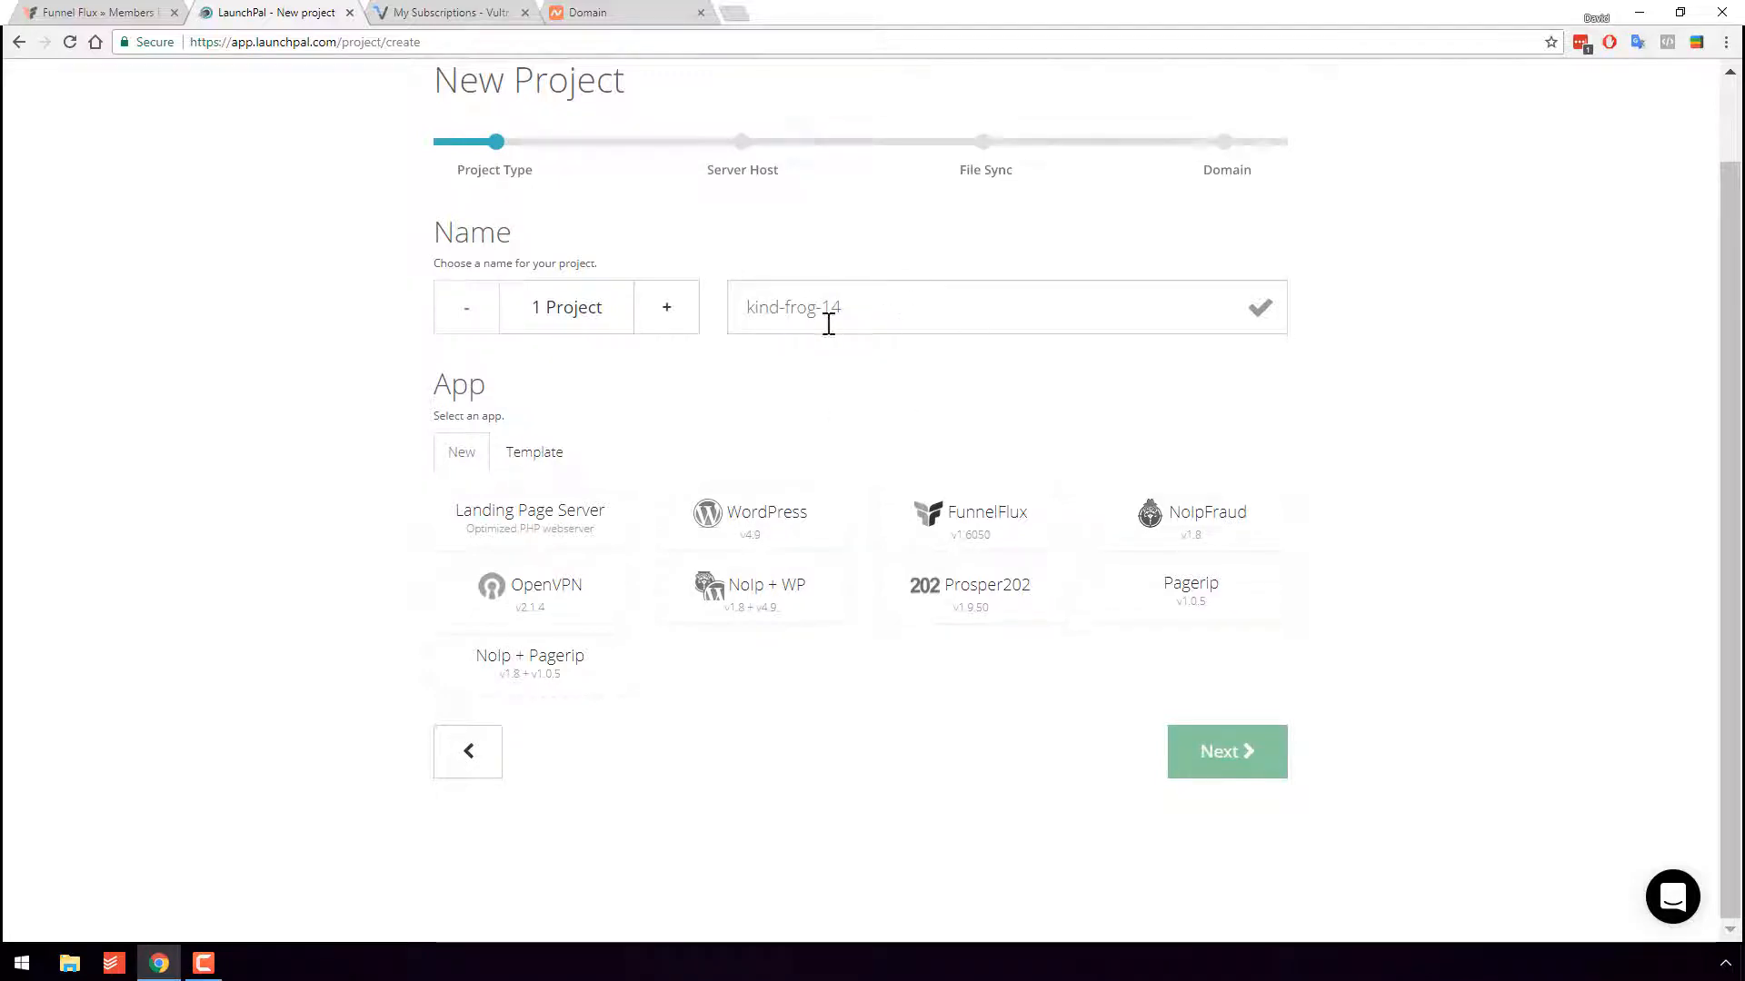
pyautogui.click(962, 542)
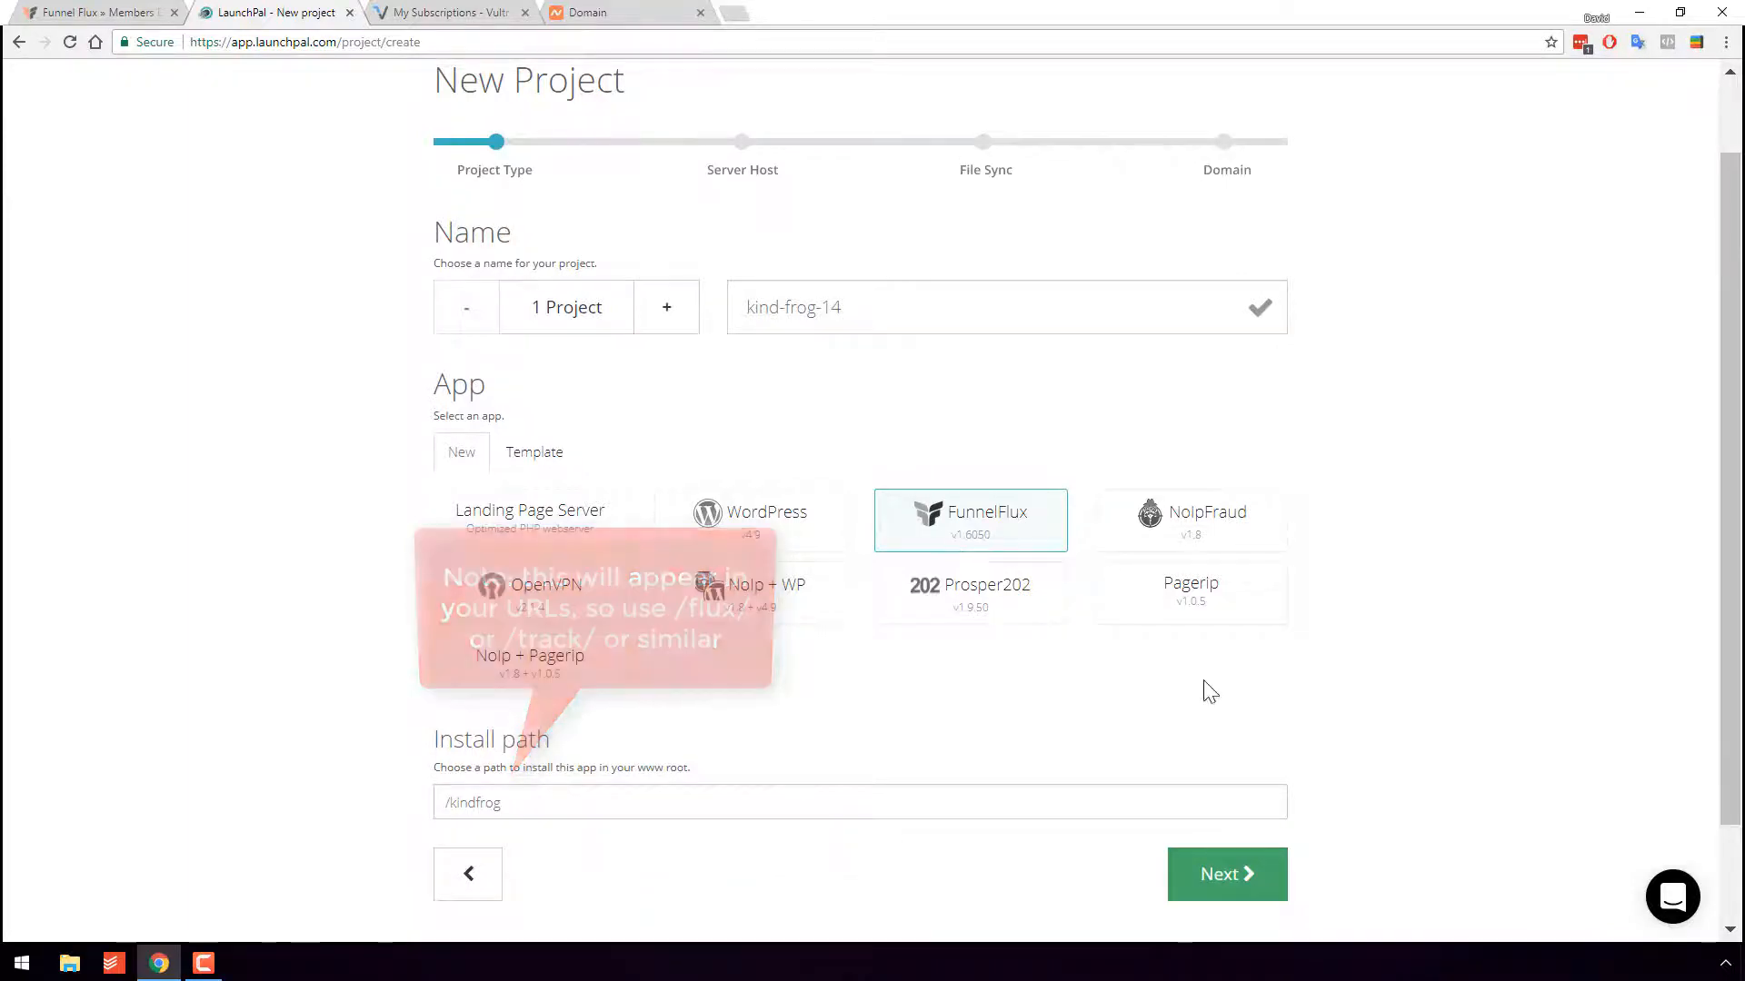
pyautogui.scroll(-1, 1182, 727)
pyautogui.click(1222, 756)
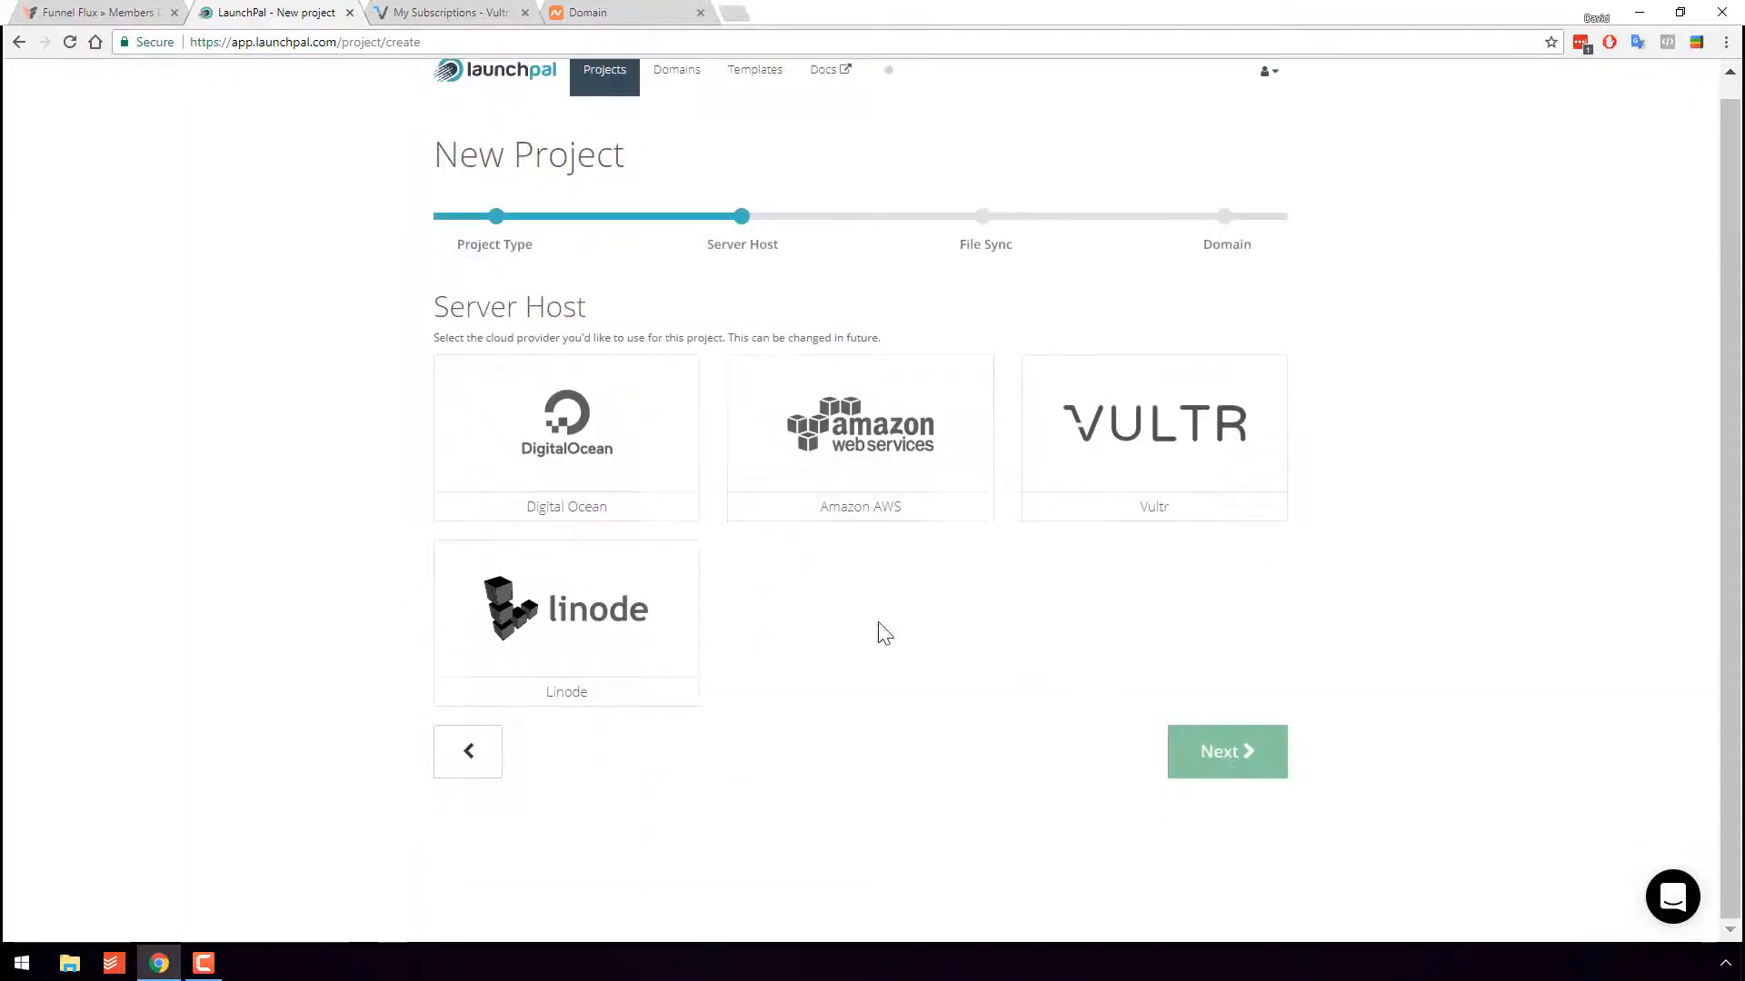
# - Choose Vultr as the host and check the existing Vultr servers list
pyautogui.click(1182, 480)
pyautogui.scroll(-2, 1181, 465)
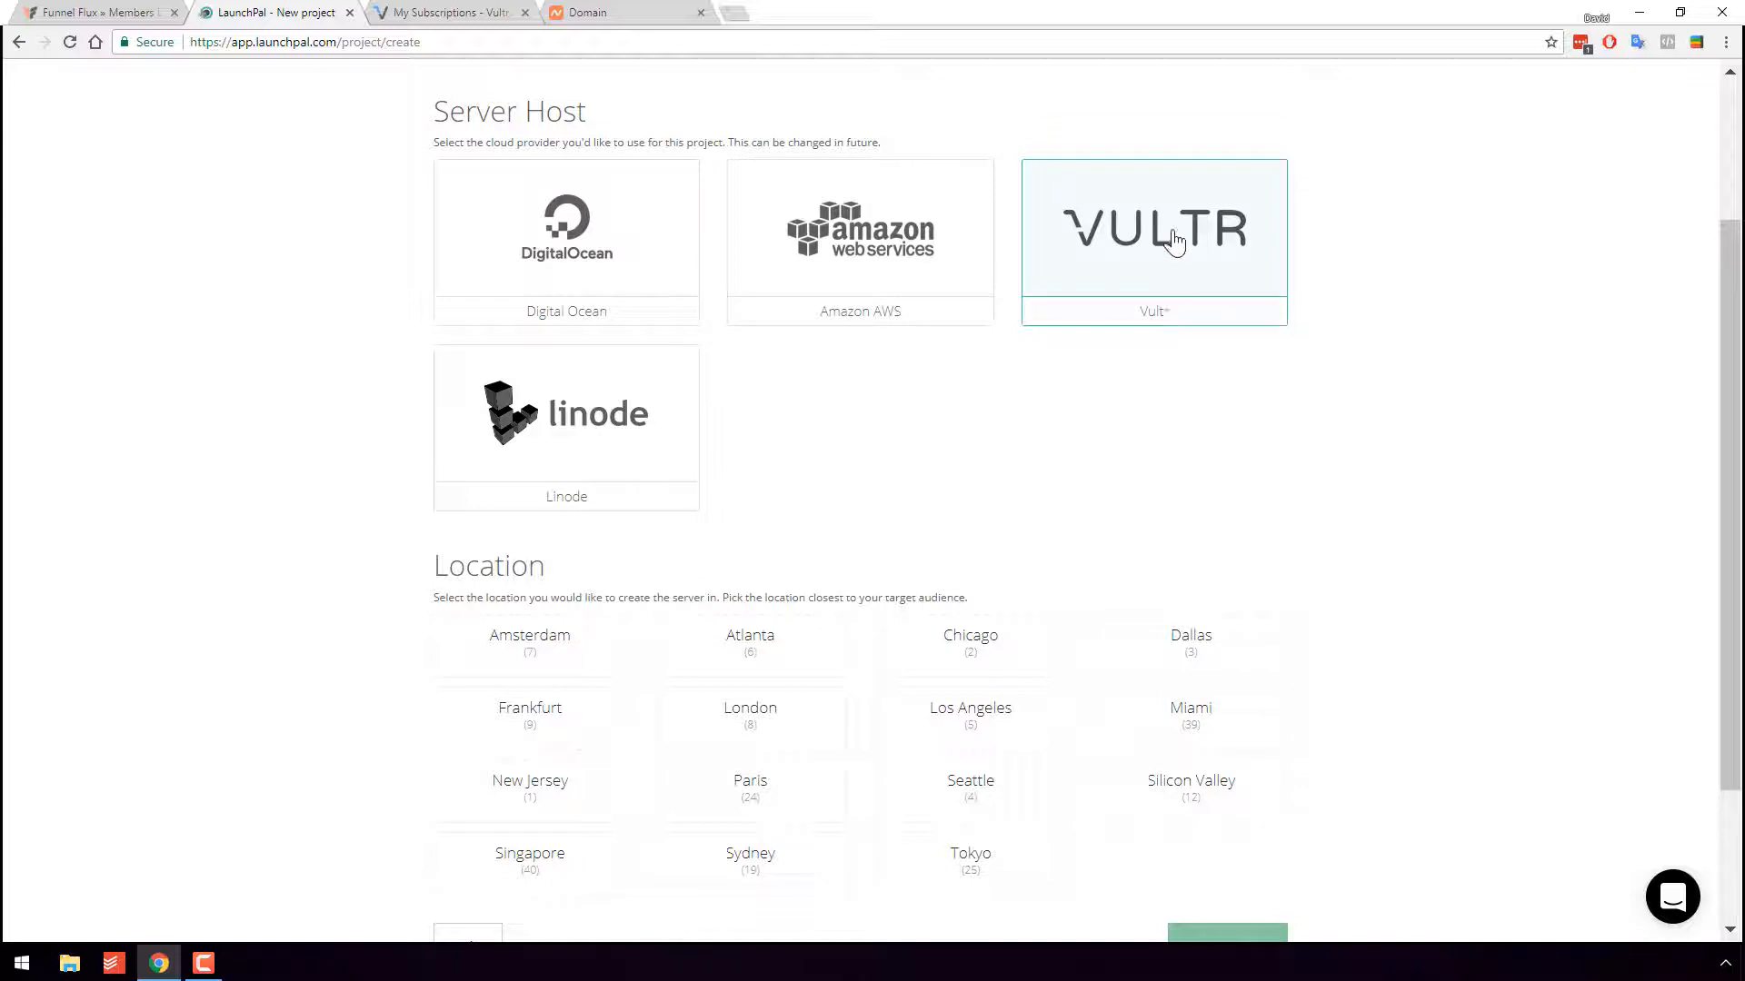
pyautogui.click(497, 18)
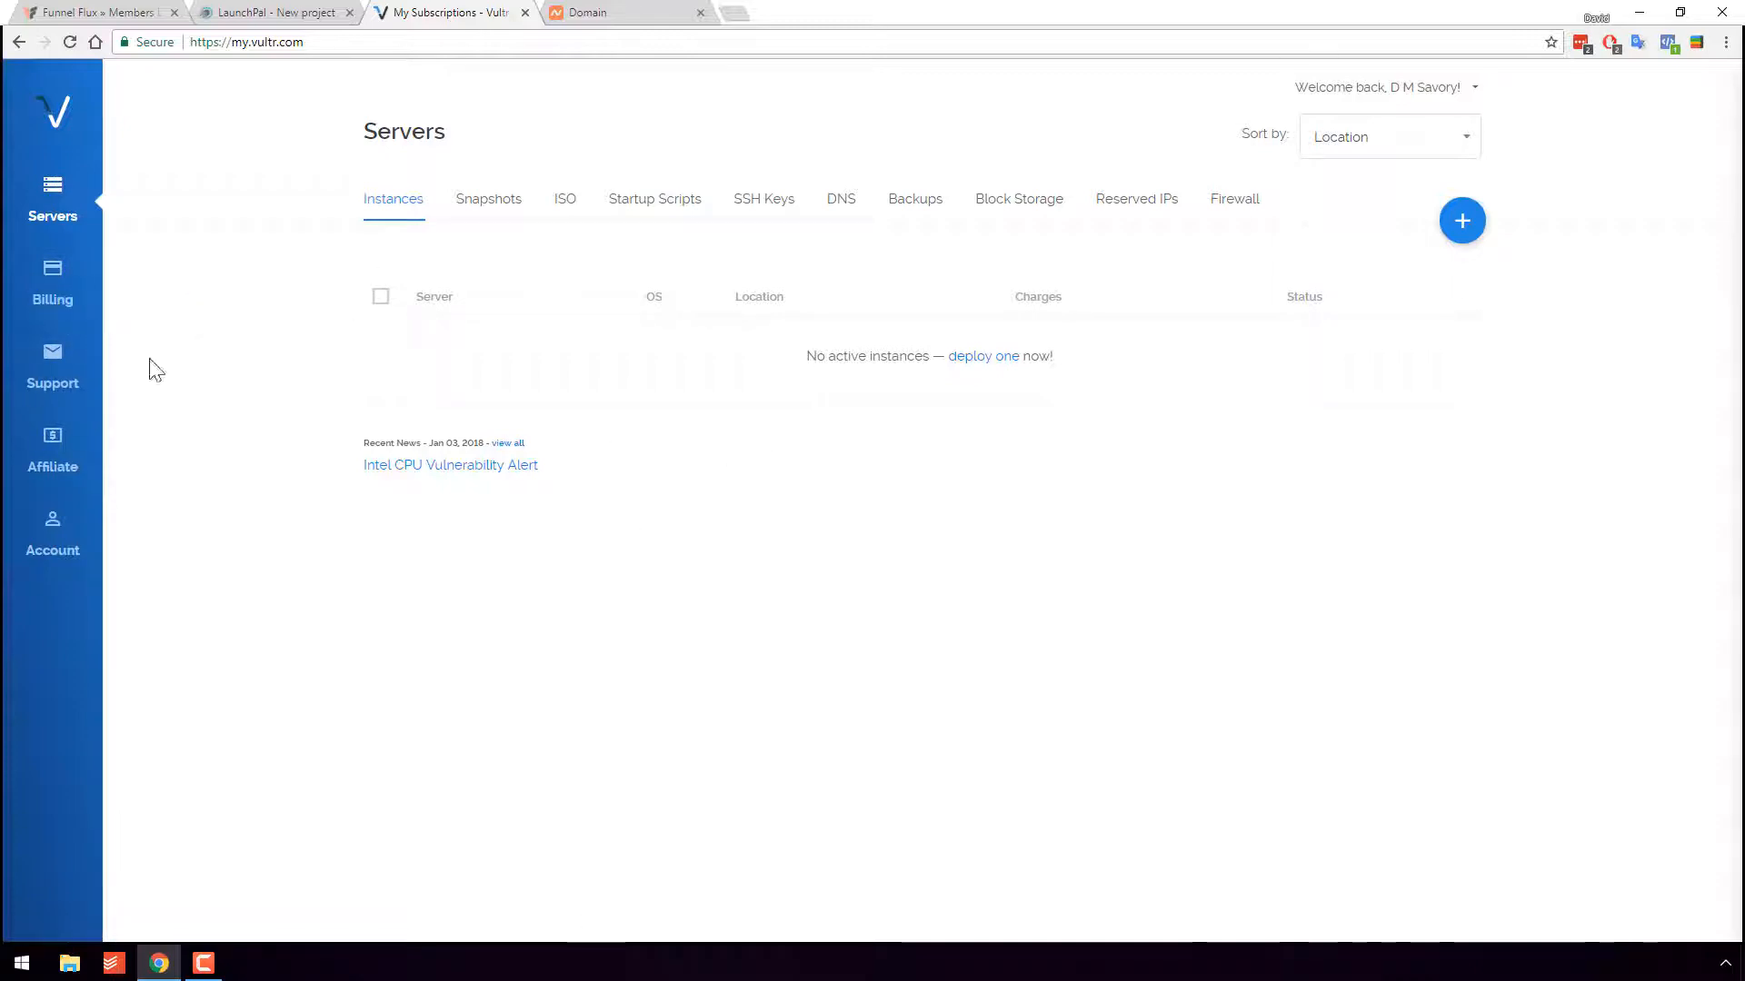
pyautogui.click(318, 11)
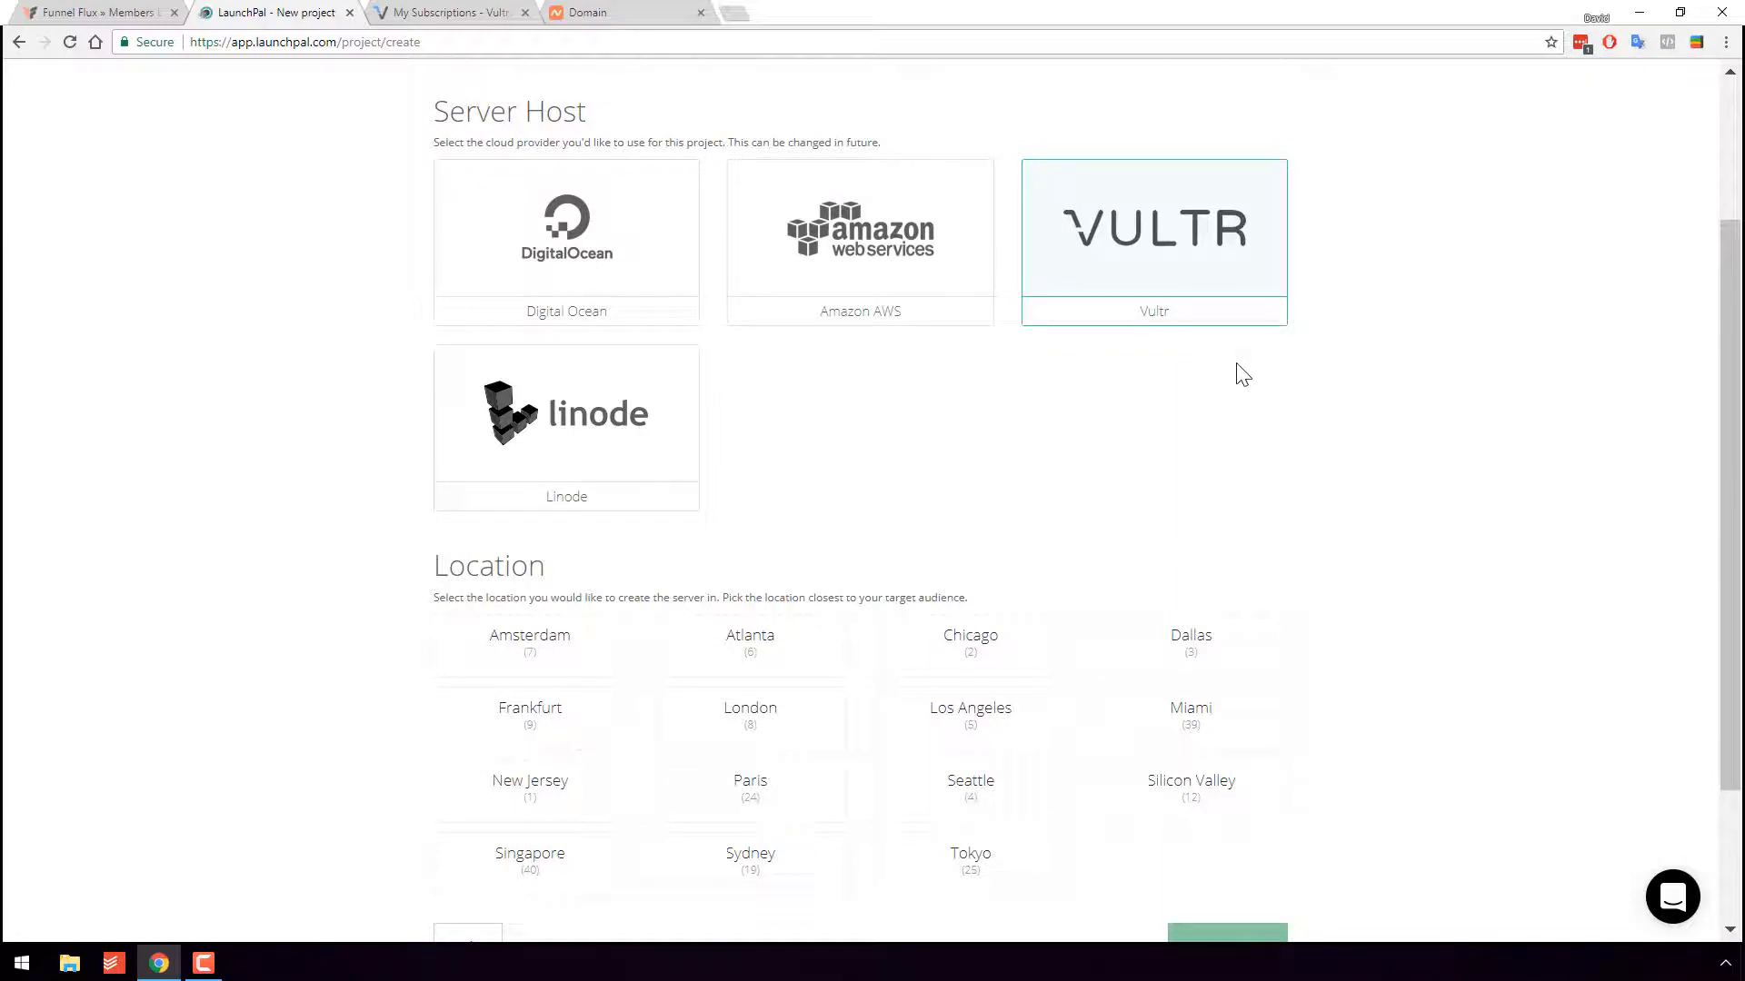
pyautogui.click(454, 11)
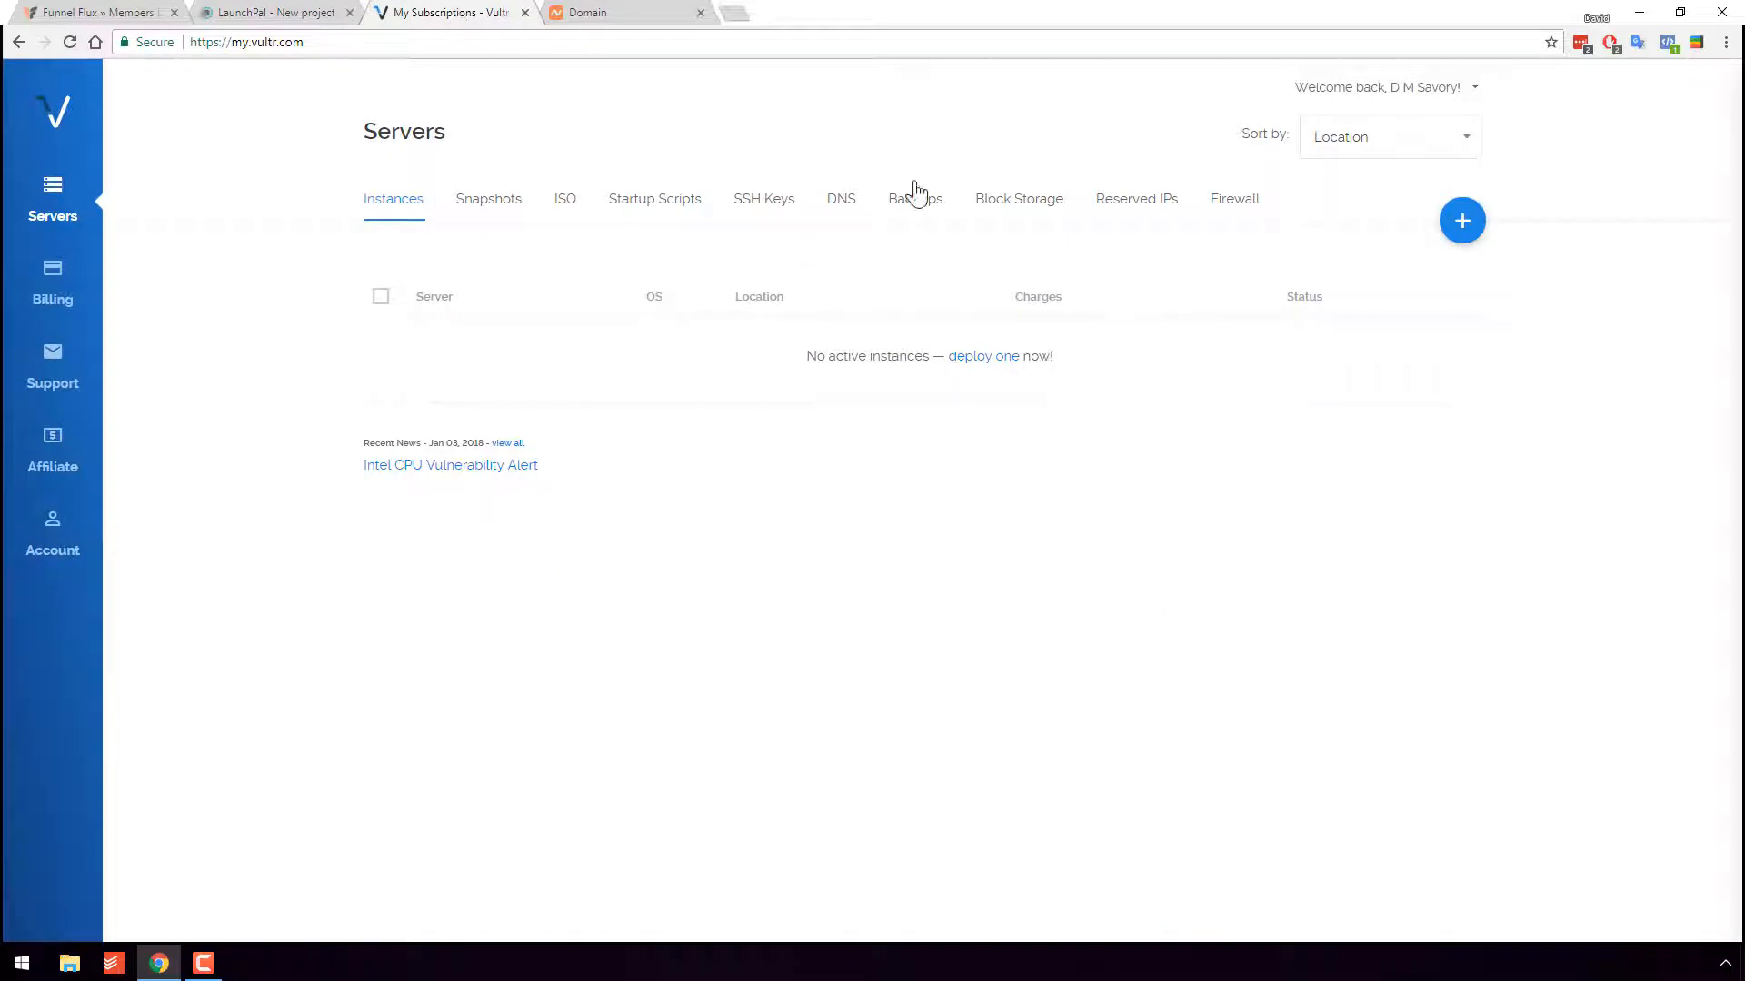
pyautogui.click(310, 11)
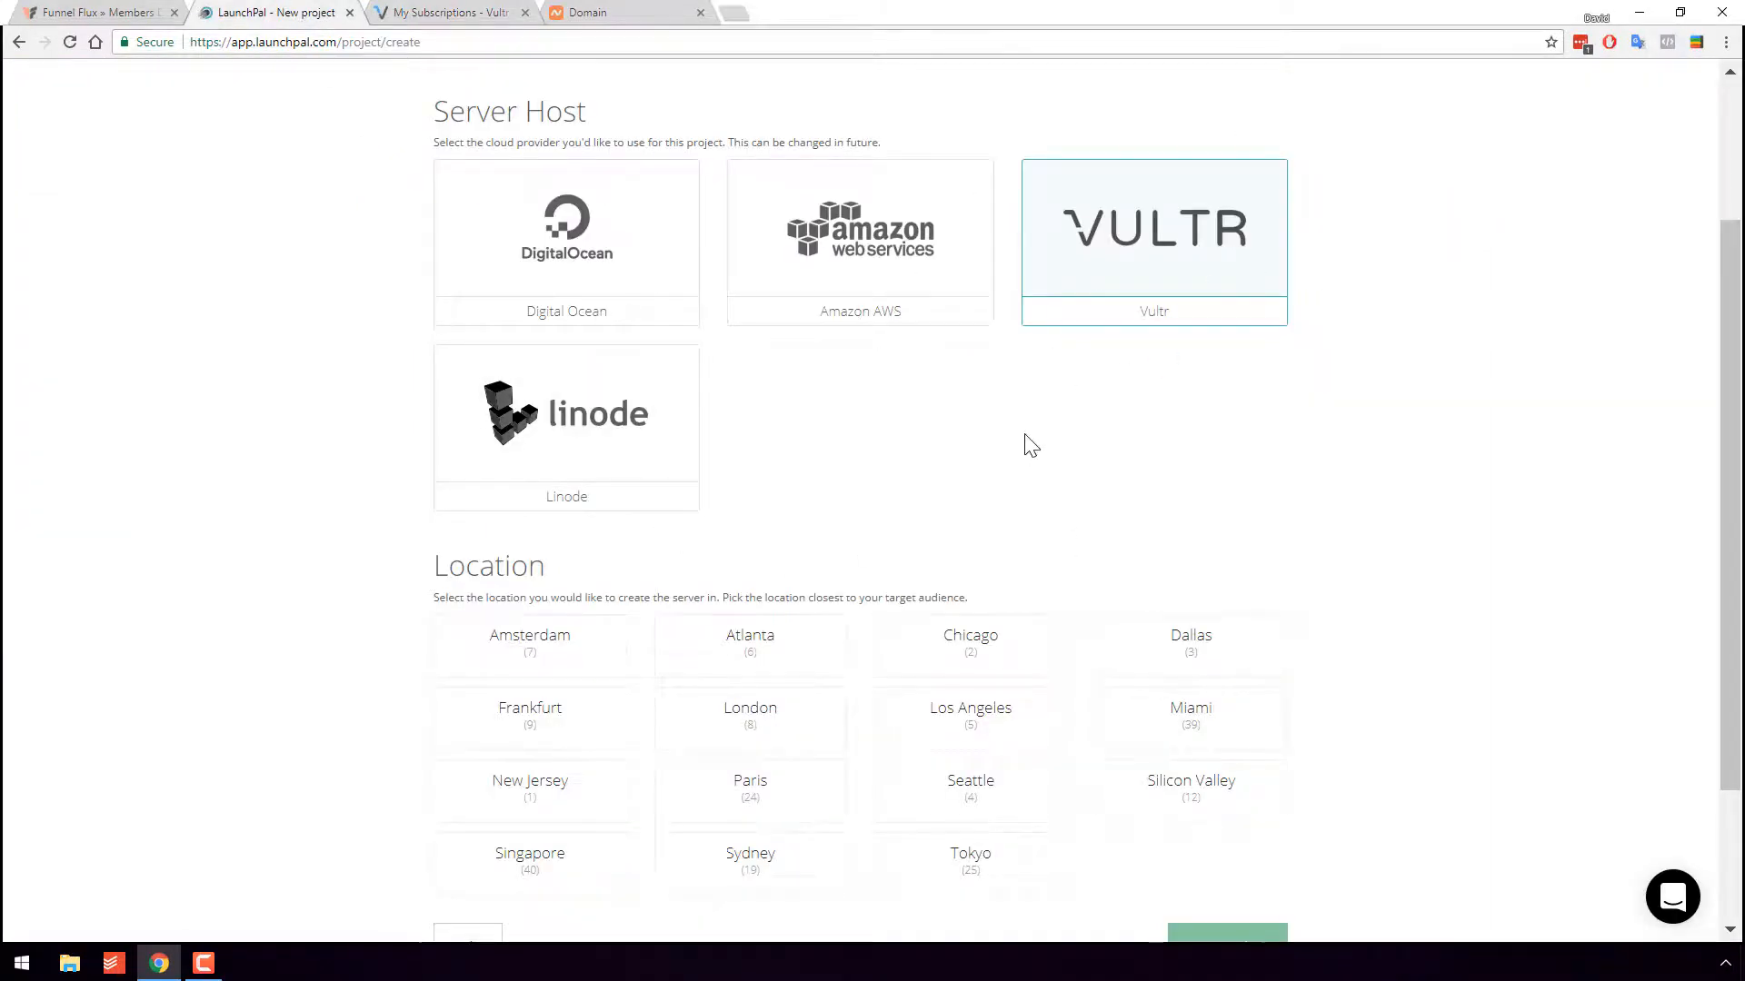
# - Place the server in Frankfurt with the 4gb size and continue to File Sync
pyautogui.scroll(-2, 1027, 447)
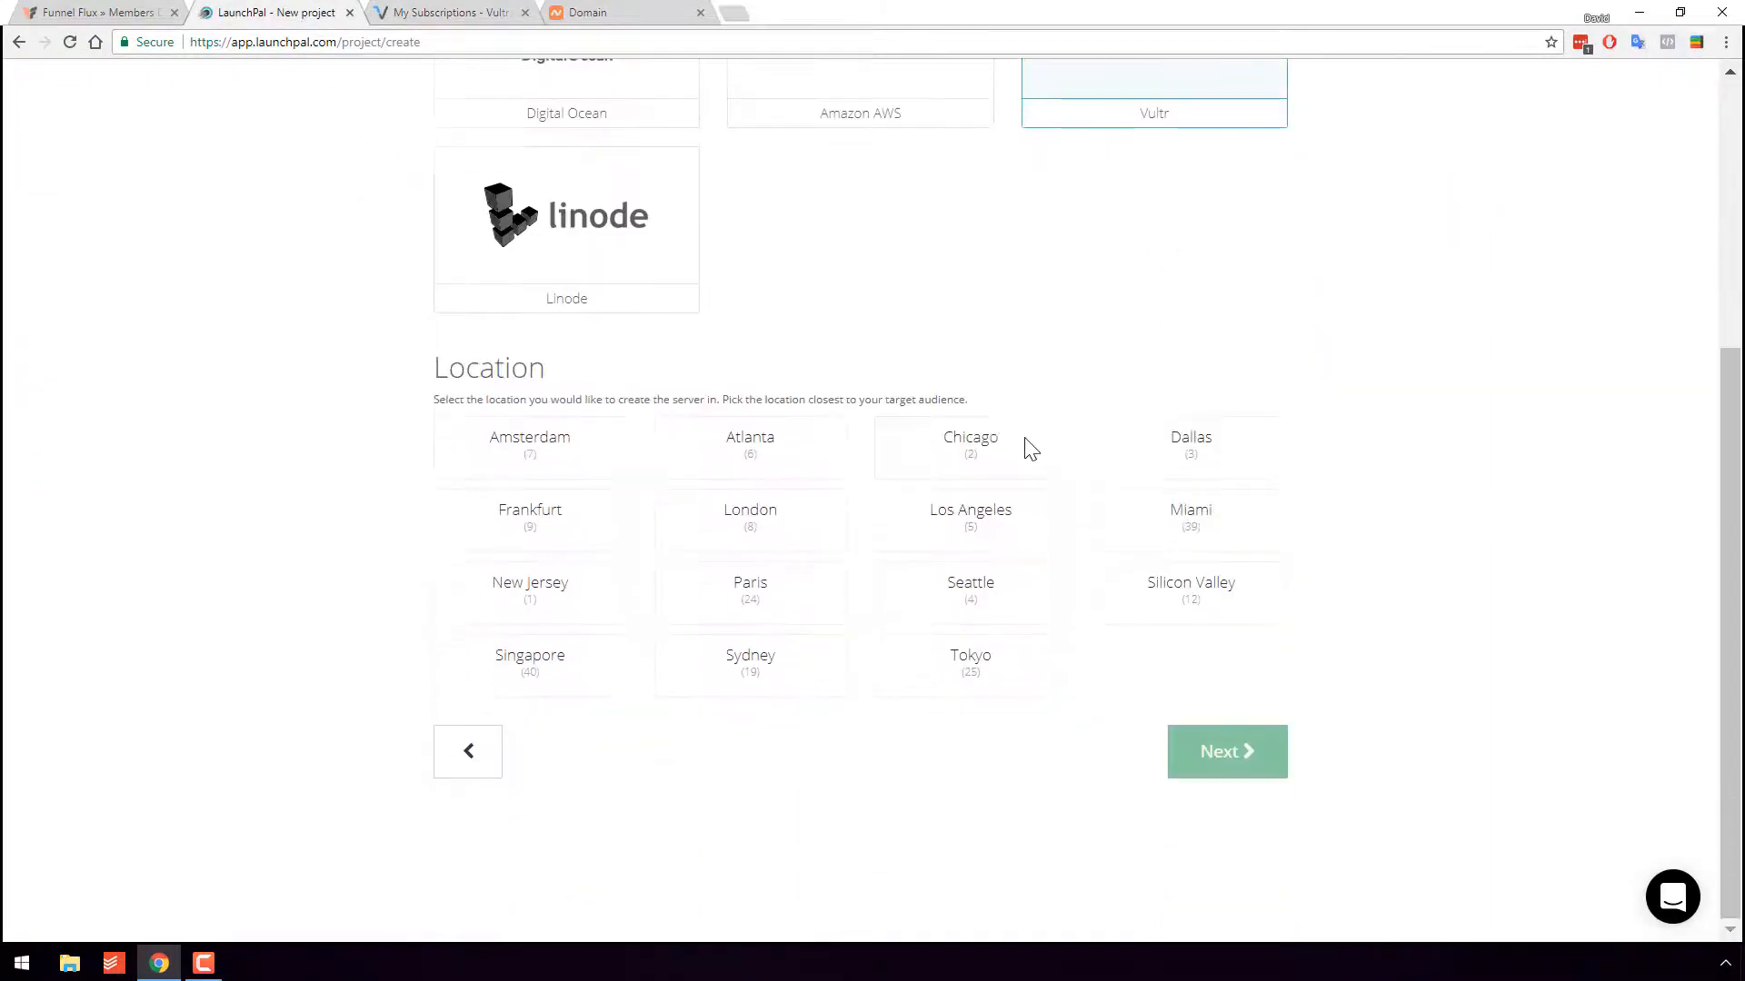
pyautogui.click(546, 543)
pyautogui.scroll(-3, 727, 681)
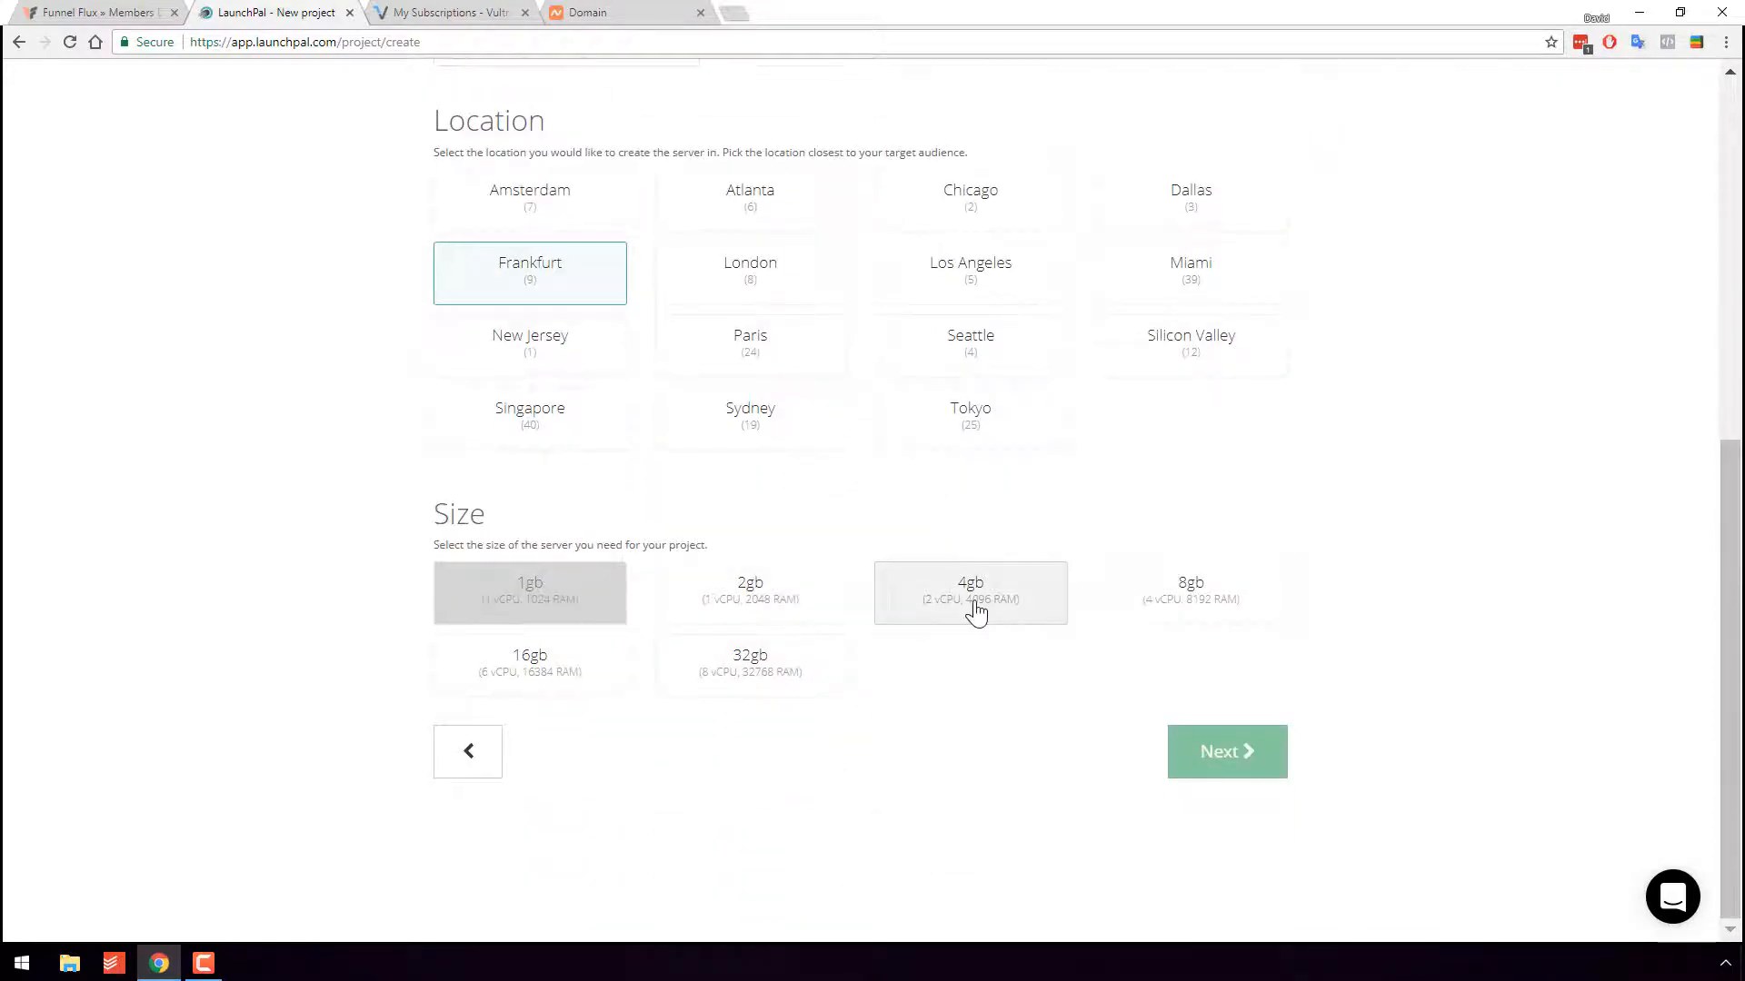
pyautogui.click(1032, 607)
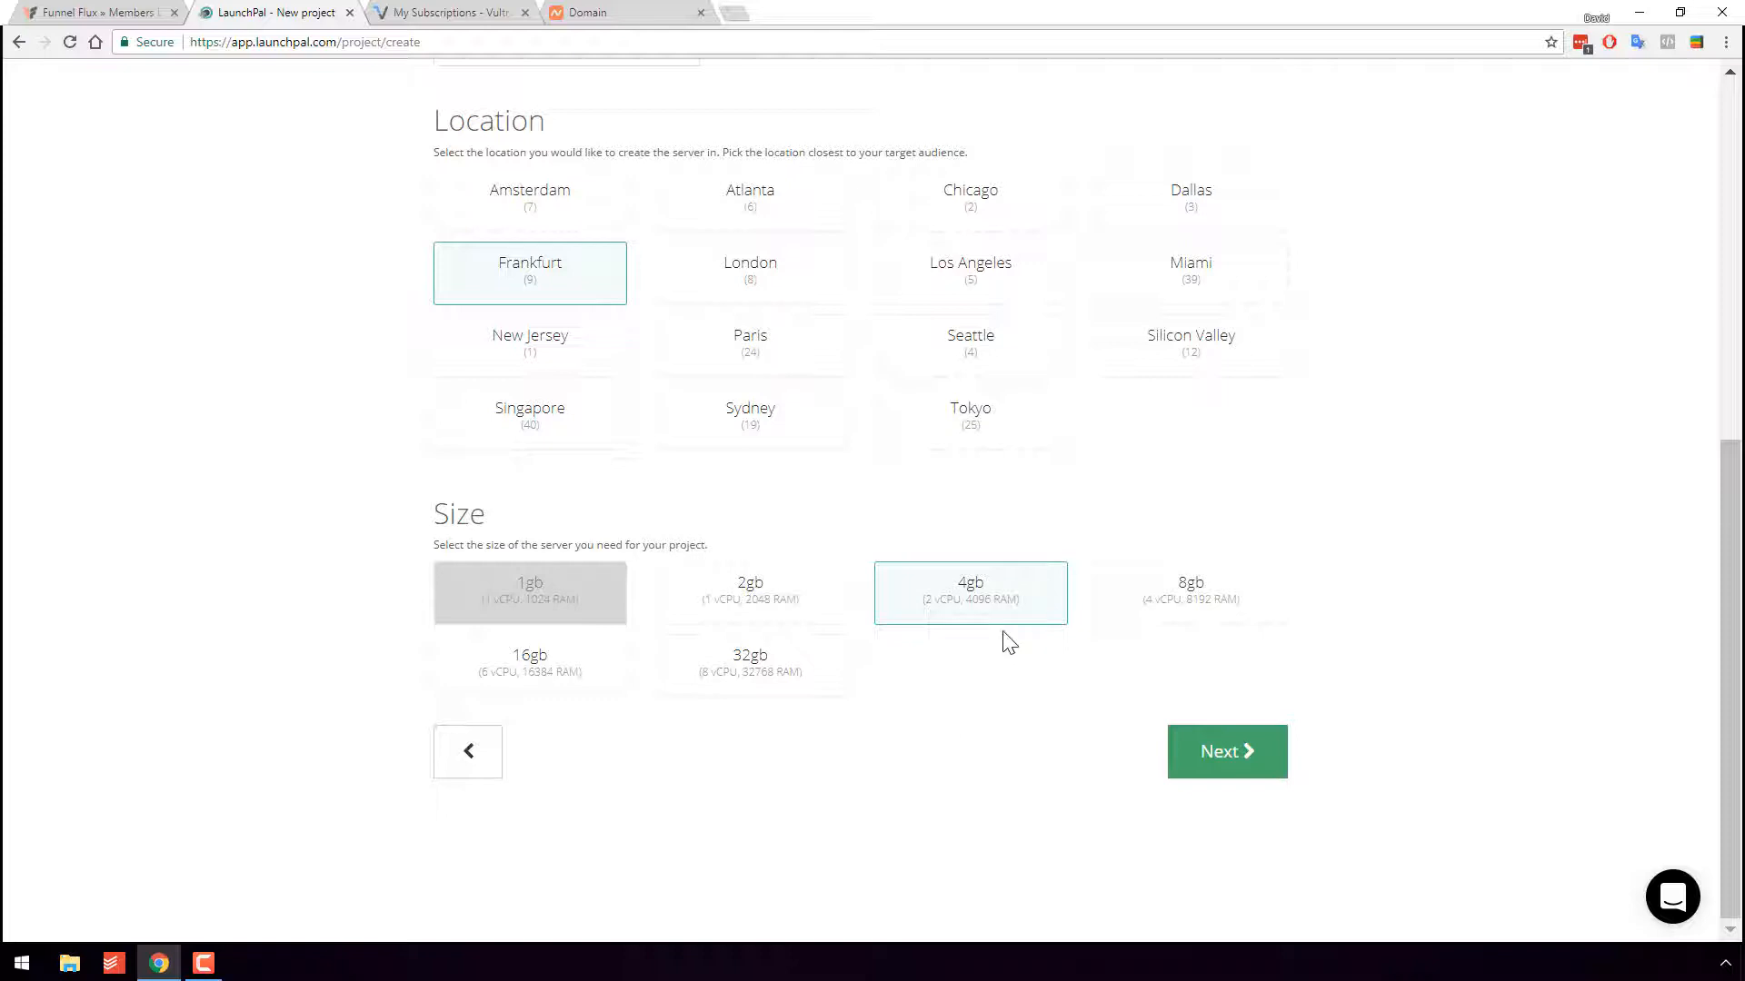
pyautogui.click(1208, 752)
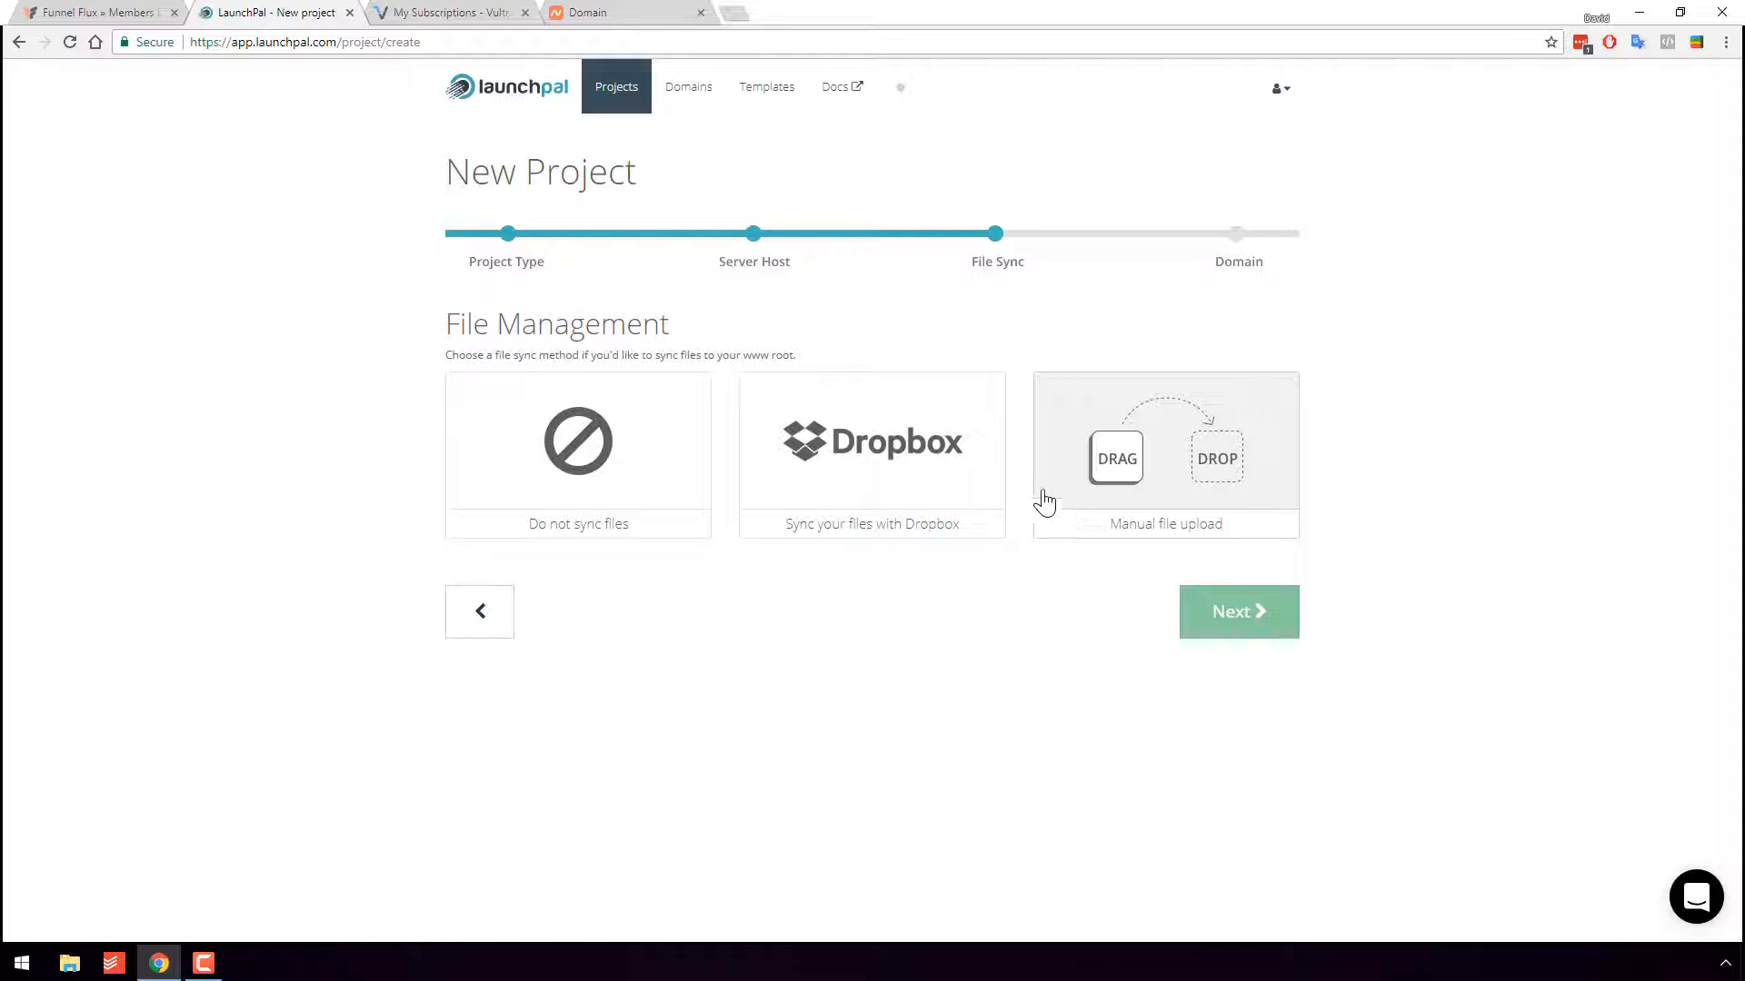
# - Choose Dropbox file sync and inspect the ~/Dropbox/Apps/LaunchPal/kind-frog-14 sync path
pyautogui.click(841, 491)
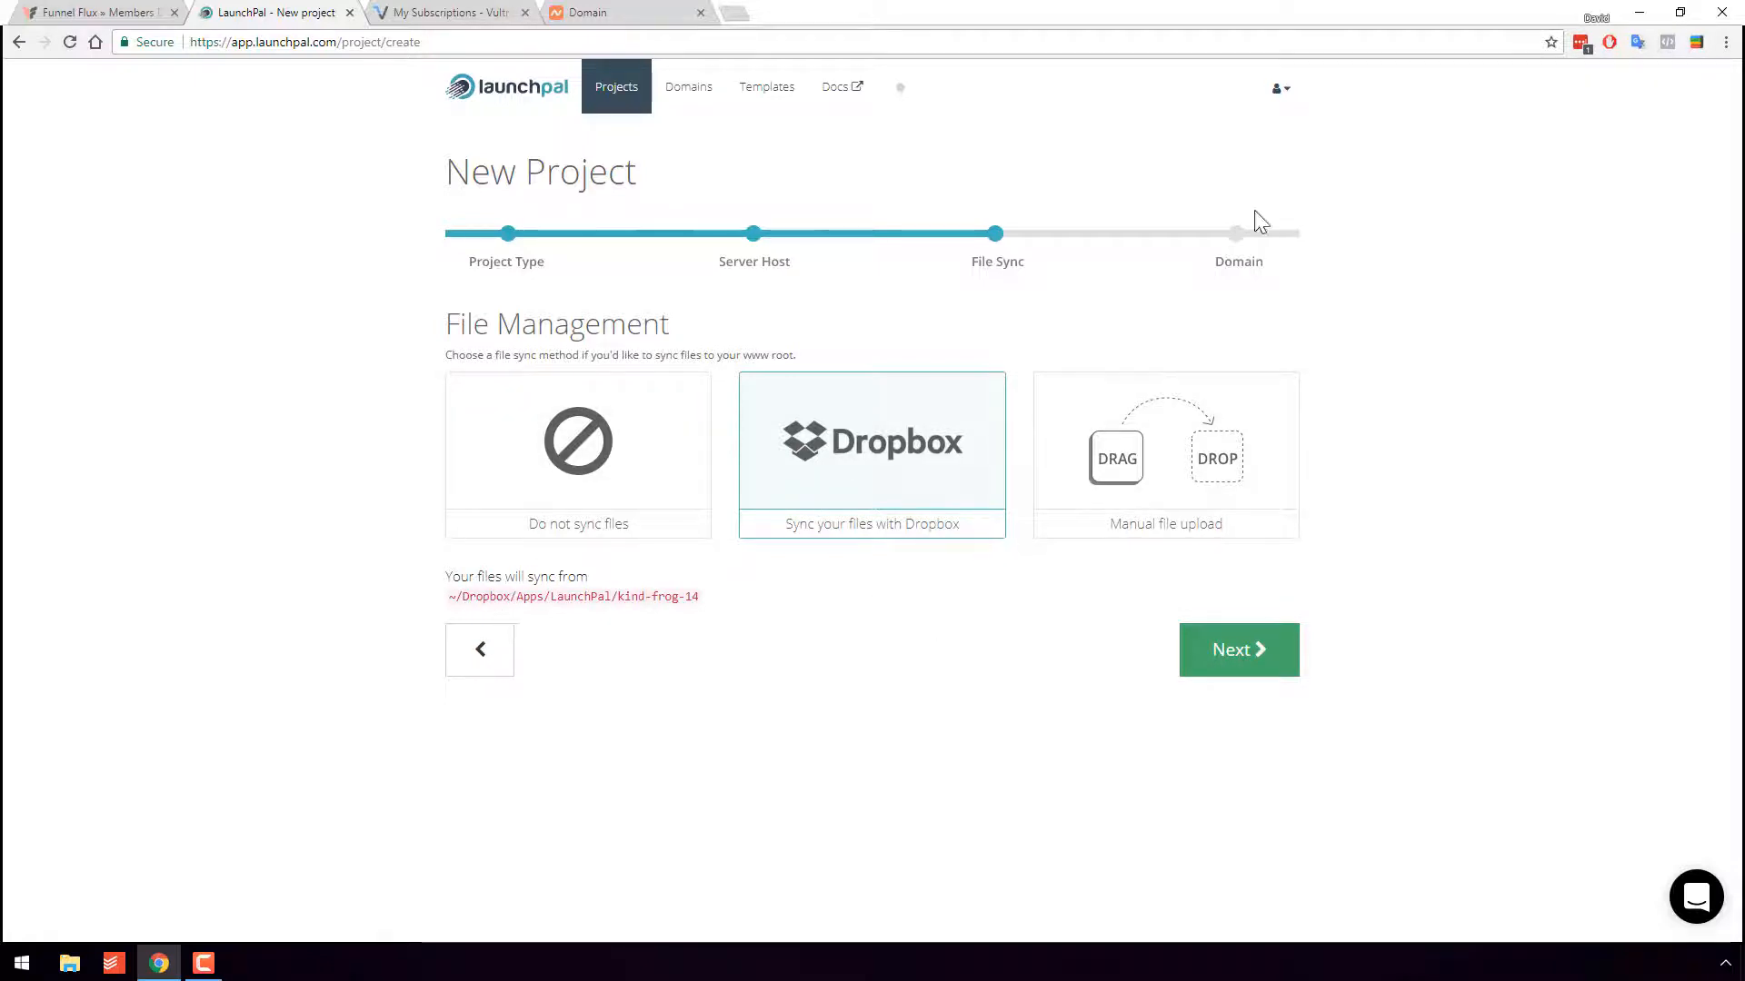
pyautogui.doubleClick(519, 597)
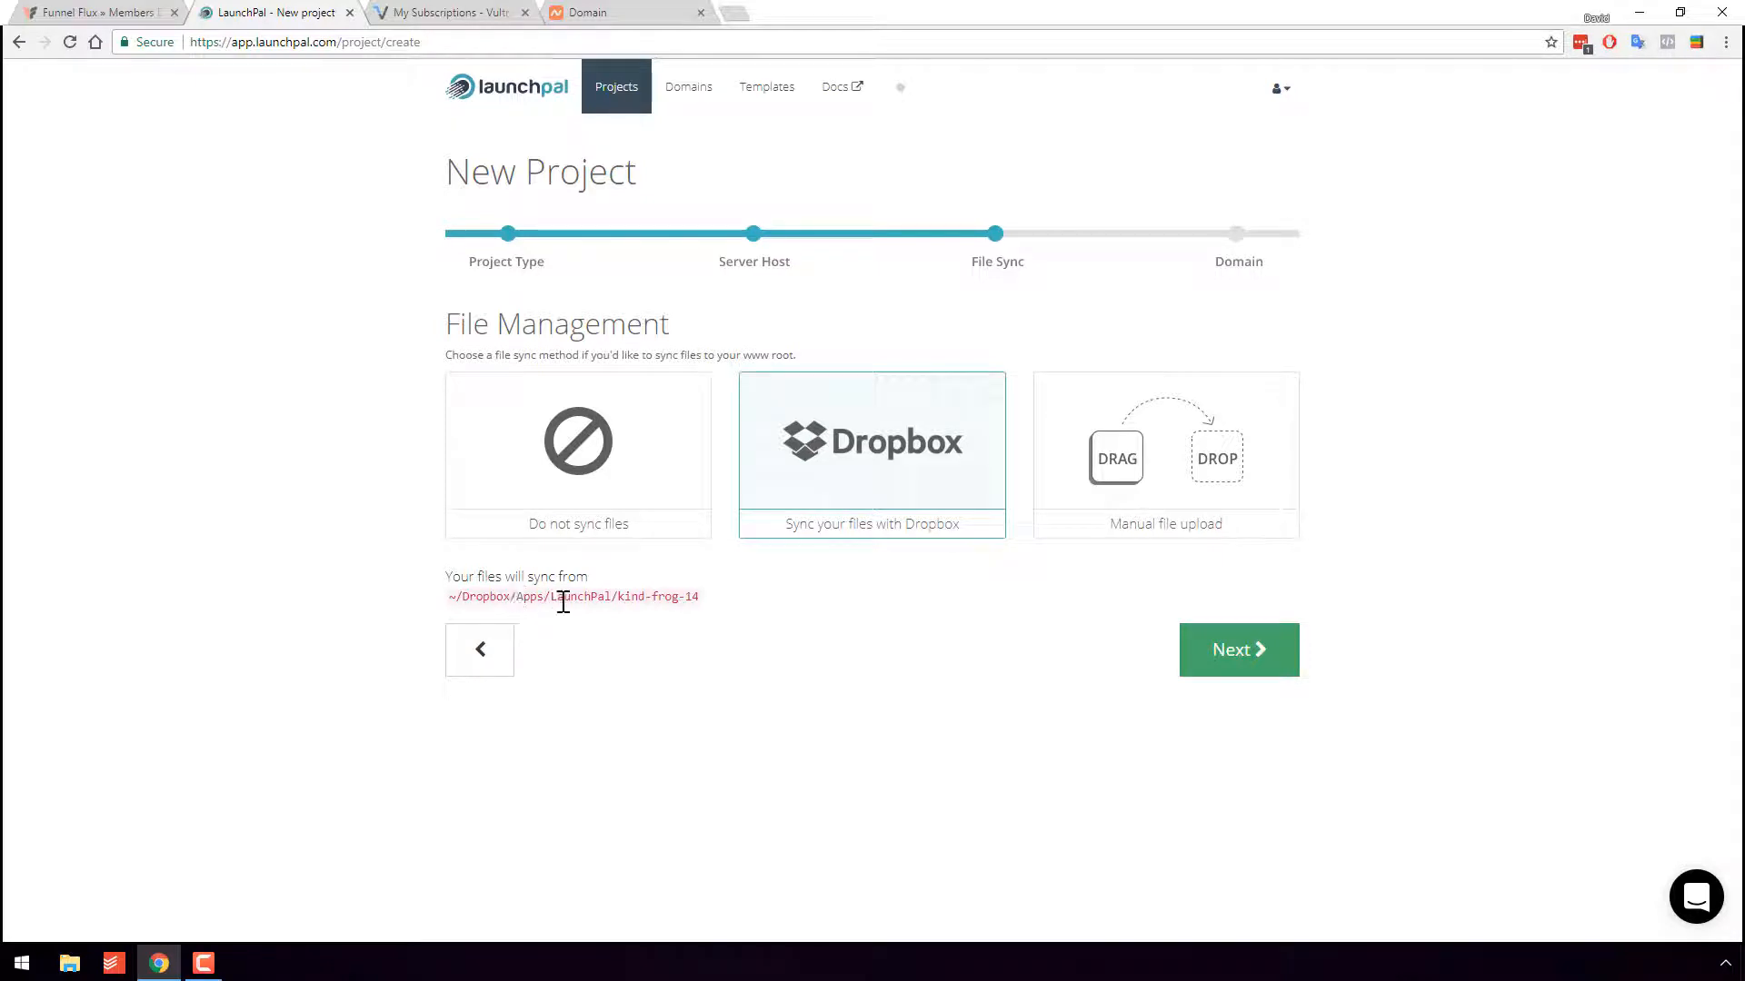
pyautogui.doubleClick(563, 600)
pyautogui.click(529, 599)
pyautogui.doubleClick(528, 599)
pyautogui.doubleClick(600, 600)
pyautogui.moveTo(618, 598); pyautogui.dragTo(713, 608)
pyautogui.click(826, 655)
# - Advance to the Domain step and select the first required nameserver, ns1.dnsimple.com
pyautogui.click(1247, 664)
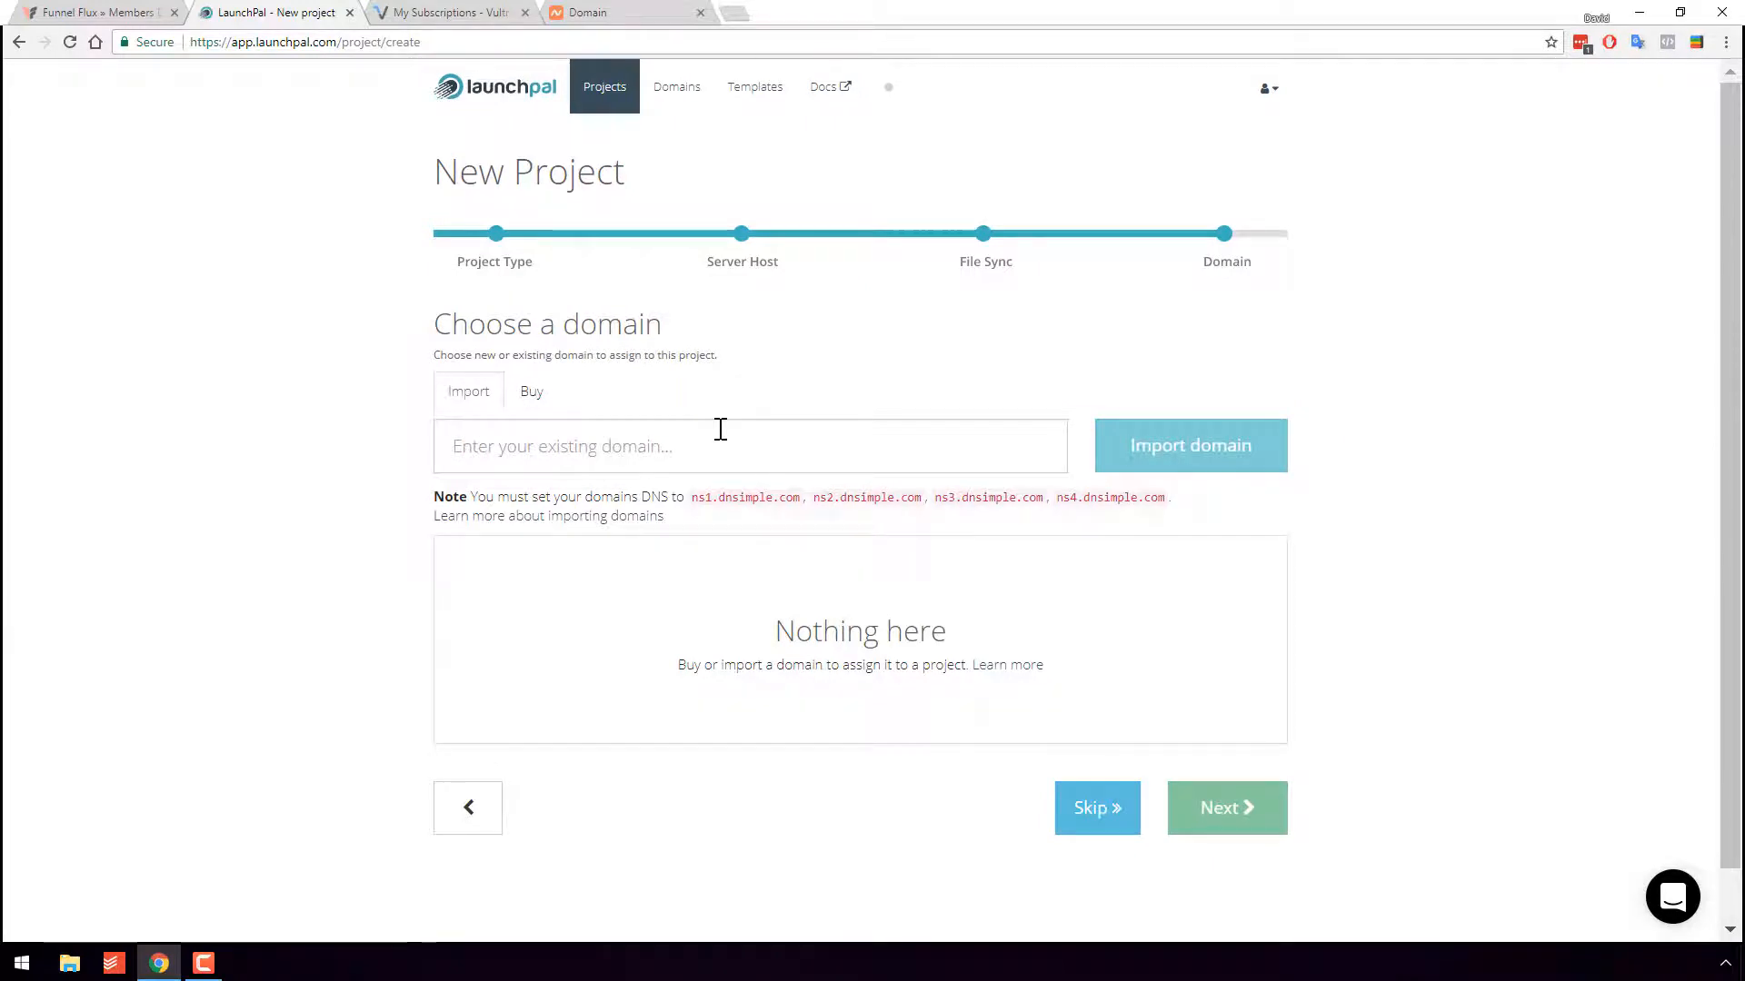
pyautogui.moveTo(698, 502); pyautogui.dragTo(775, 525)
pyautogui.click(694, 510)
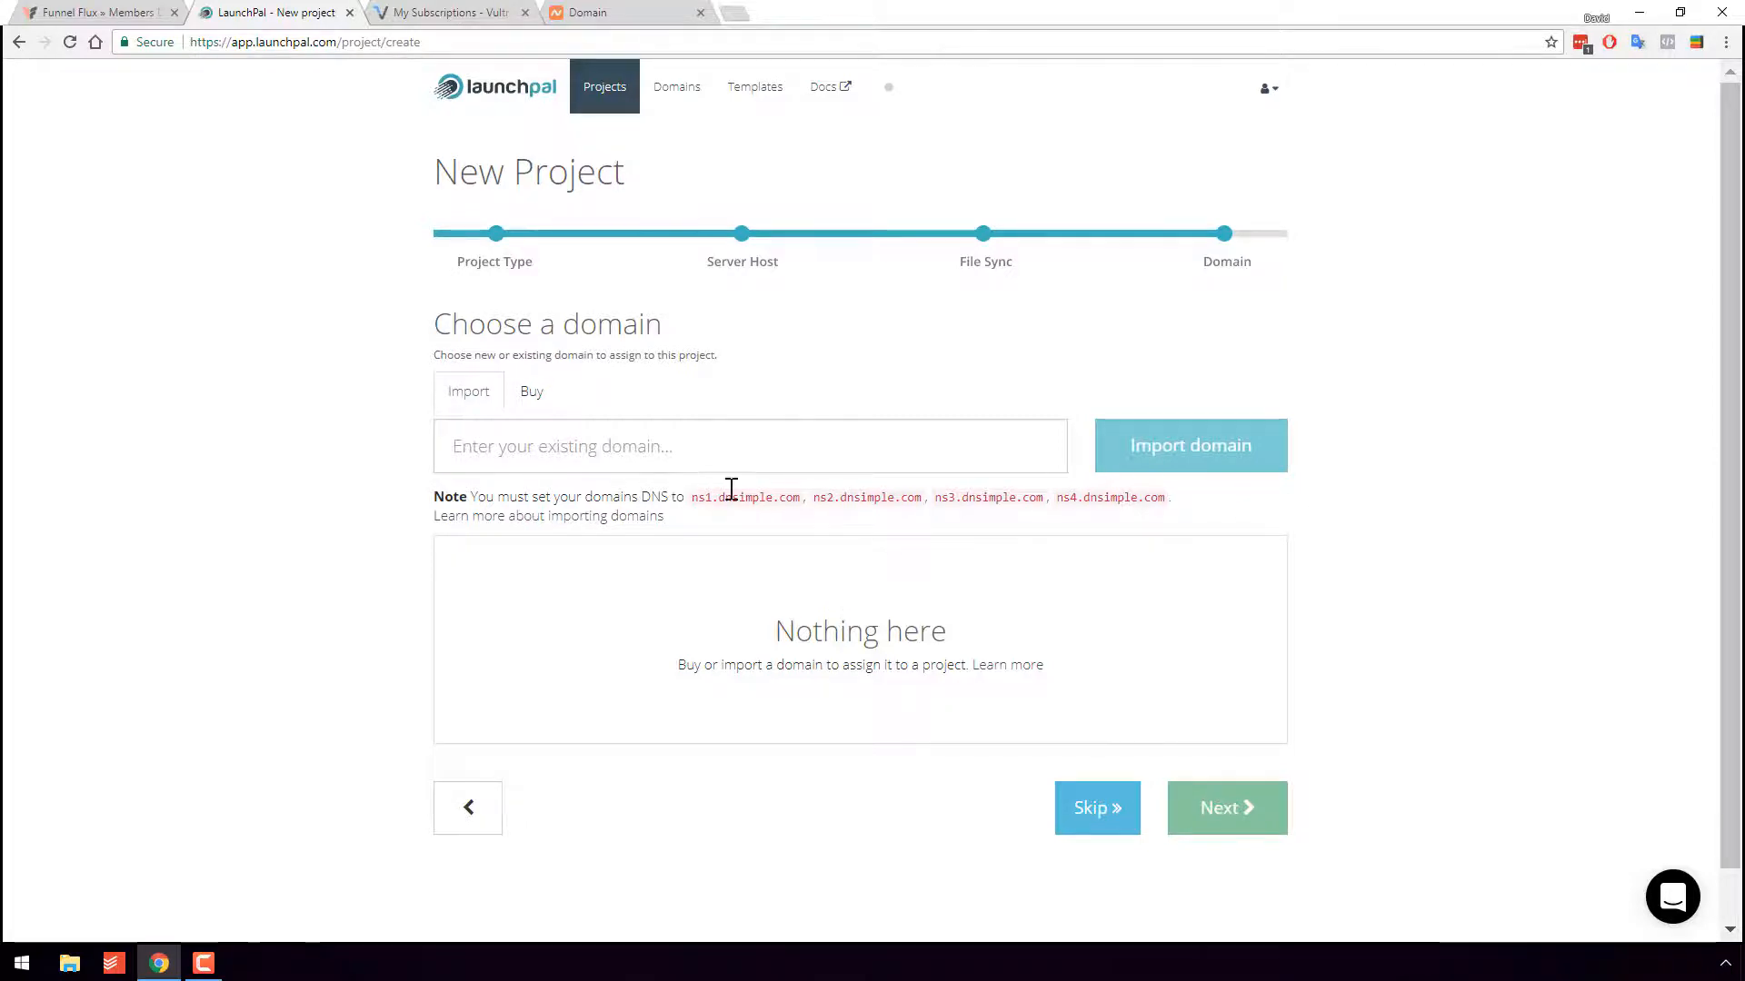
pyautogui.moveTo(691, 498); pyautogui.dragTo(802, 503)
pyautogui.hotkey('ctrl', 'c')
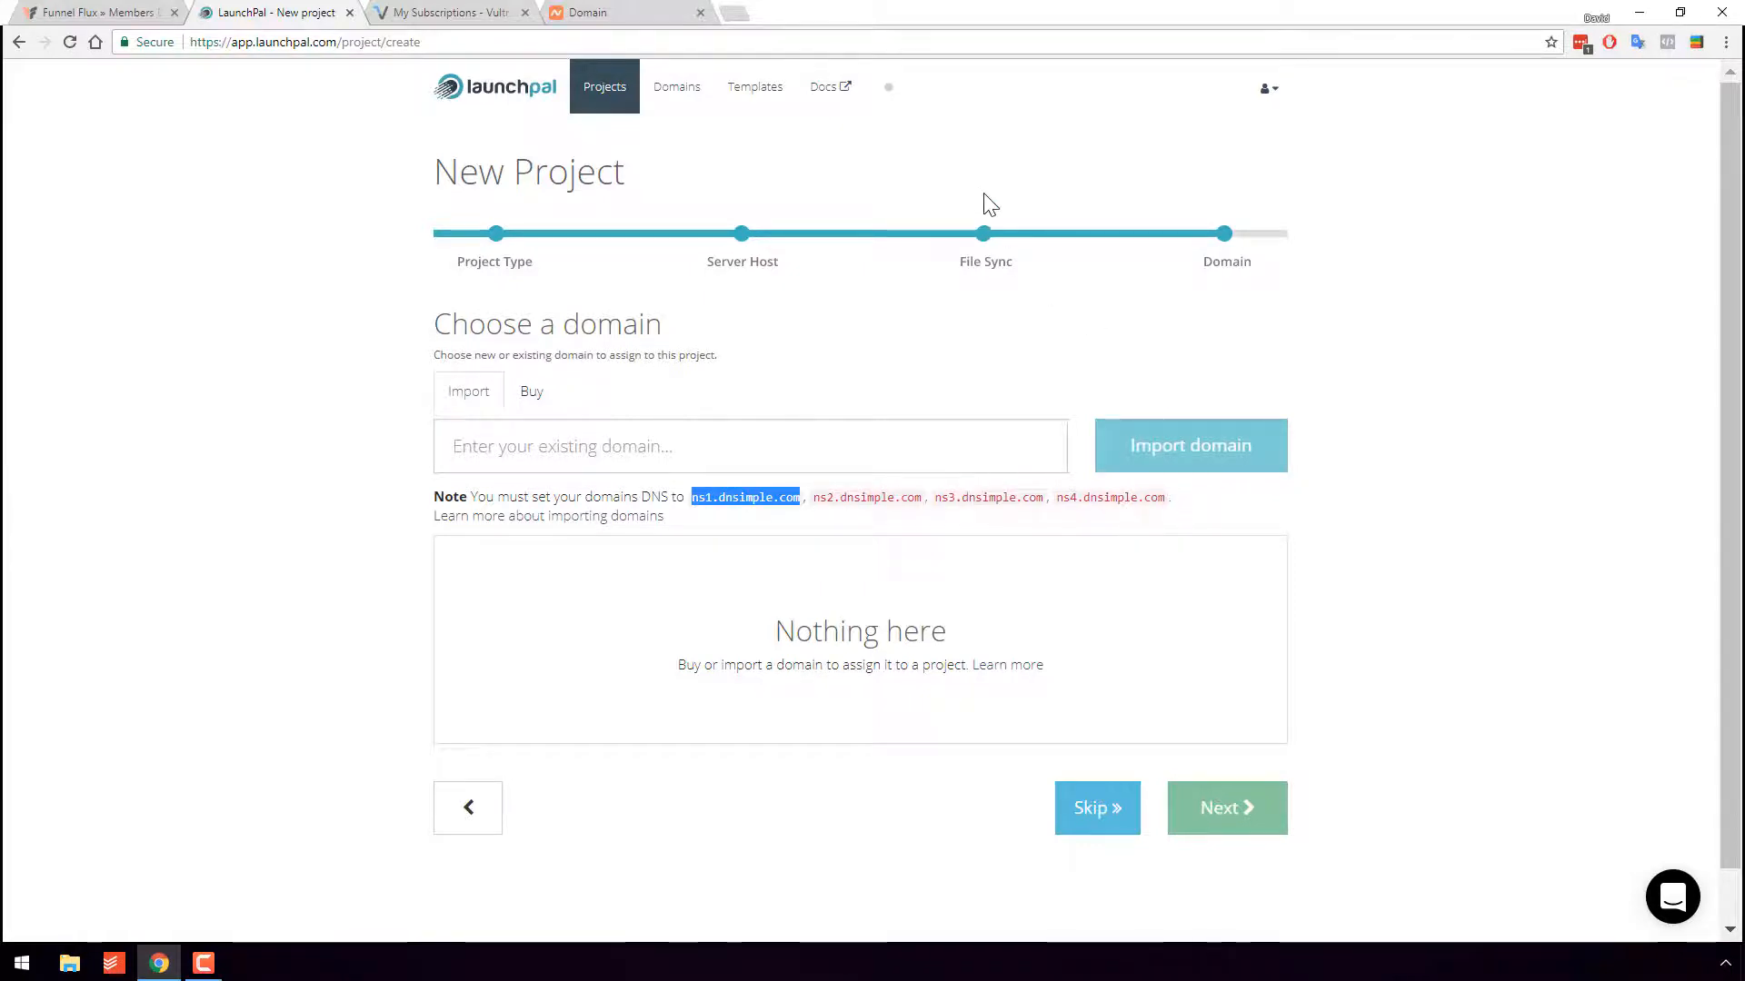
pyautogui.click(659, 12)
# - Switch zenotestdomain.online to Custom DNS with four fields, pasting ns1.dnsimple.com into each
pyautogui.scroll(-3, 1008, 387)
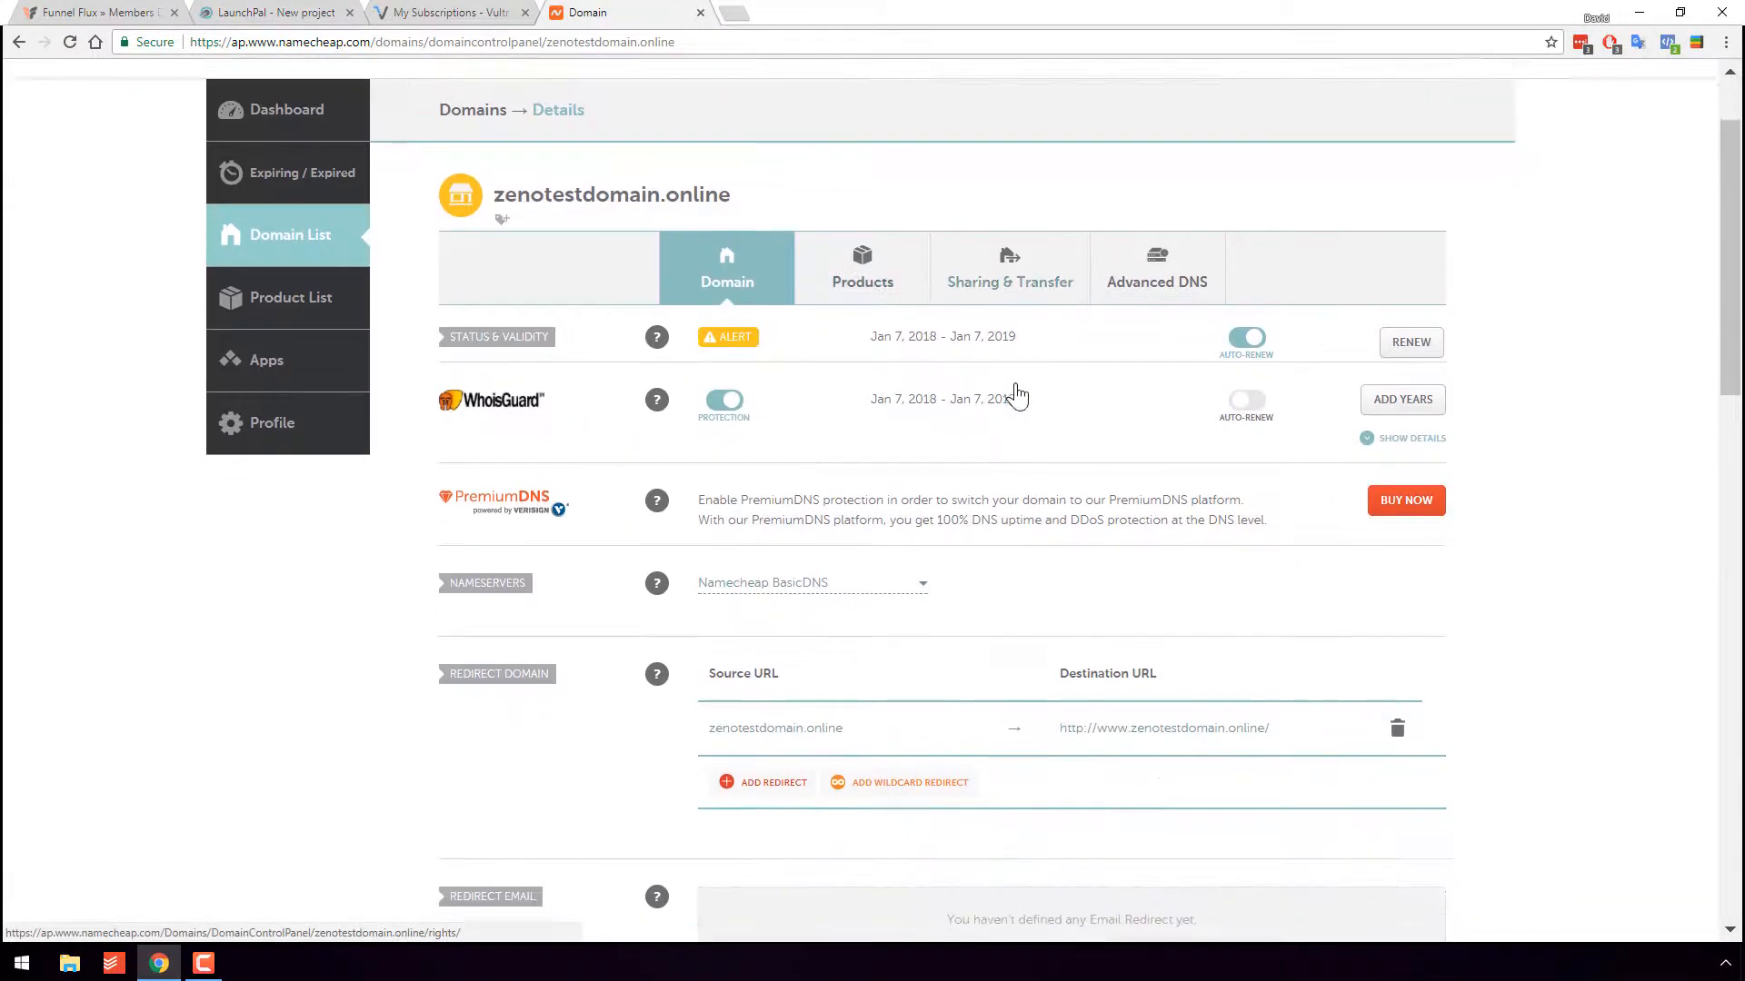
pyautogui.click(812, 465)
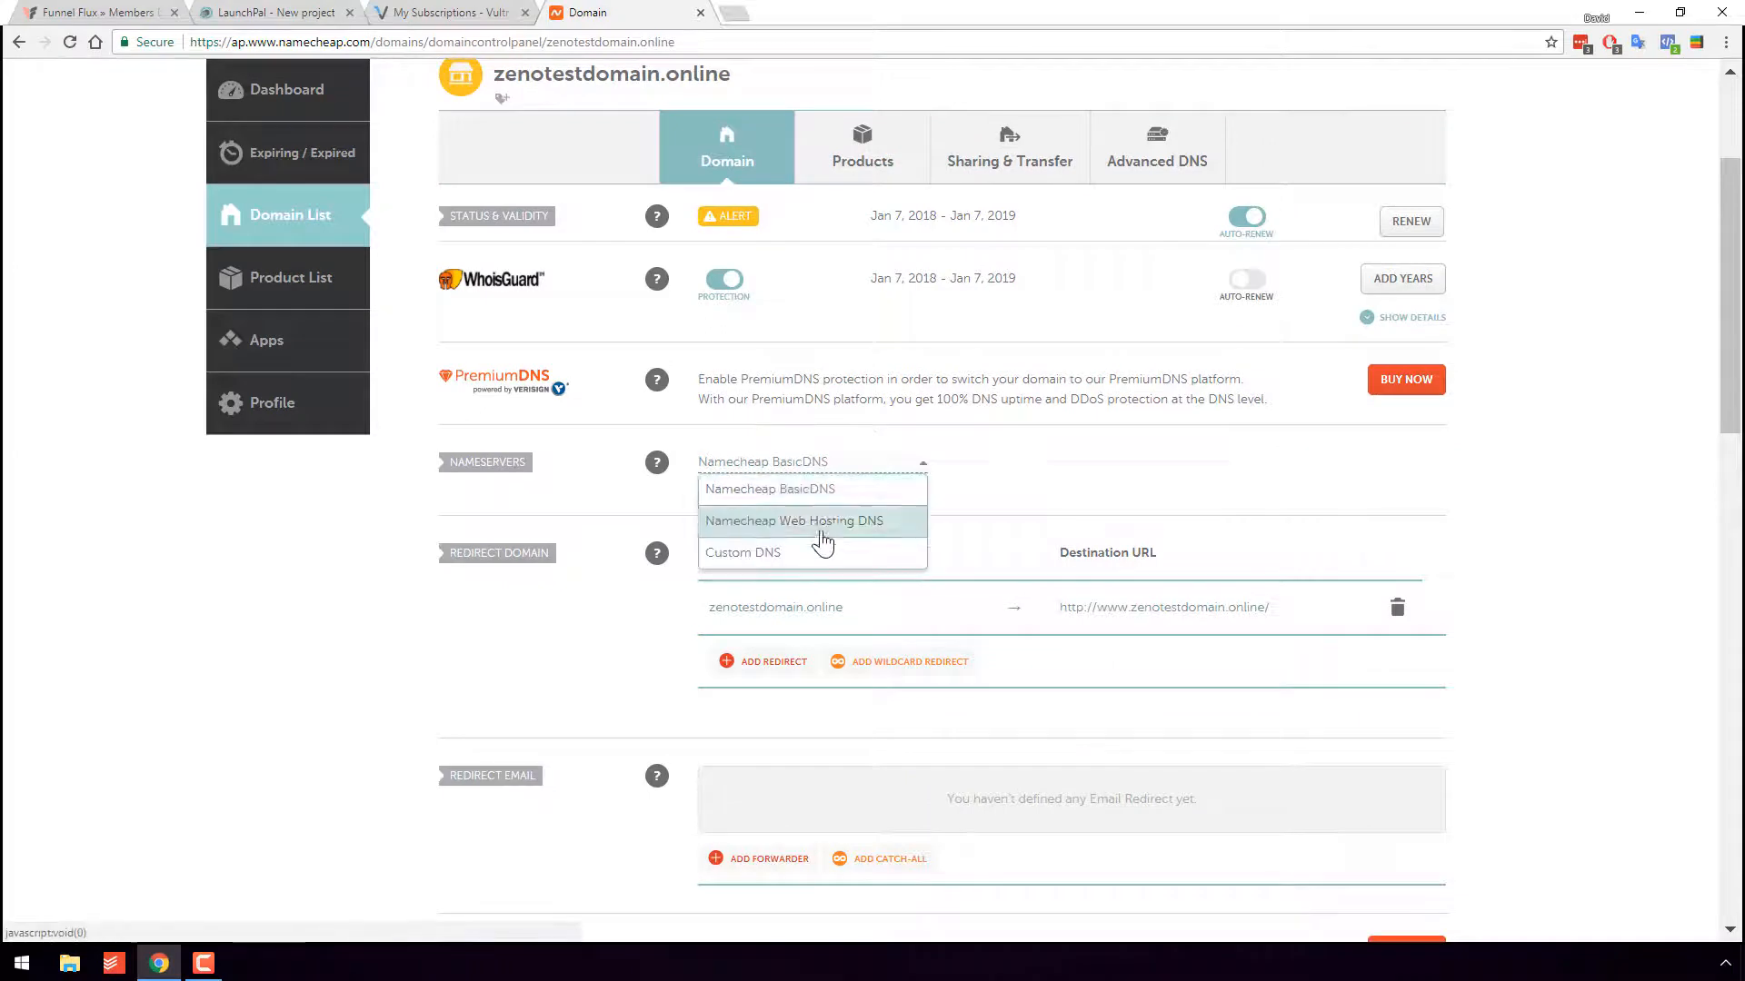
pyautogui.click(754, 556)
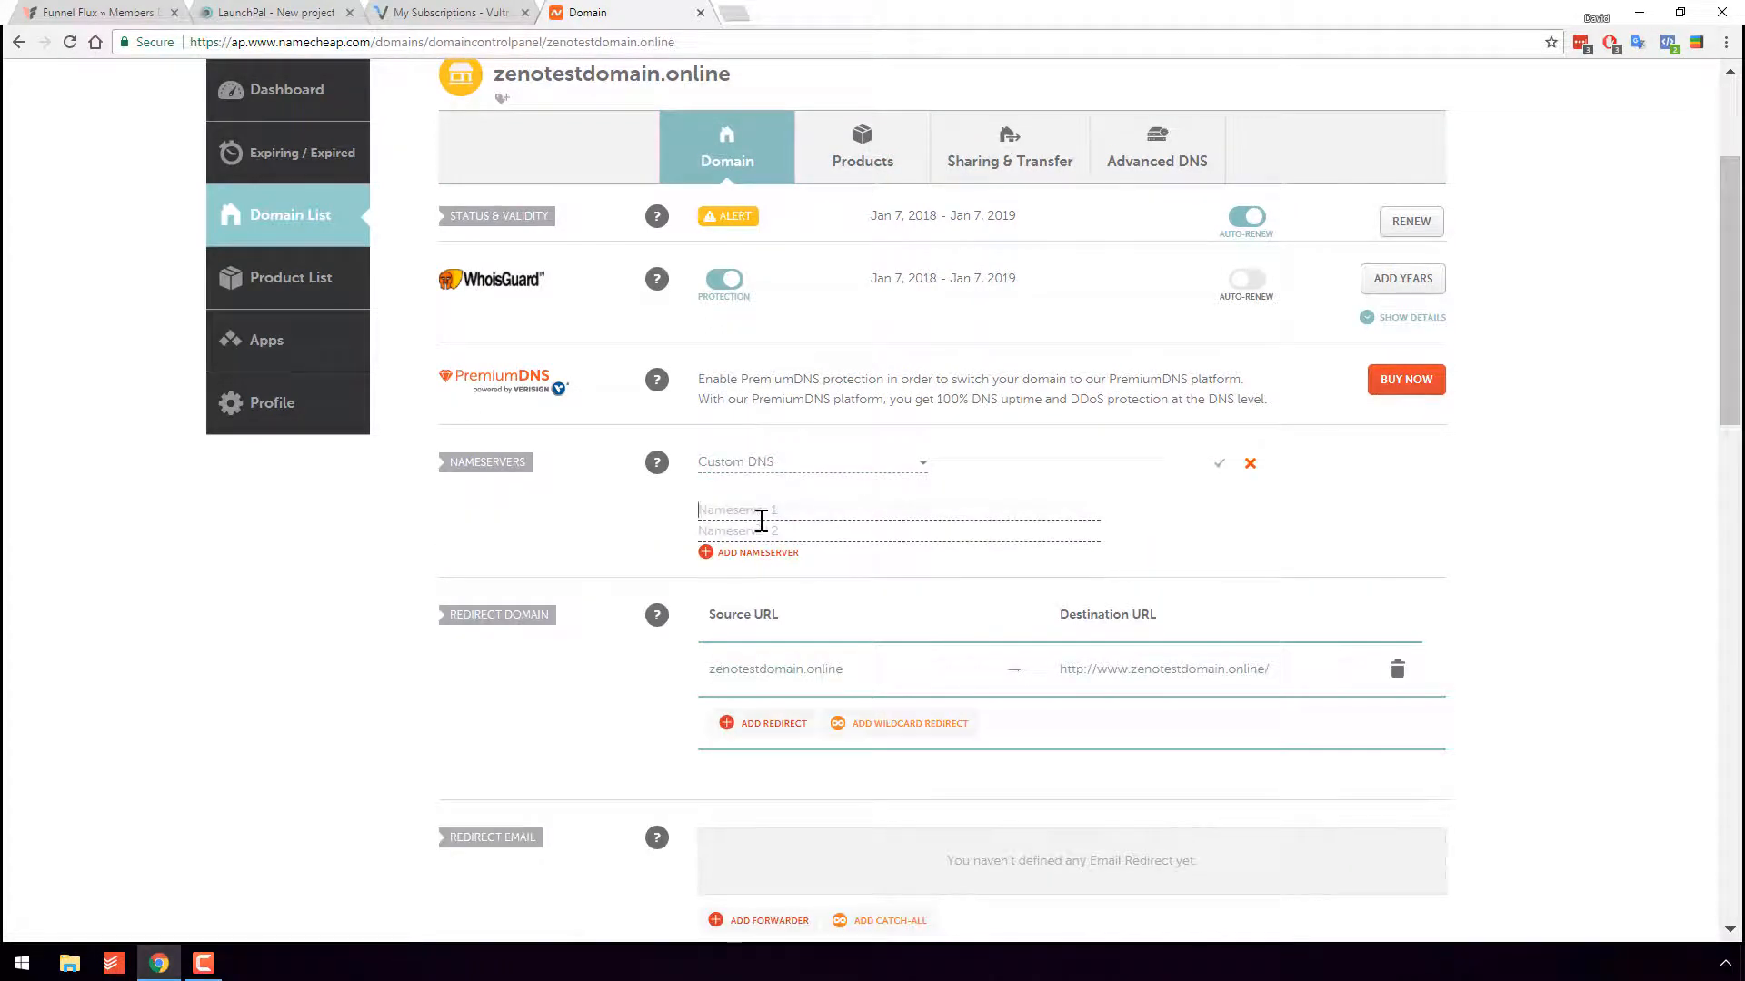
pyautogui.click(753, 561)
pyautogui.click(758, 578)
pyautogui.click(763, 512)
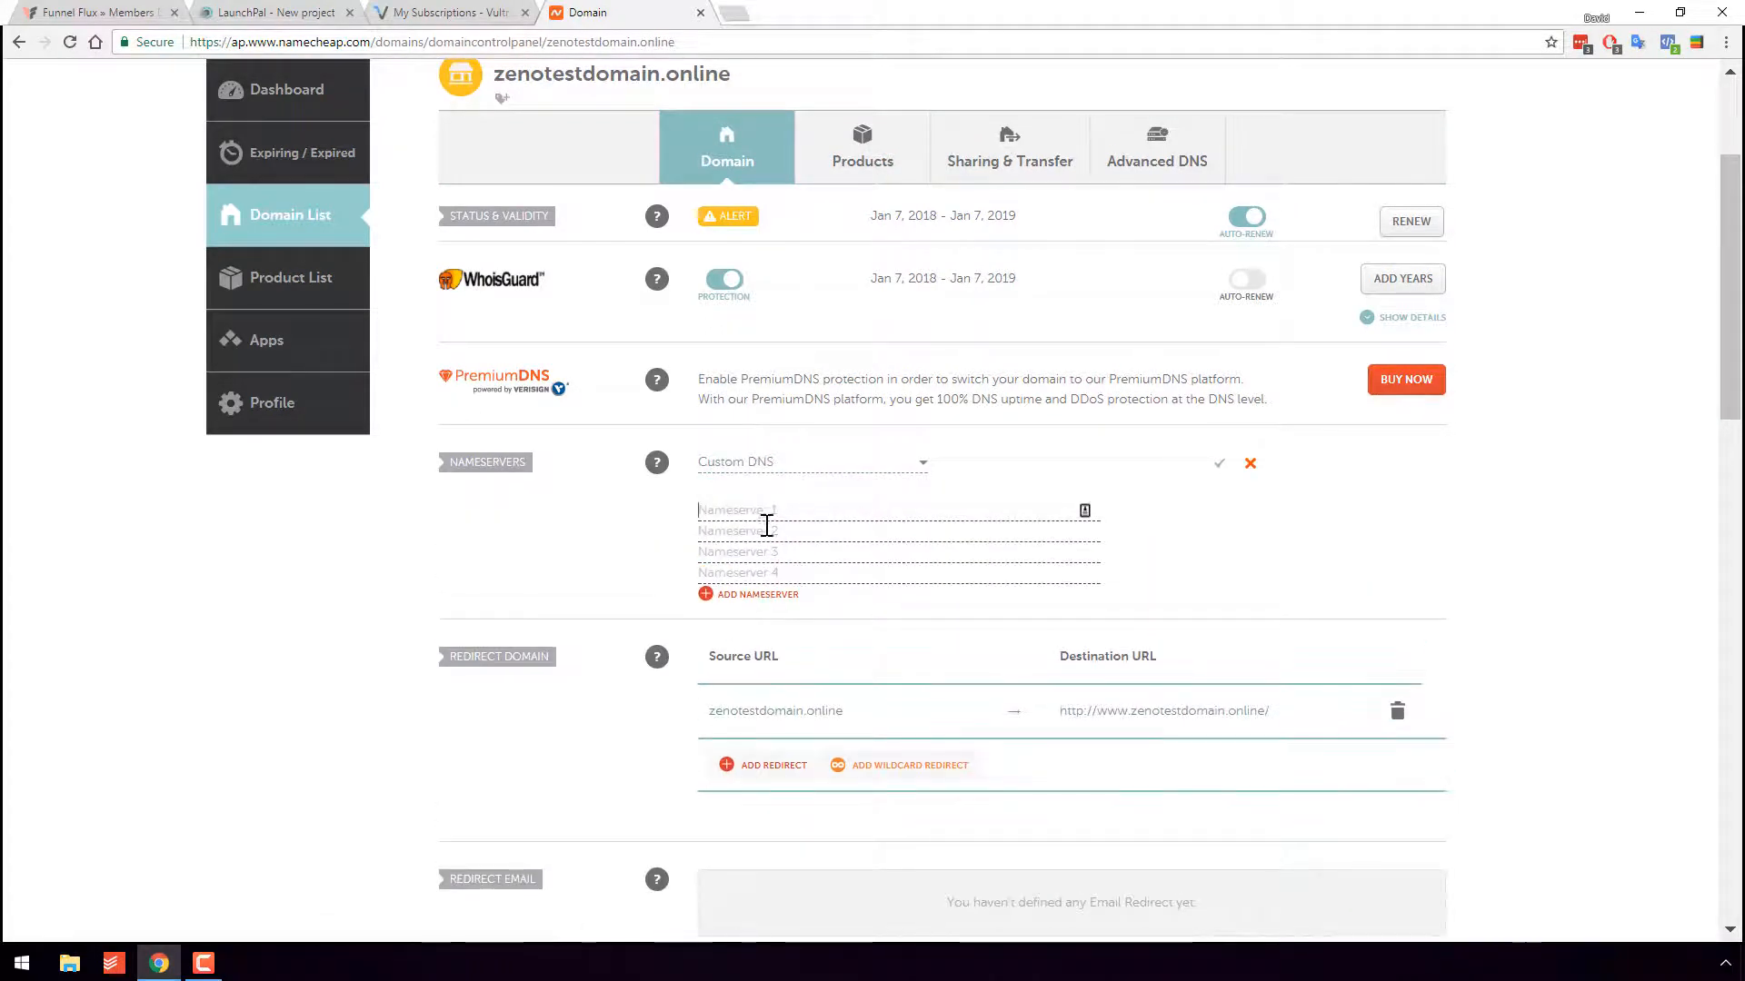
pyautogui.hotkey('ctrl', 'v')
pyautogui.click(719, 532)
pyautogui.hotkey('ctrl', 'v')
pyautogui.click(736, 554)
pyautogui.hotkey('ctrl', 'v')
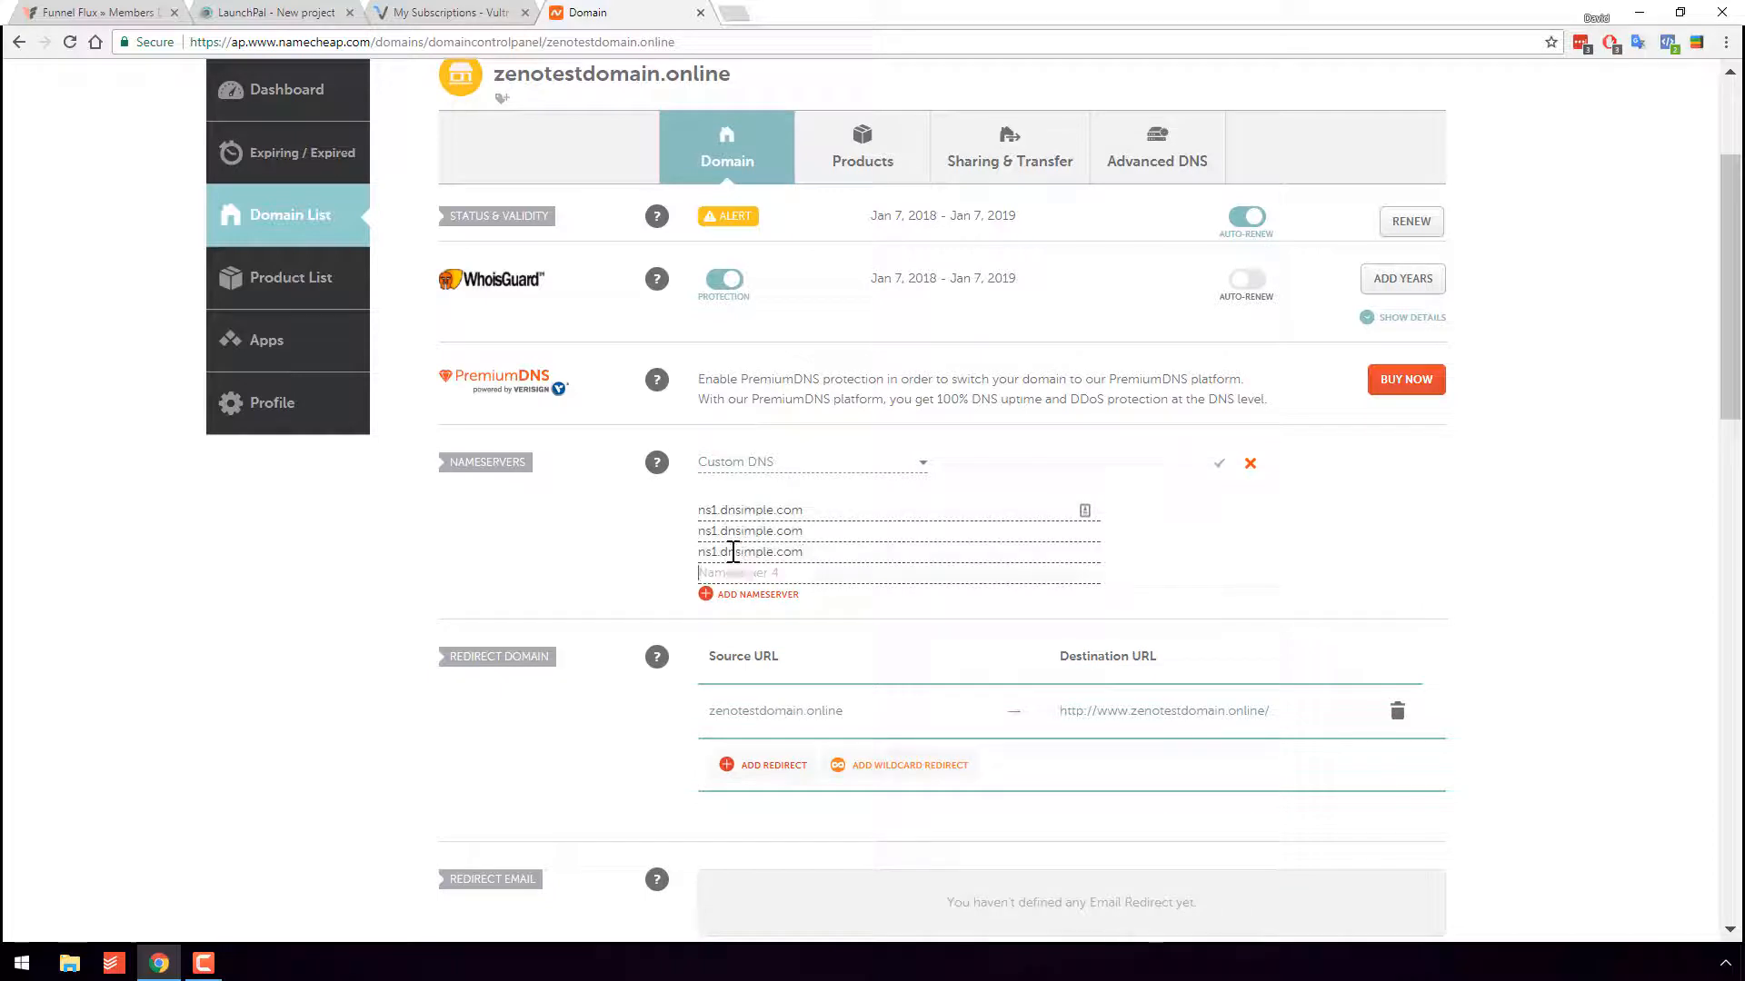
pyautogui.hotkey('ctrl', 'v')
pyautogui.click(721, 535)
# - Correct the second to fourth entries to ns2, ns3 and ns4.dnsimple.com
pyautogui.press('BackSpace')
pyautogui.write('2')
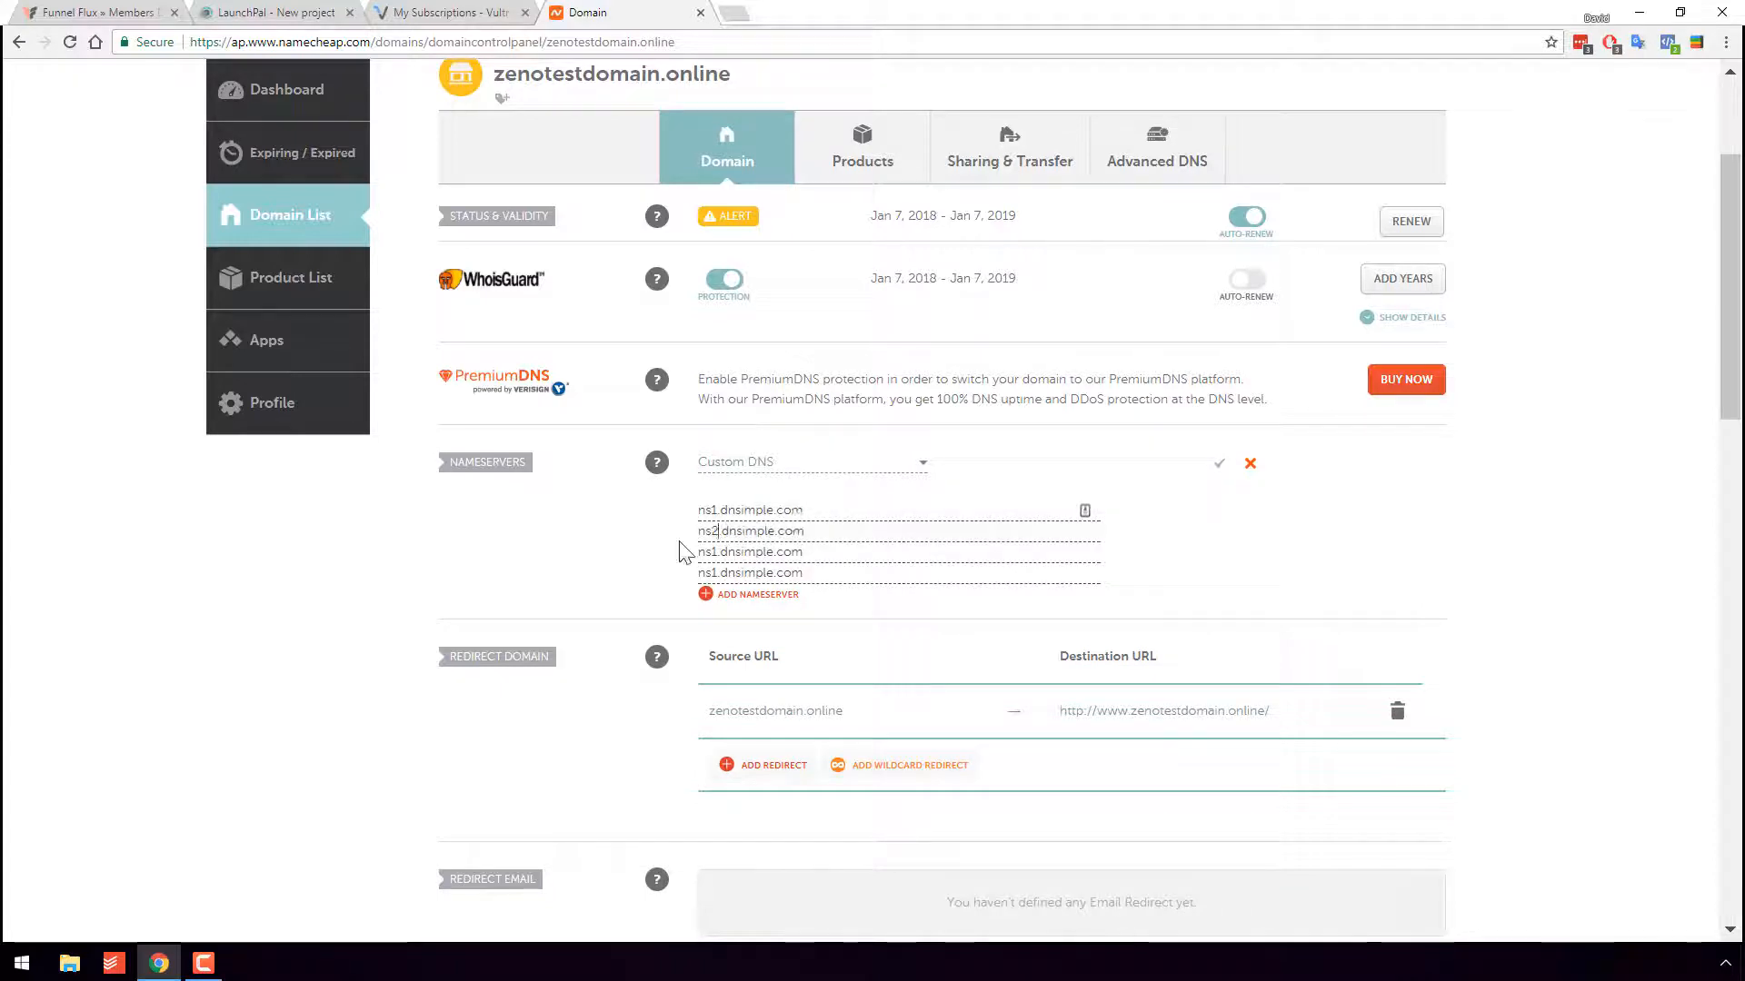
pyautogui.click(719, 553)
pyautogui.press('BackSpace')
pyautogui.write('3')
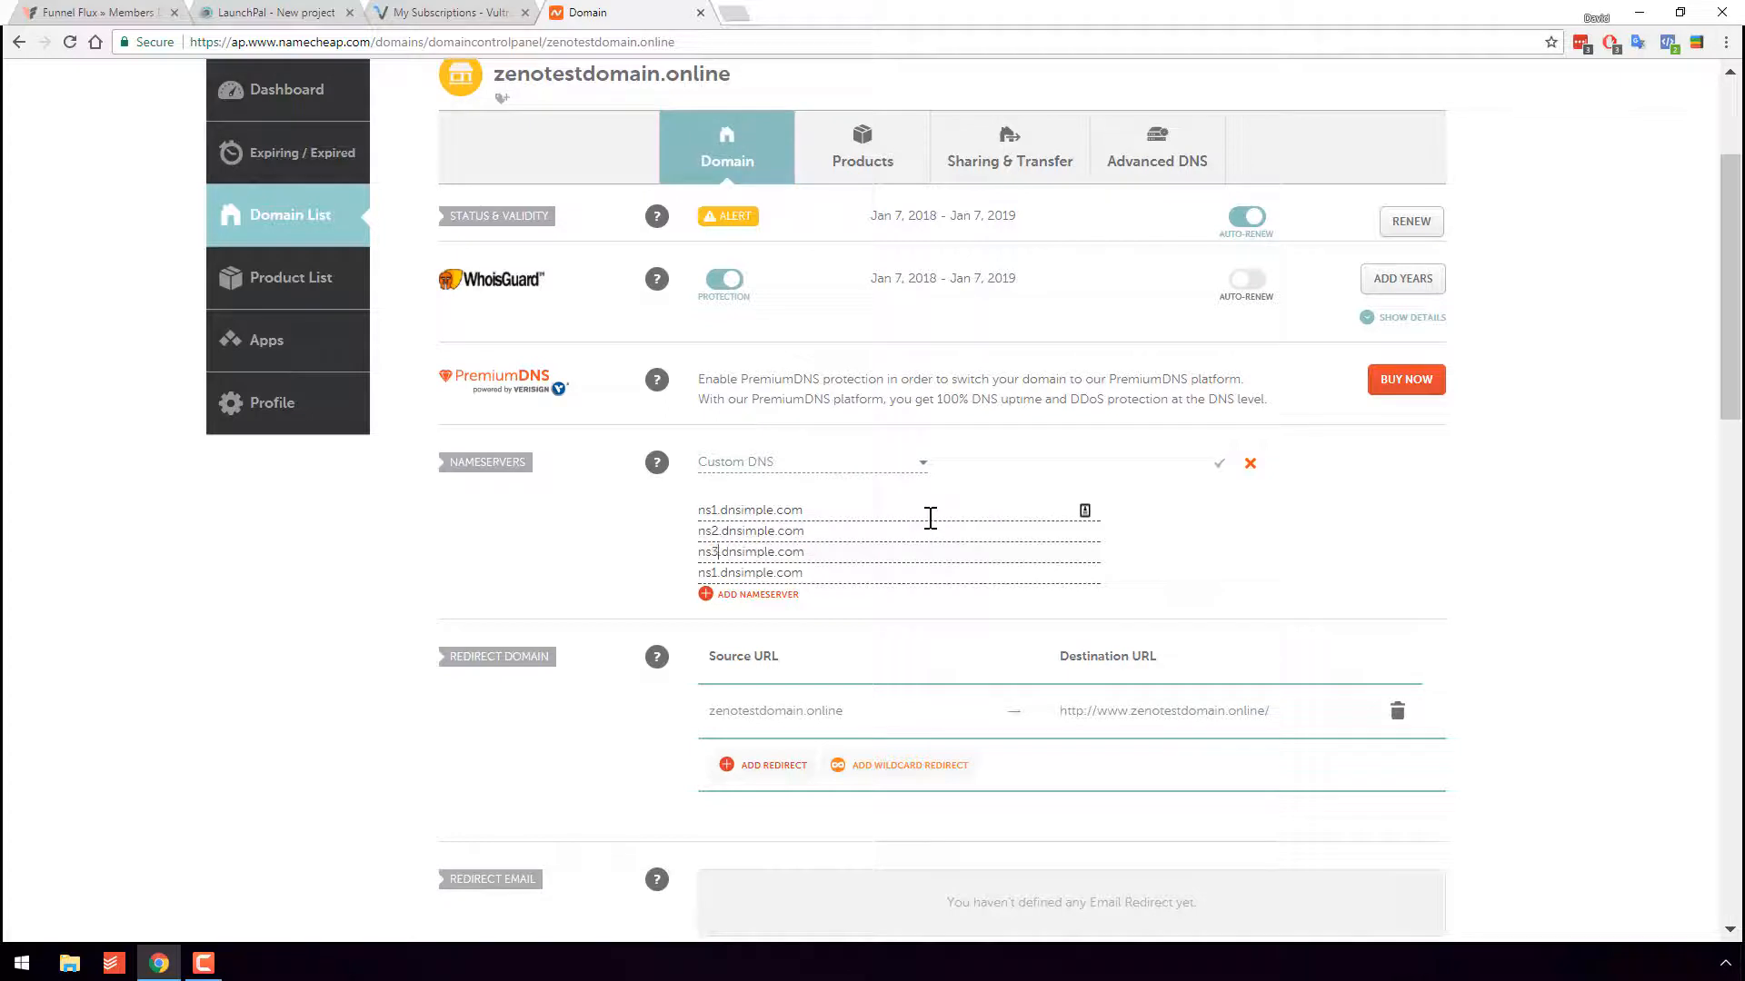
pyautogui.click(718, 575)
pyautogui.press('BackSpace')
pyautogui.write('4')
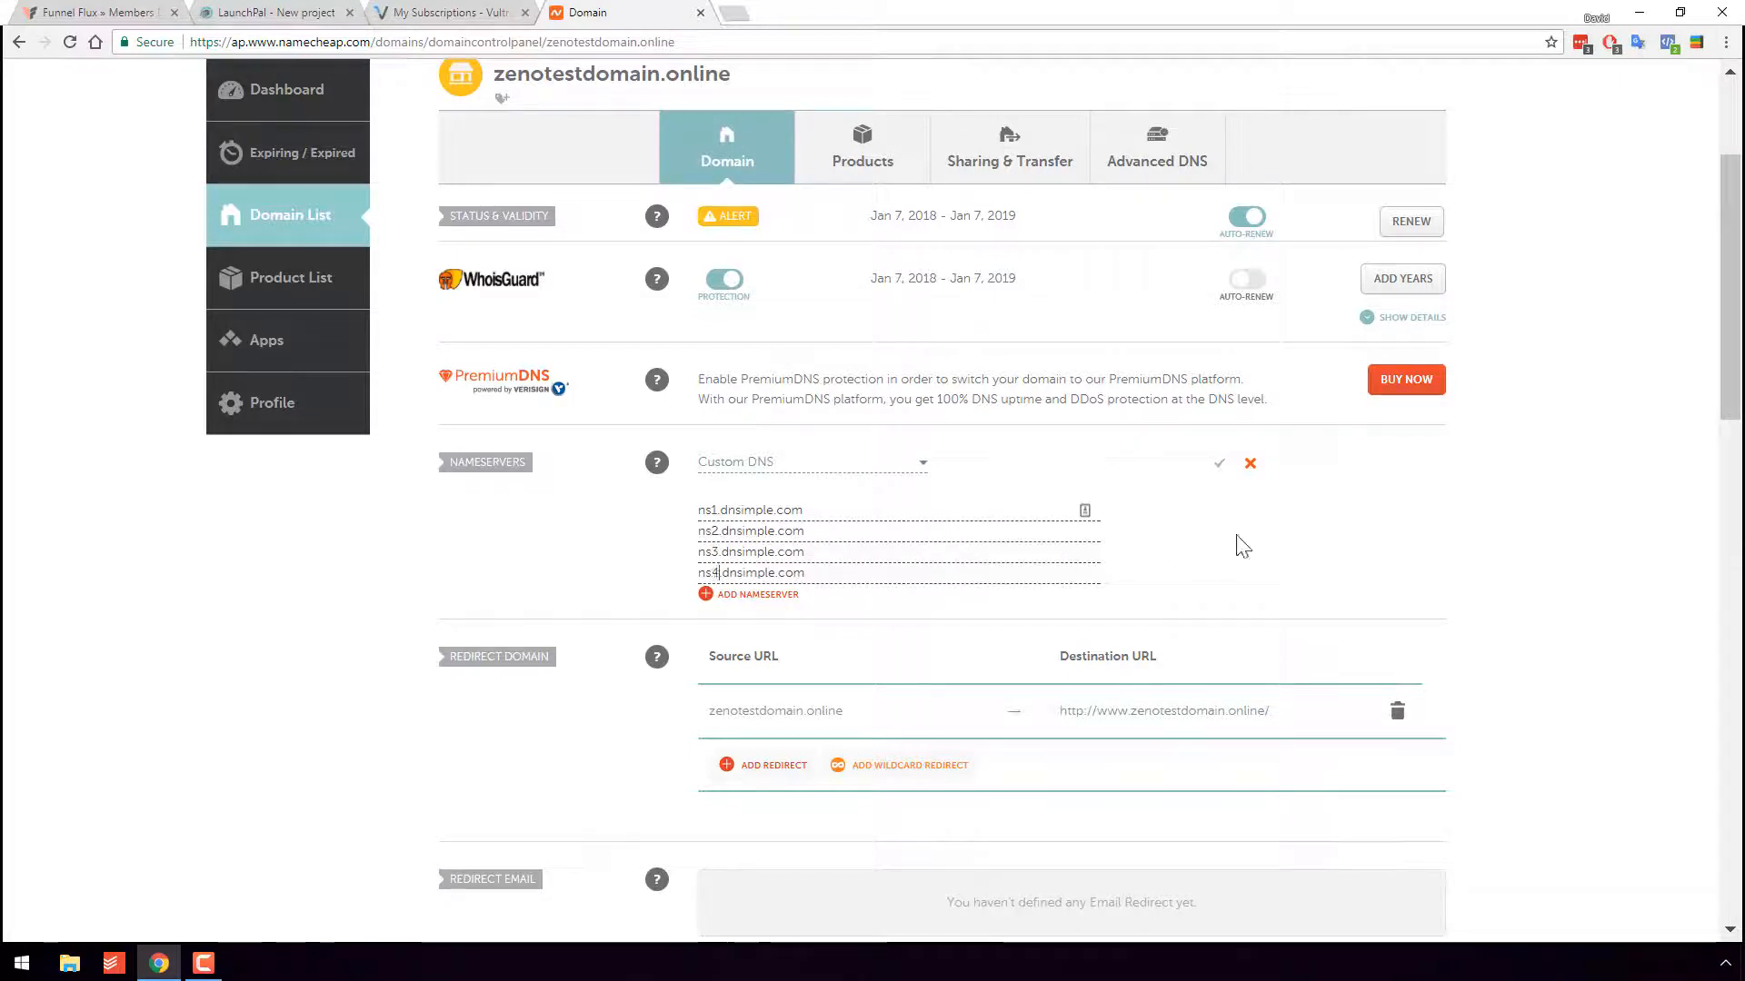
# - Save the custom nameservers and dismiss the DNS update and switching notices
pyautogui.click(1218, 464)
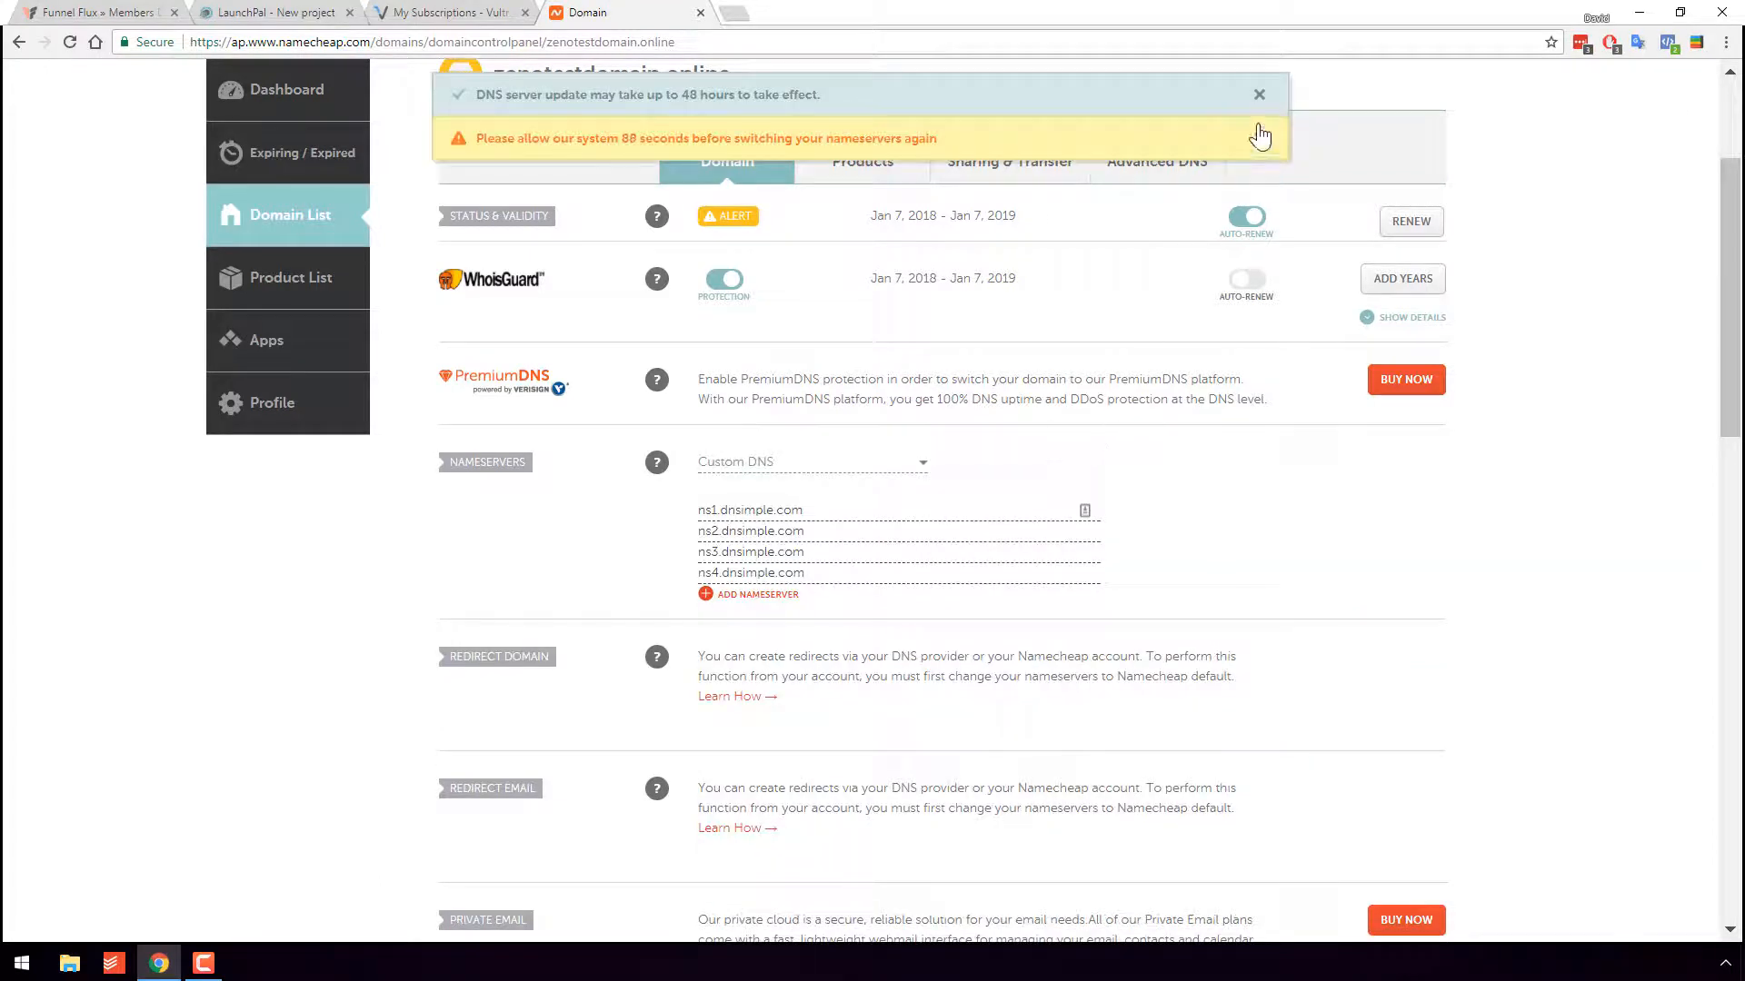
pyautogui.click(1258, 94)
pyautogui.click(1256, 93)
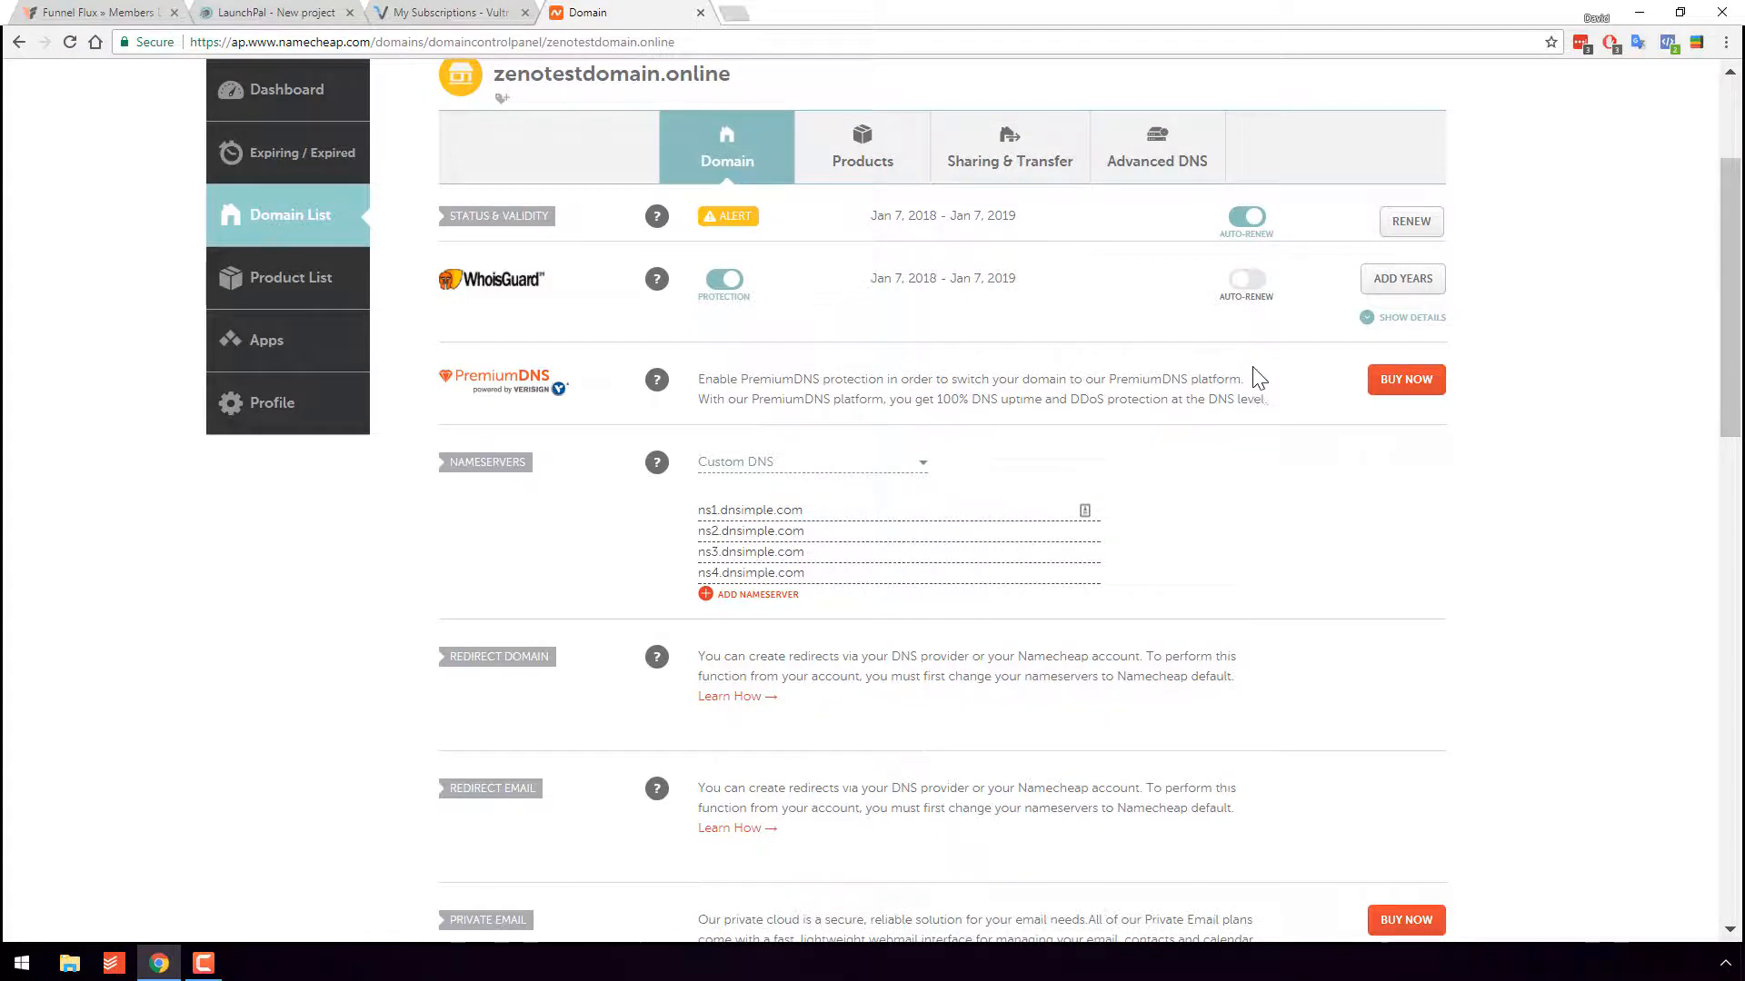
pyautogui.scroll(1, 1252, 427)
pyautogui.click(266, 11)
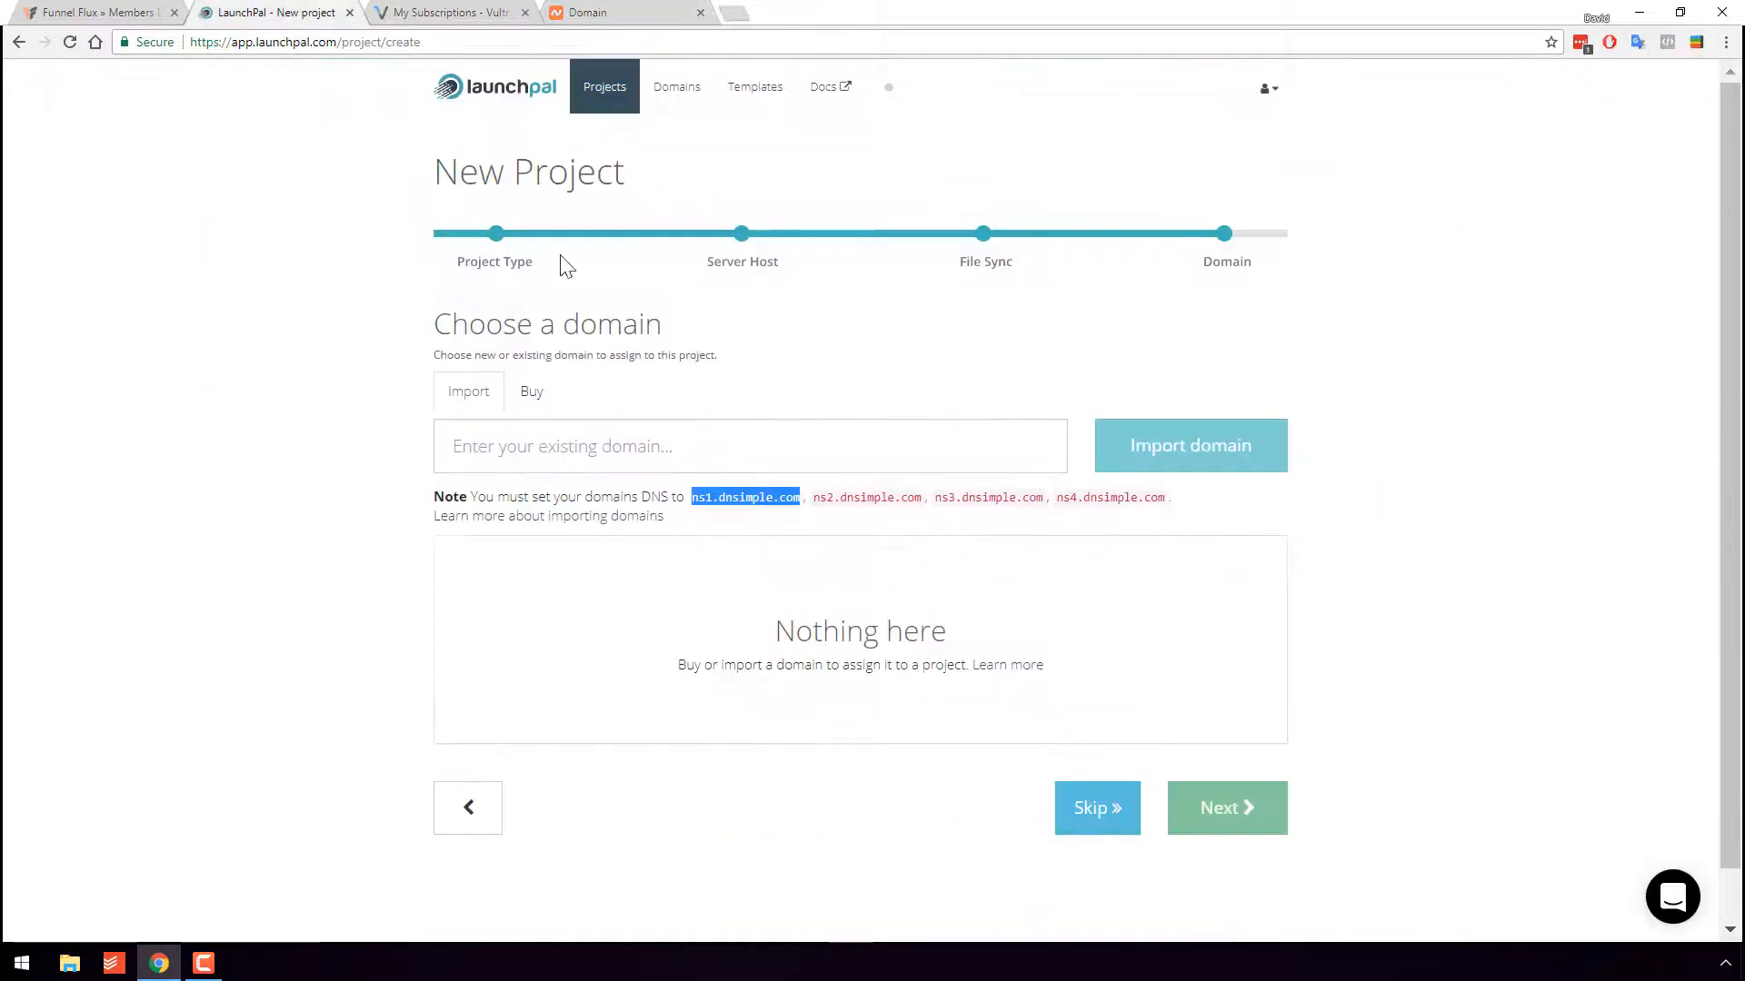
# - Copy zenotestdomain.online from Namecheap and import it into LaunchPal
pyautogui.click(900, 445)
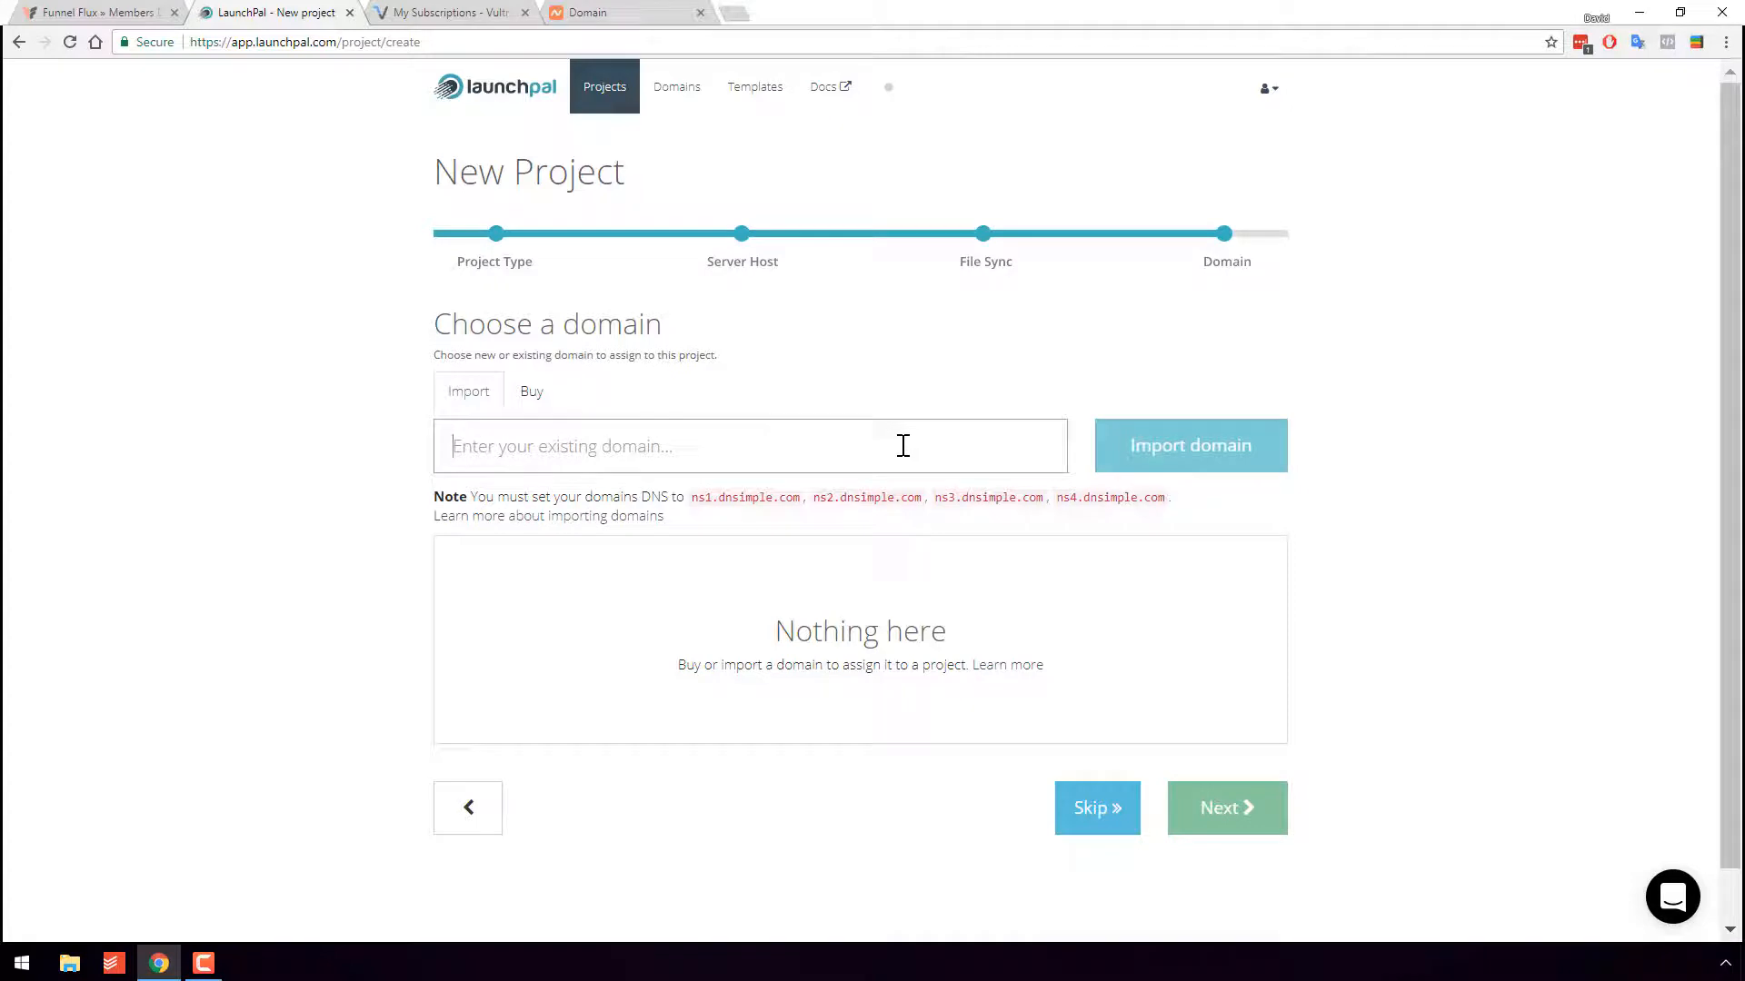
pyautogui.click(586, 12)
pyautogui.scroll(2, 745, 273)
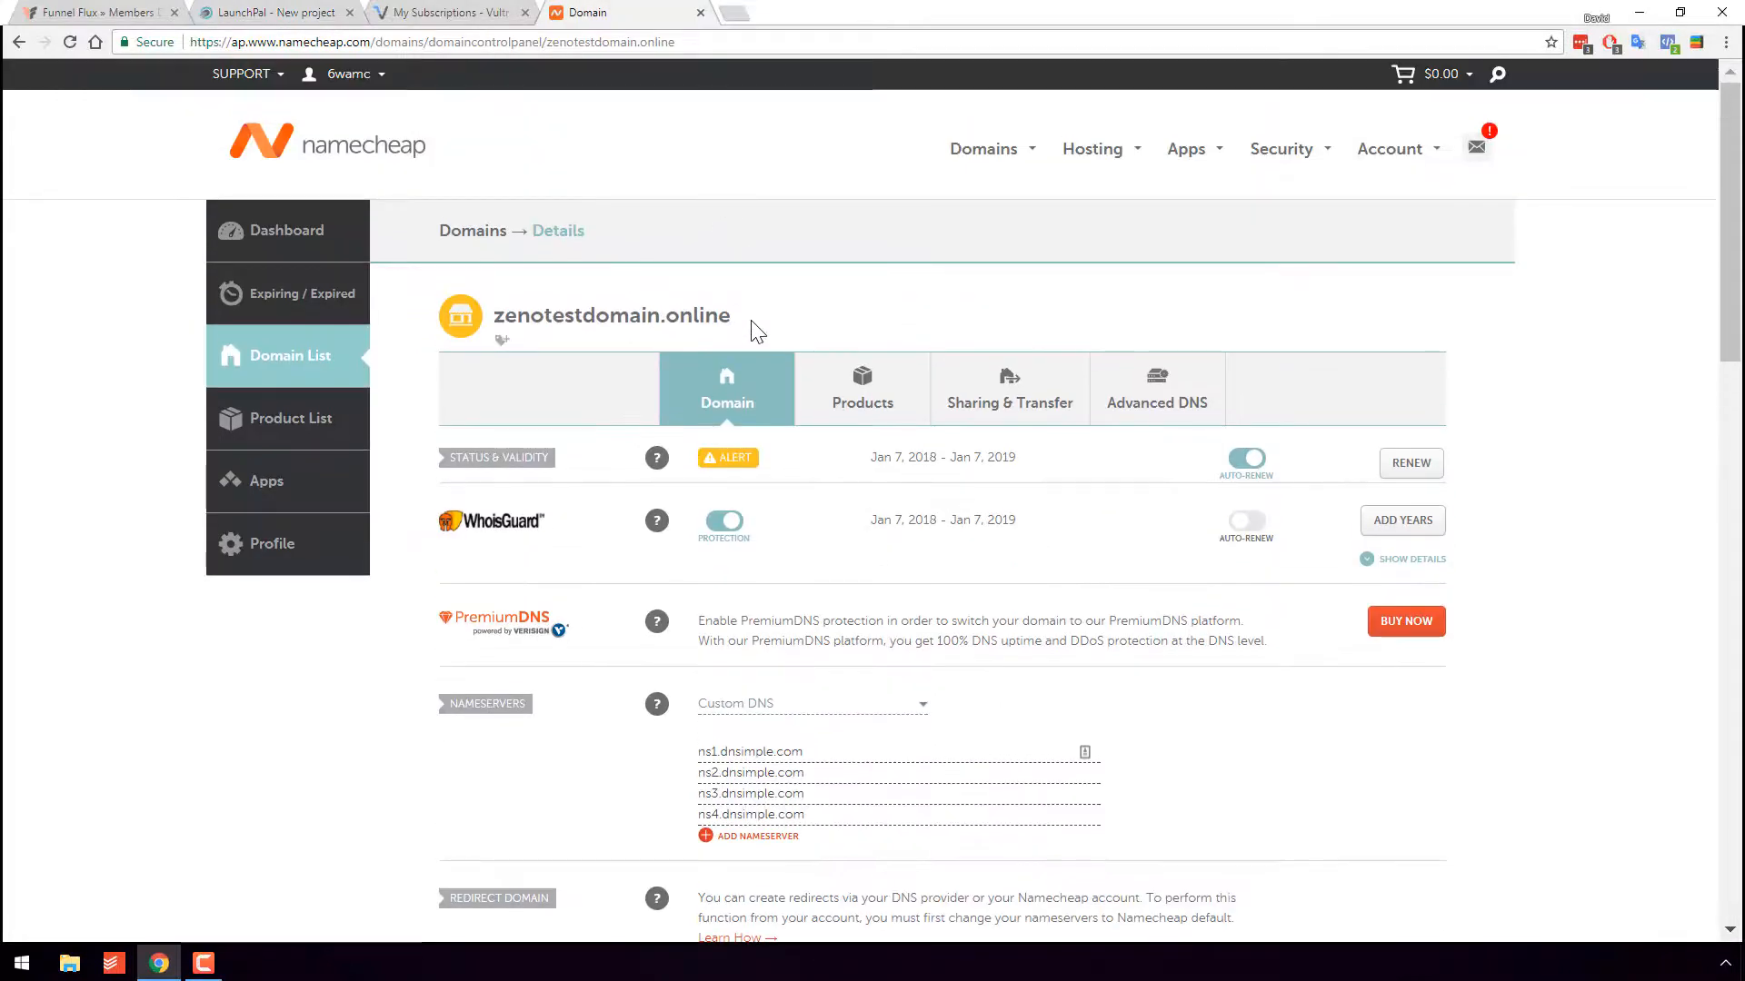
pyautogui.moveTo(738, 318); pyautogui.dragTo(495, 321)
pyautogui.hotkey('ctrl', 'c')
pyautogui.click(308, 7)
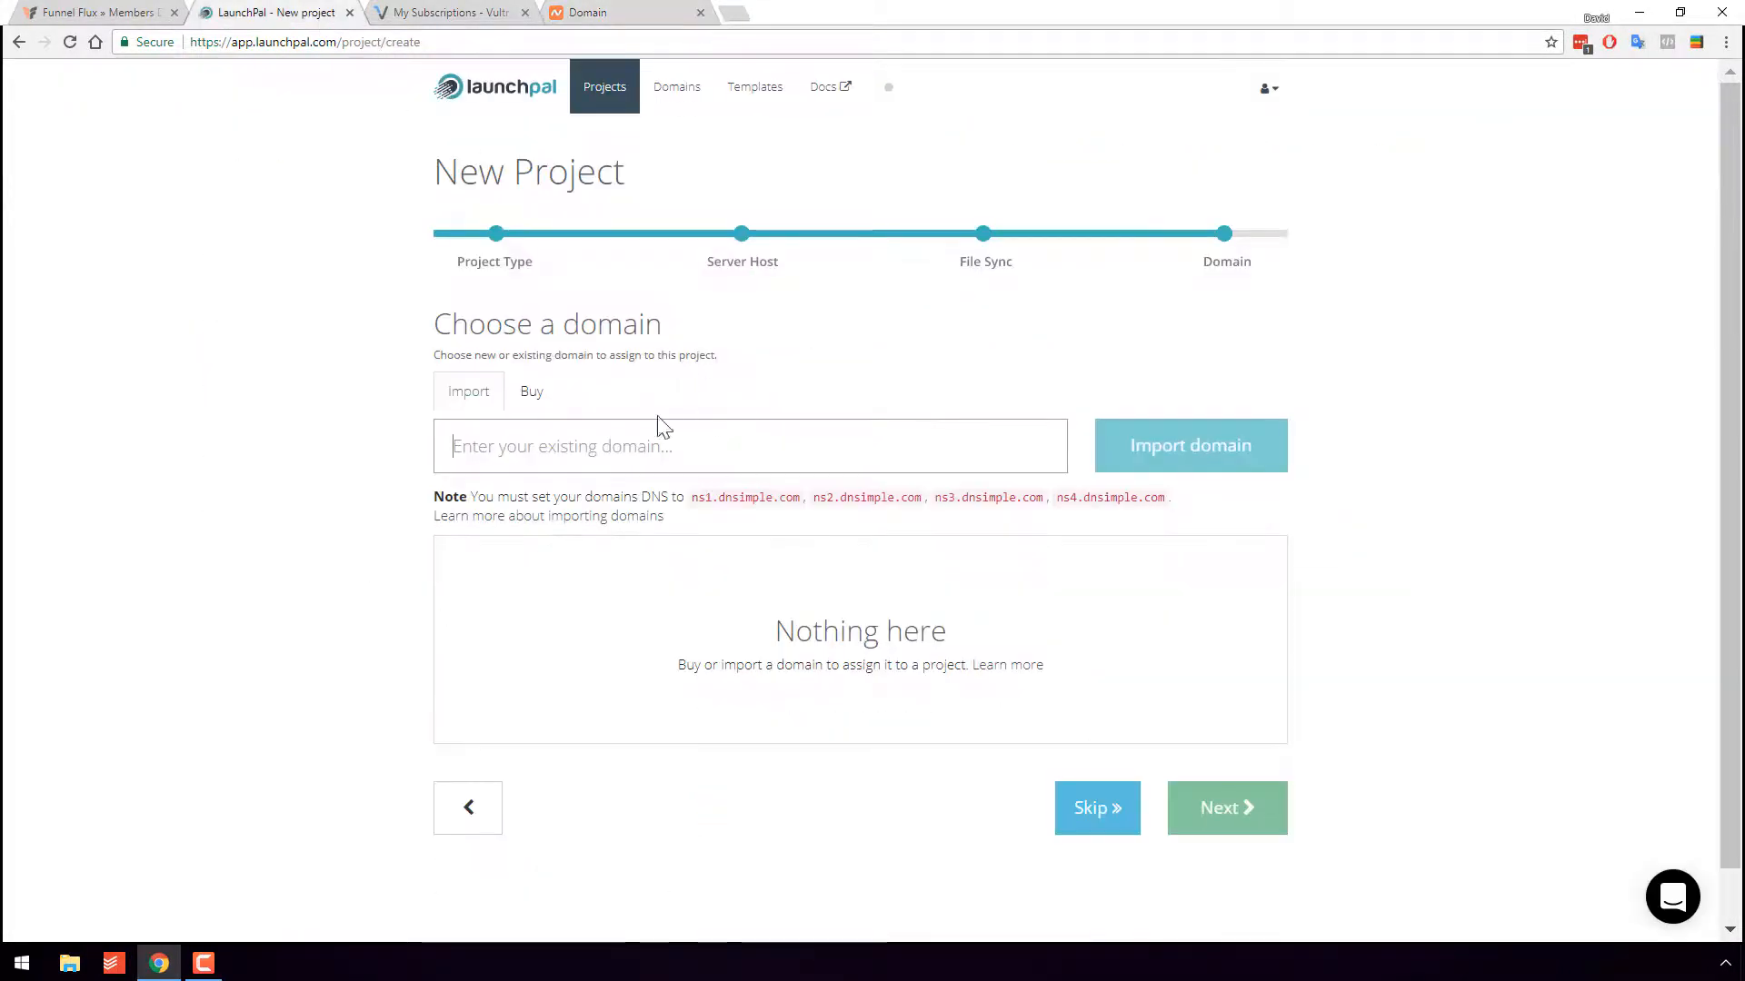
pyautogui.hotkey('ctrl', 'v')
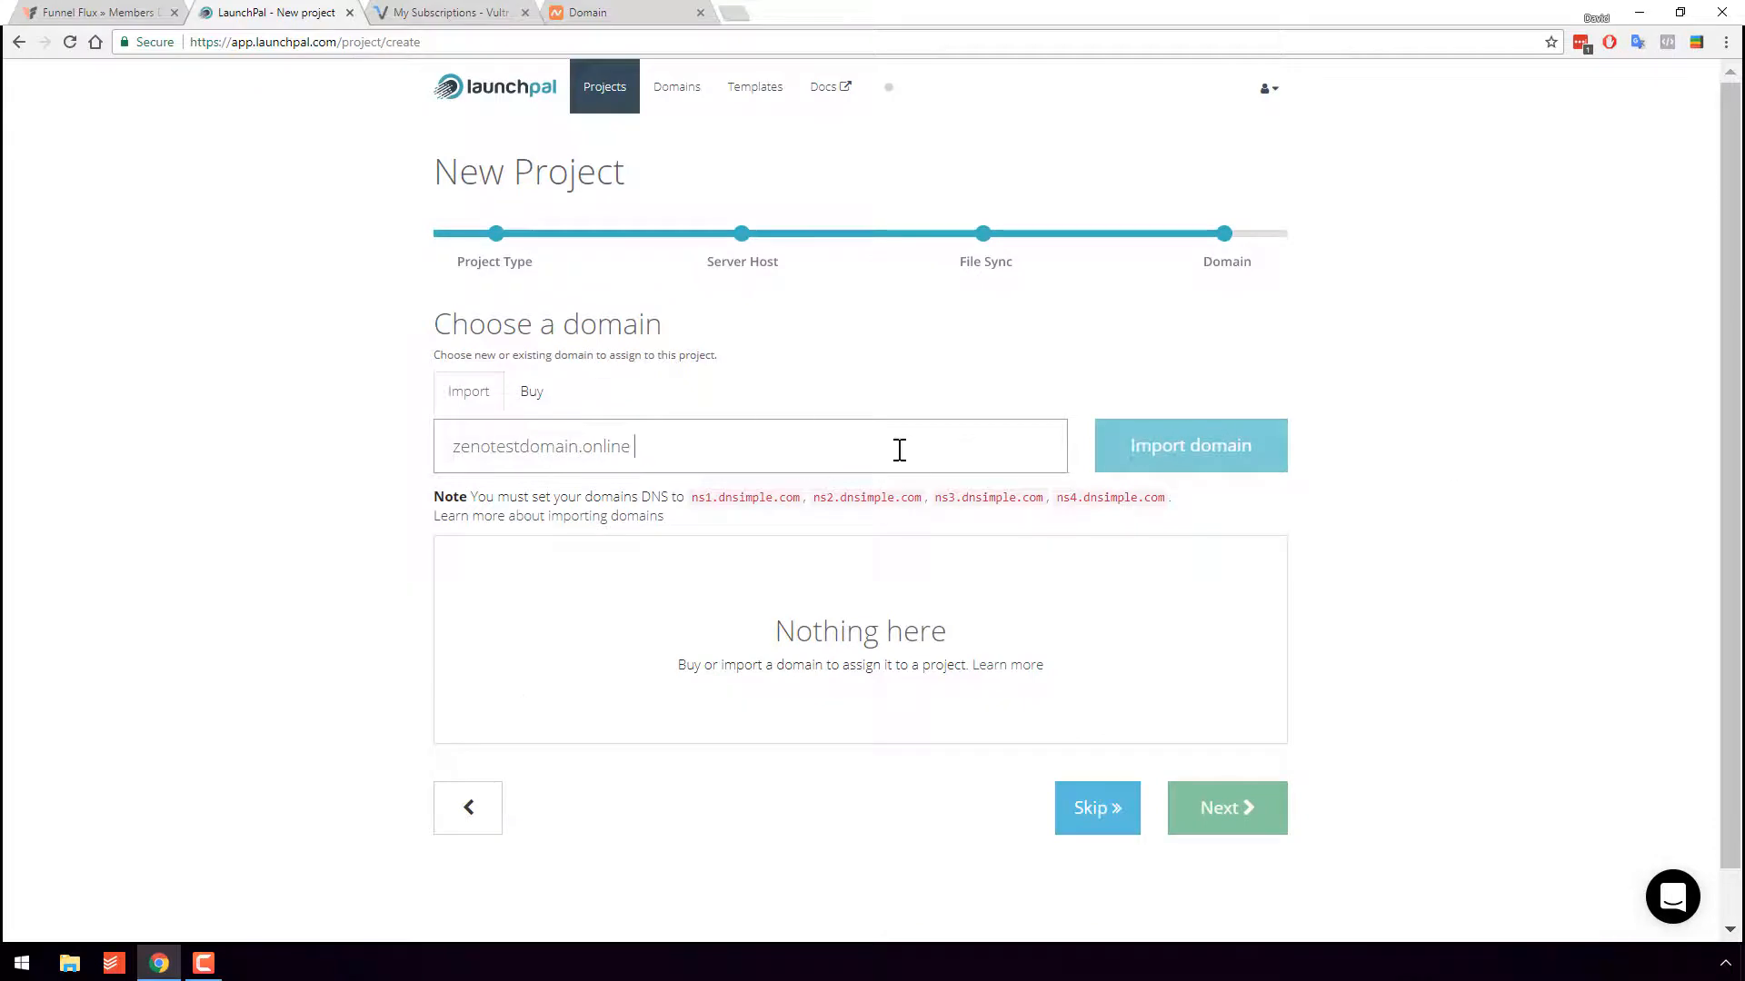
pyautogui.click(1230, 454)
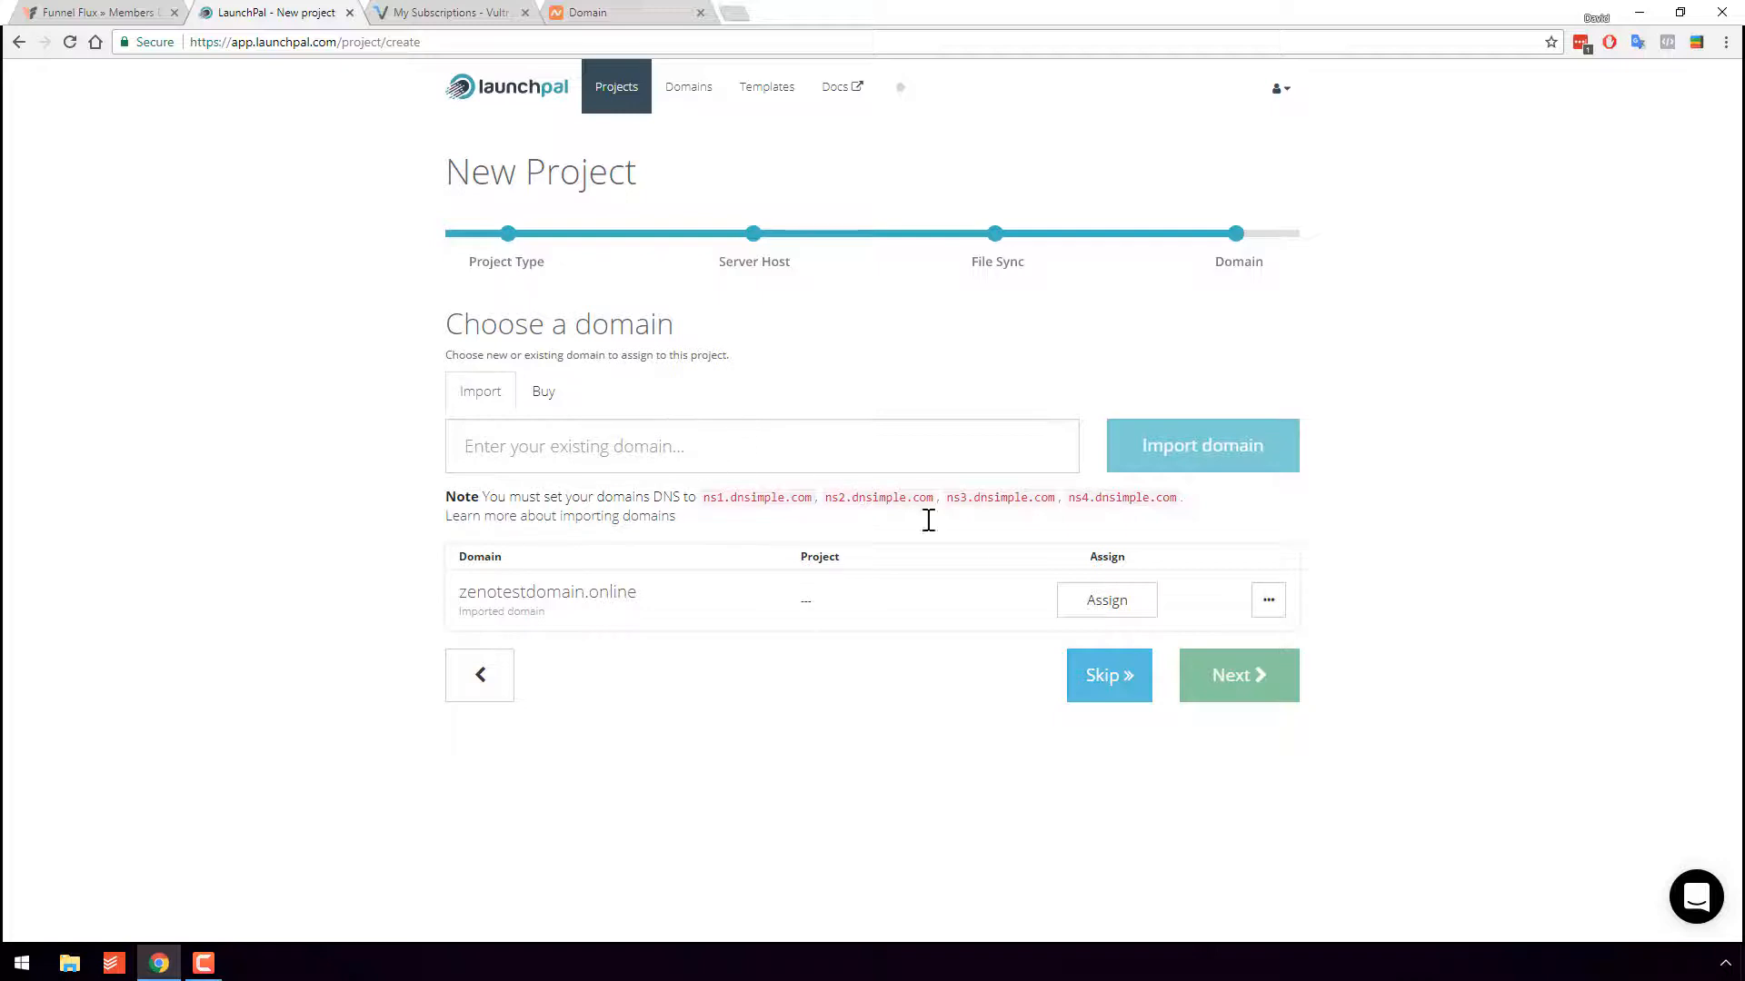
# - Assign zenotestdomain.online to the project and finish creating kind-frog-14
pyautogui.click(1268, 599)
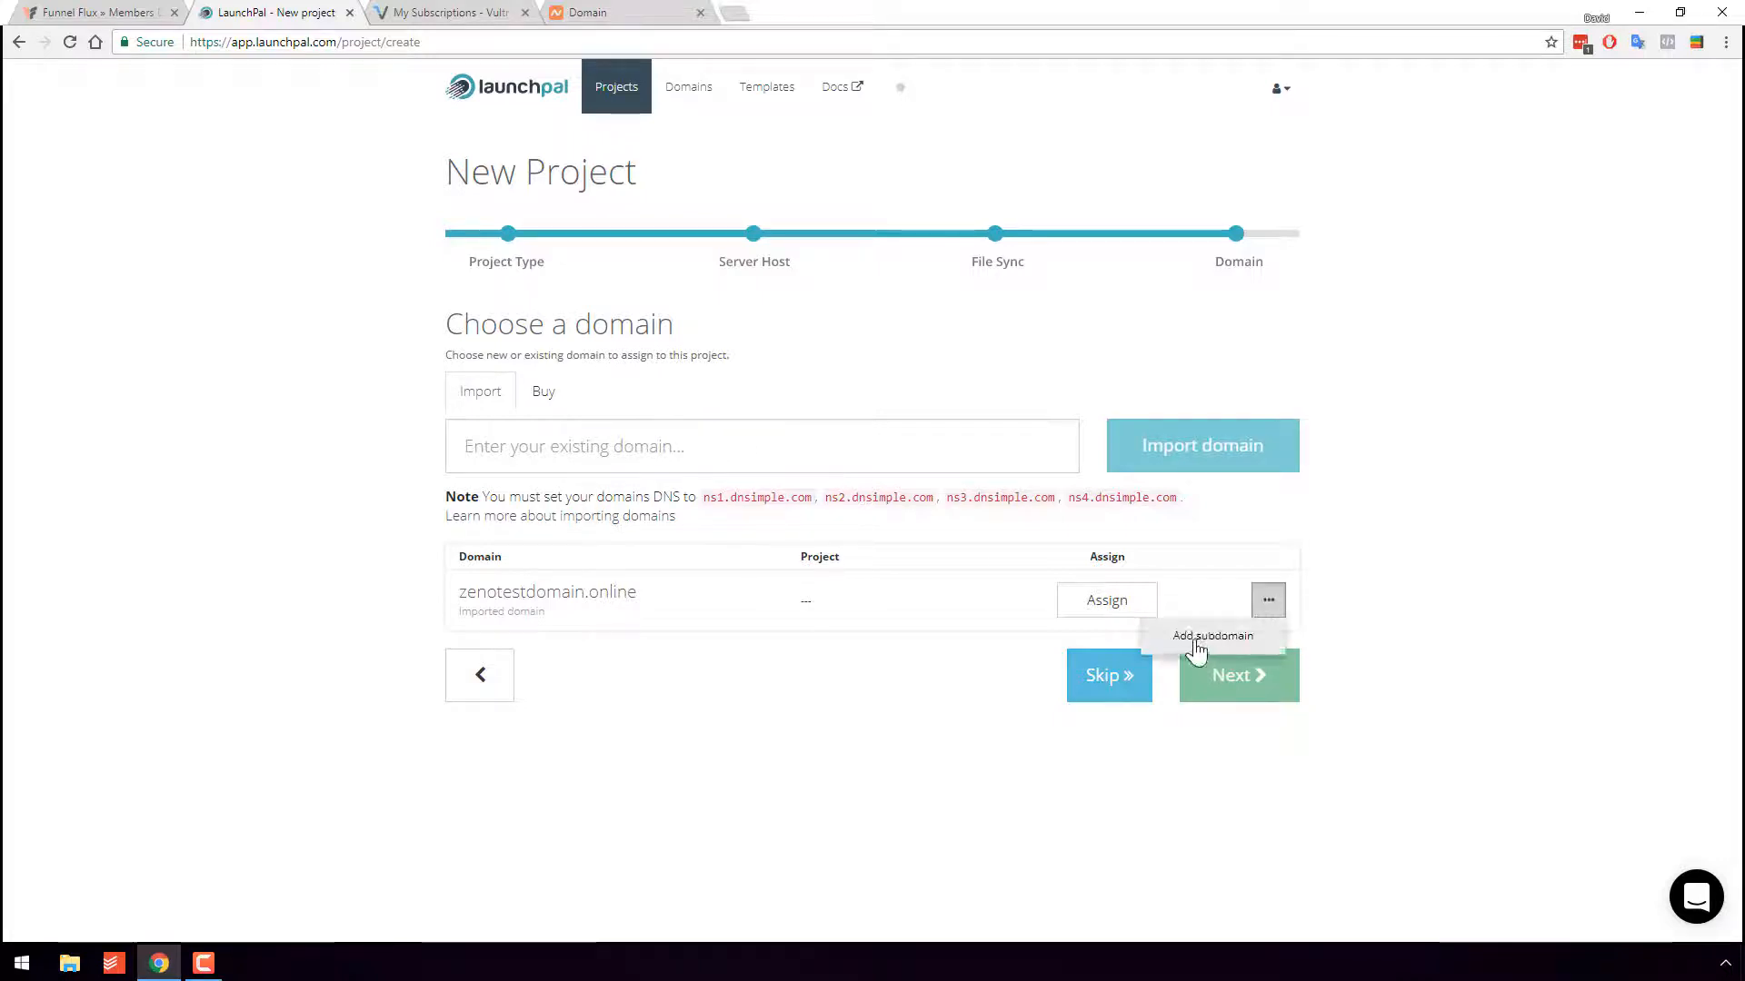
pyautogui.click(1451, 584)
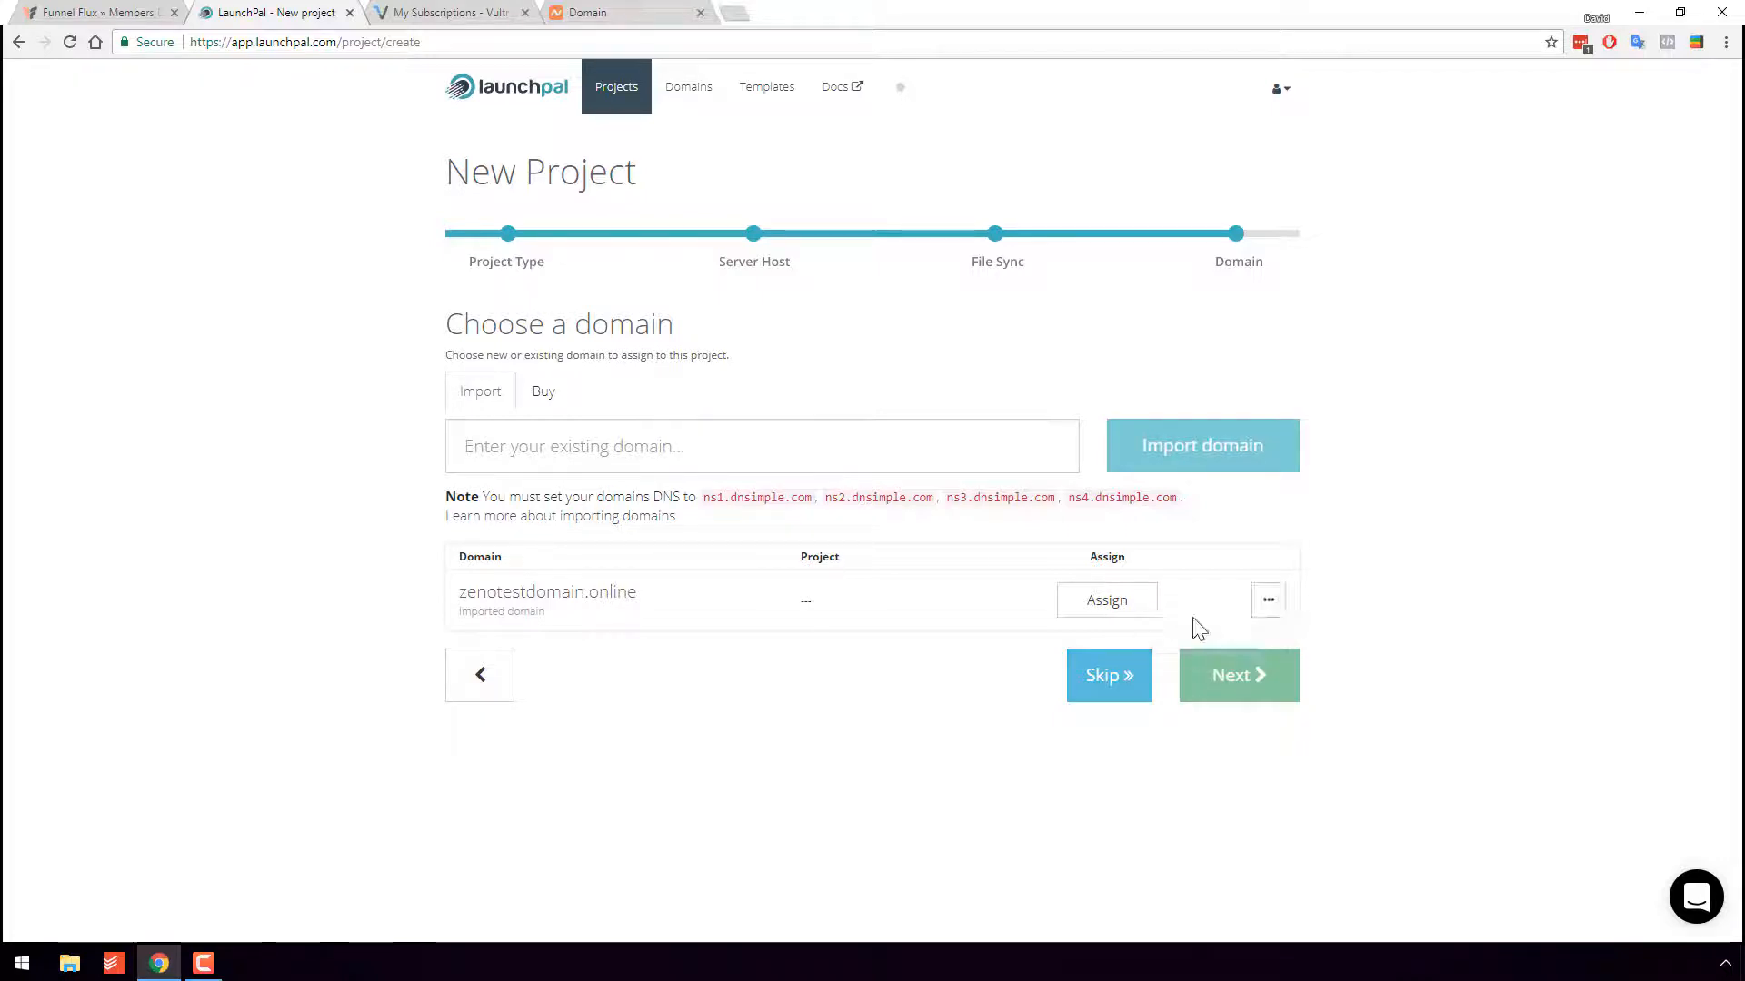
pyautogui.click(1107, 603)
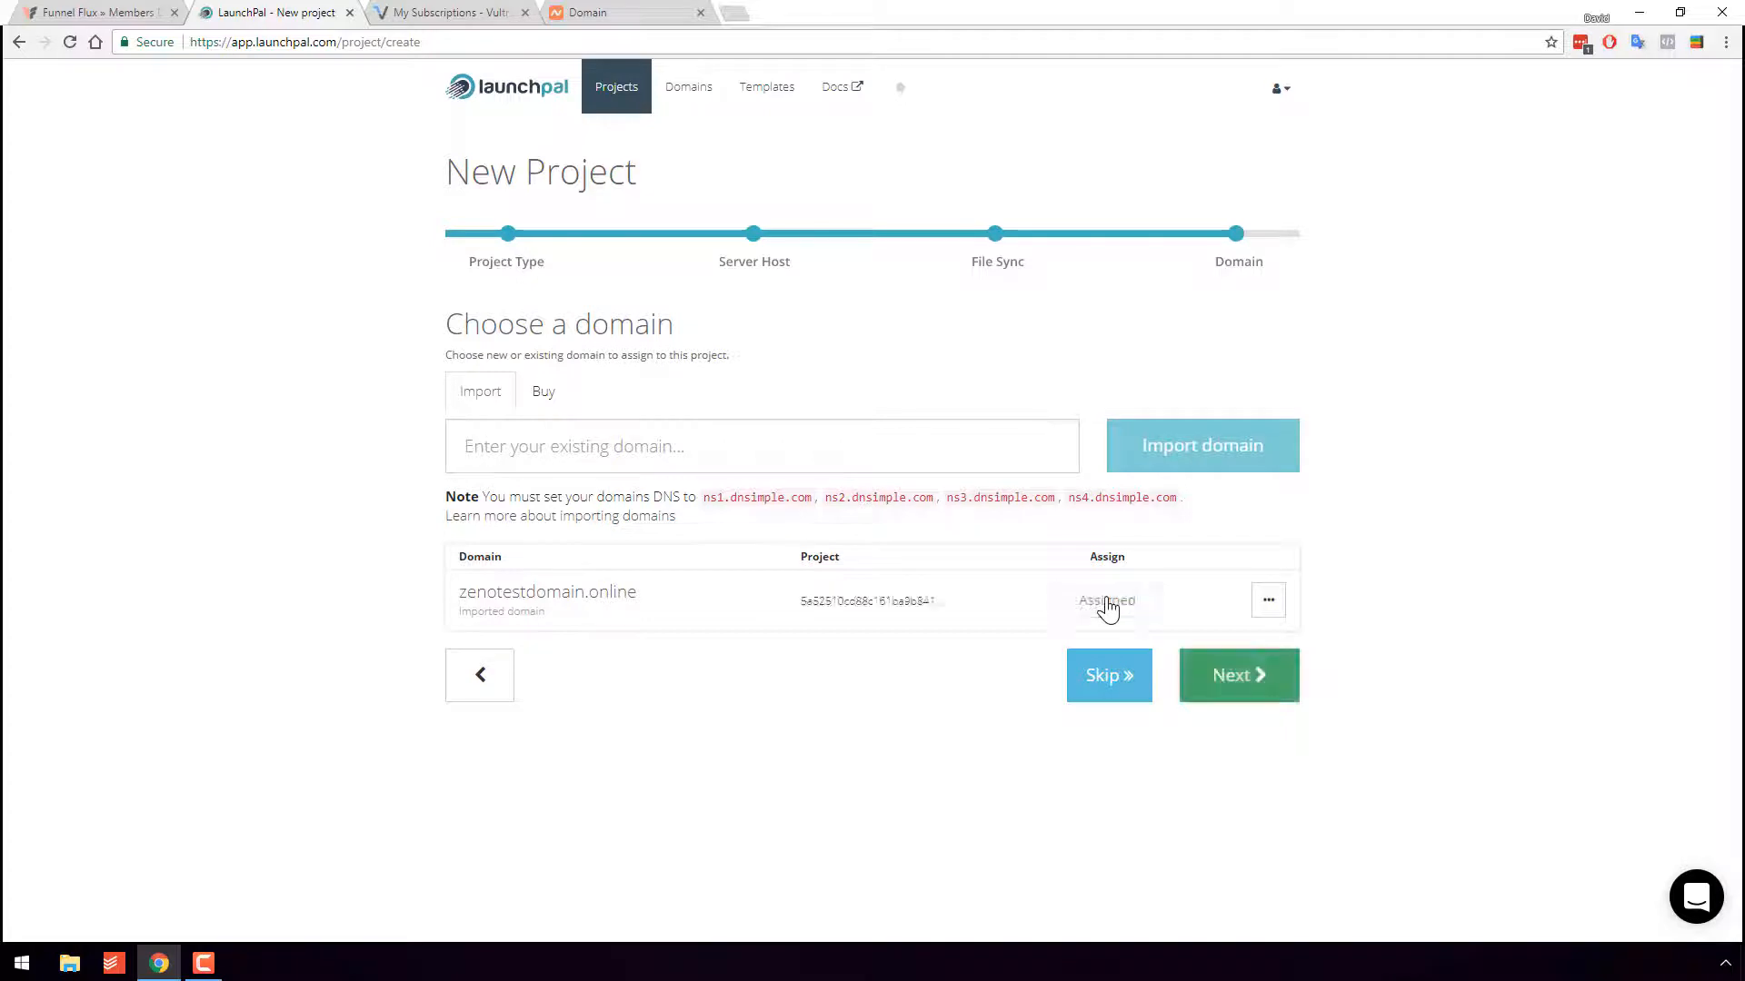
pyautogui.click(1235, 683)
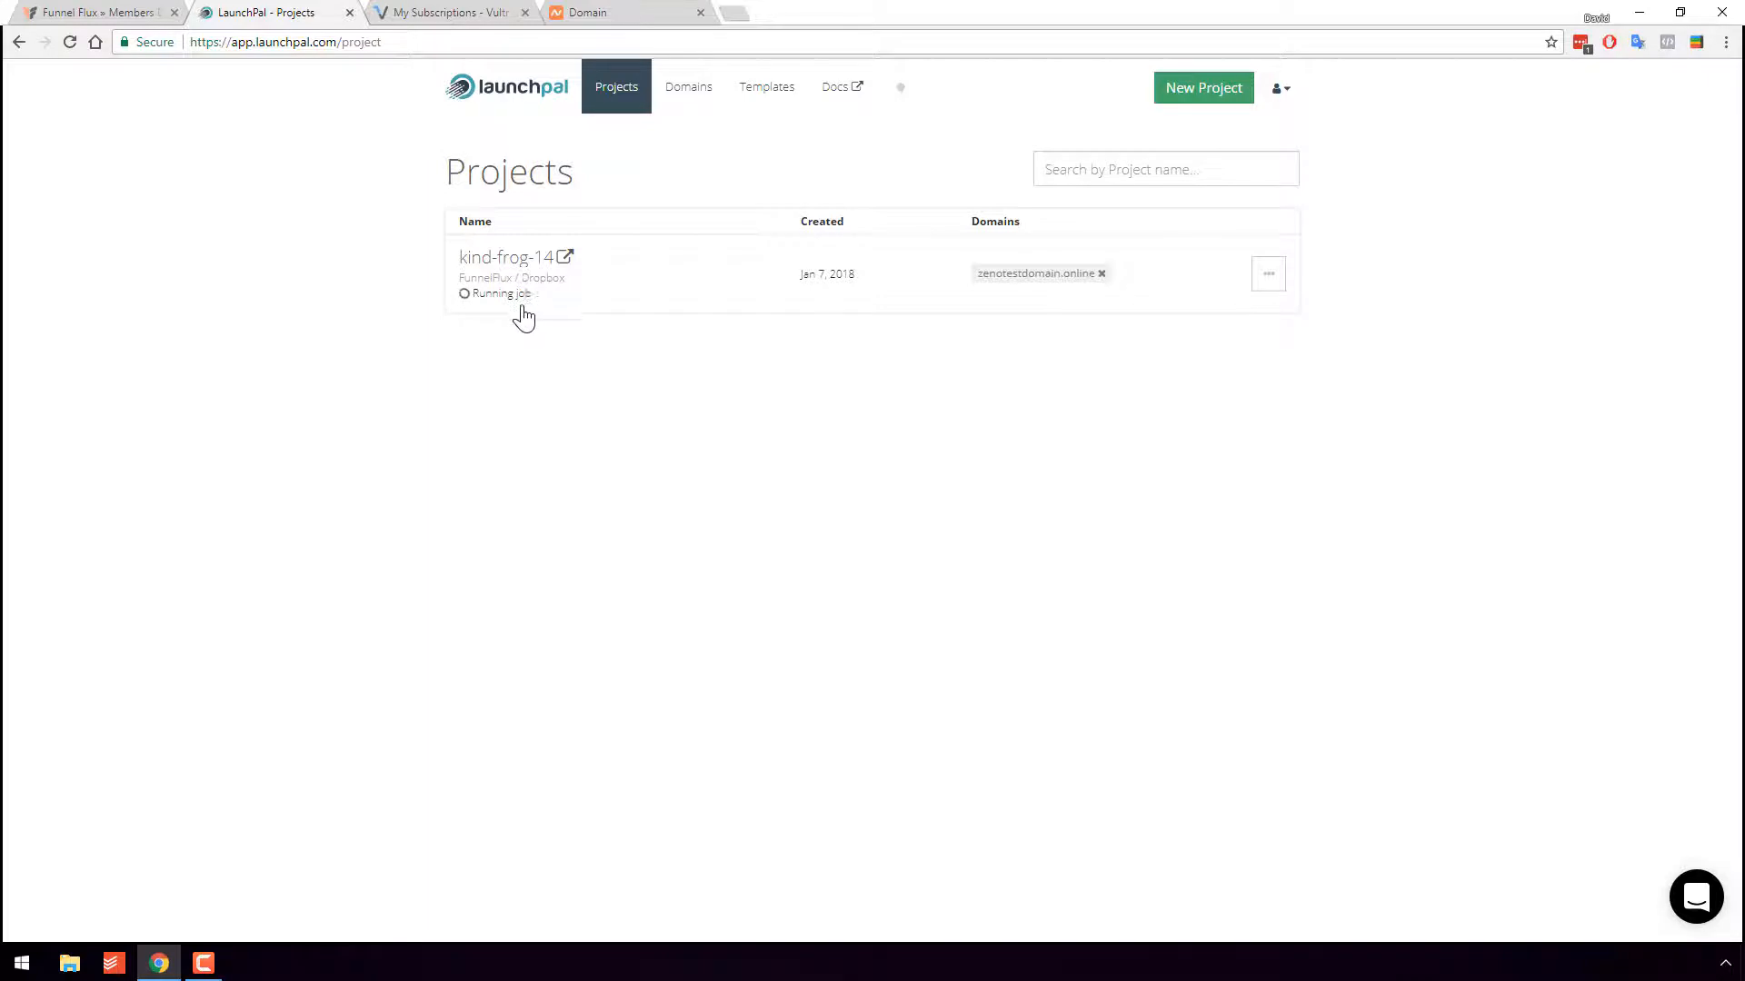
# - Refresh the Vultr servers list, open kind-frog-14 and confirm its Creating Server job succeeded
pyautogui.click(488, 11)
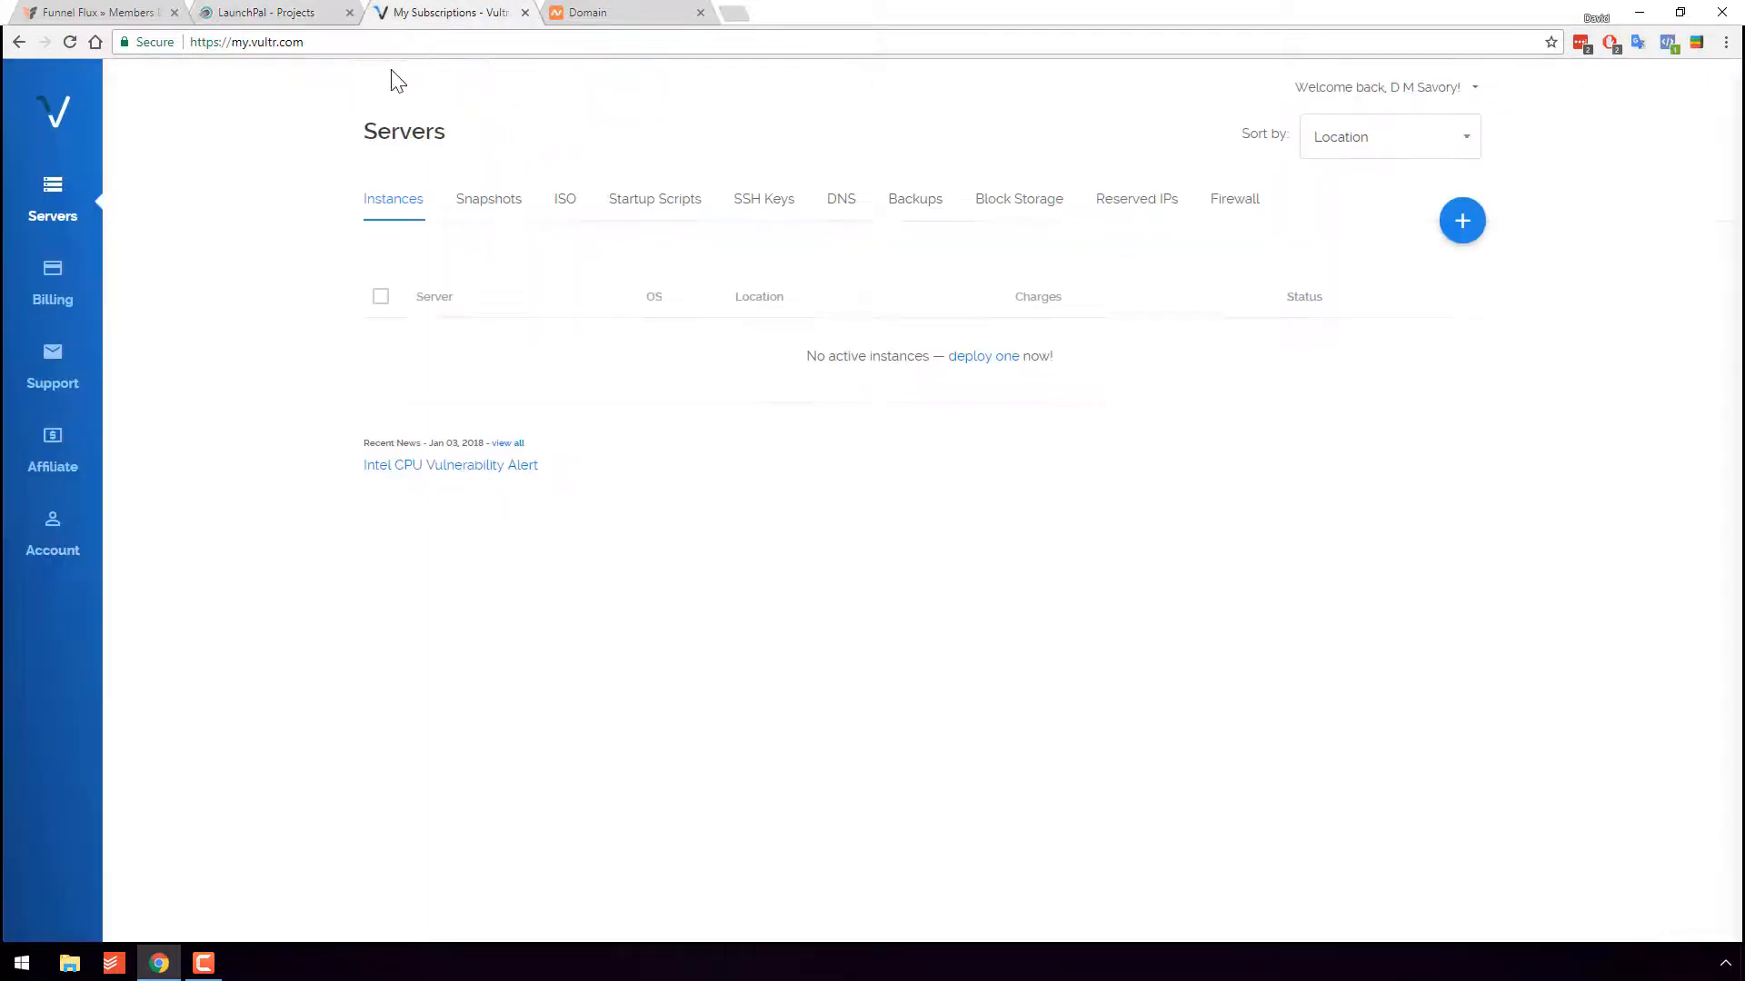
pyautogui.click(69, 41)
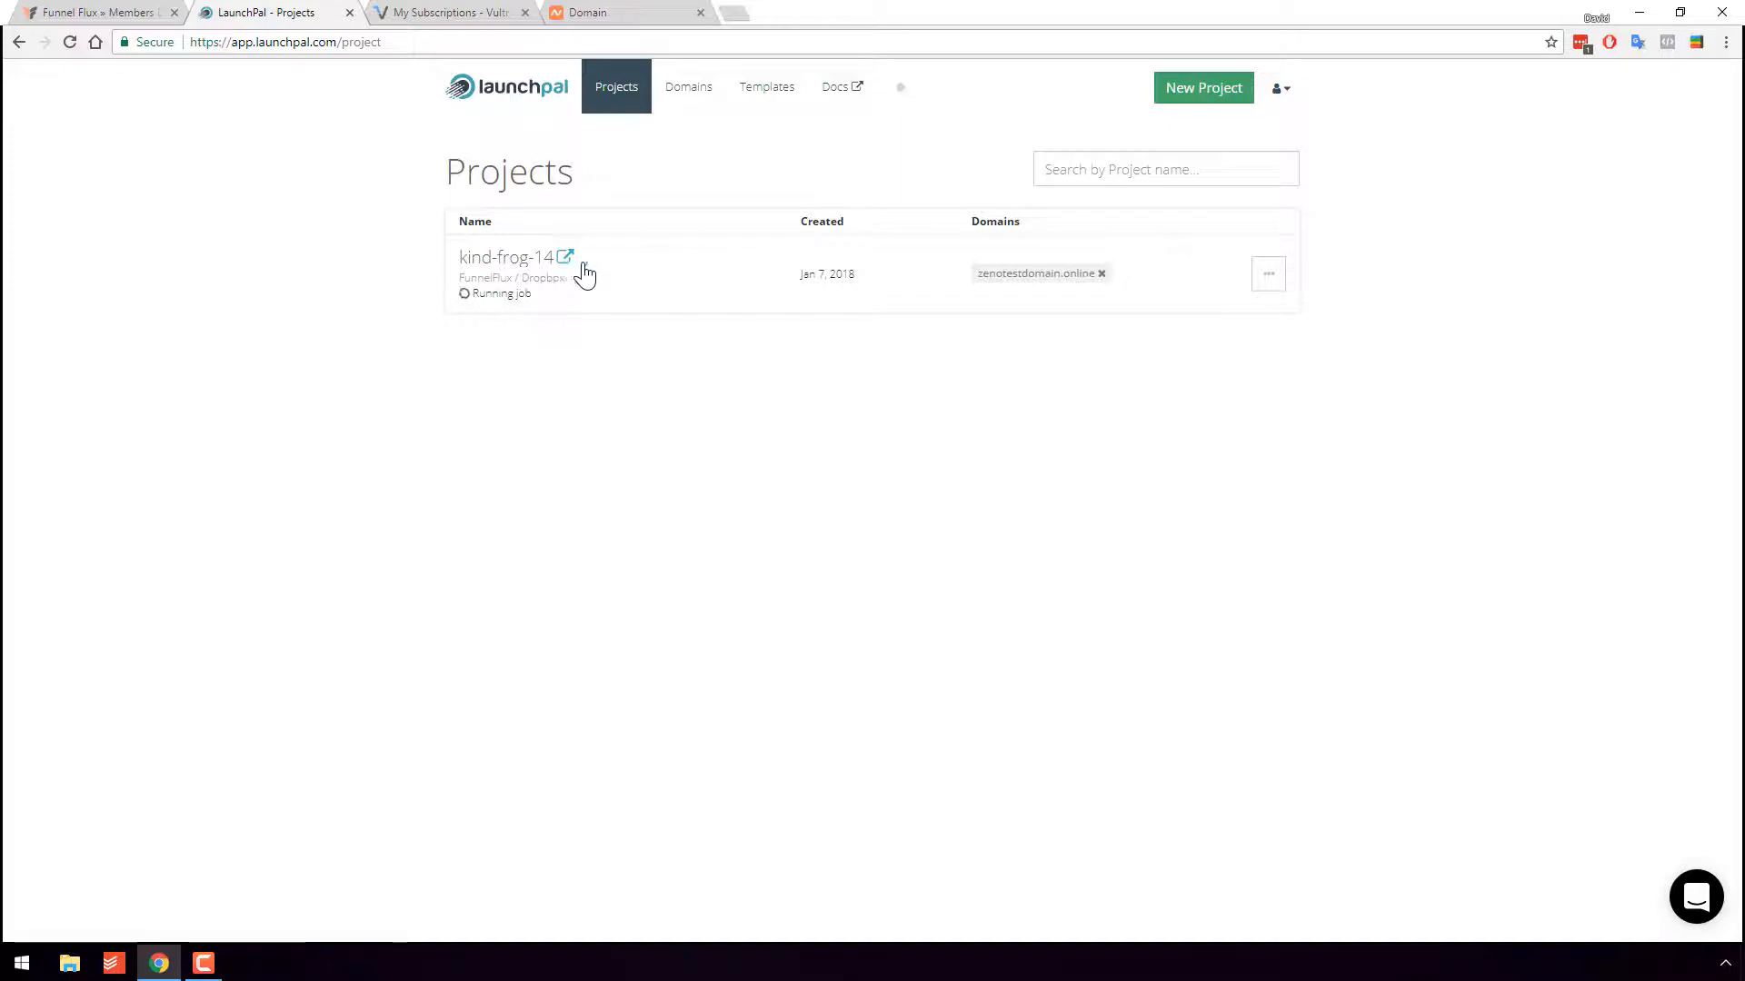
pyautogui.click(499, 261)
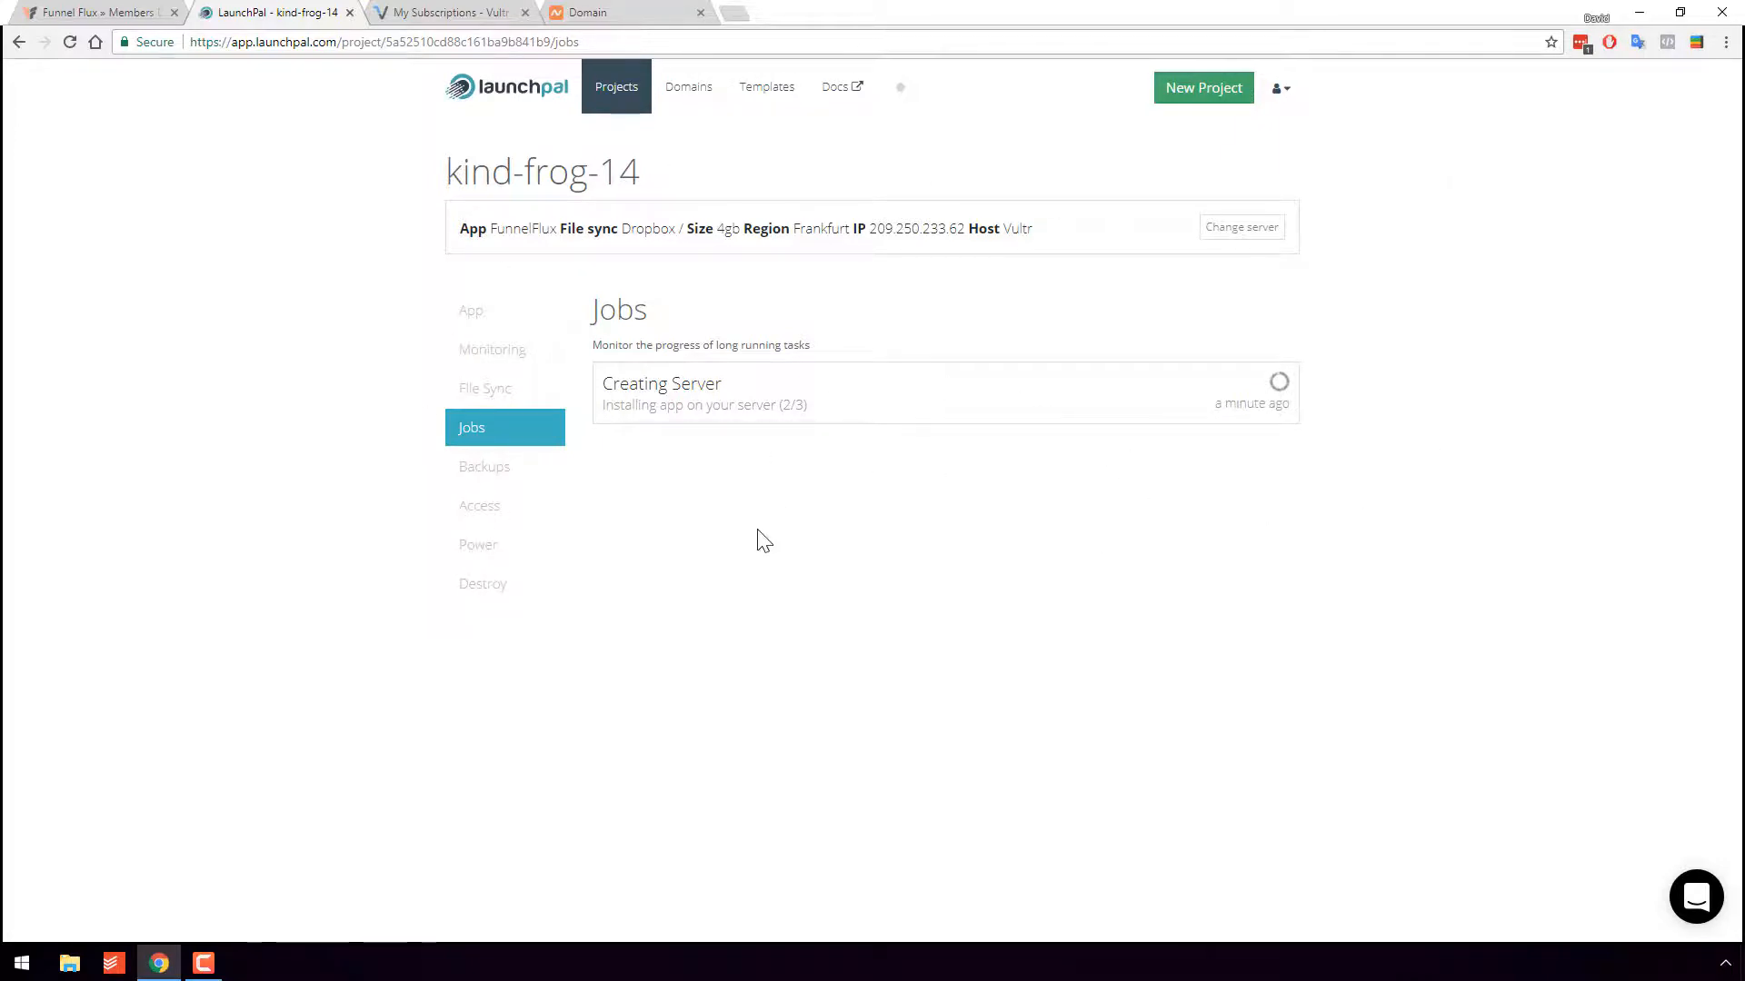
pyautogui.click(495, 12)
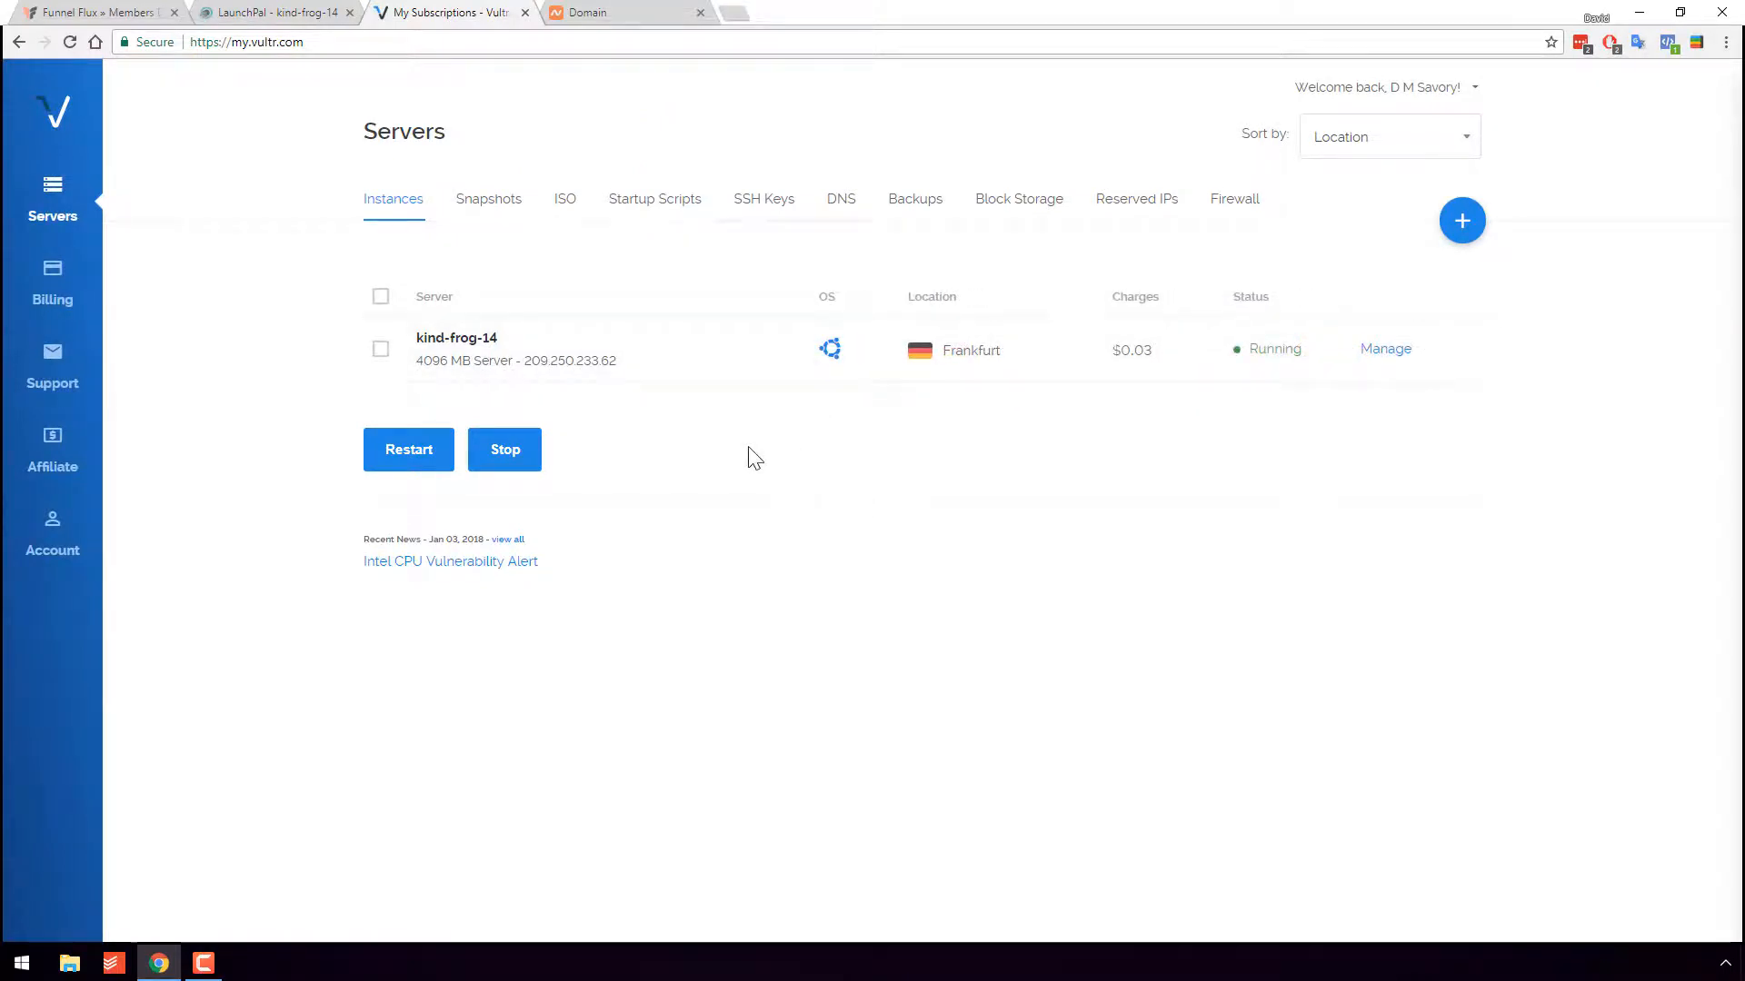
pyautogui.click(304, 16)
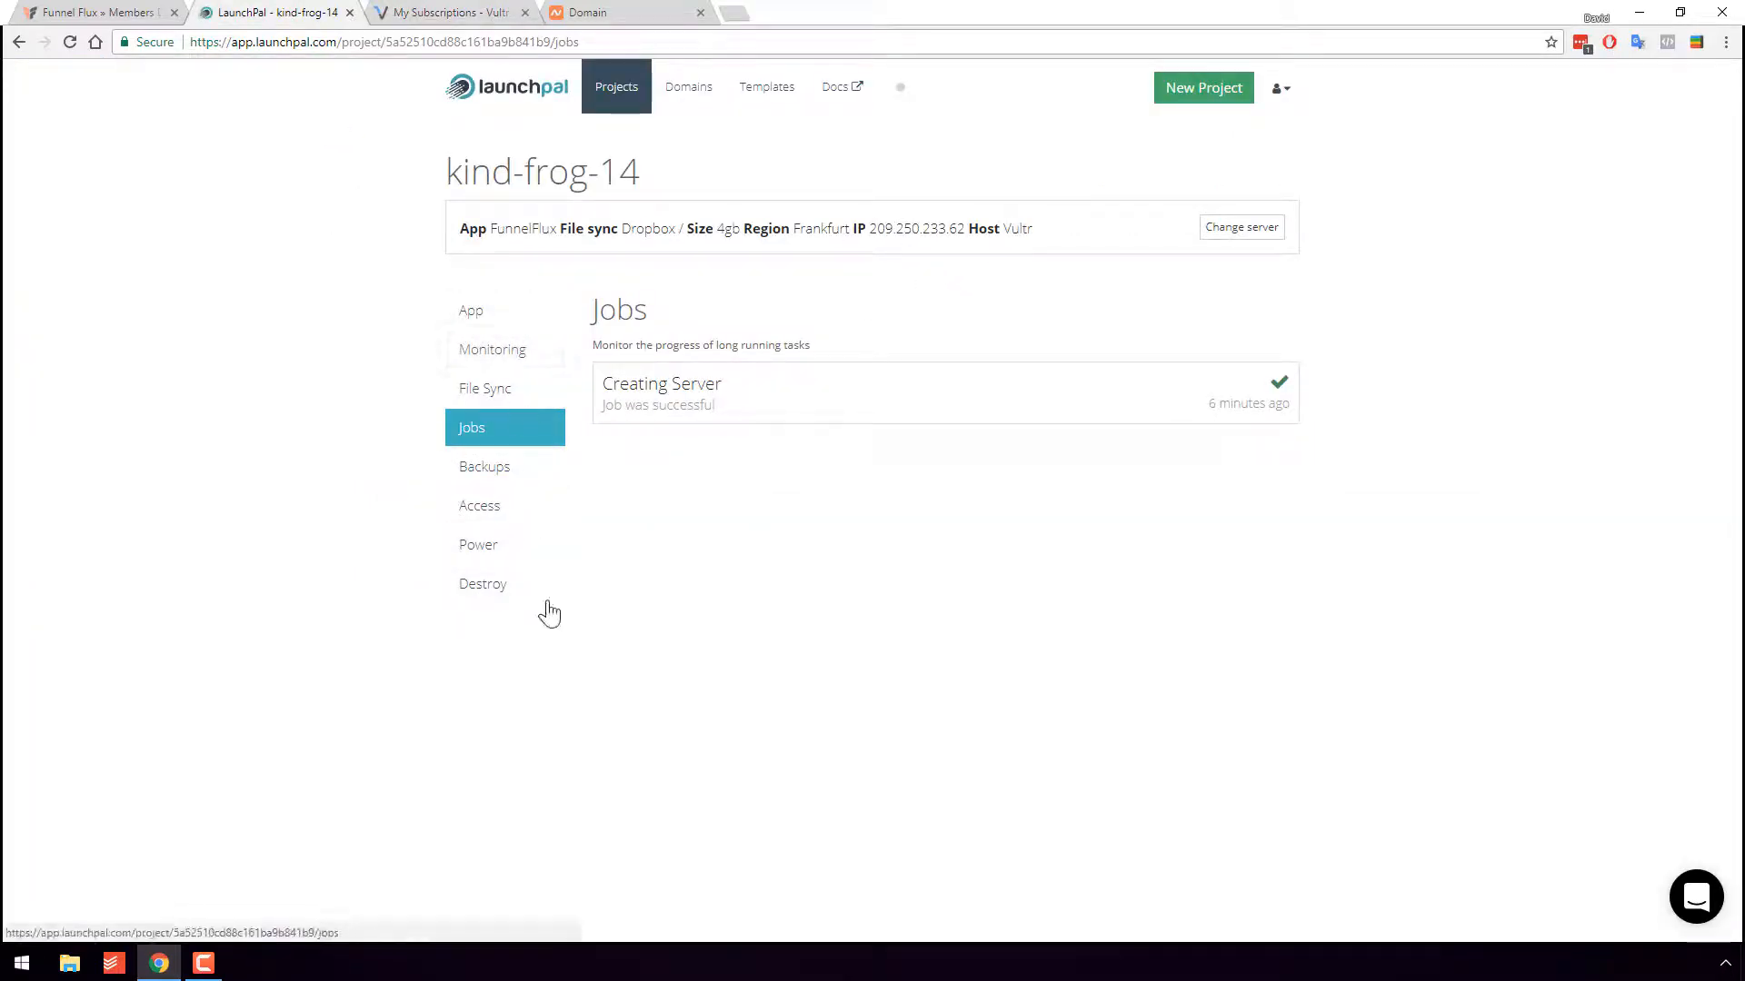
# - Review the project's App, Monitoring, File Sync, Jobs and Backups sections
pyautogui.click(504, 328)
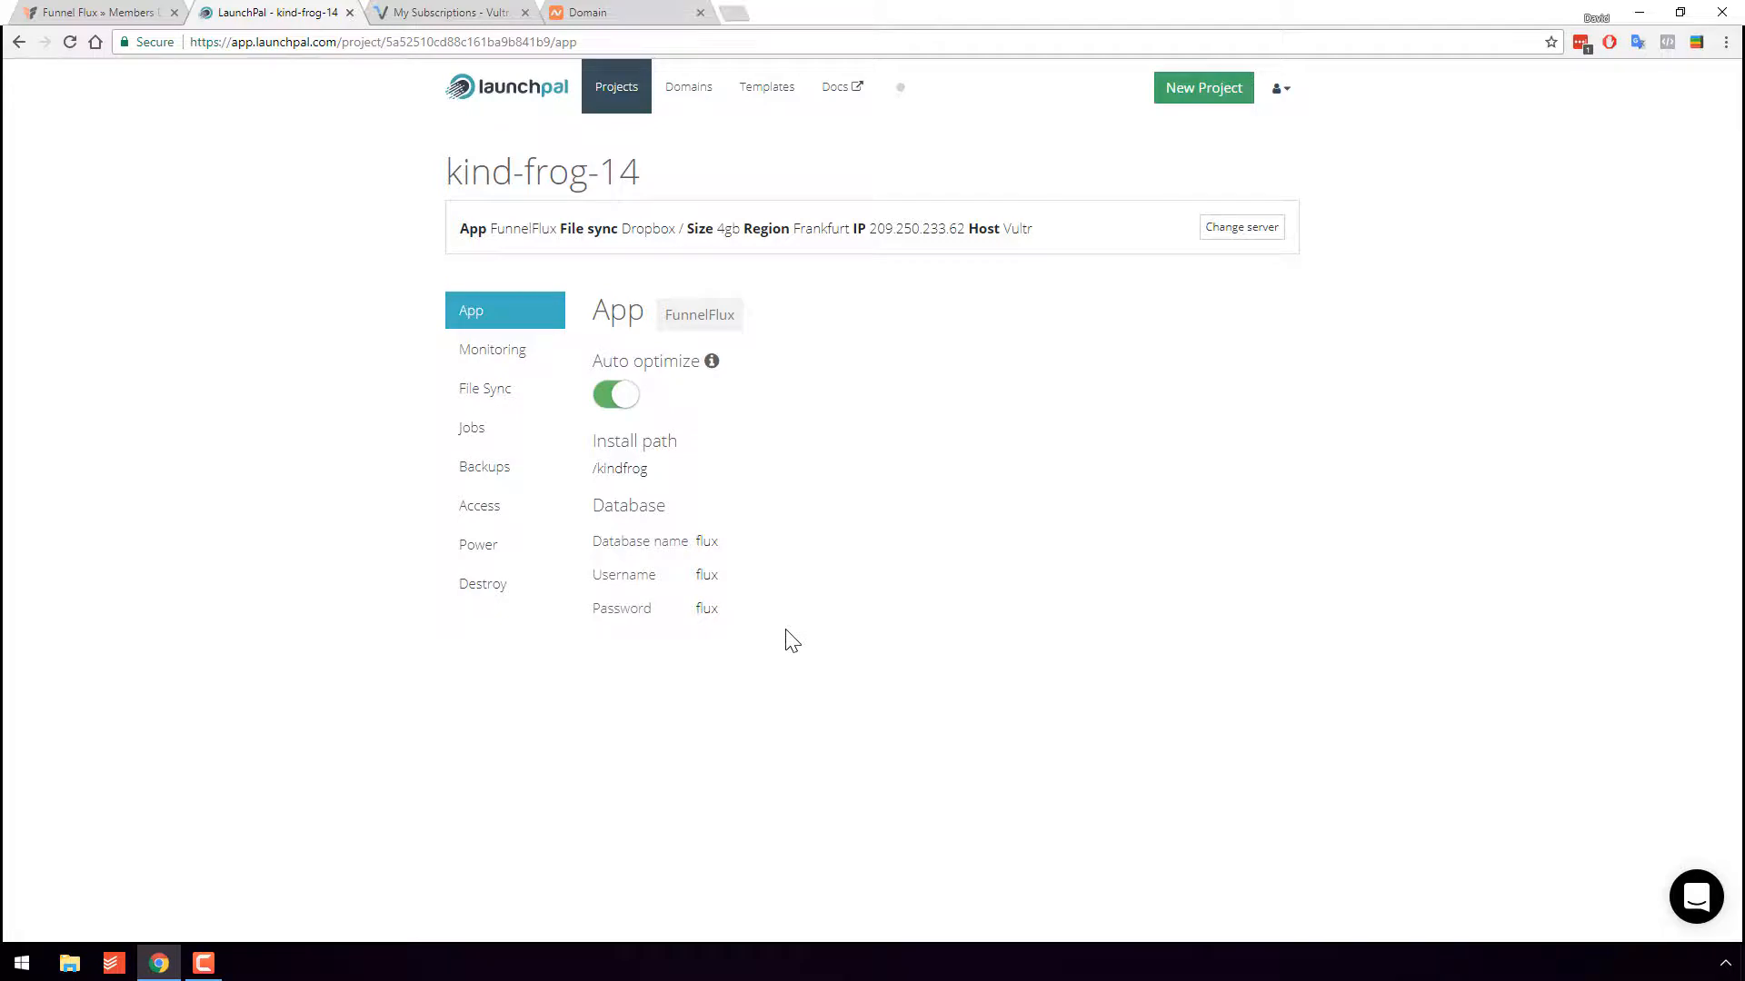
pyautogui.click(509, 351)
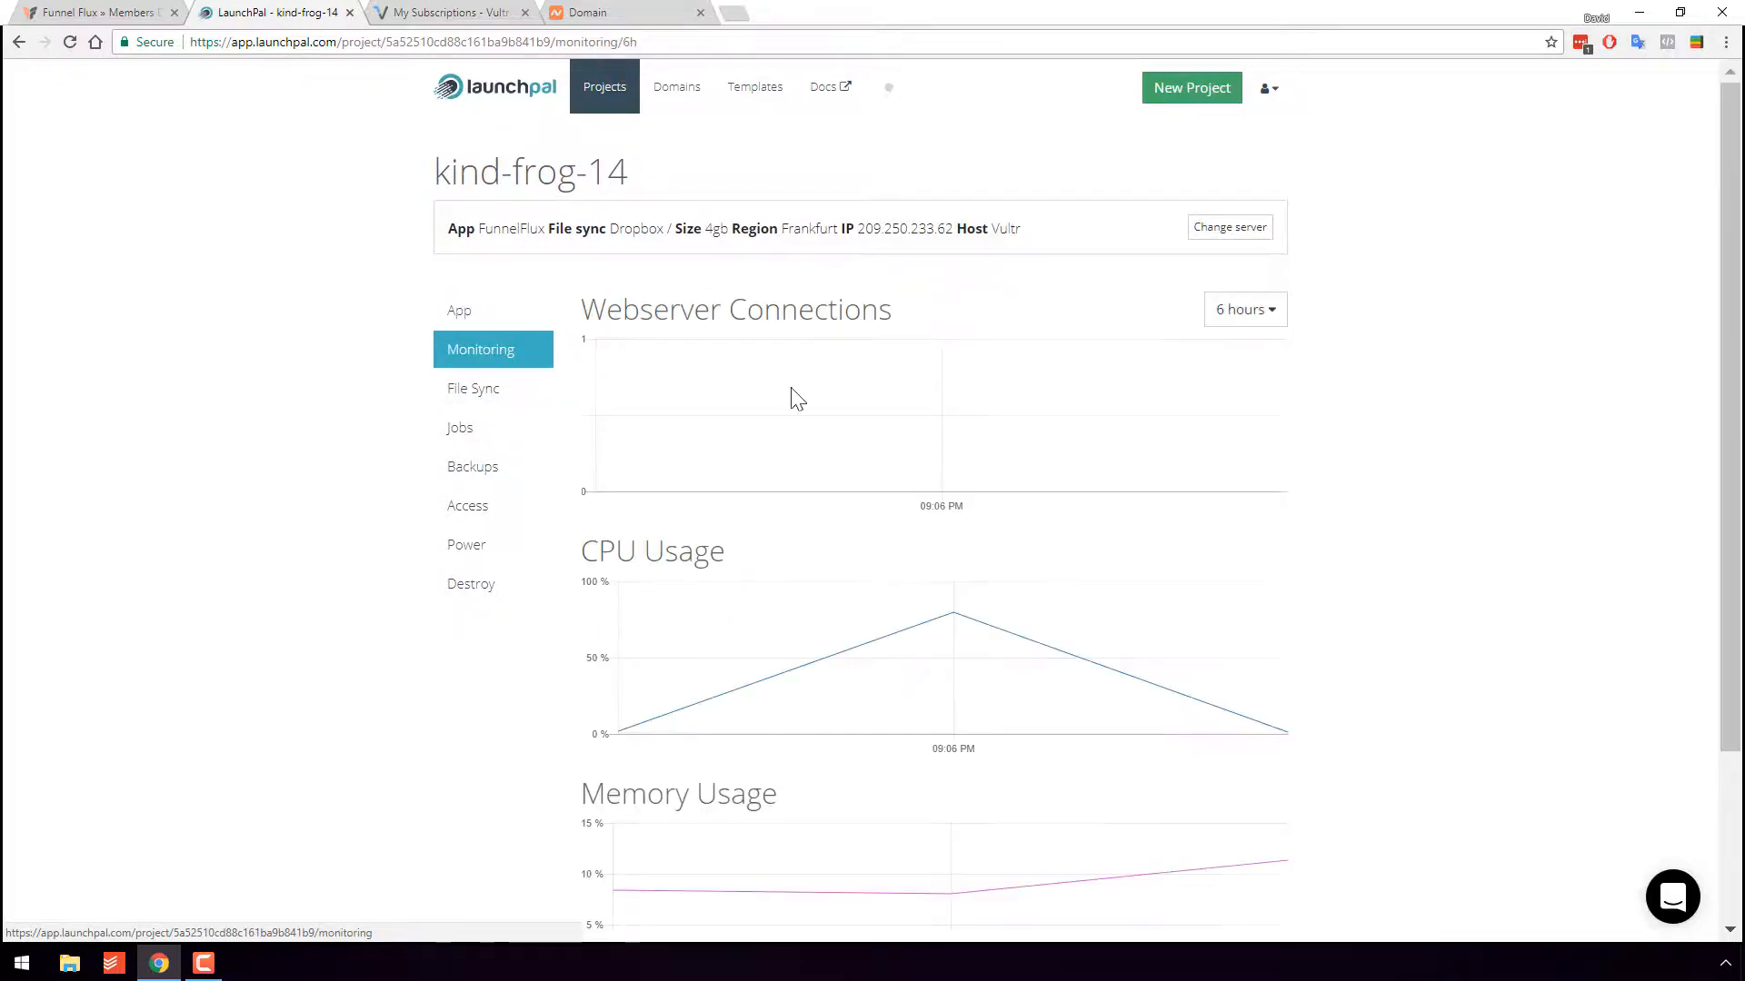
pyautogui.scroll(-3, 951, 518)
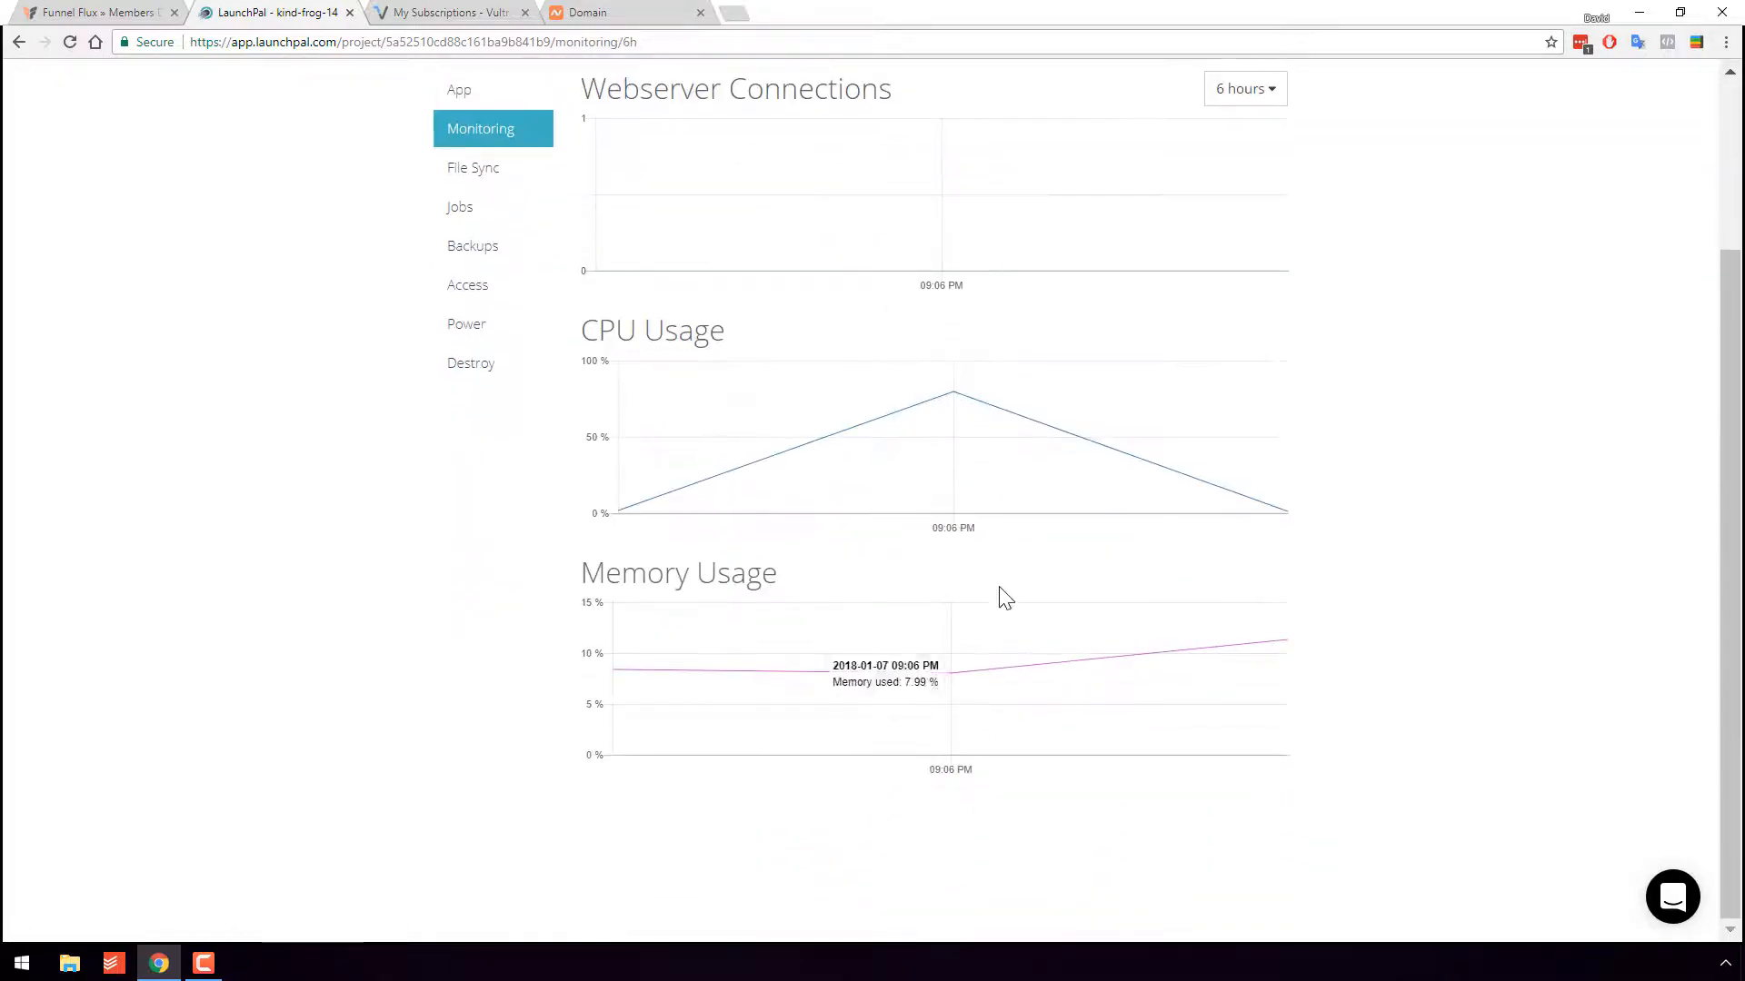
pyautogui.scroll(3, 958, 499)
pyautogui.click(481, 396)
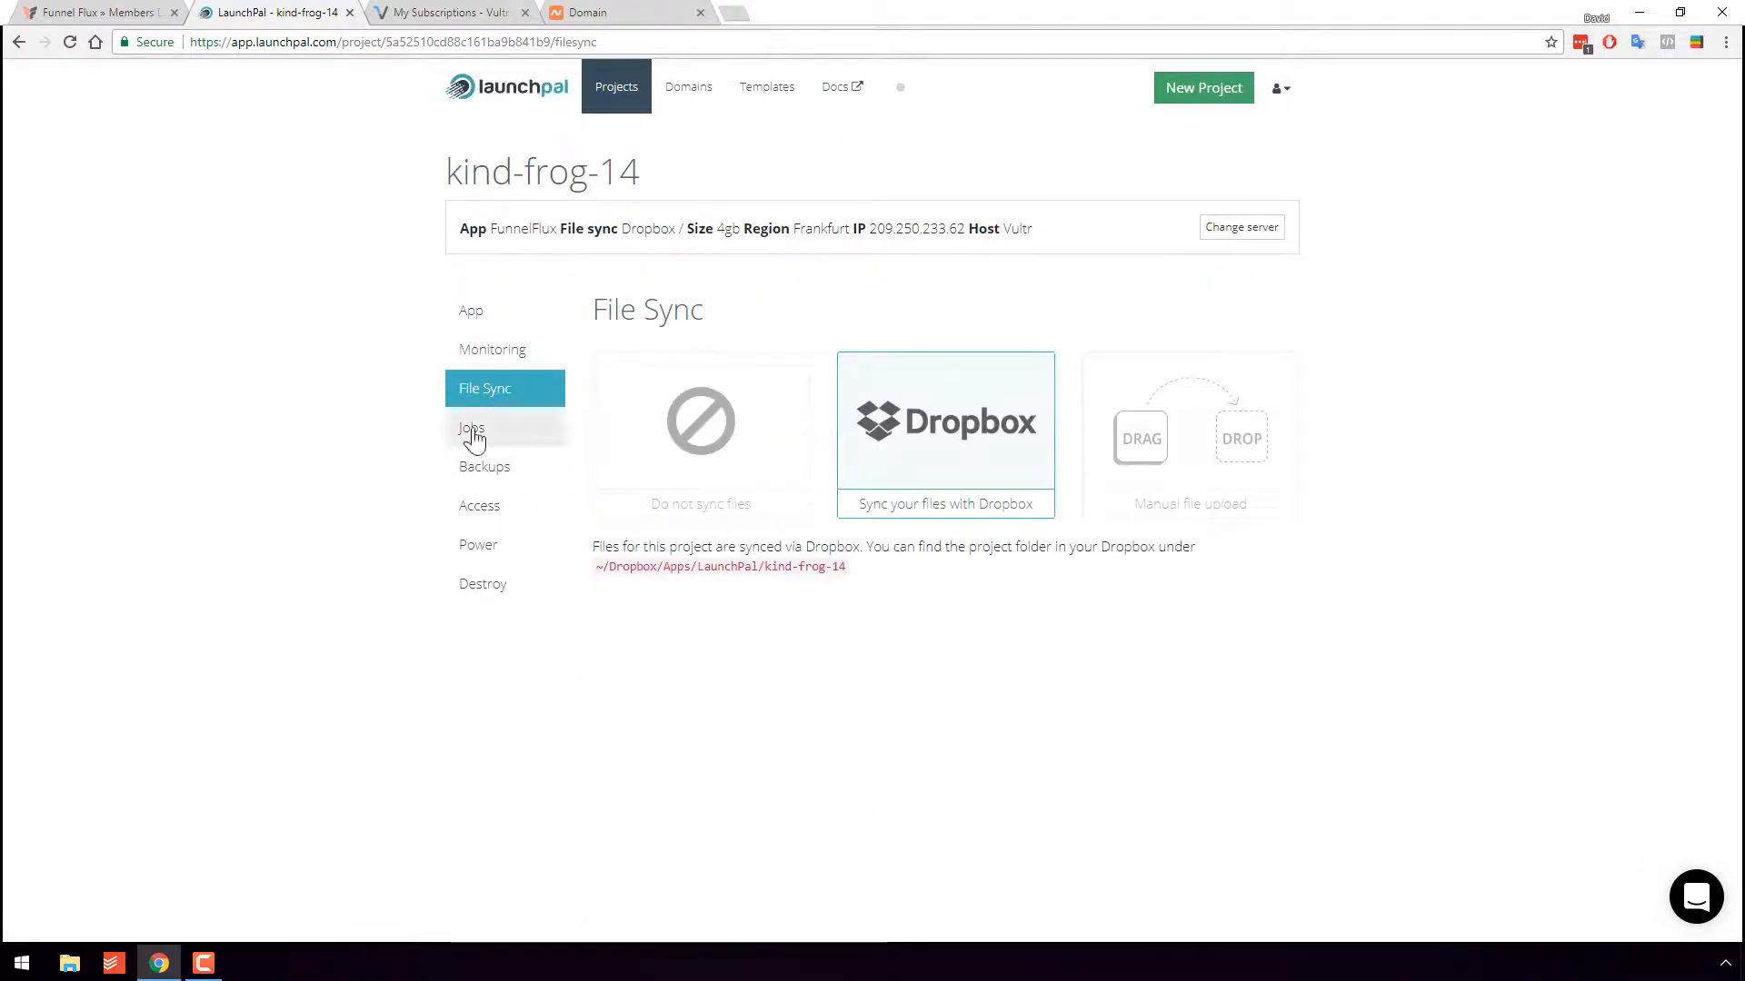
pyautogui.click(474, 434)
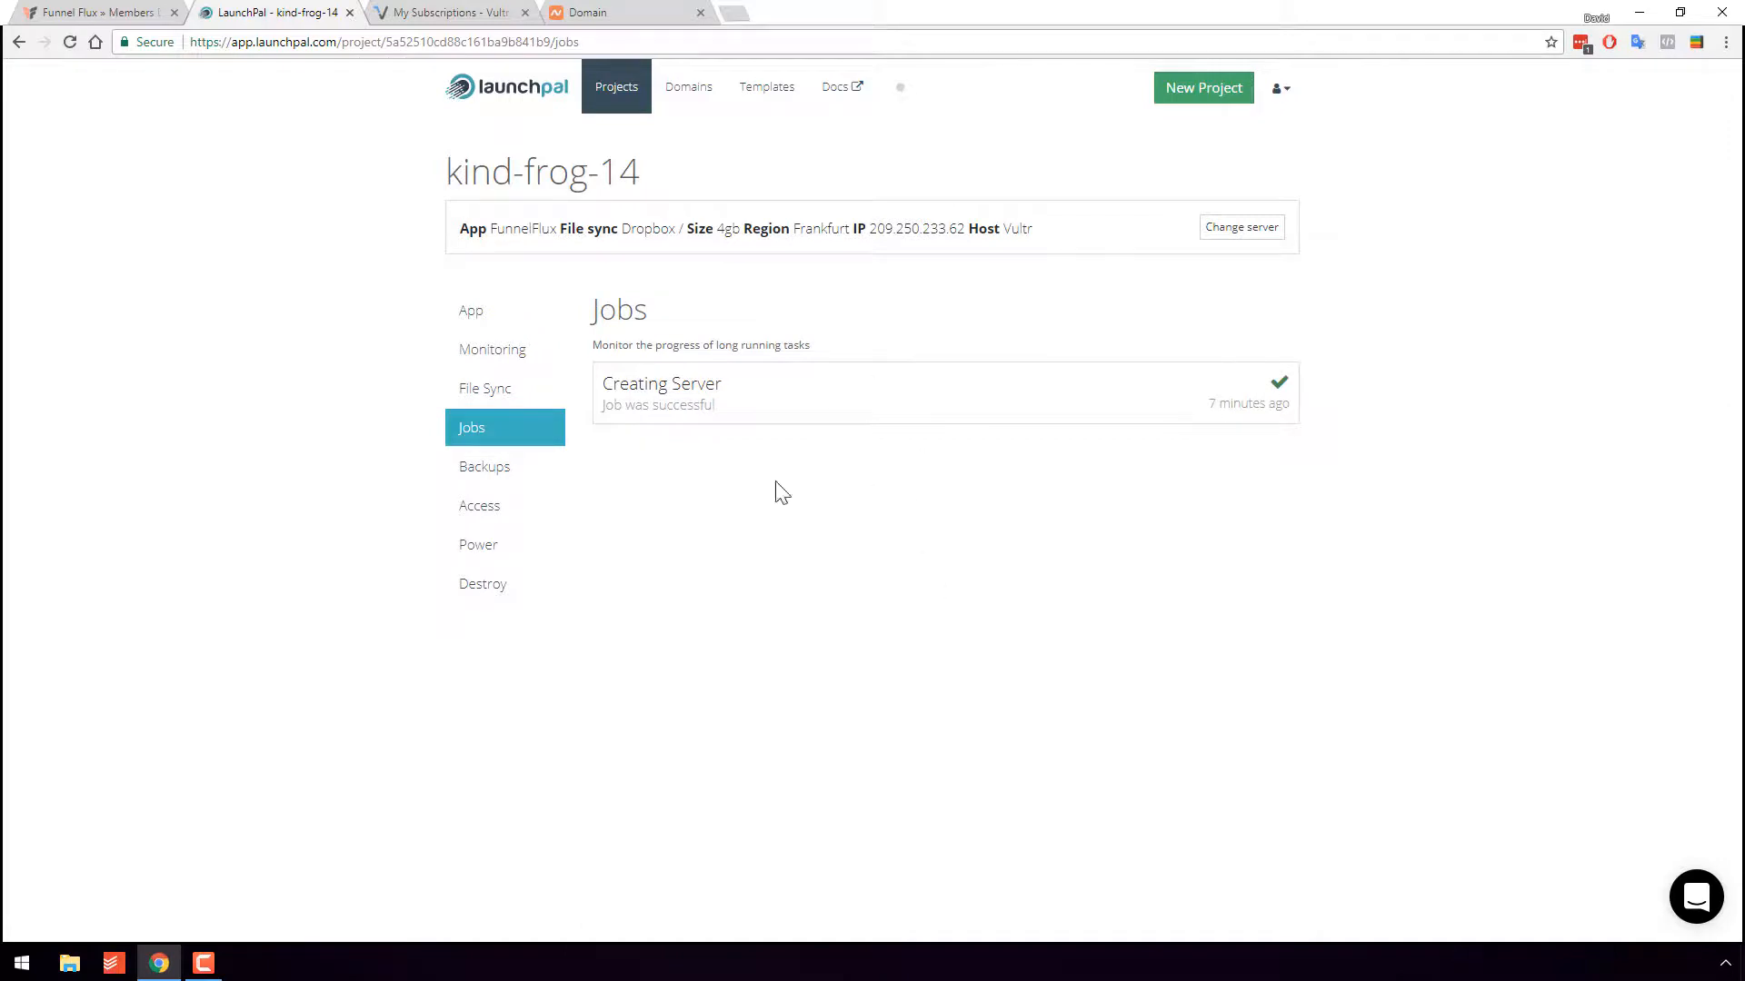
pyautogui.click(493, 476)
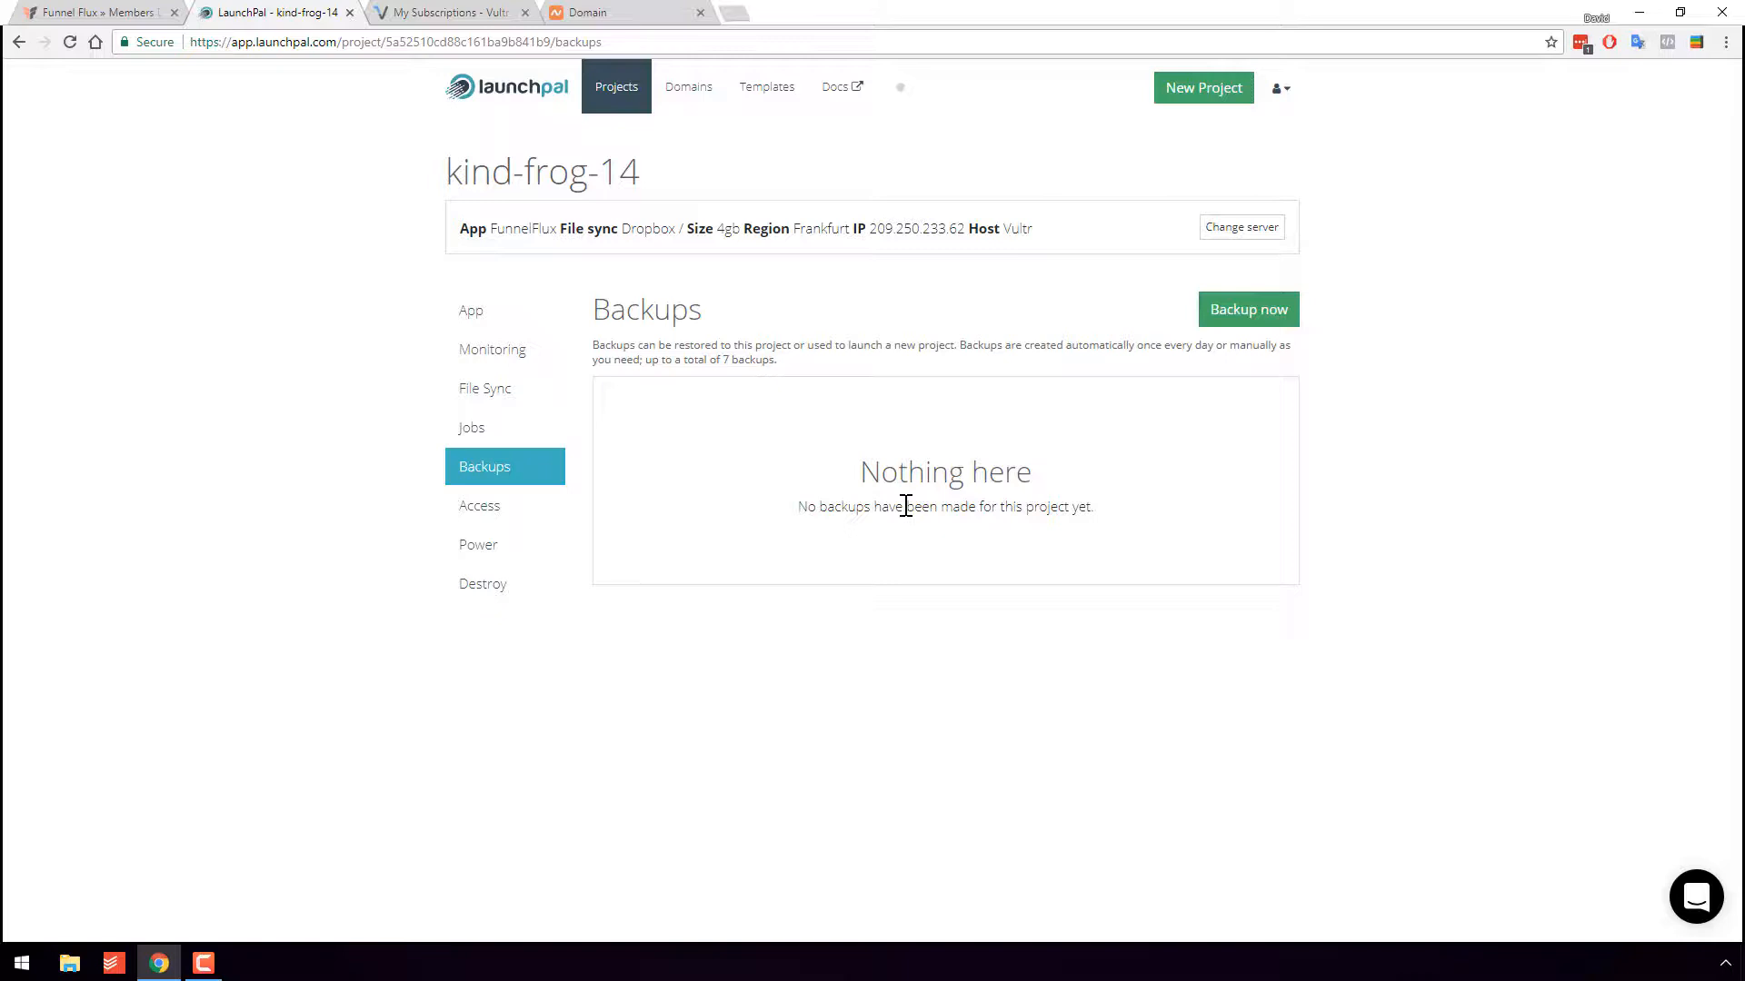
# - Reveal the root password under Access, view Power and Destroy, then return to App
pyautogui.click(486, 515)
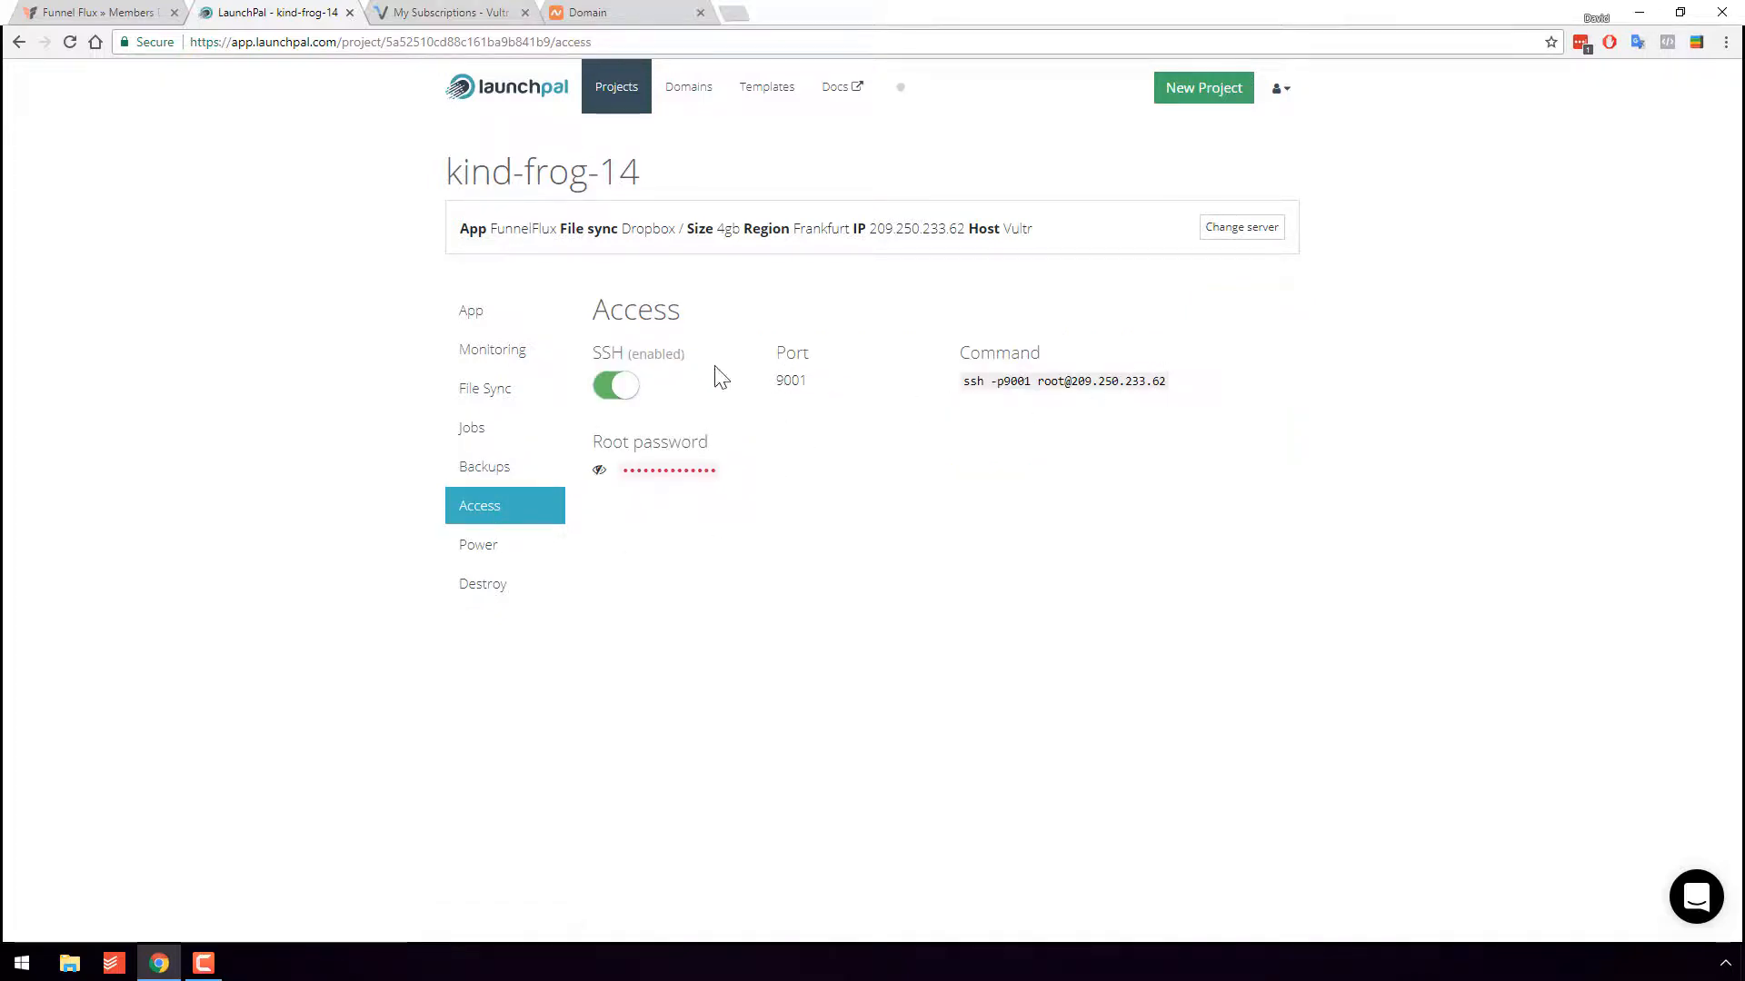
pyautogui.click(600, 471)
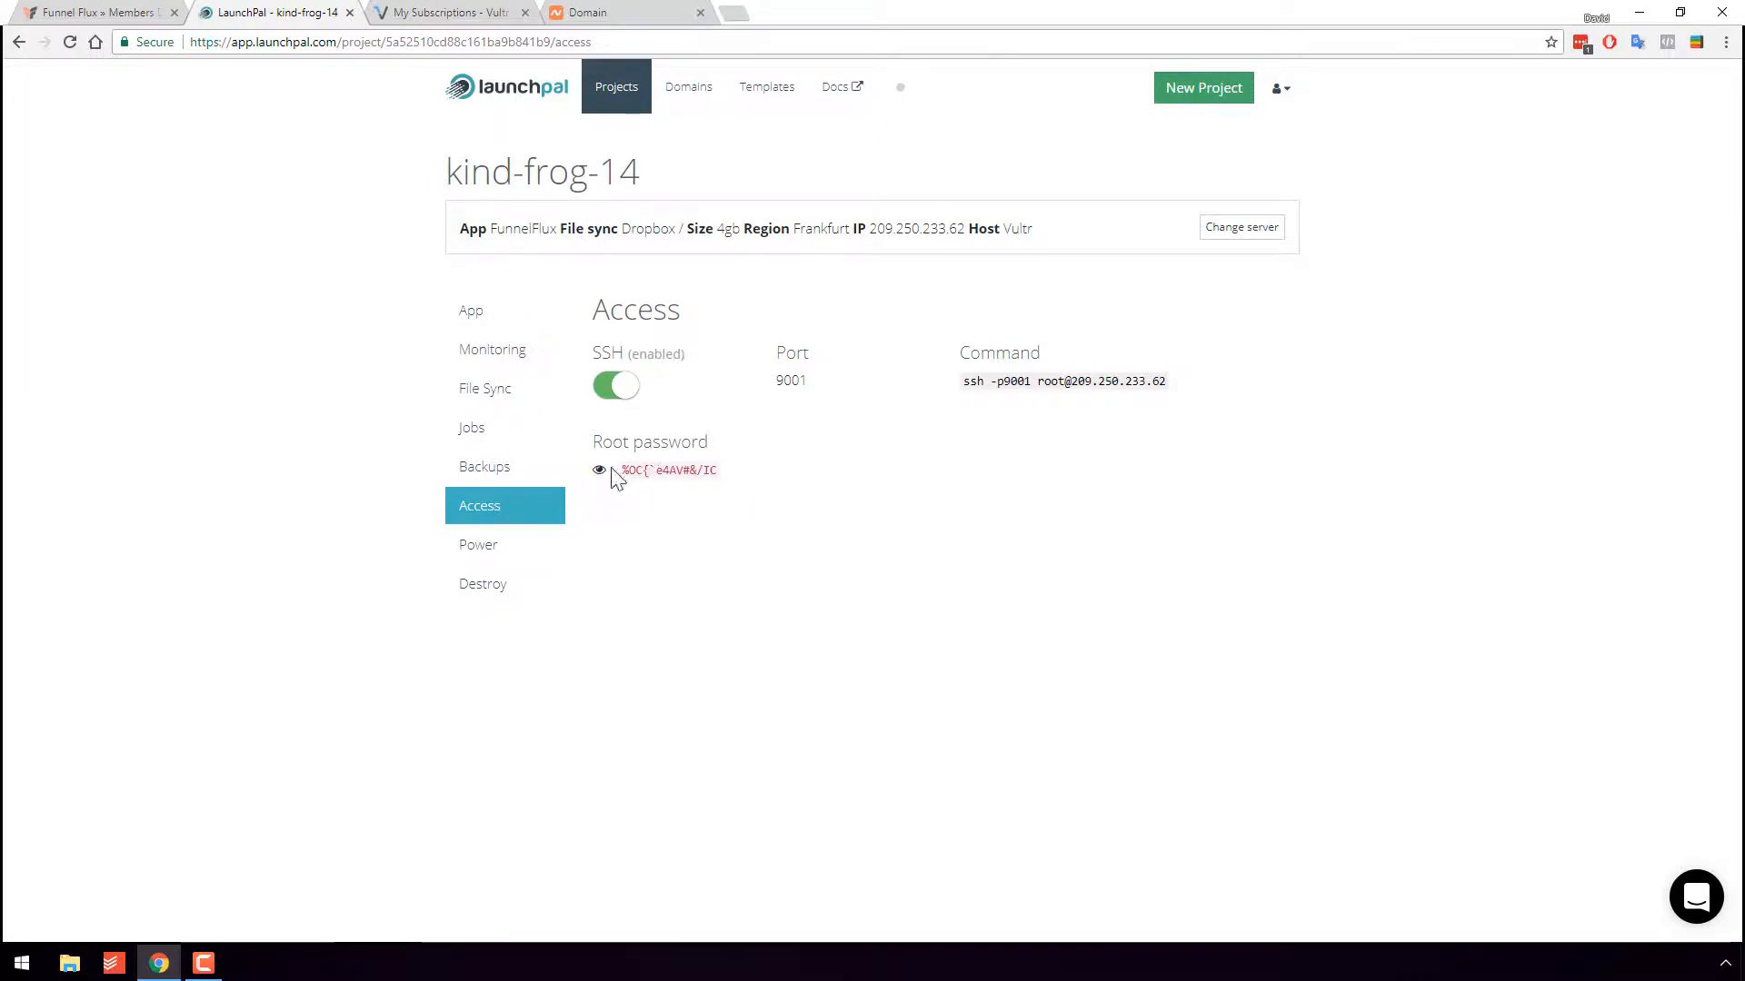
pyautogui.click(516, 556)
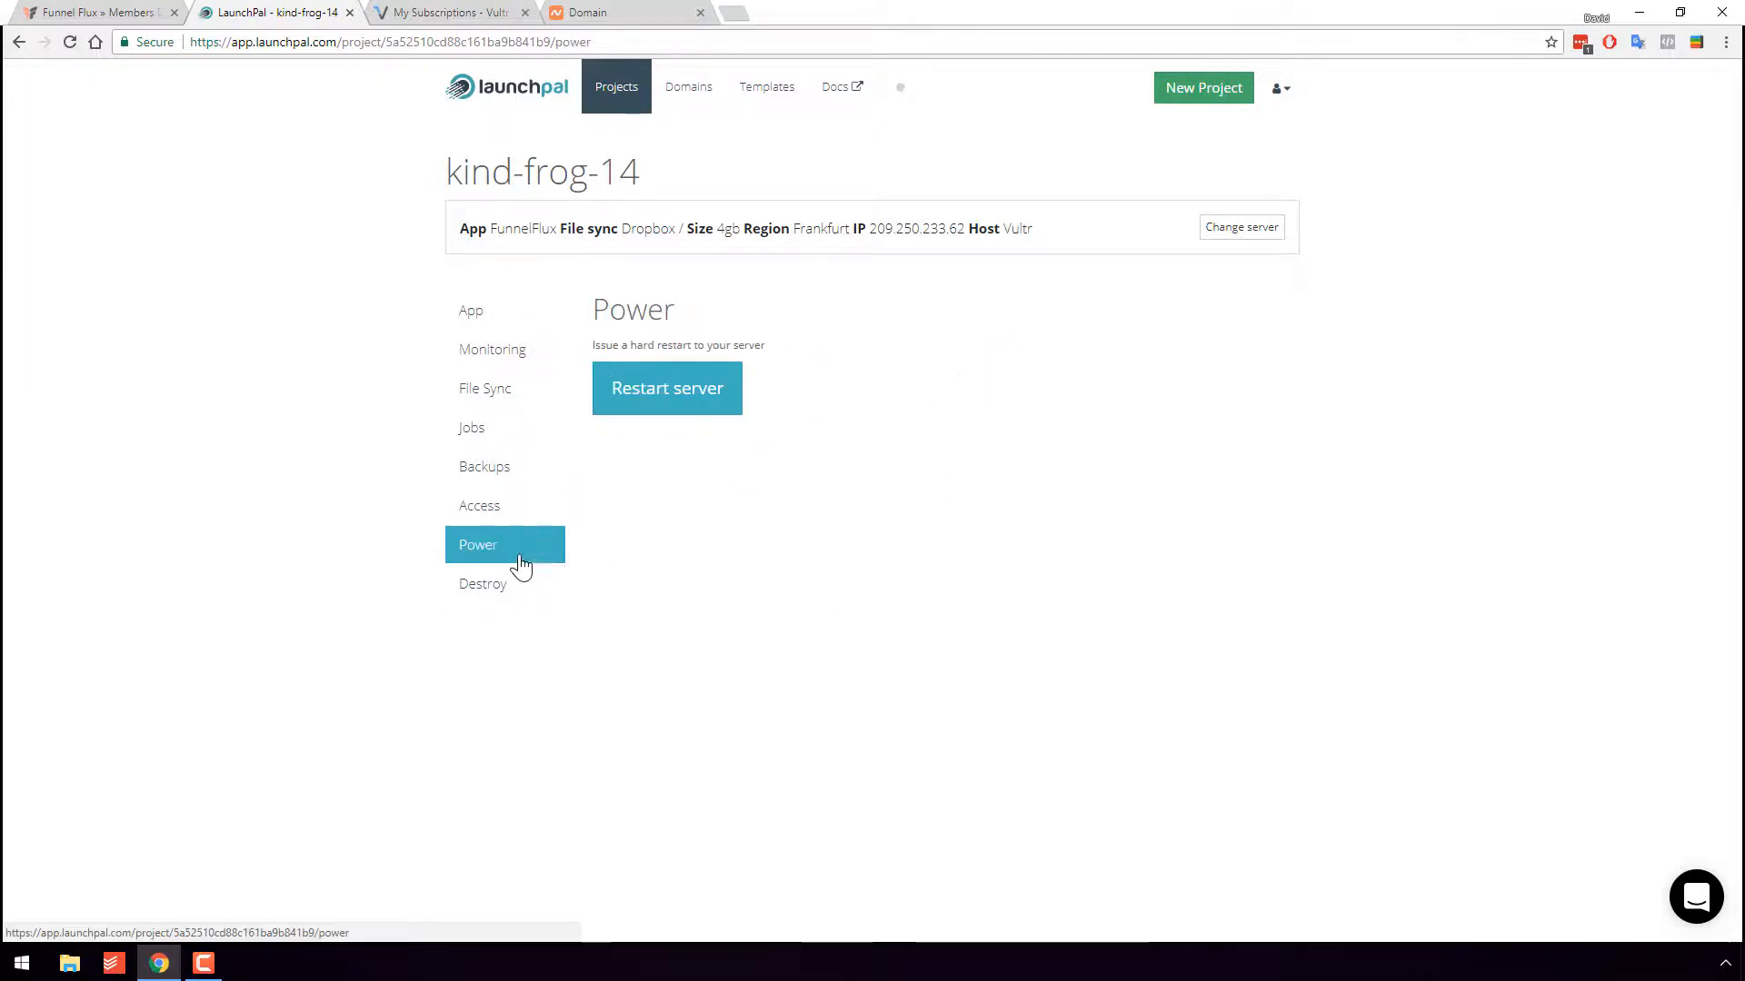
pyautogui.click(483, 583)
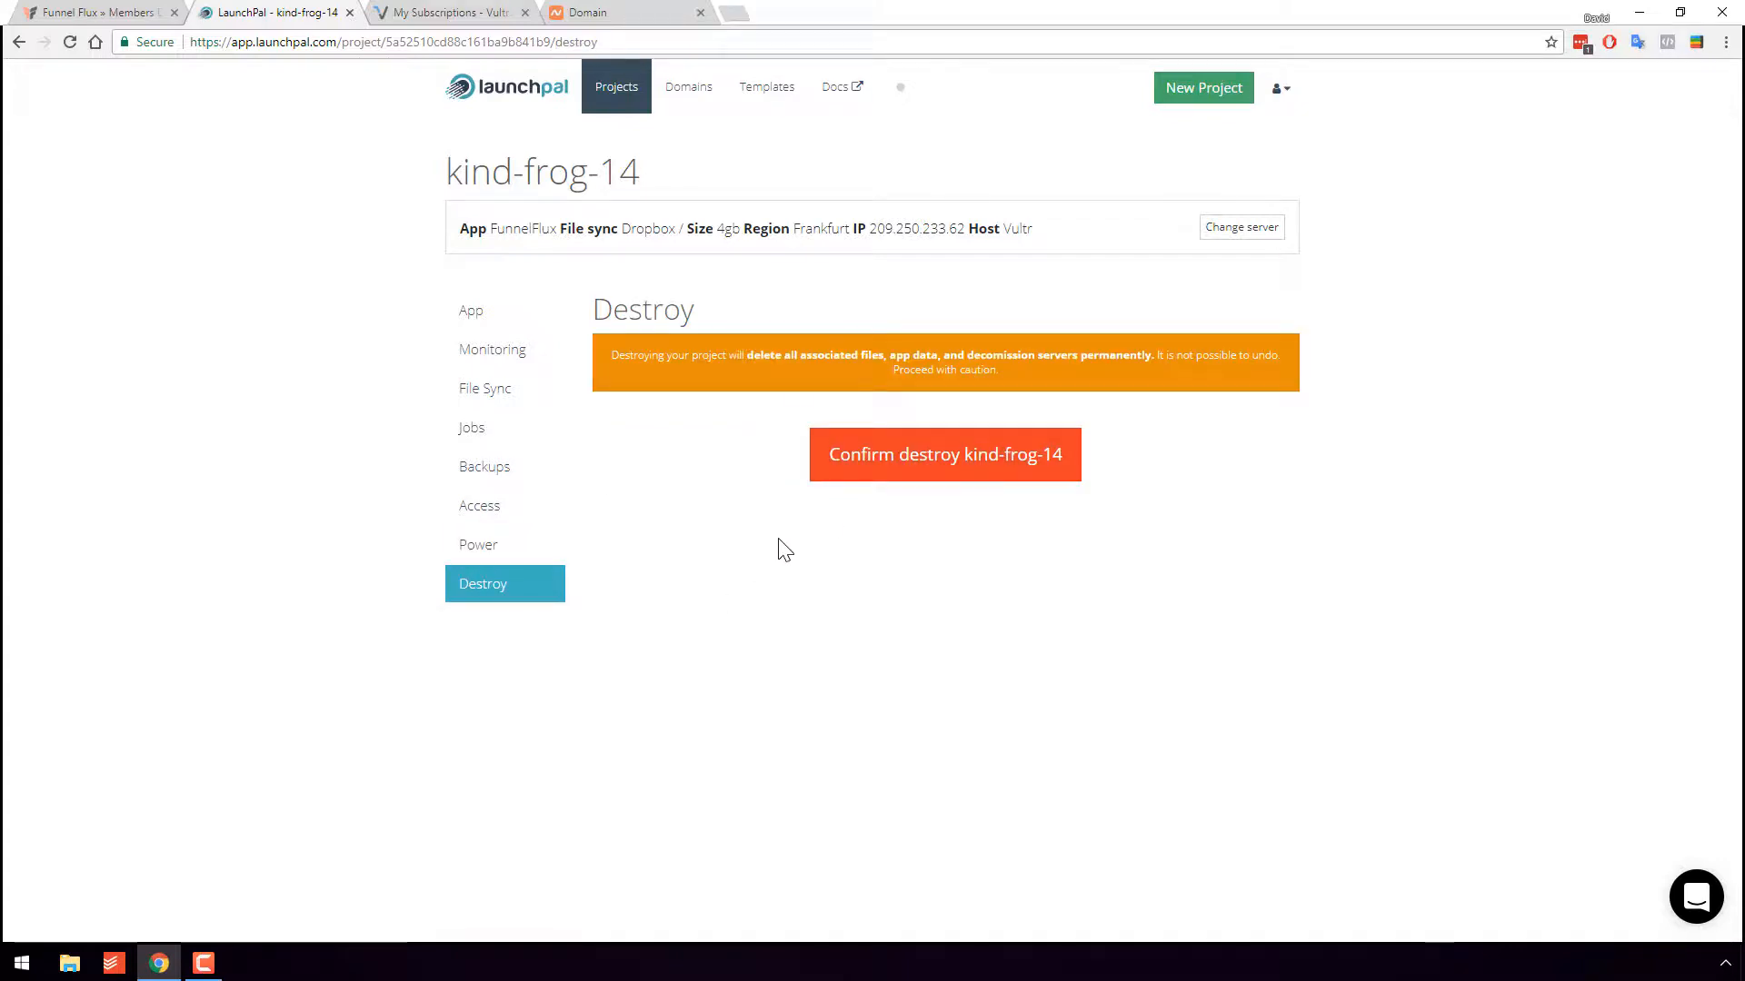
pyautogui.click(492, 320)
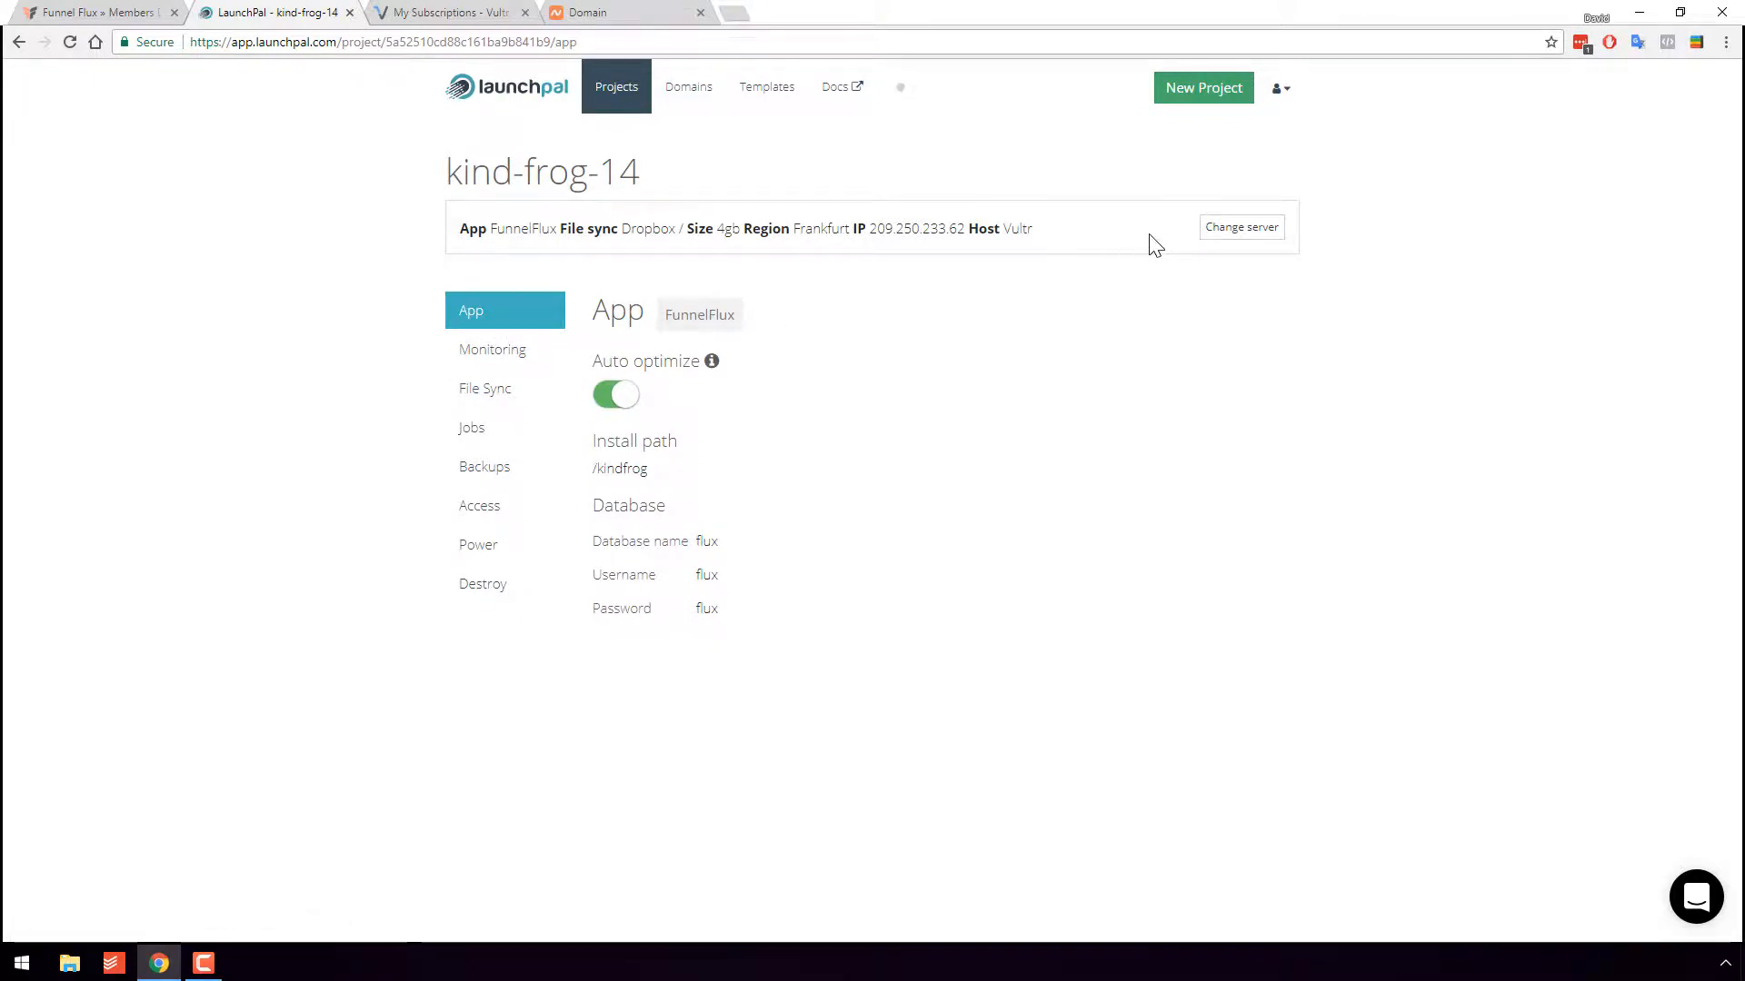
pyautogui.click(1236, 230)
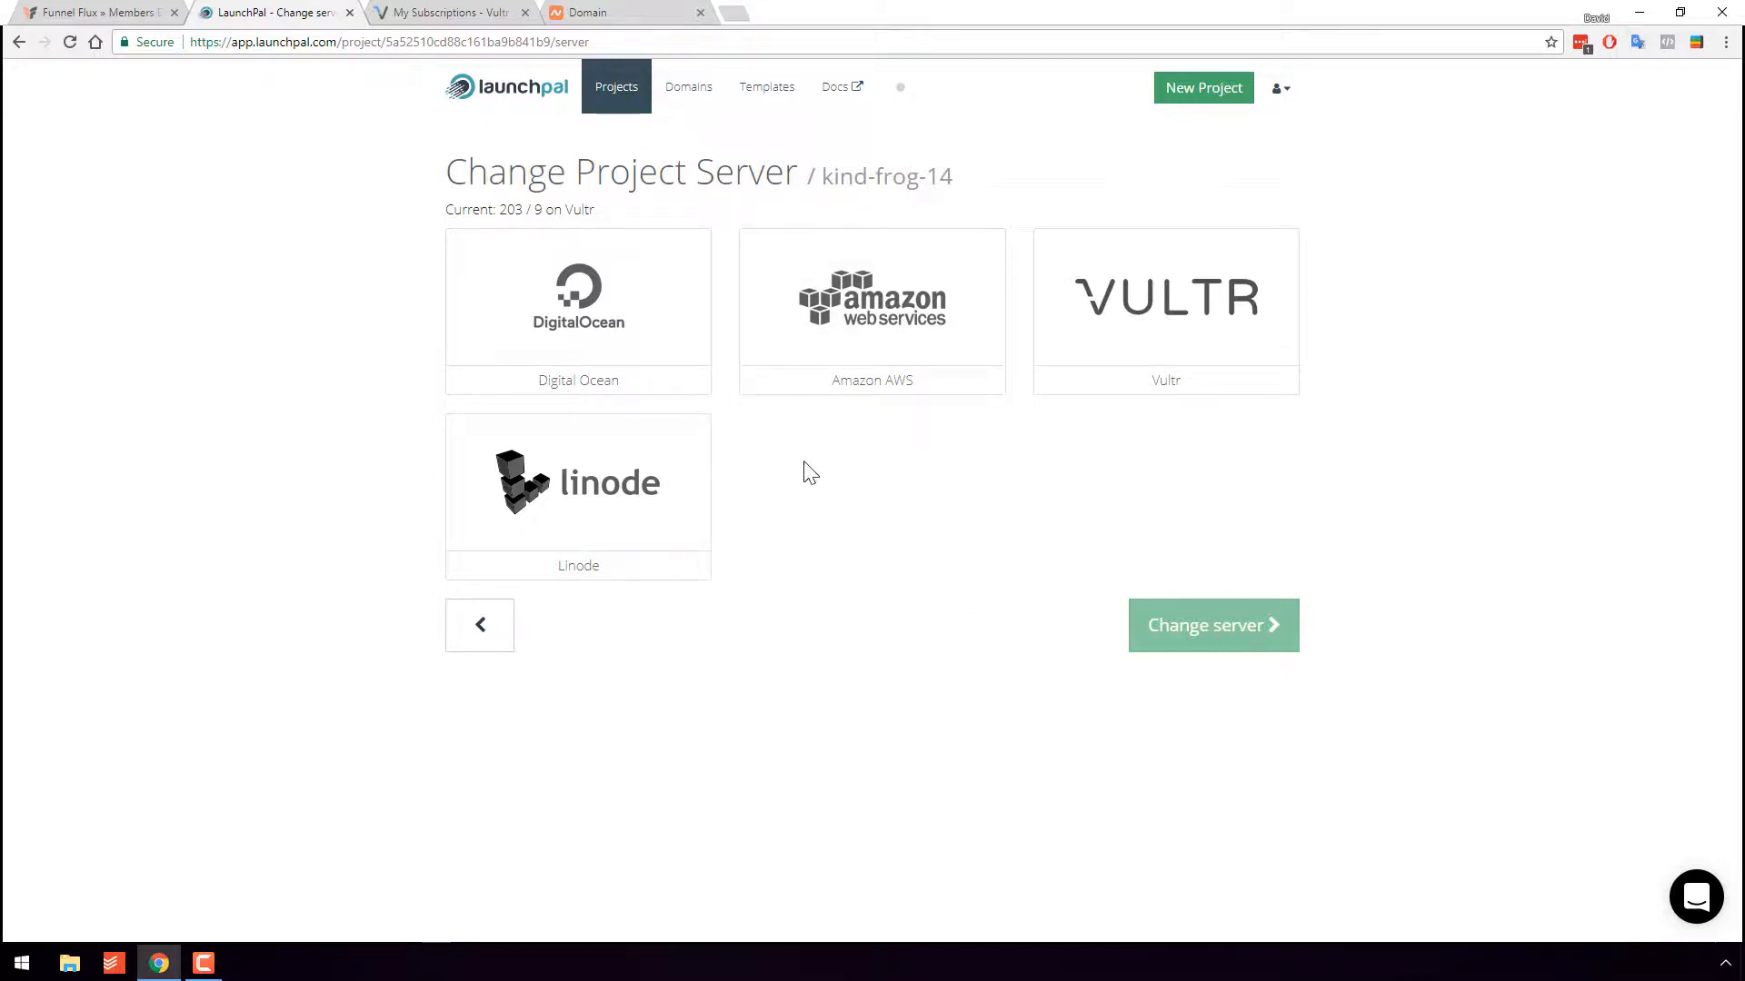
pyautogui.hotkey('alt', 'Left')
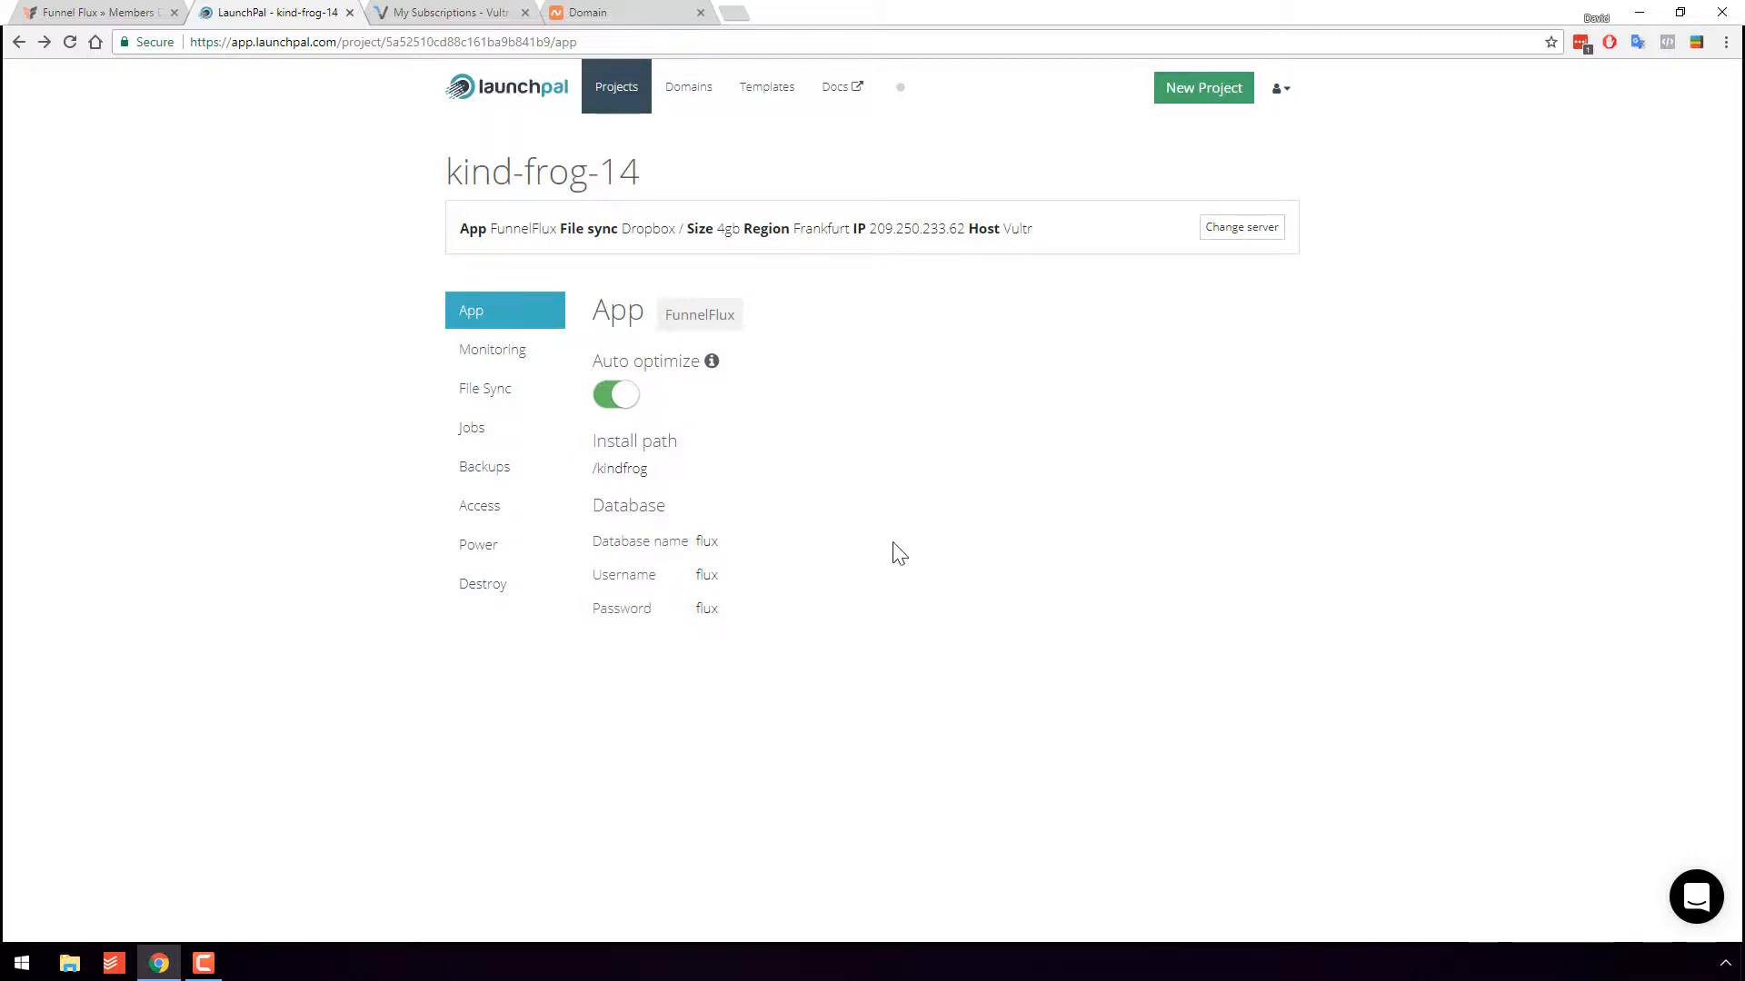
# - Review the domain's nameservers in Namecheap and open the kind-frog-14 server details on Vultr
pyautogui.click(618, 11)
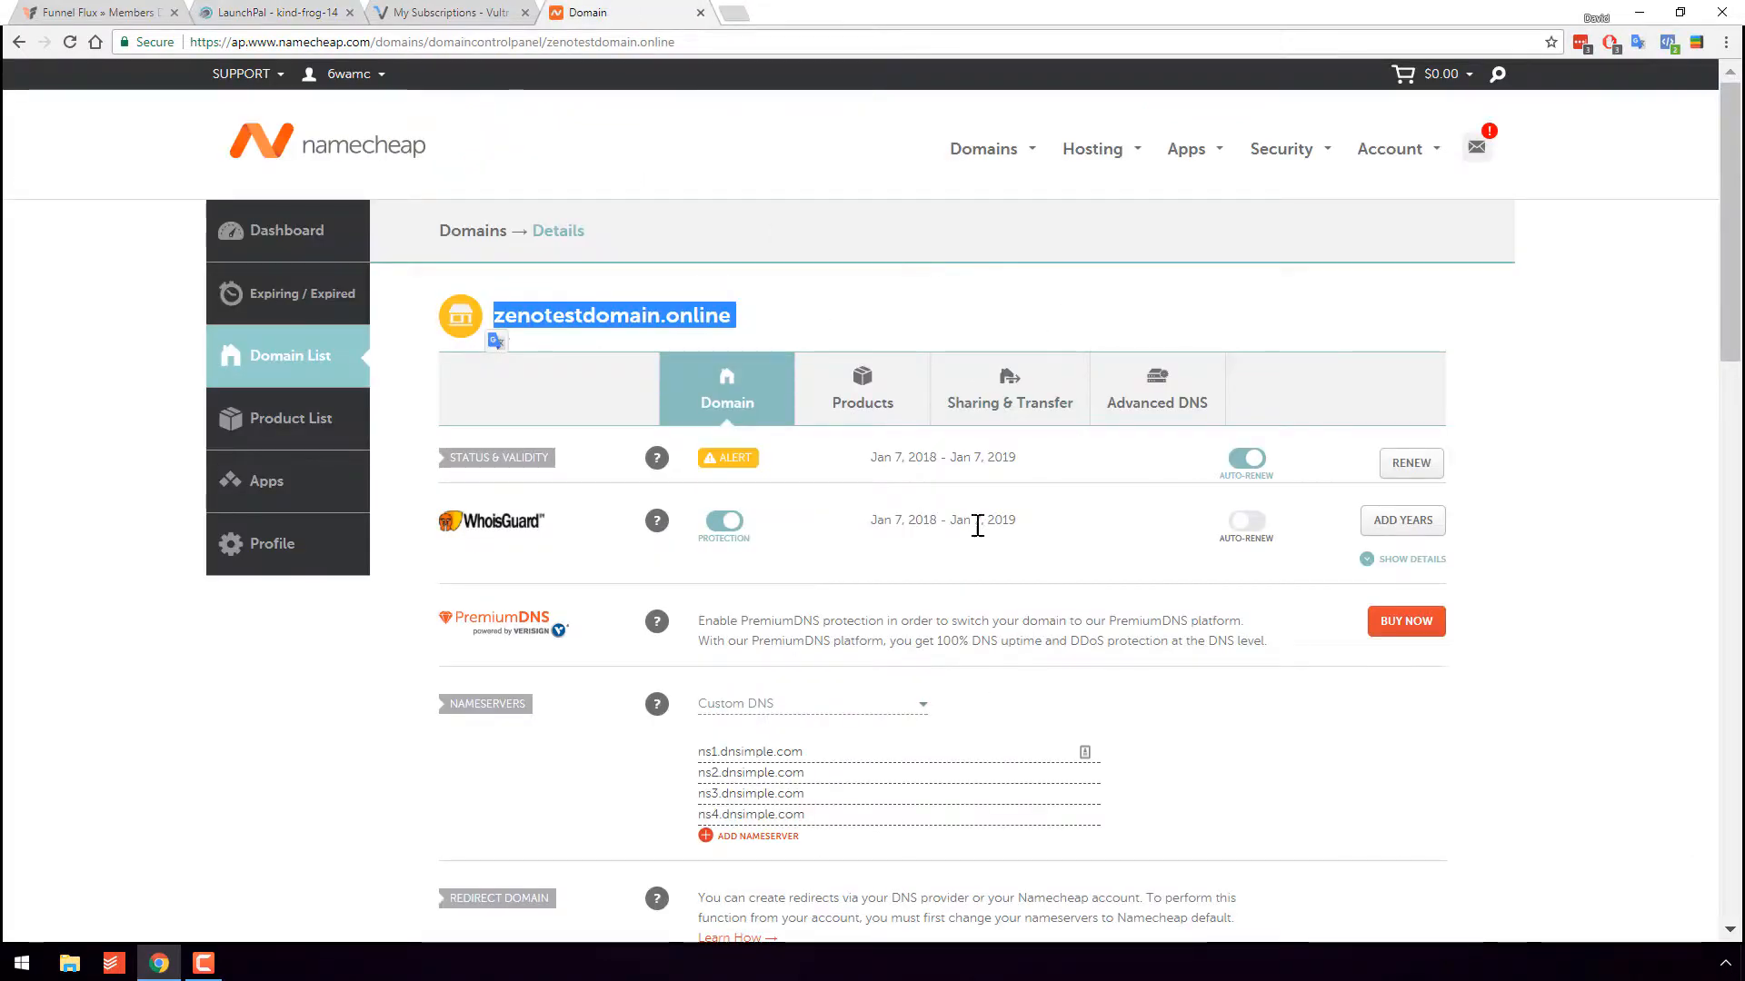
pyautogui.scroll(-5, 721, 436)
pyautogui.scroll(5, 911, 326)
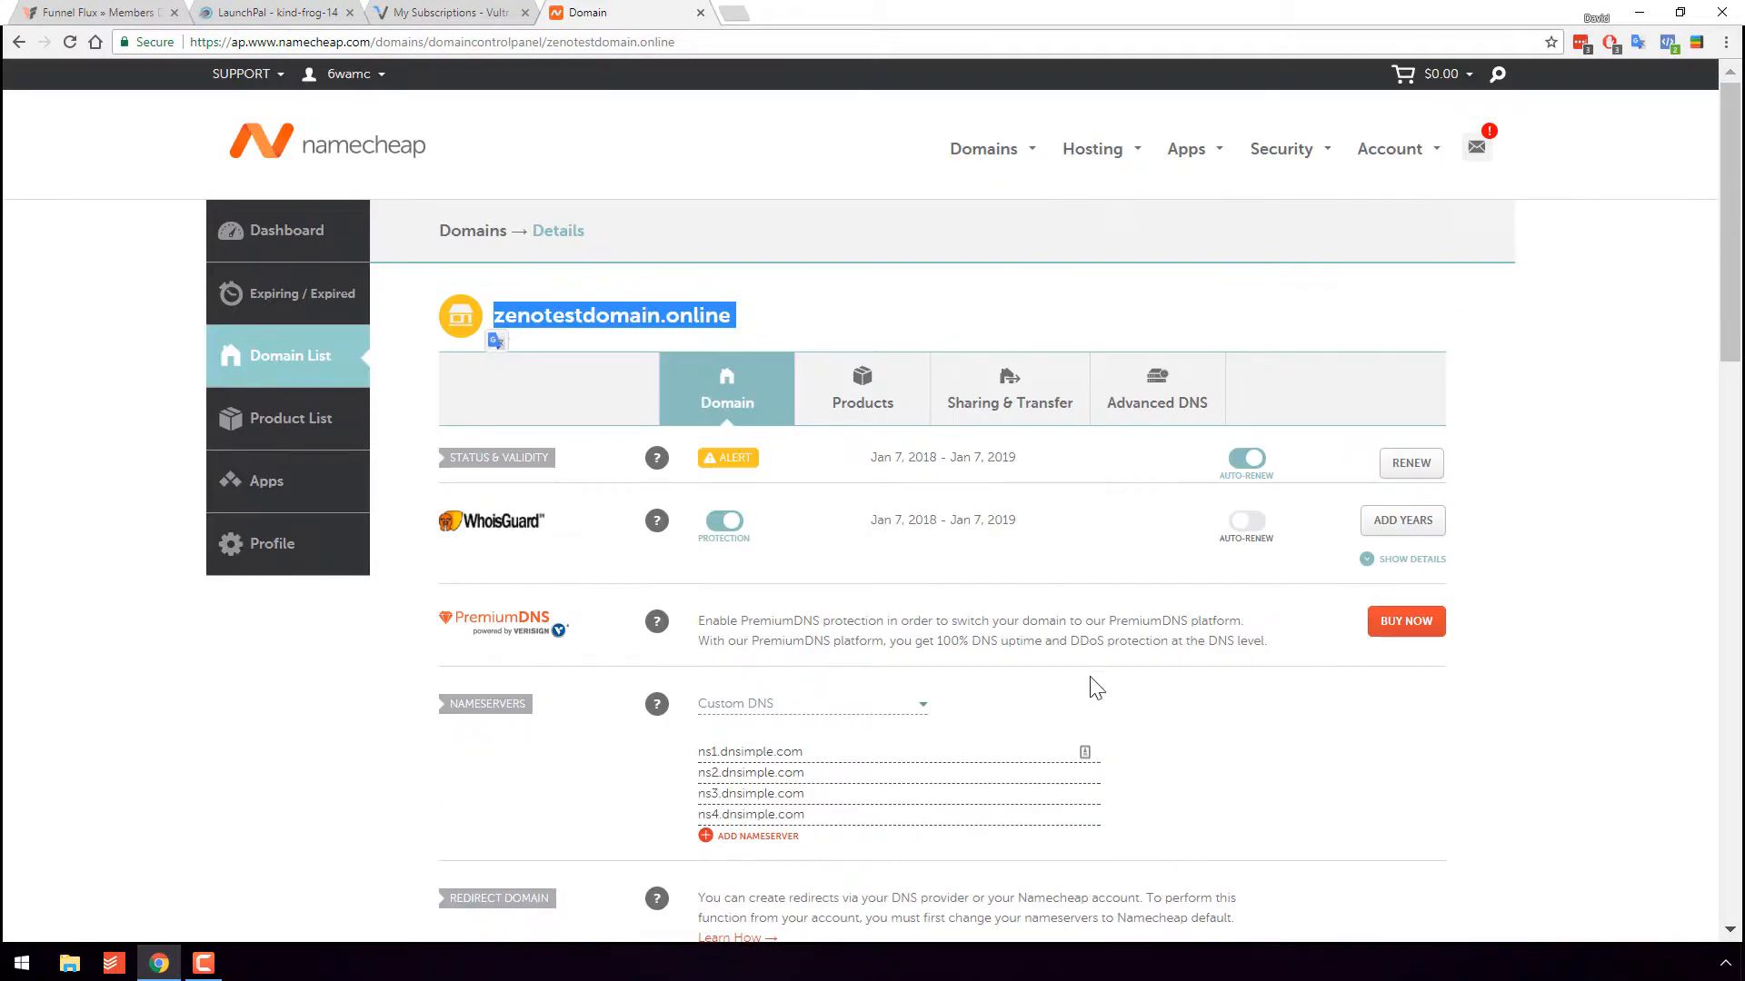
pyautogui.click(1005, 801)
pyautogui.click(509, 11)
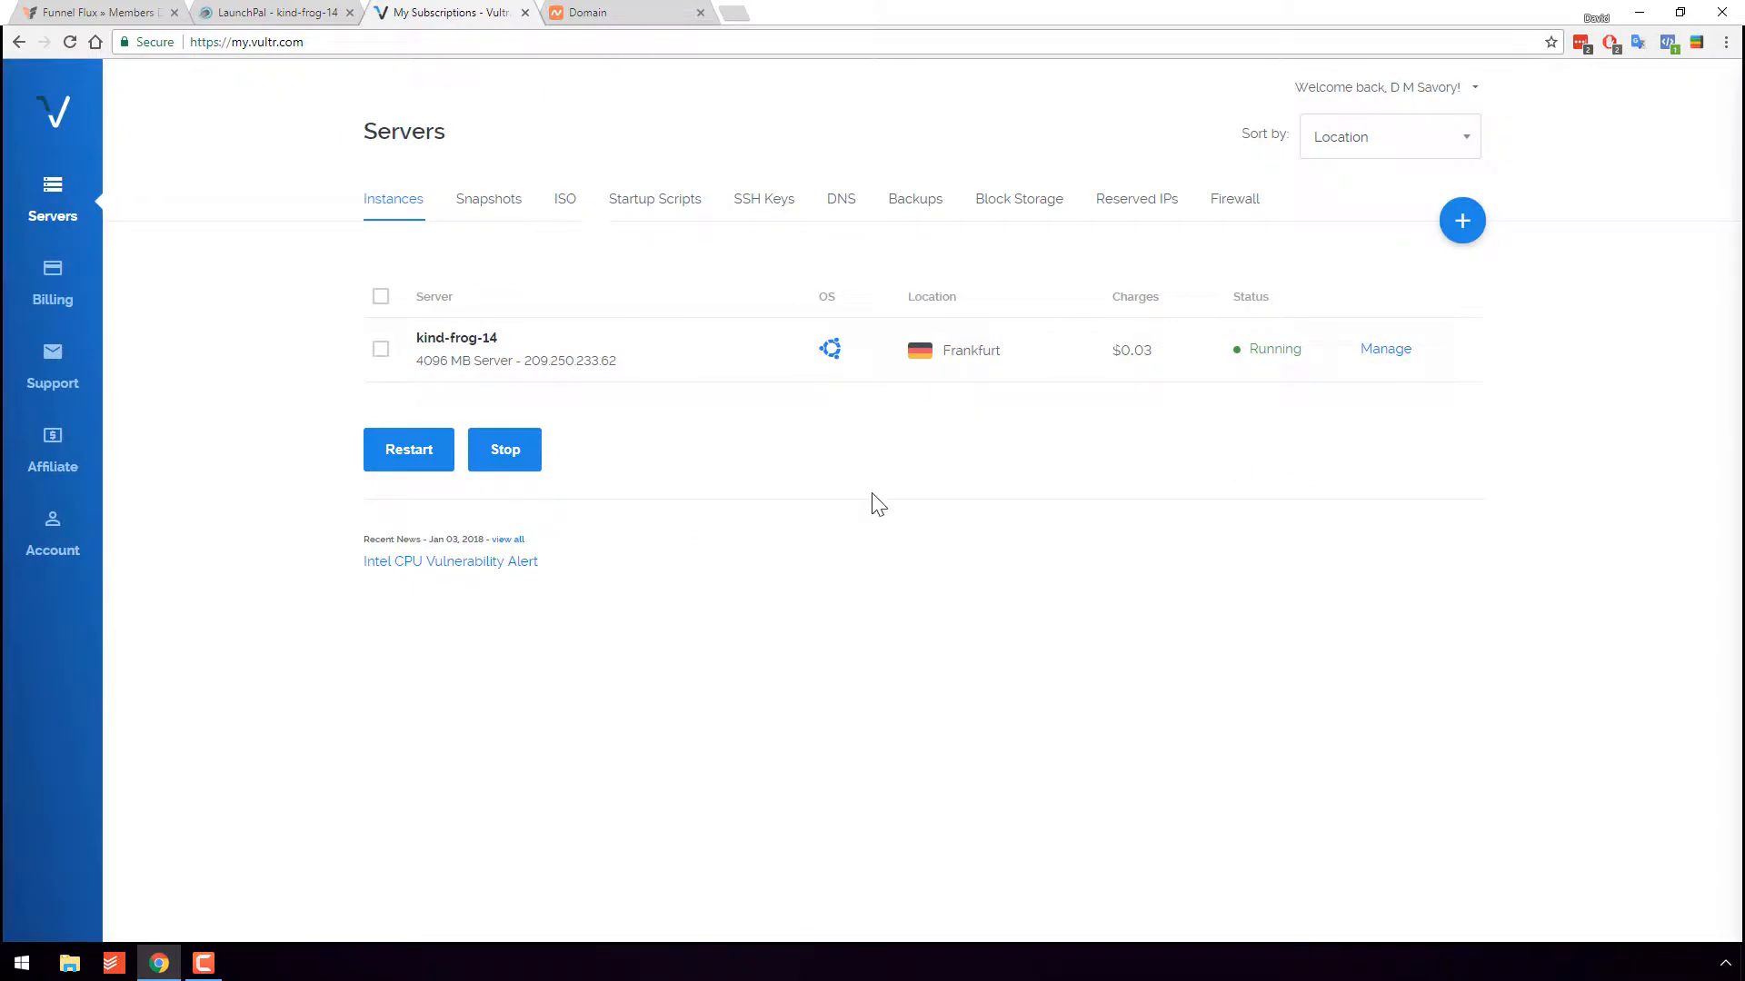
pyautogui.click(631, 351)
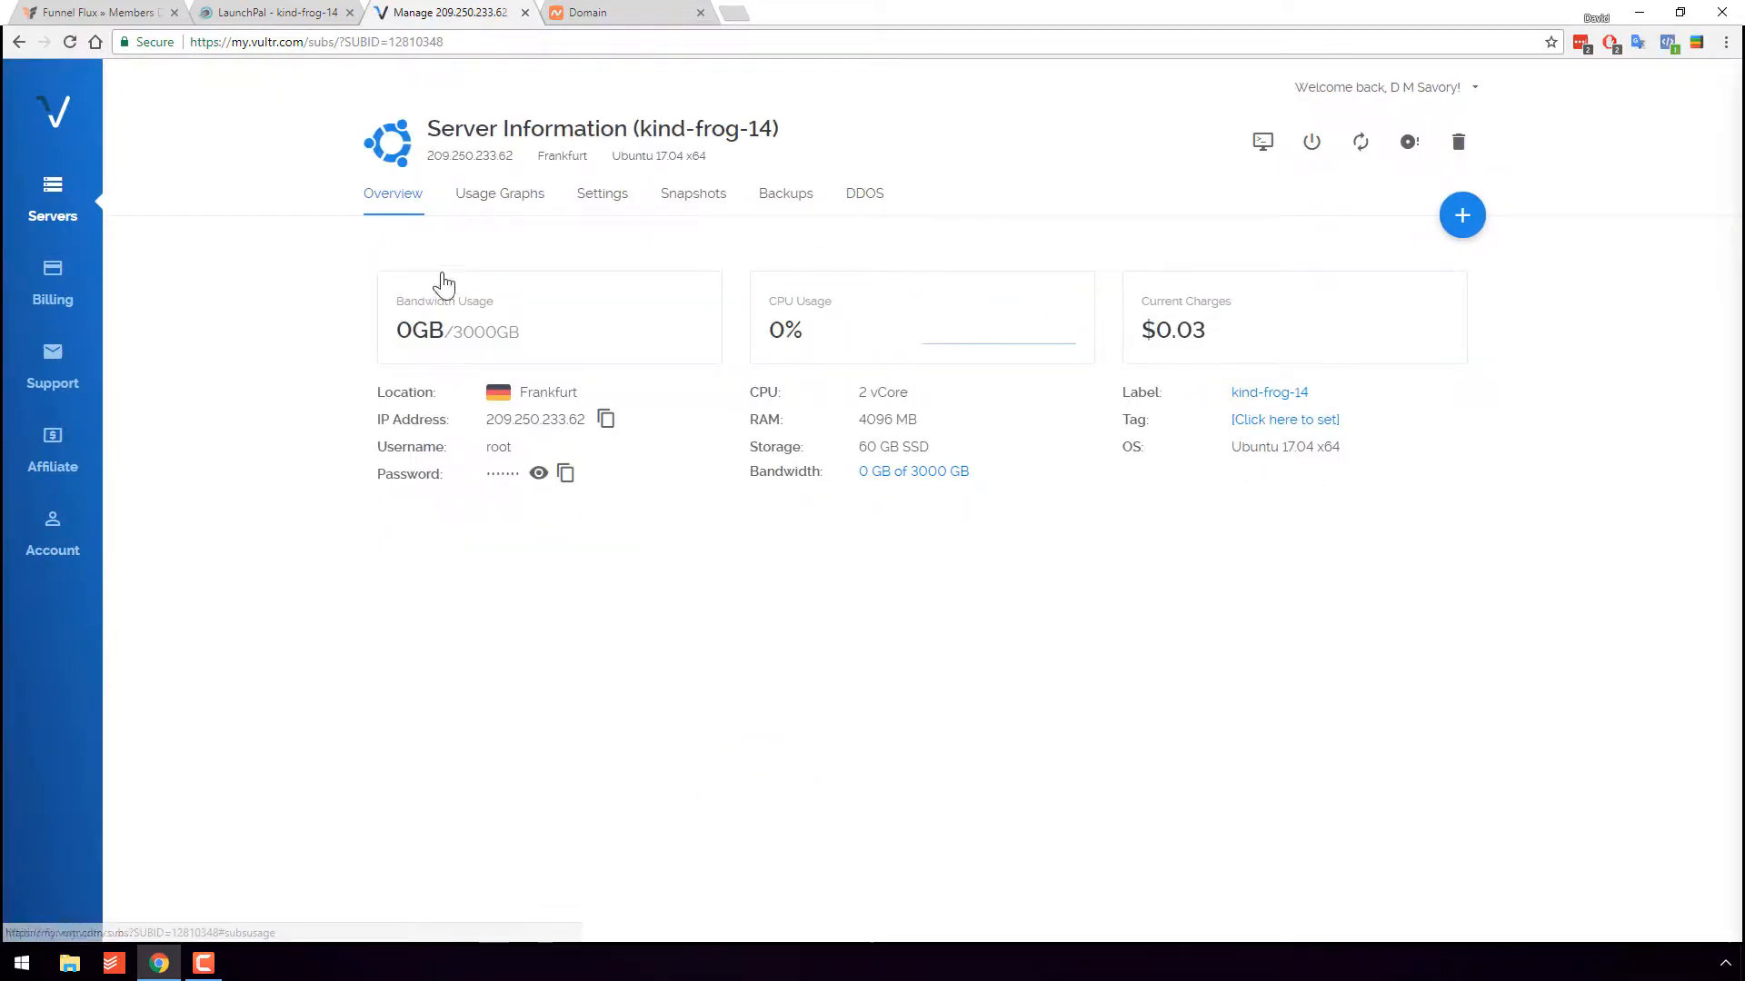
pyautogui.click(277, 12)
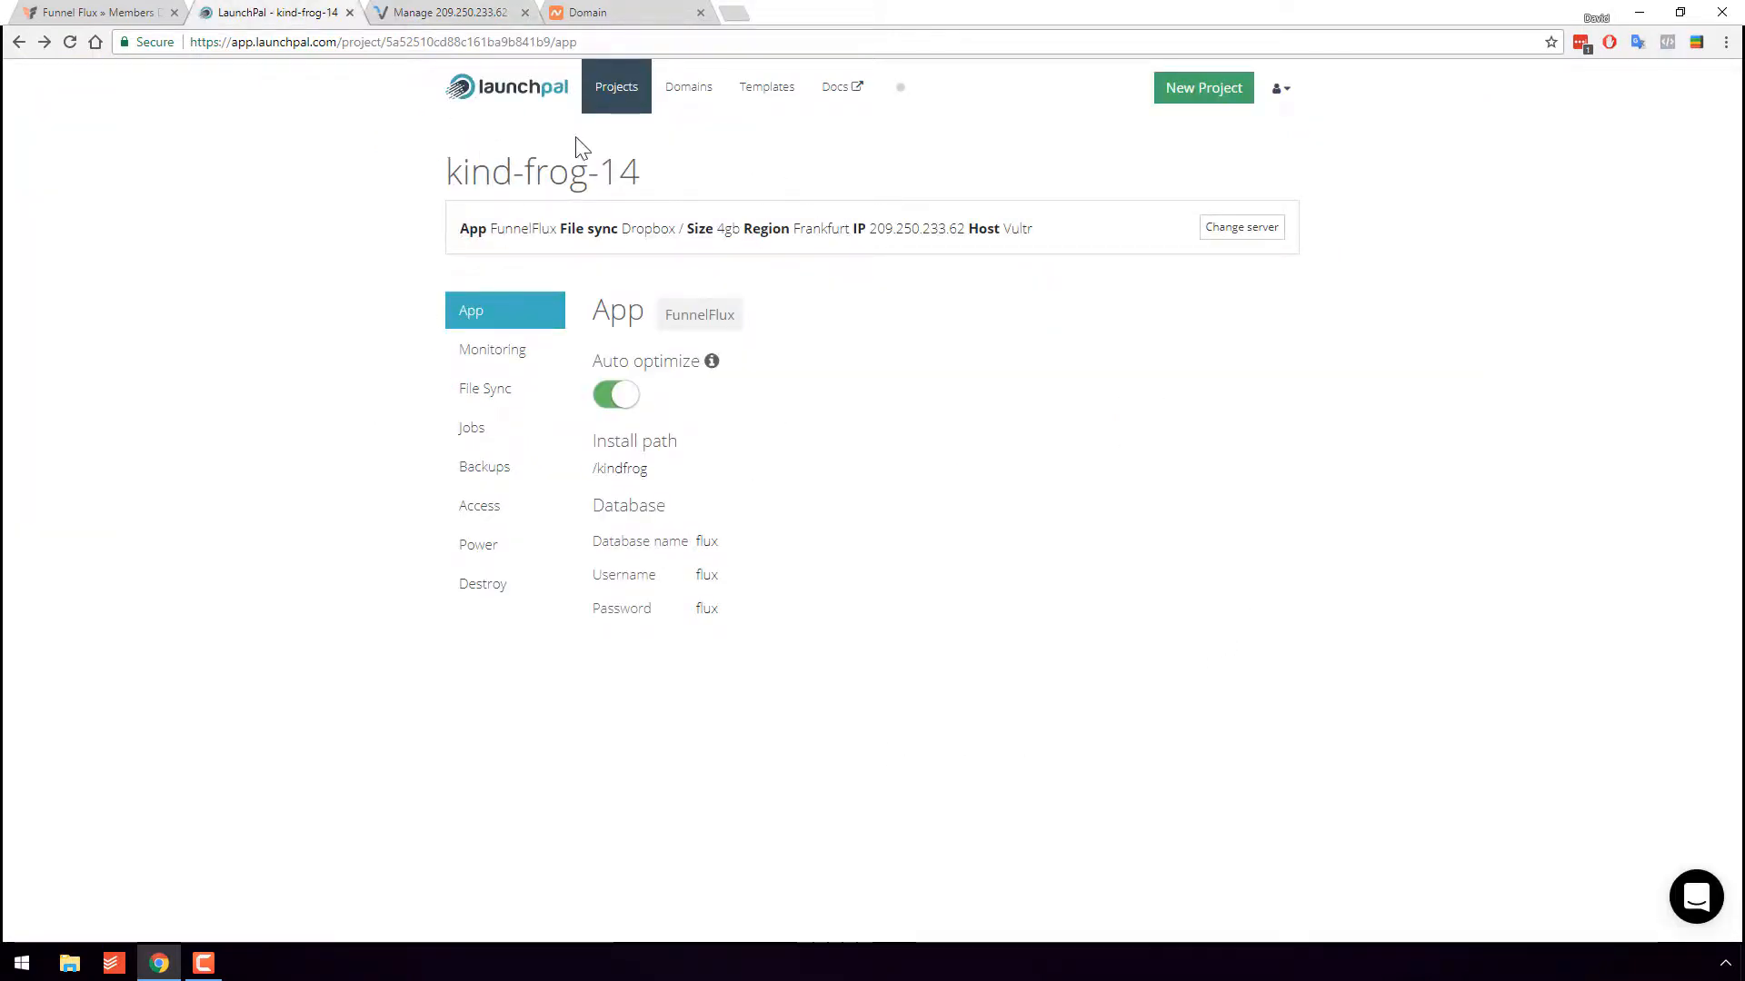
# - Look at the license key on the Funnel Flux dashboard, then return to LaunchPal's Projects list
pyautogui.click(145, 12)
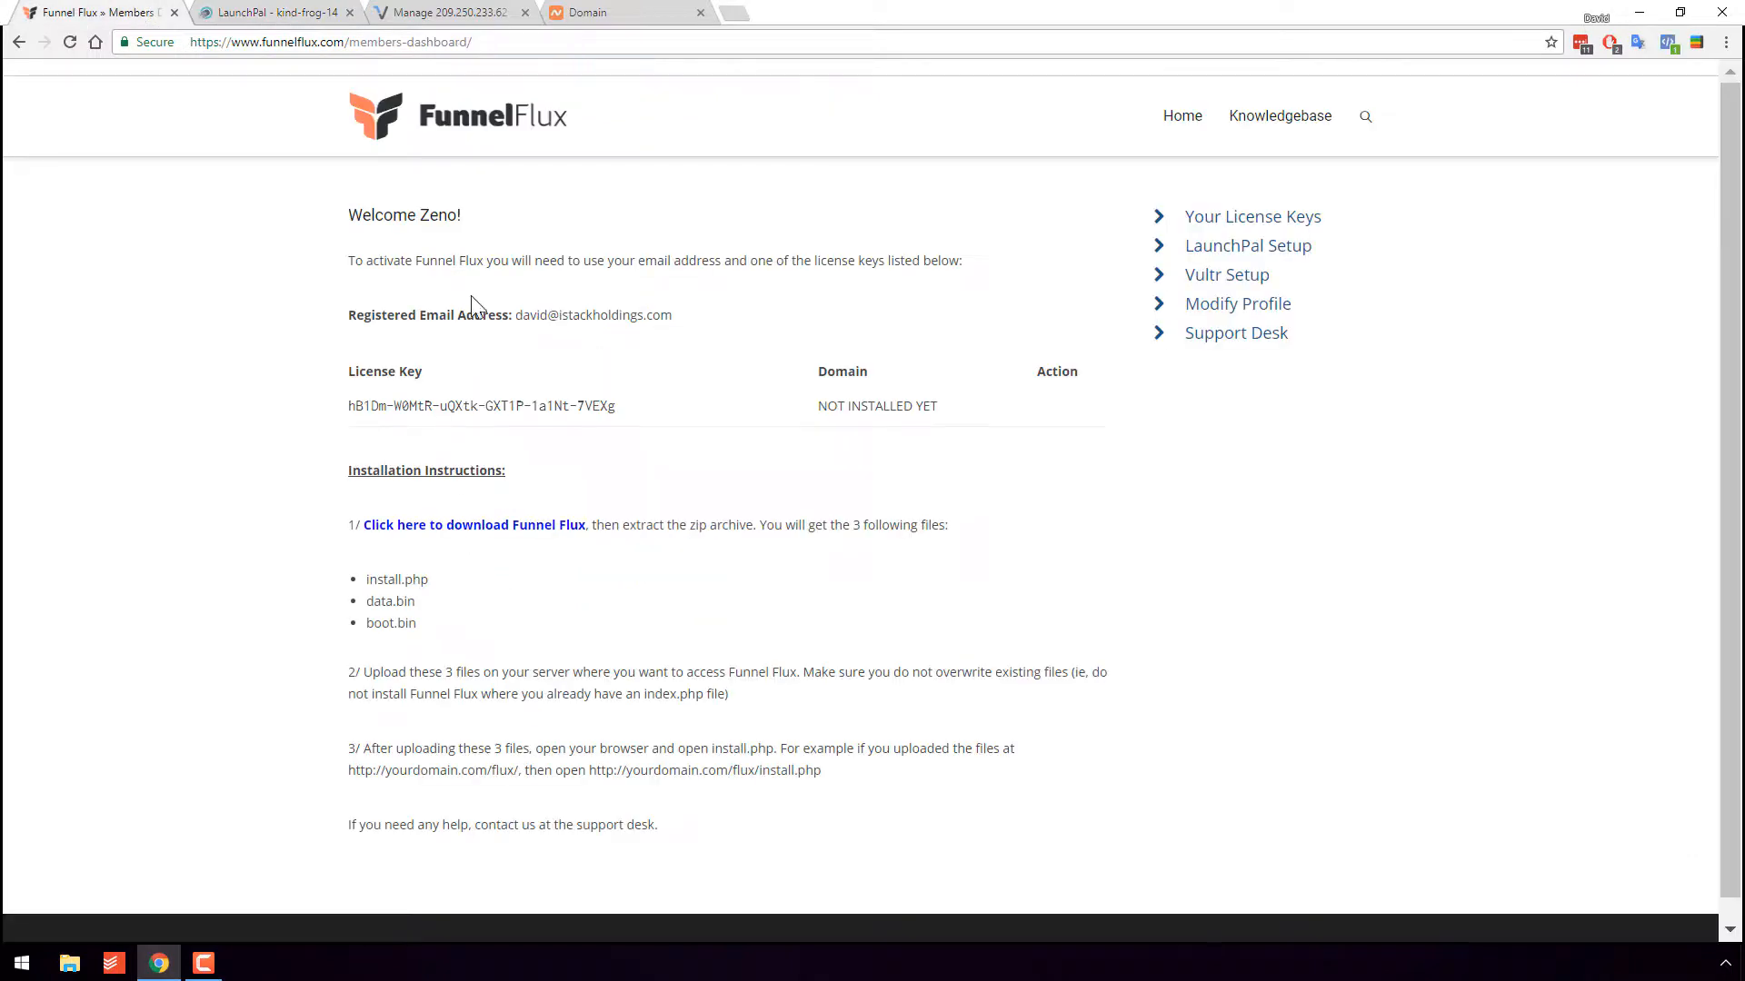
pyautogui.tripleClick(509, 406)
pyautogui.click(511, 405)
pyautogui.click(245, 11)
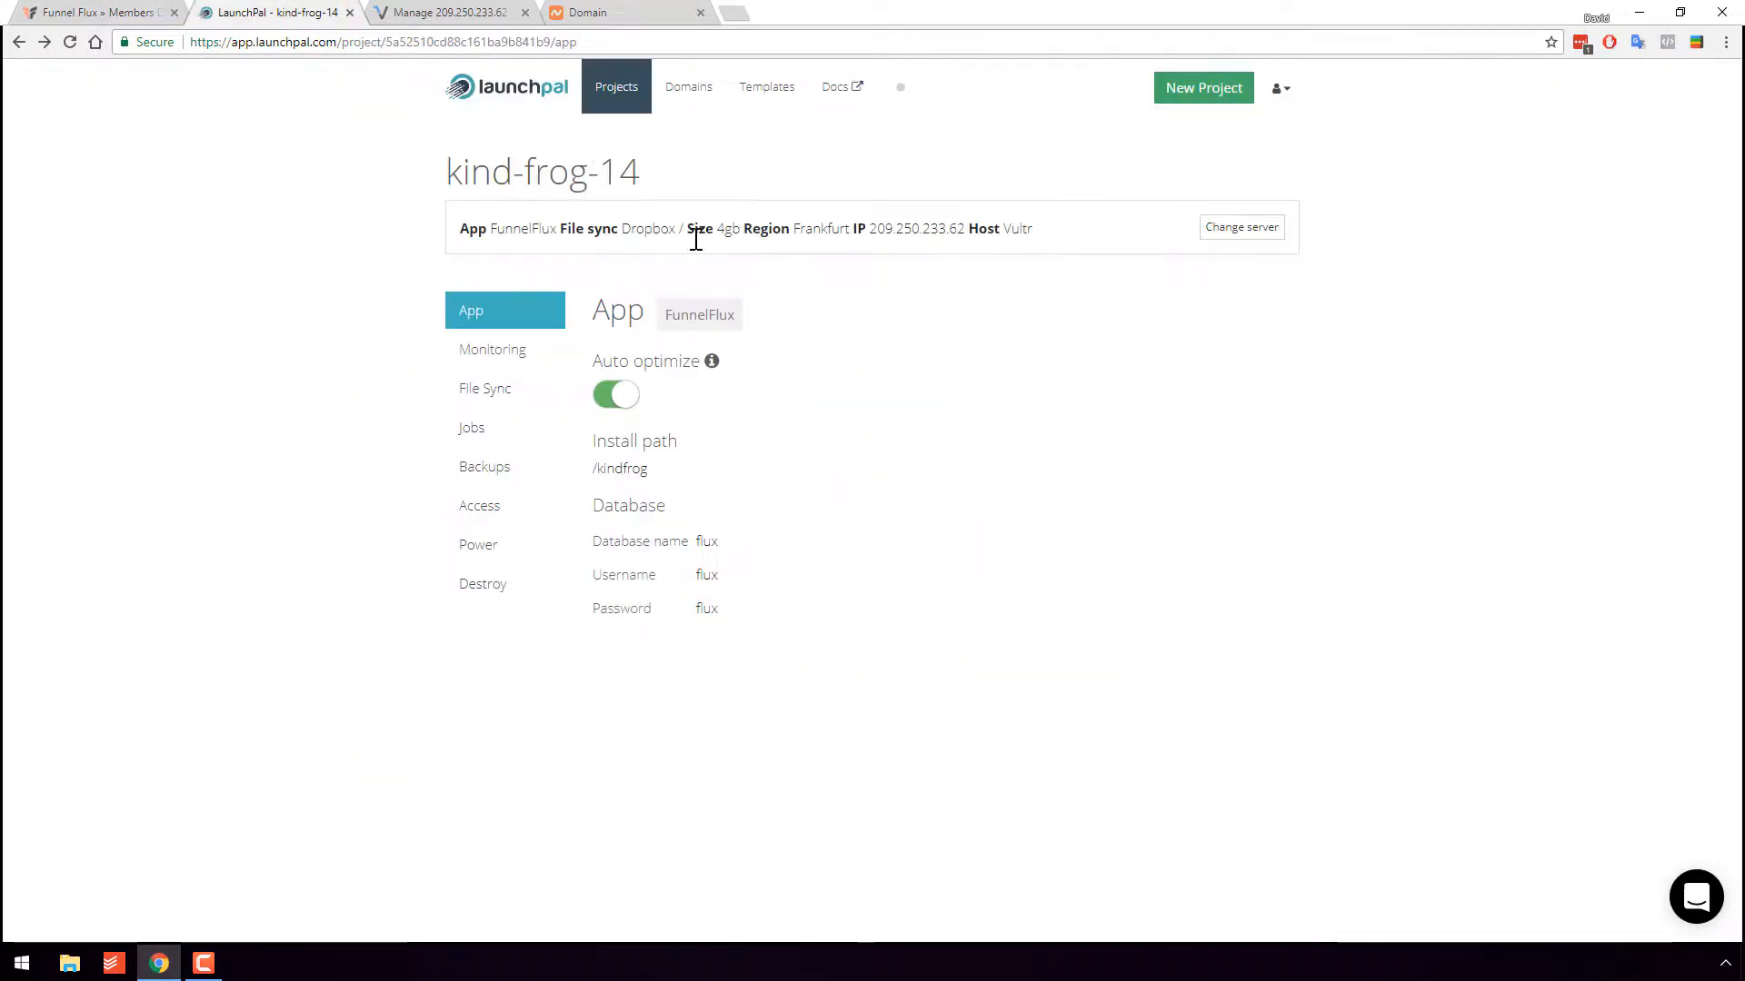
pyautogui.click(629, 92)
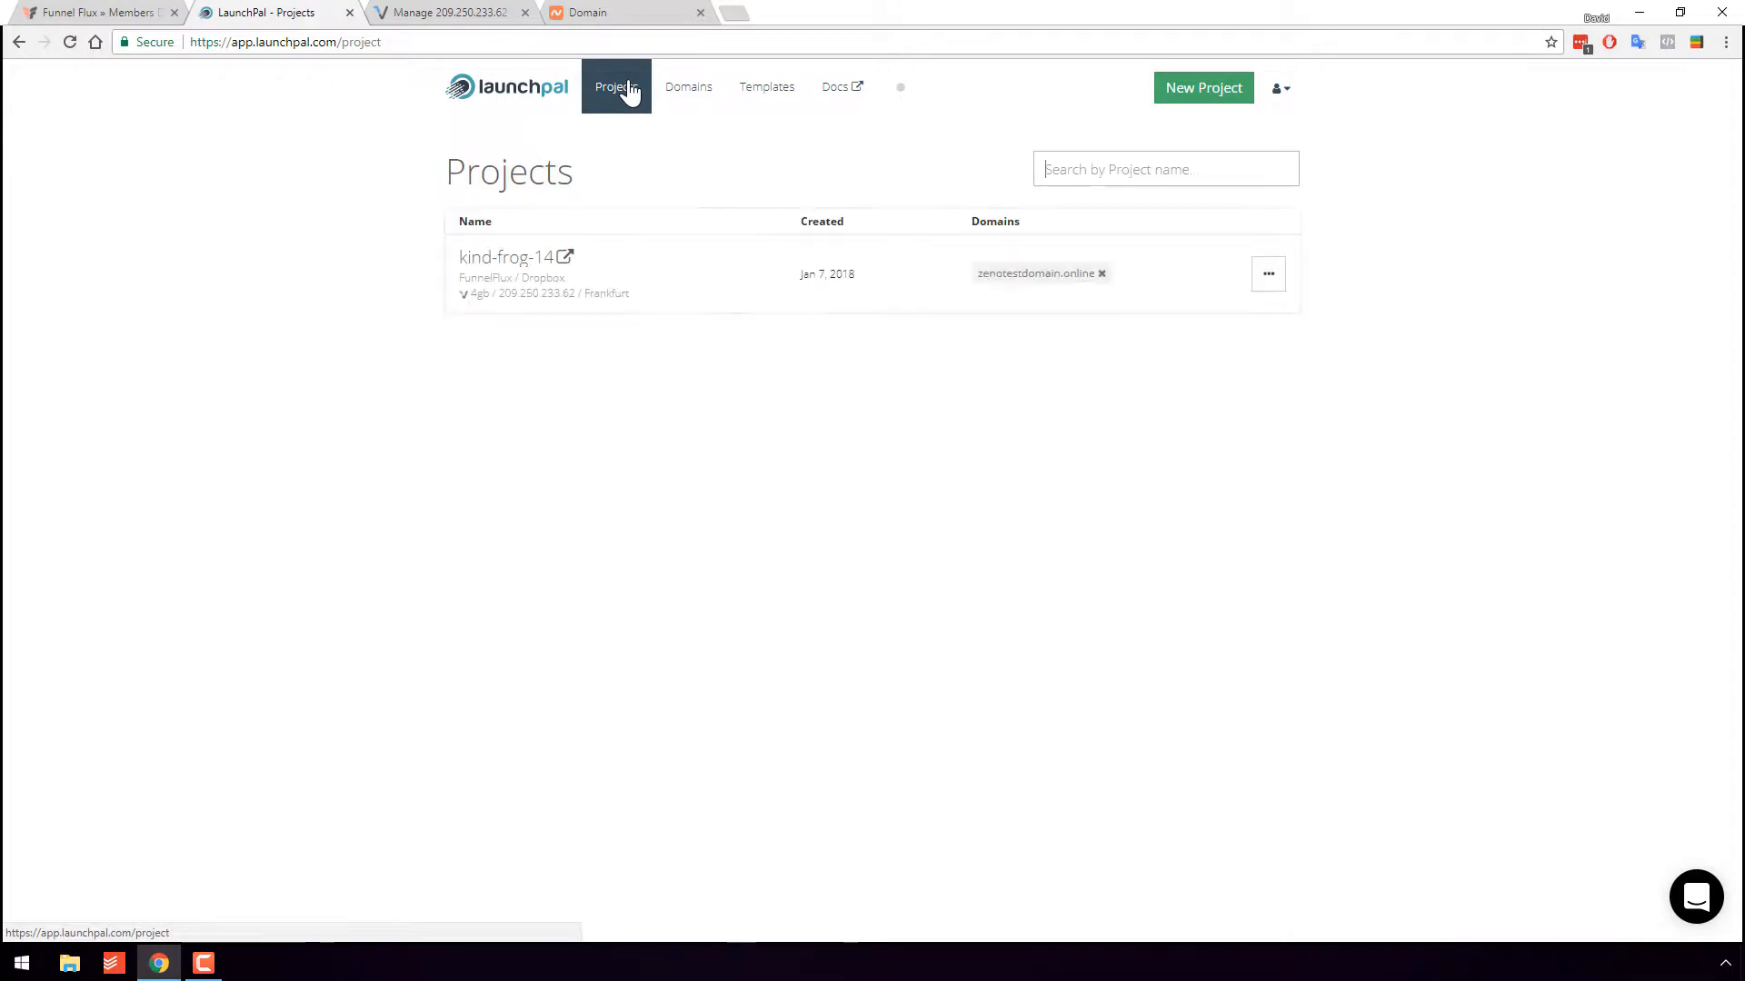
# - Open the kind-frog-14 app's FunnelFlux installer at 209.250.233.62/kindfrog/install.php
pyautogui.click(563, 261)
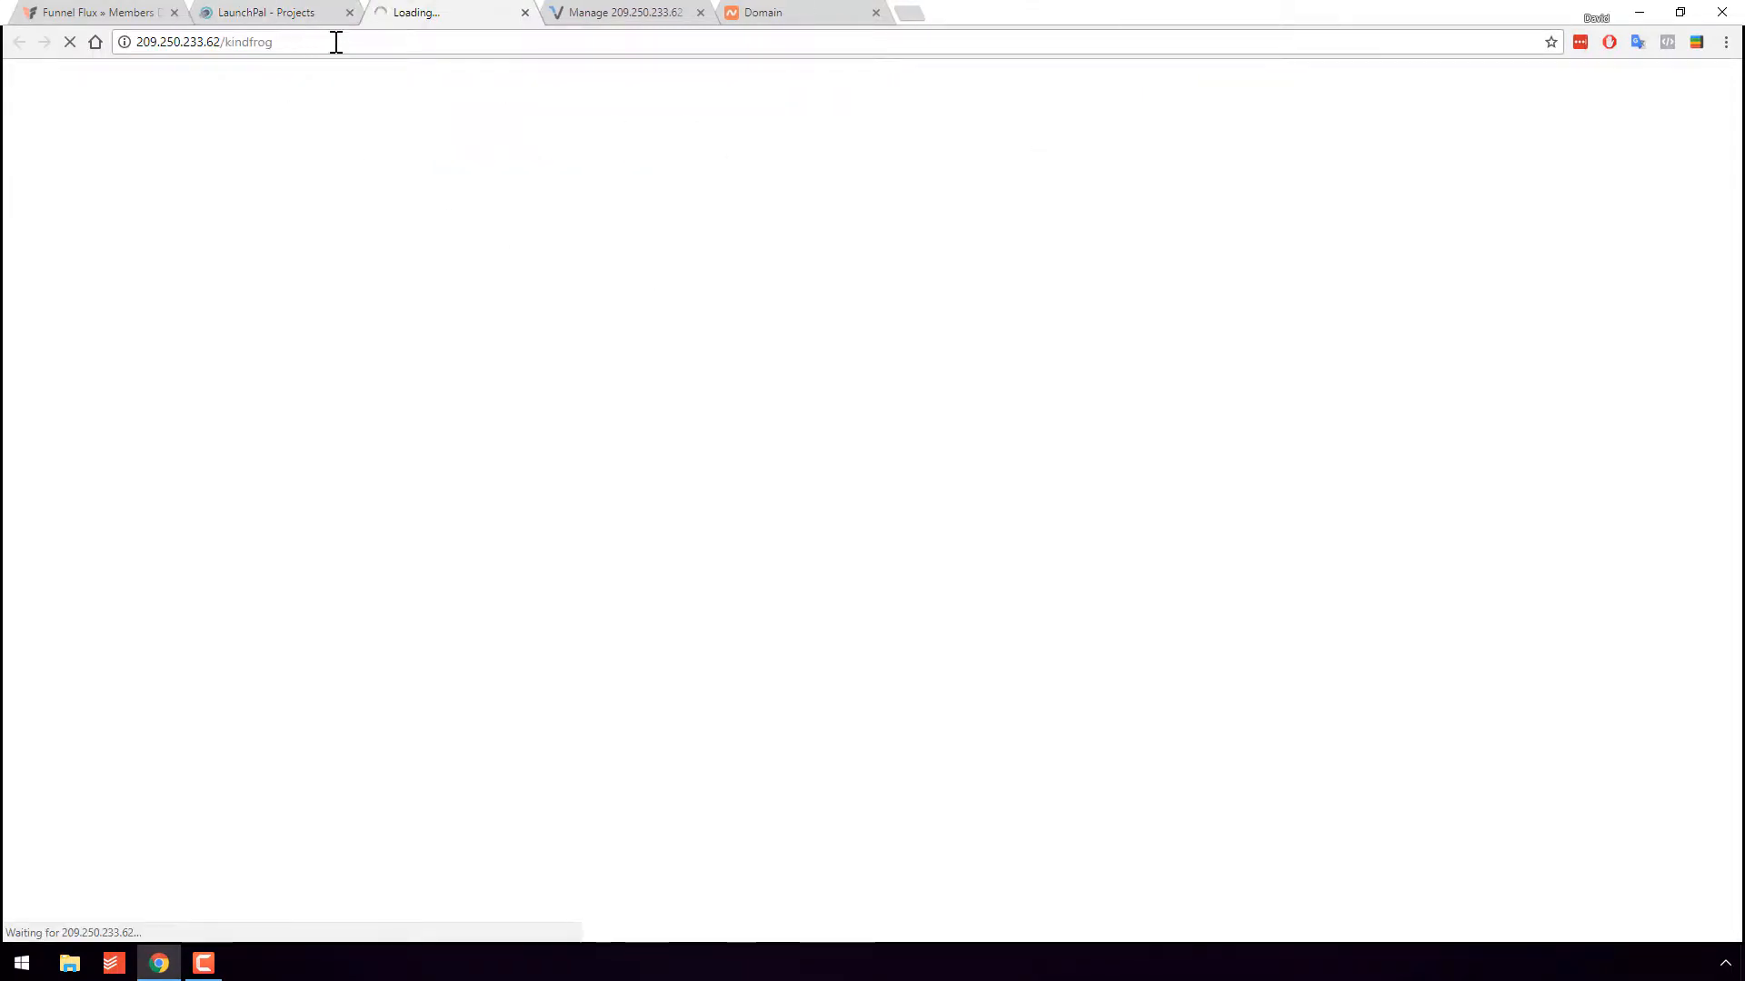
pyautogui.click(453, 42)
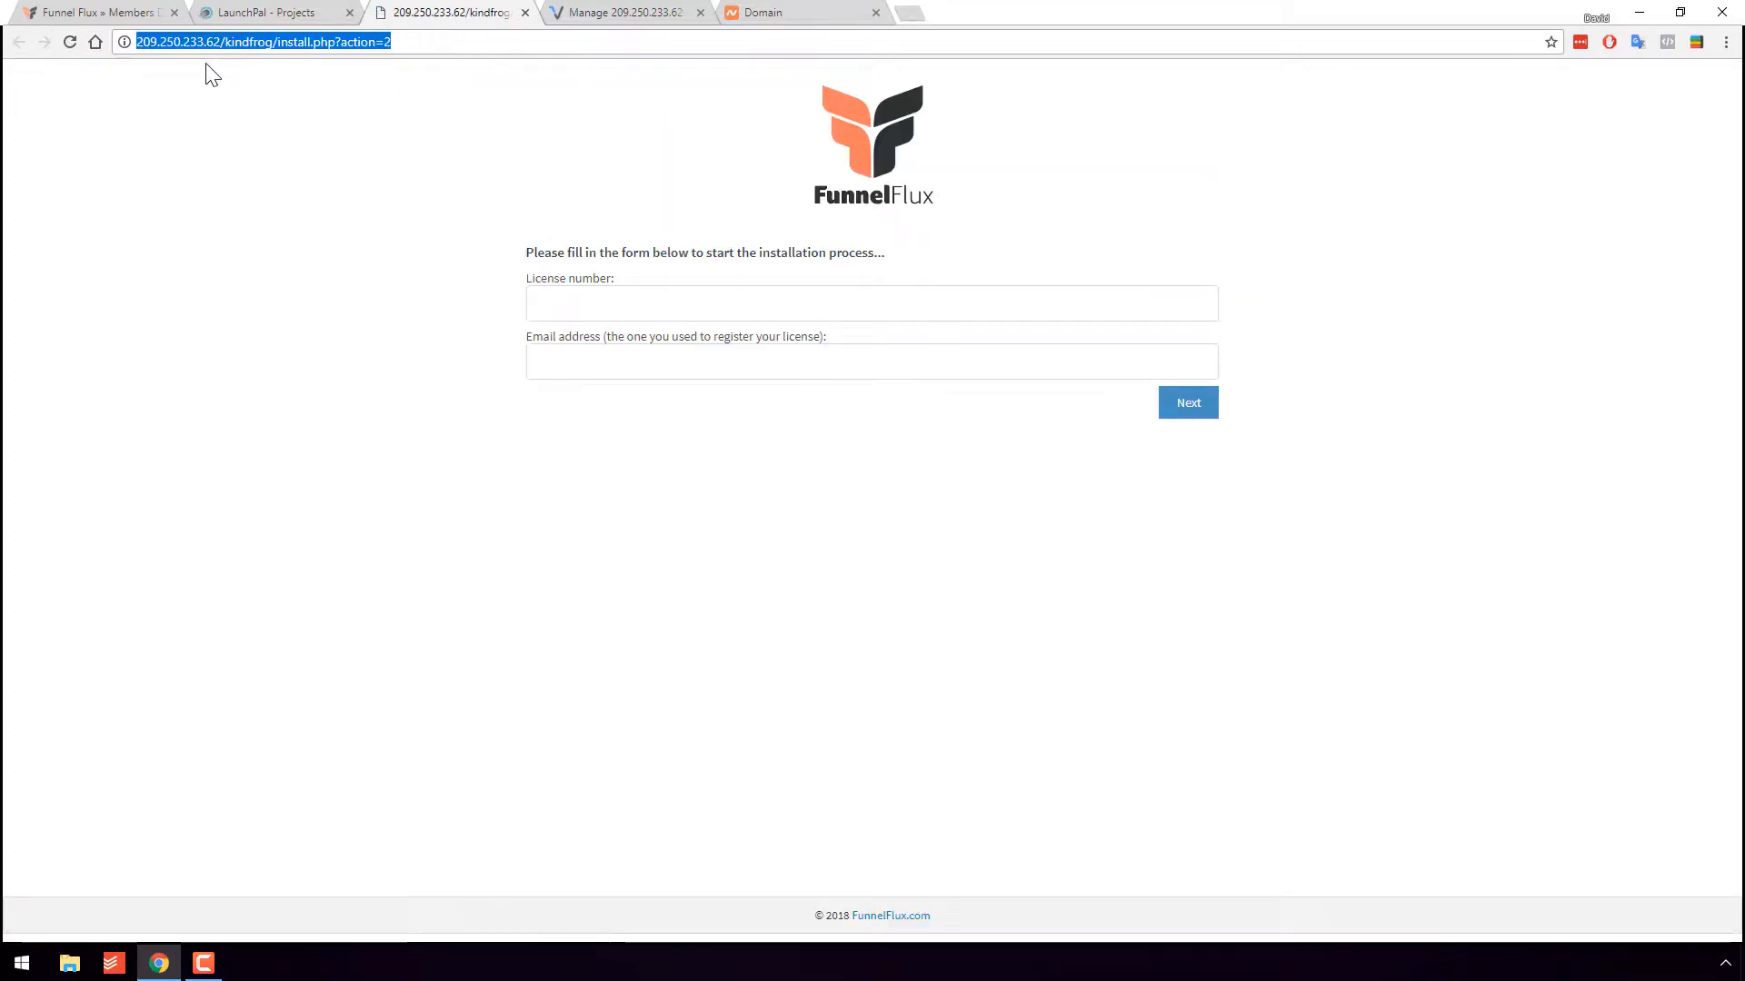
pyautogui.click(285, 12)
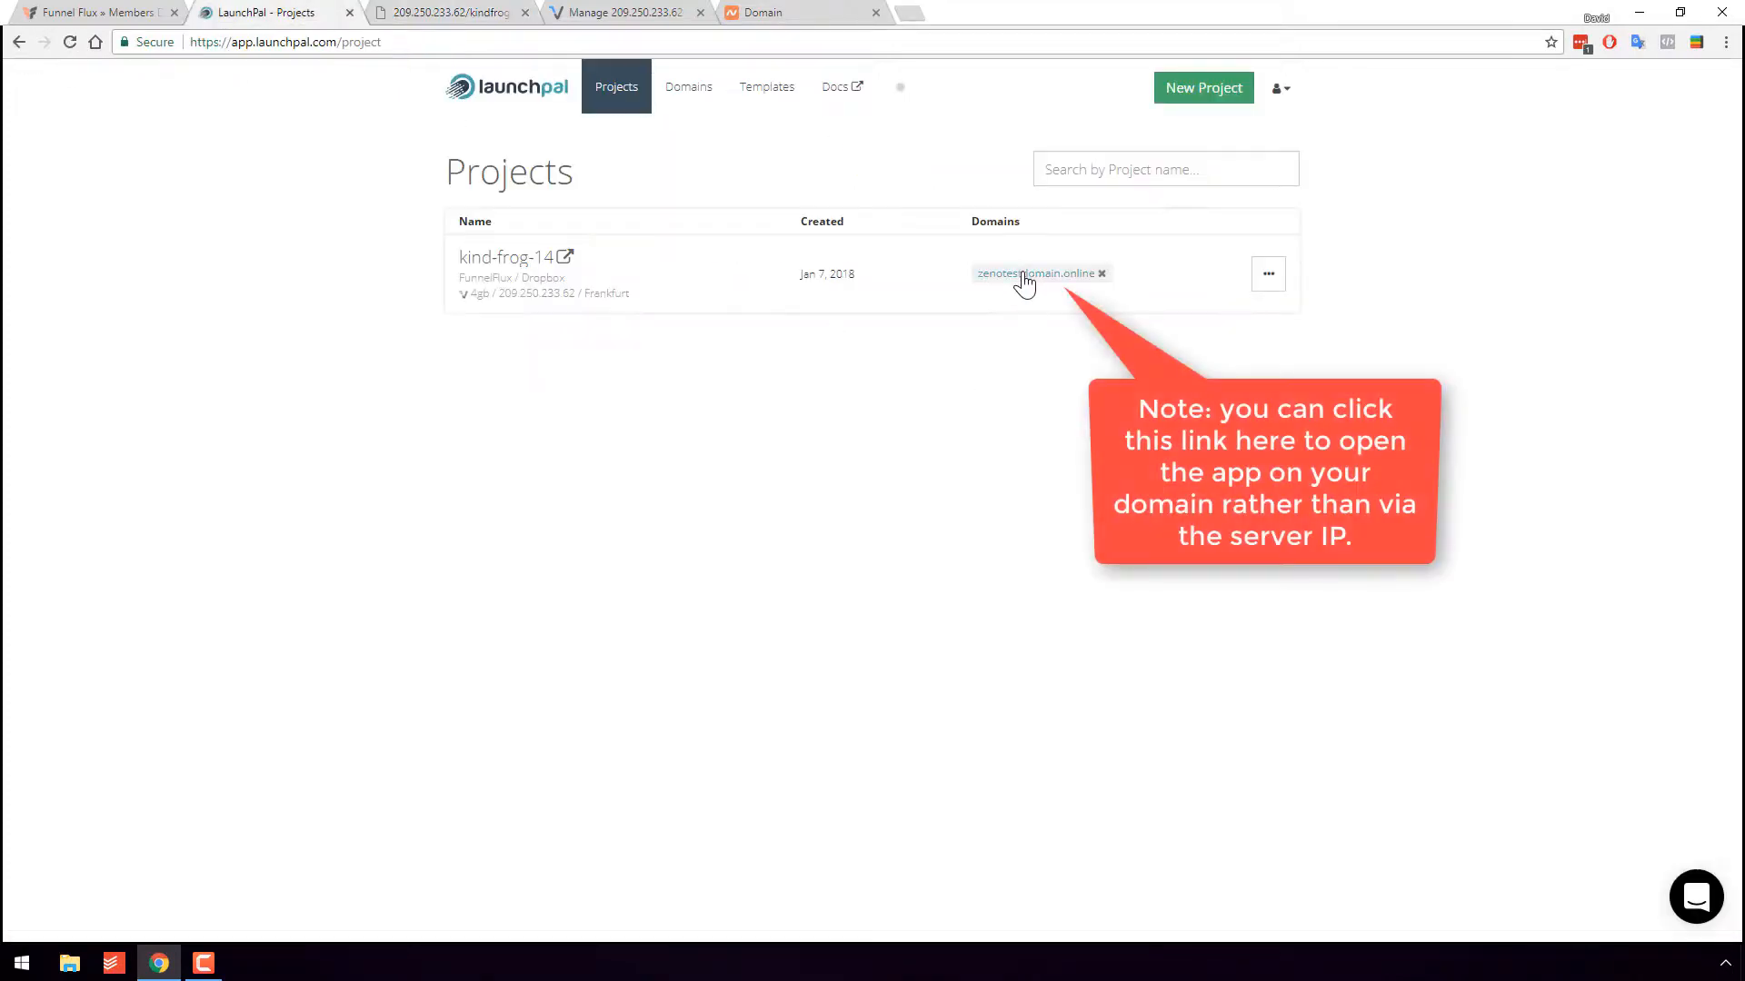
pyautogui.click(426, 13)
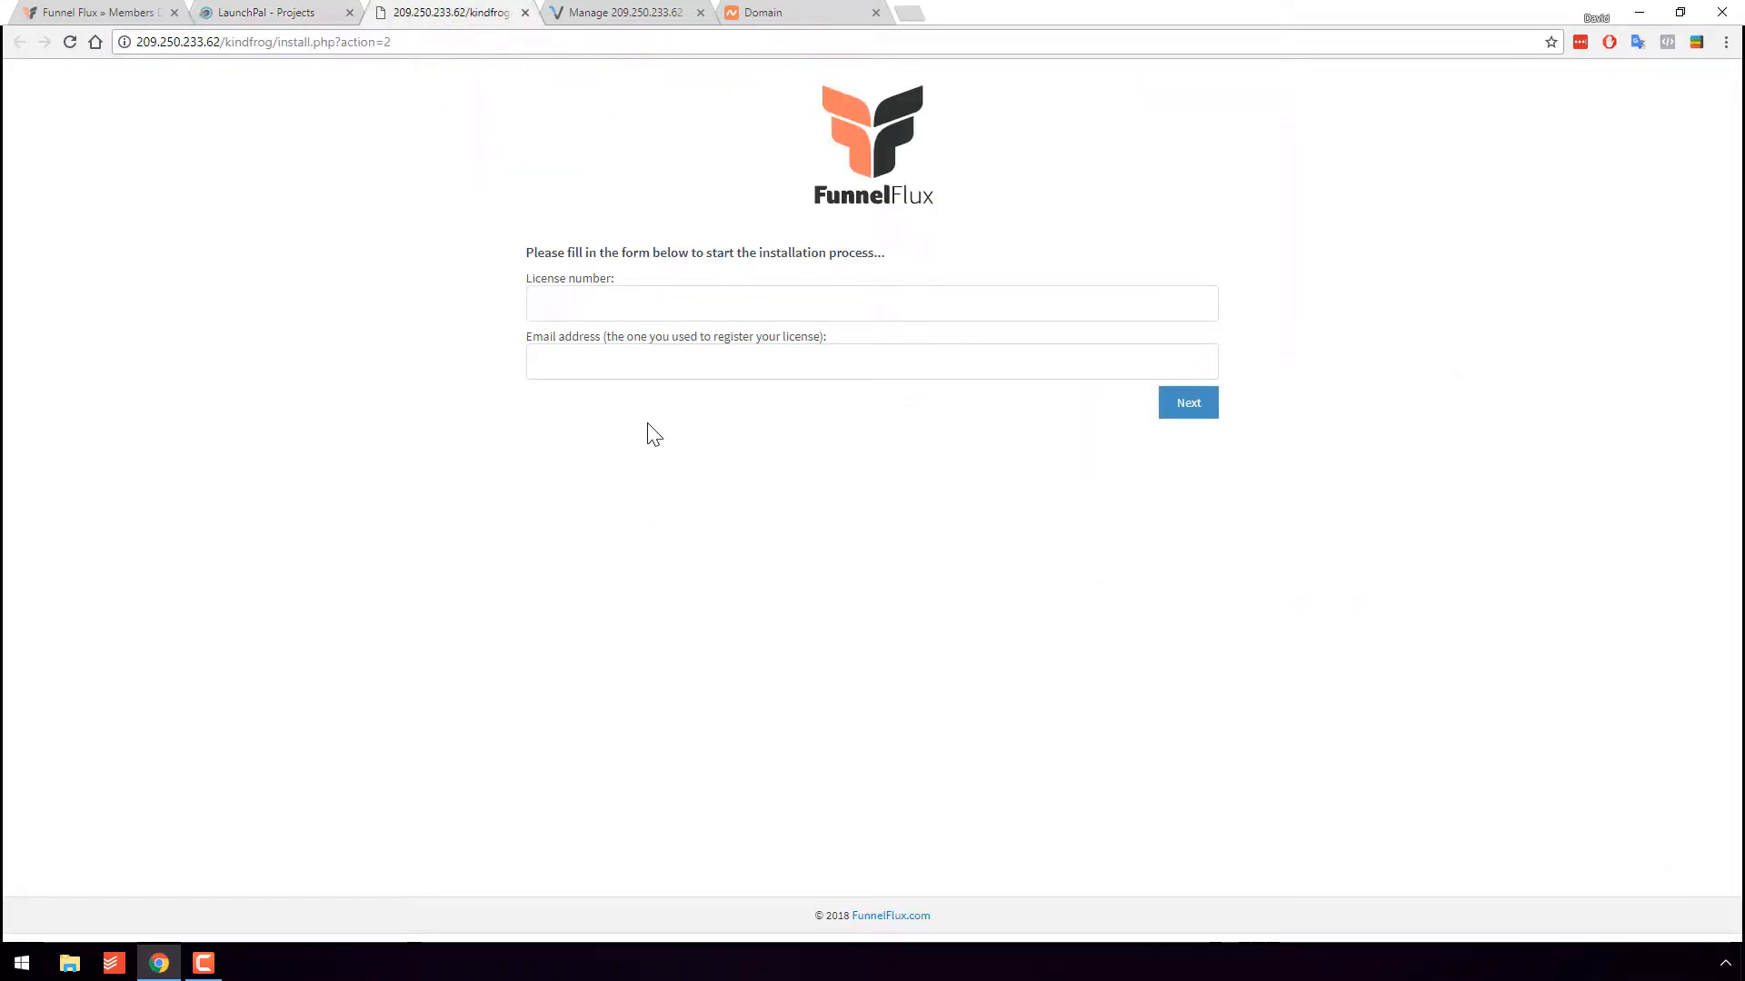
# - Locate the licence key on the members dashboard and select the installer's URL
pyautogui.click(115, 12)
pyautogui.moveTo(624, 416); pyautogui.dragTo(373, 404)
pyautogui.click(273, 13)
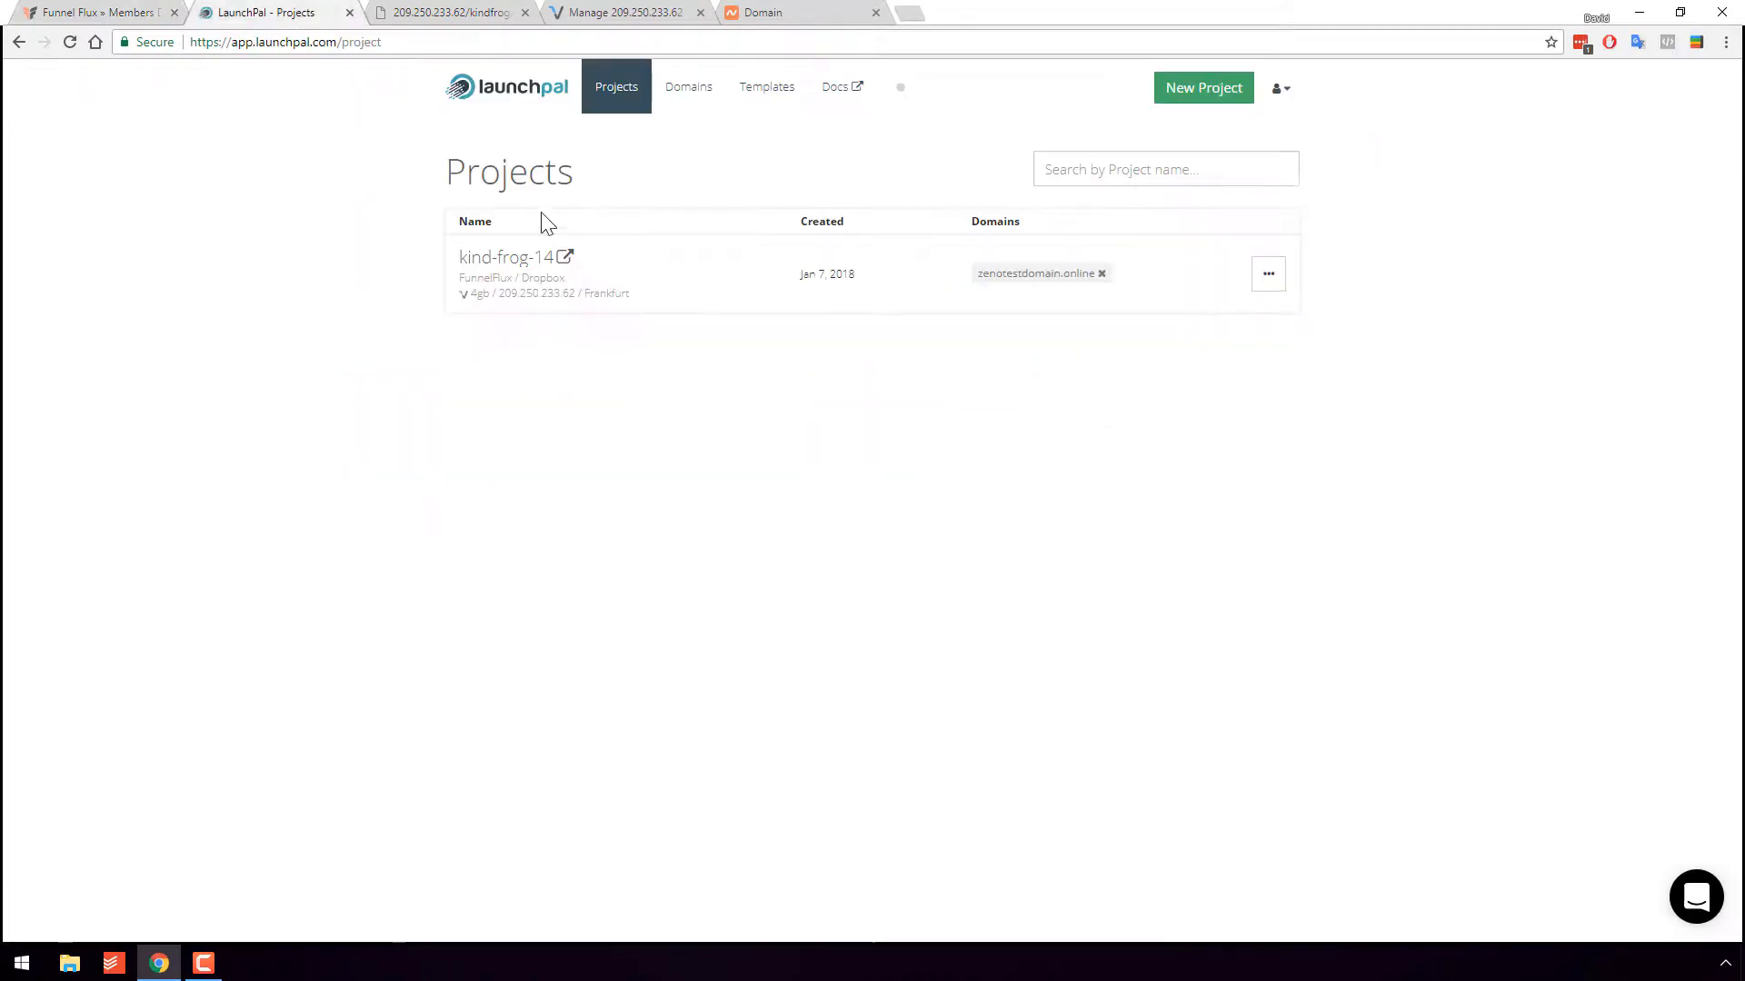
pyautogui.click(446, 11)
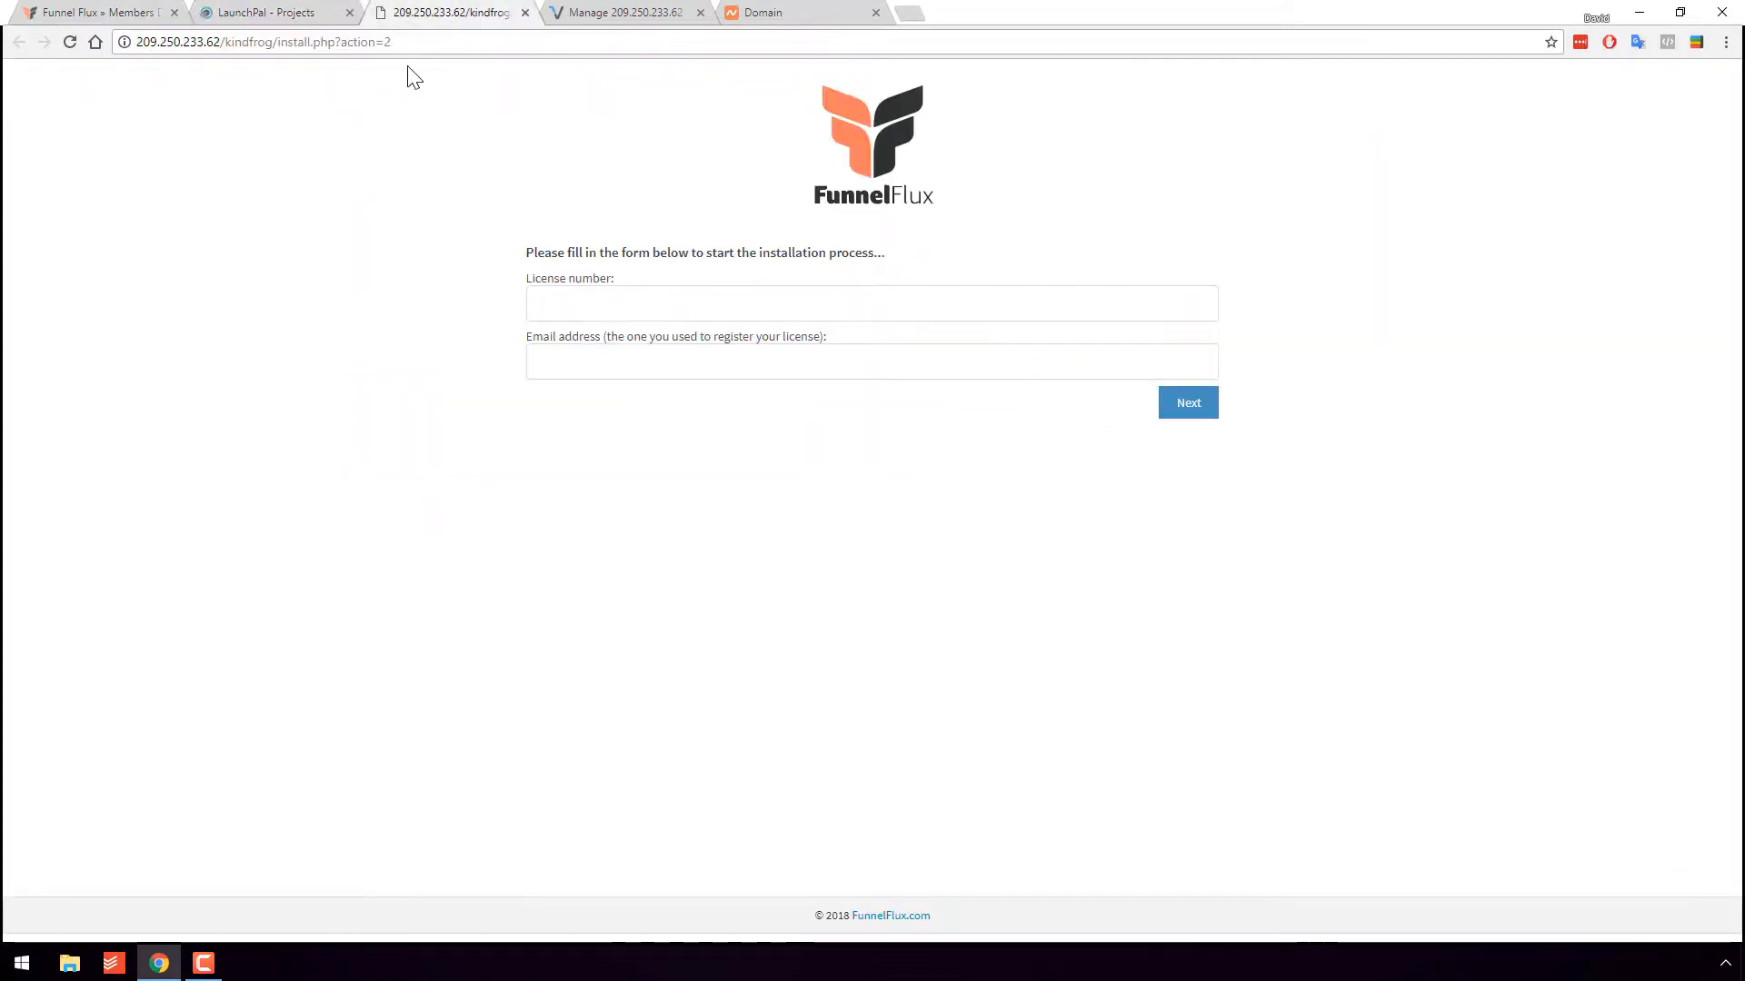
pyautogui.moveTo(391, 42); pyautogui.dragTo(136, 43)
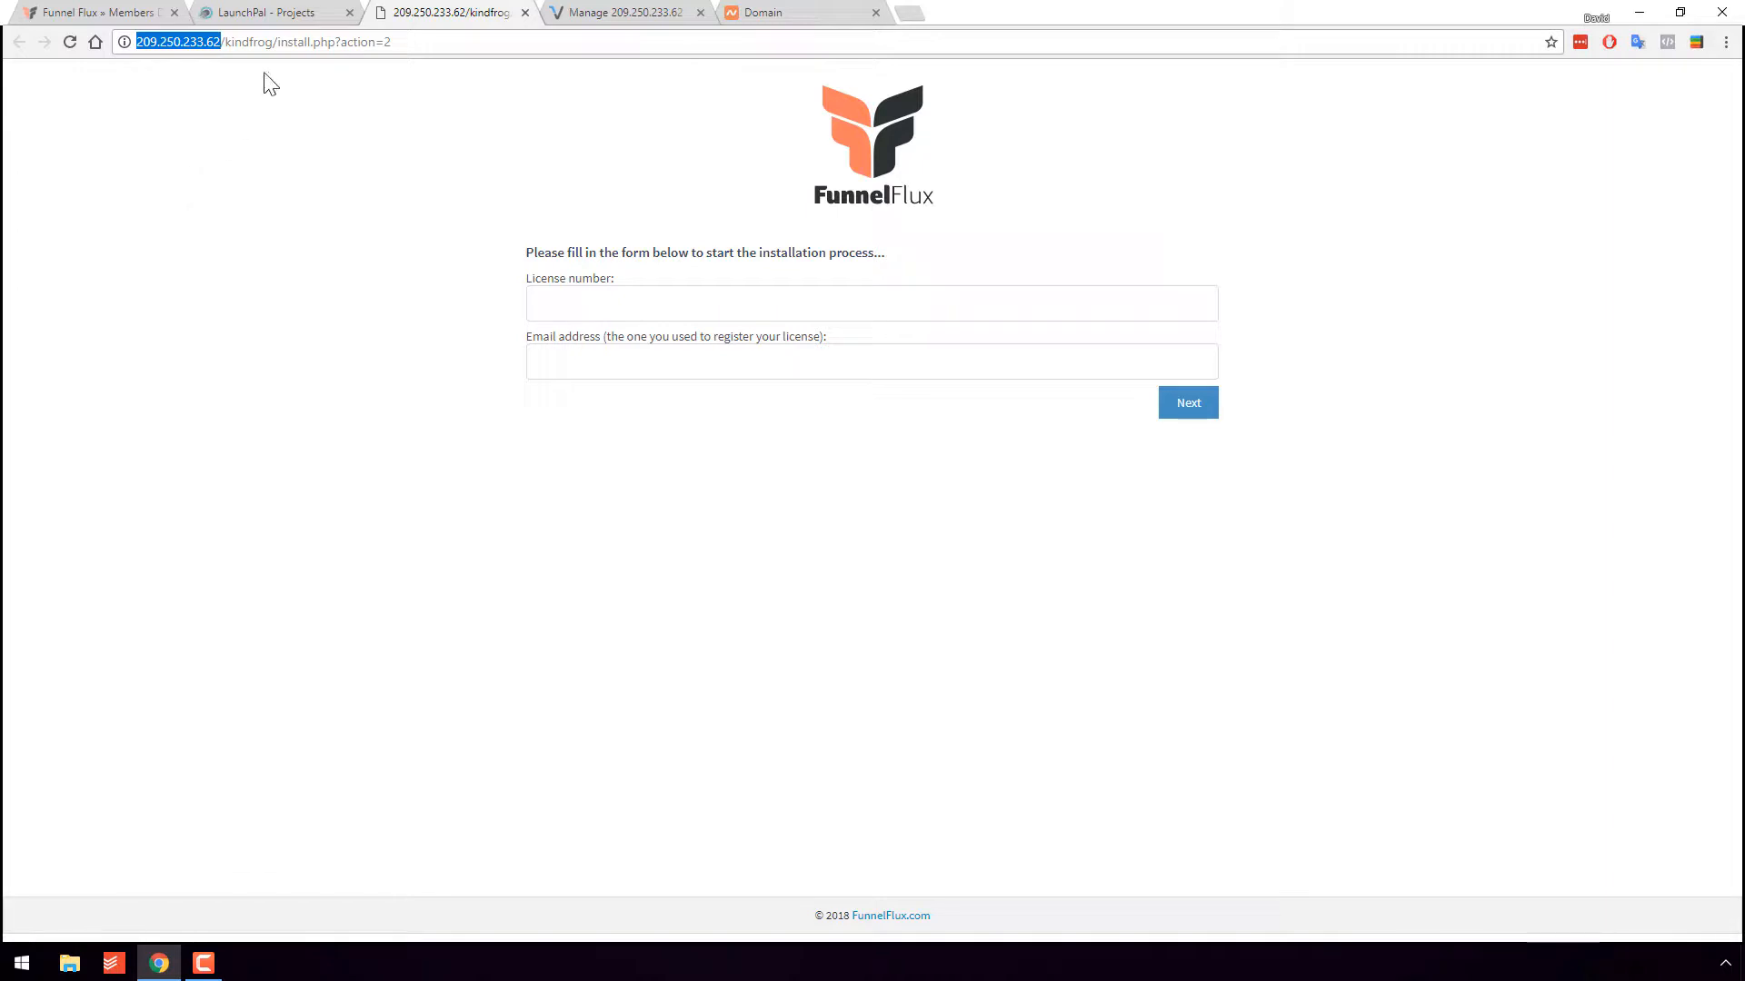
# - Replace the server IP in the installer URL with zenotestdomain.online and reload it
pyautogui.click(822, 13)
pyautogui.moveTo(760, 327); pyautogui.dragTo(459, 324)
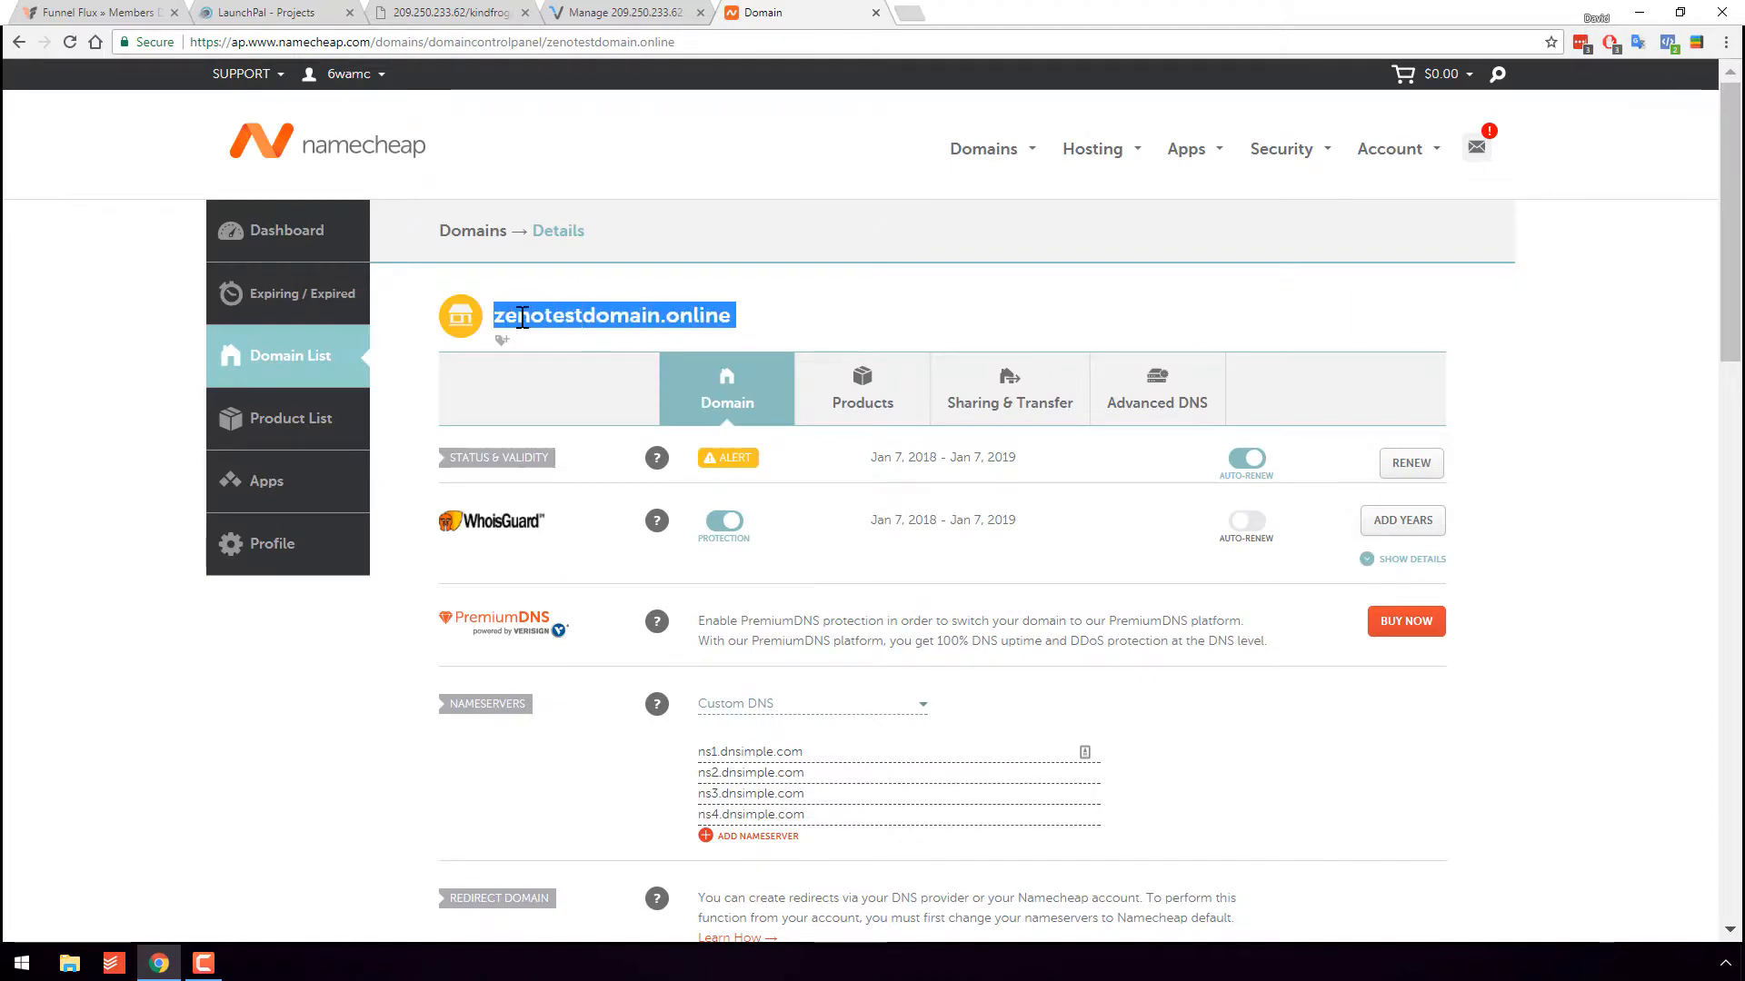
pyautogui.rightClick(459, 324)
pyautogui.click(482, 336)
pyautogui.click(499, 13)
pyautogui.click(467, 42)
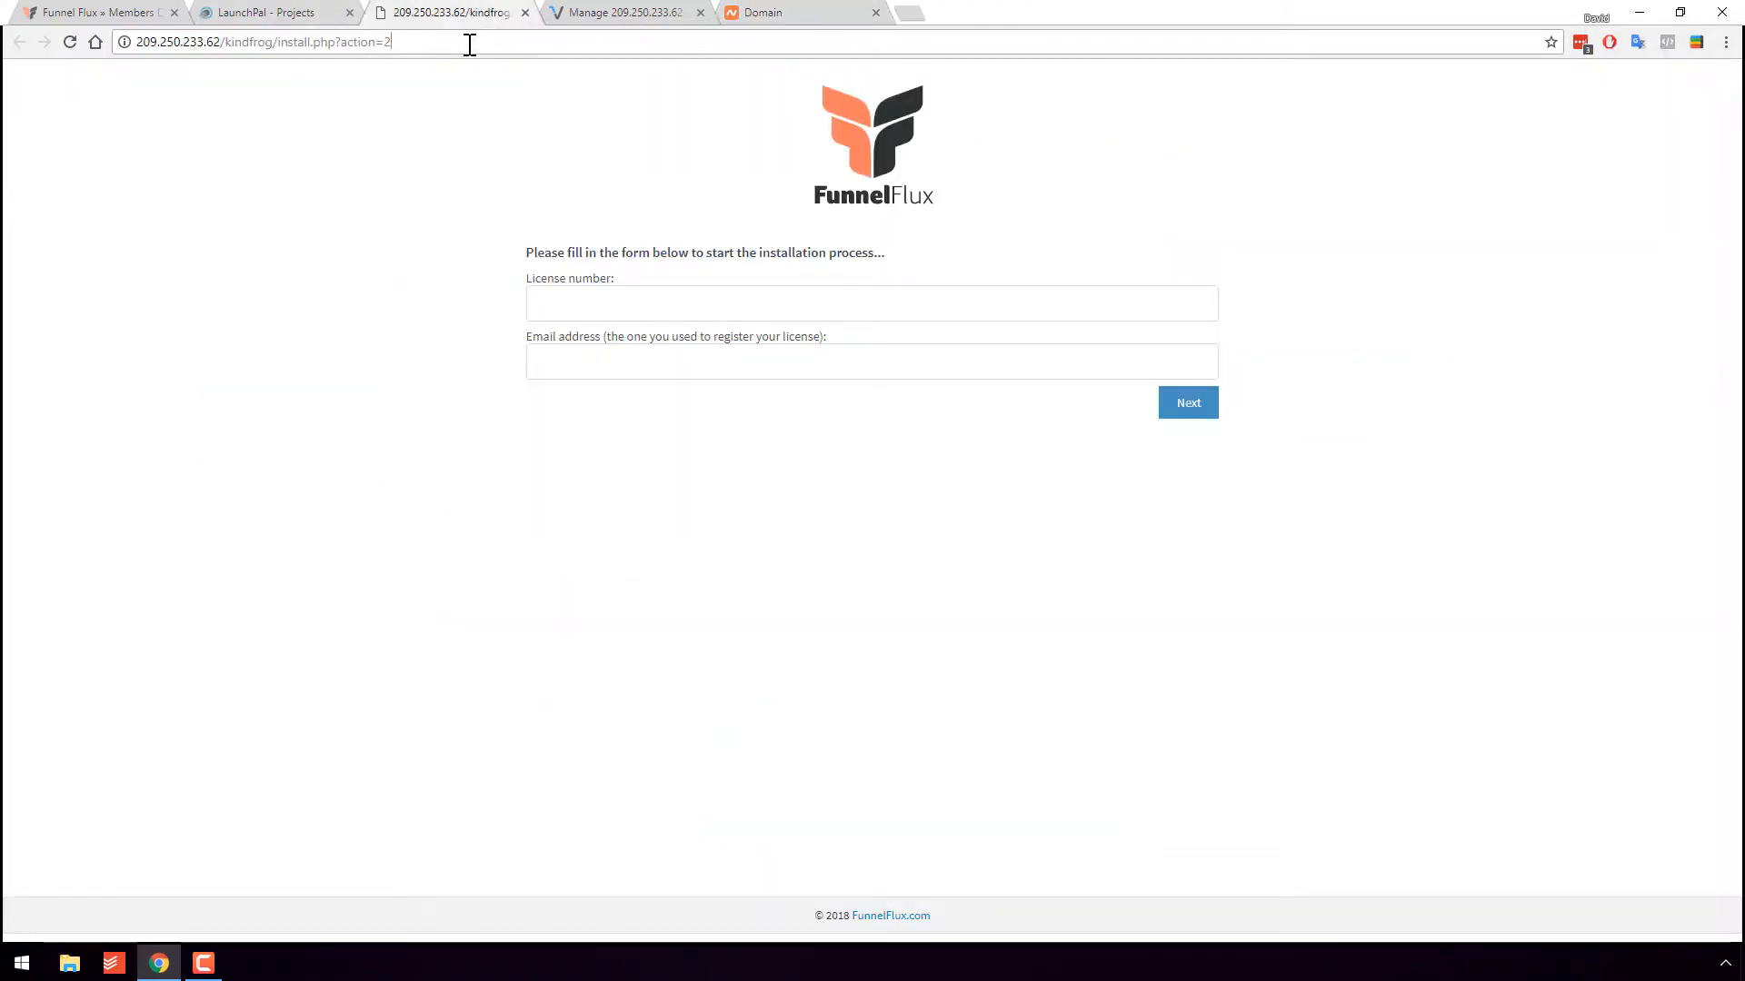
pyautogui.click(777, 12)
pyautogui.click(450, 13)
pyautogui.click(530, 42)
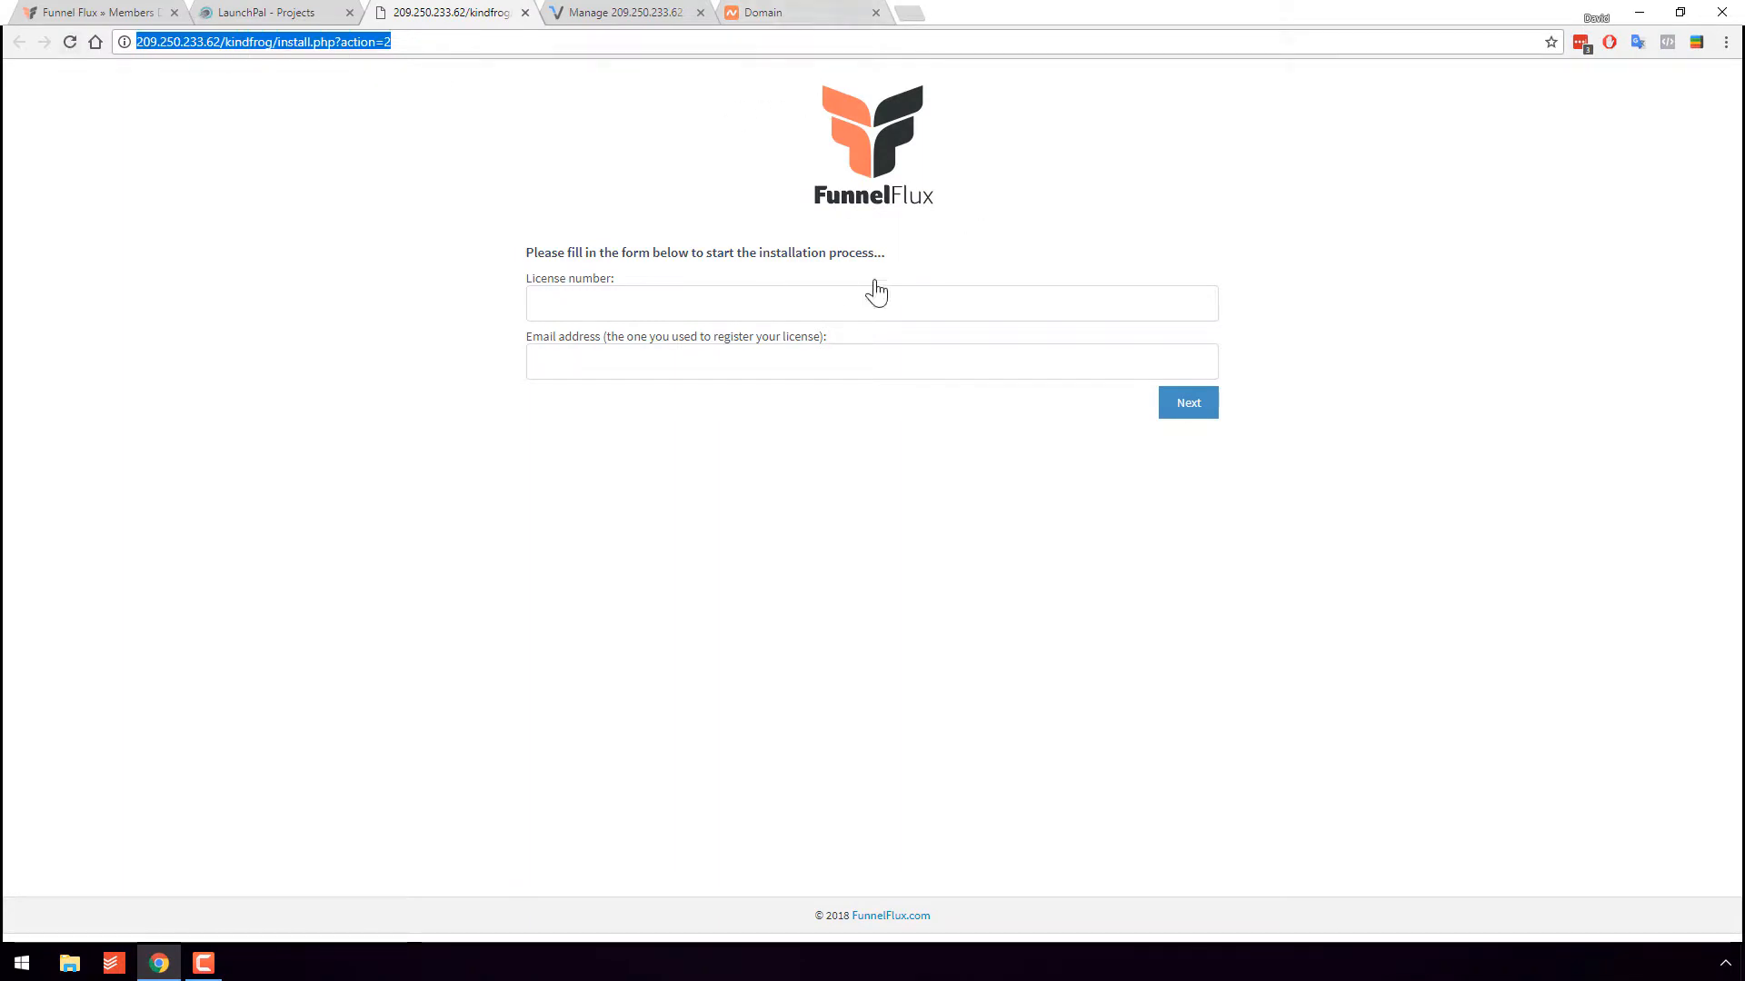
pyautogui.click(221, 42)
pyautogui.moveTo(221, 42); pyautogui.dragTo(8, 36)
pyautogui.press('BackSpace')
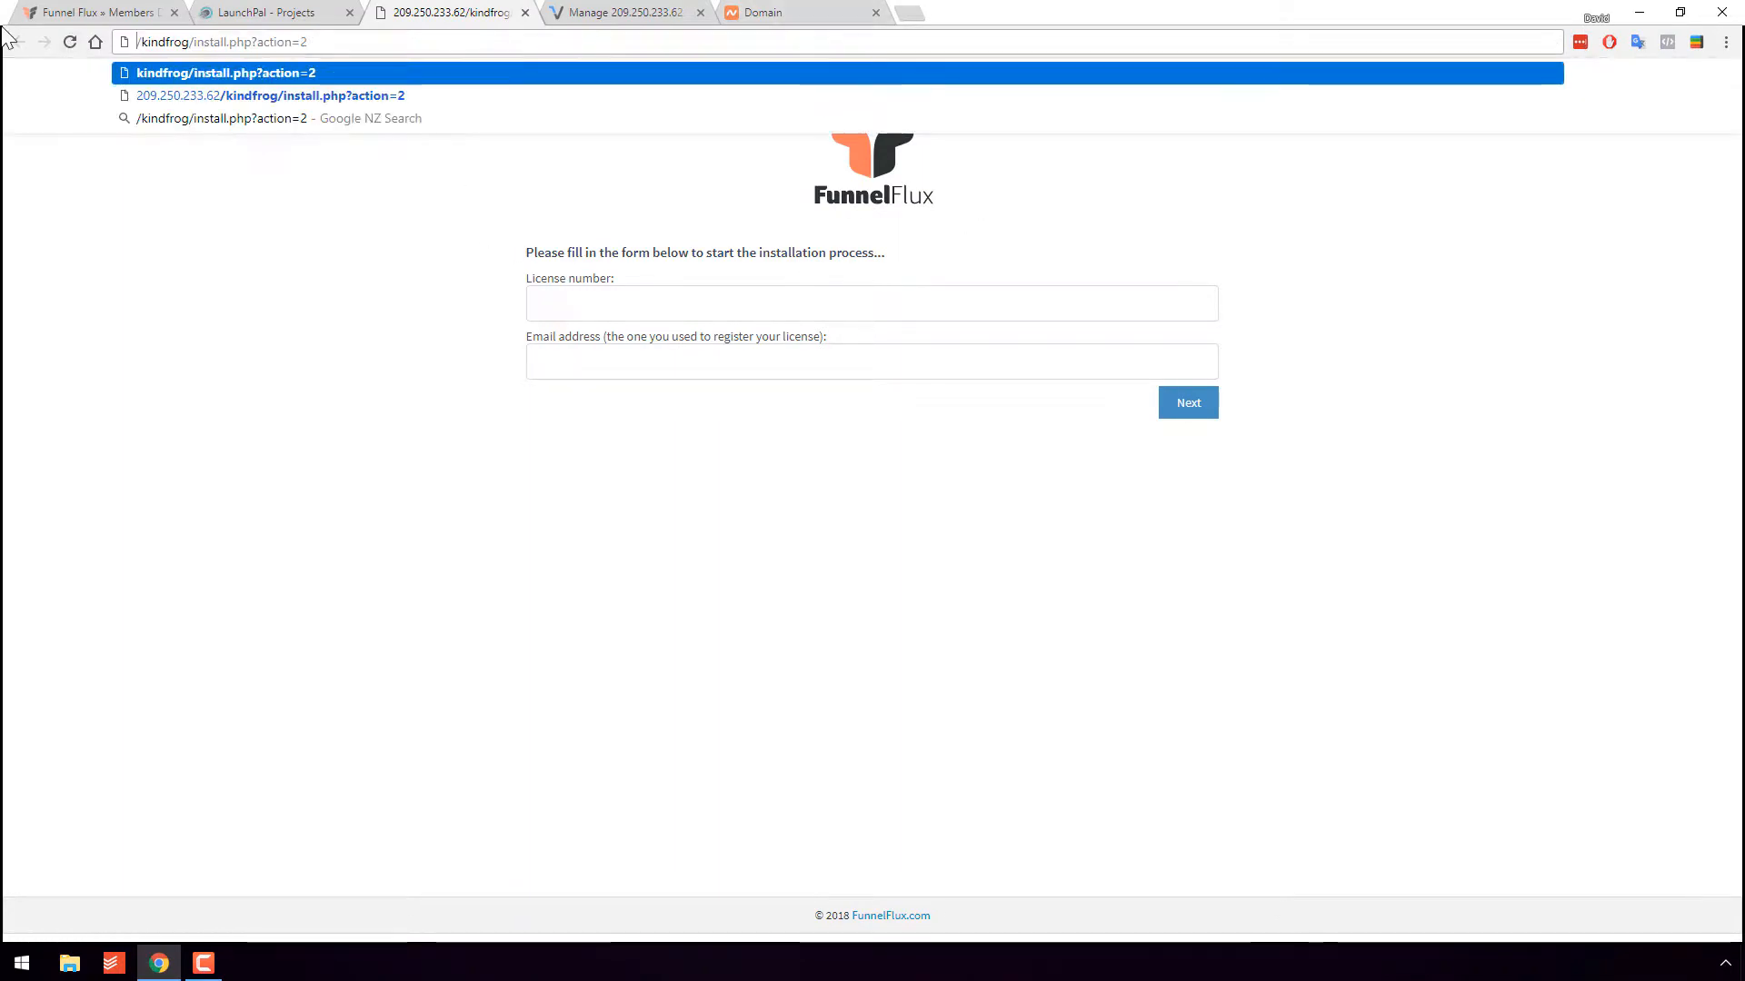
pyautogui.hotkey('ctrl', 'v')
pyautogui.press('Return')
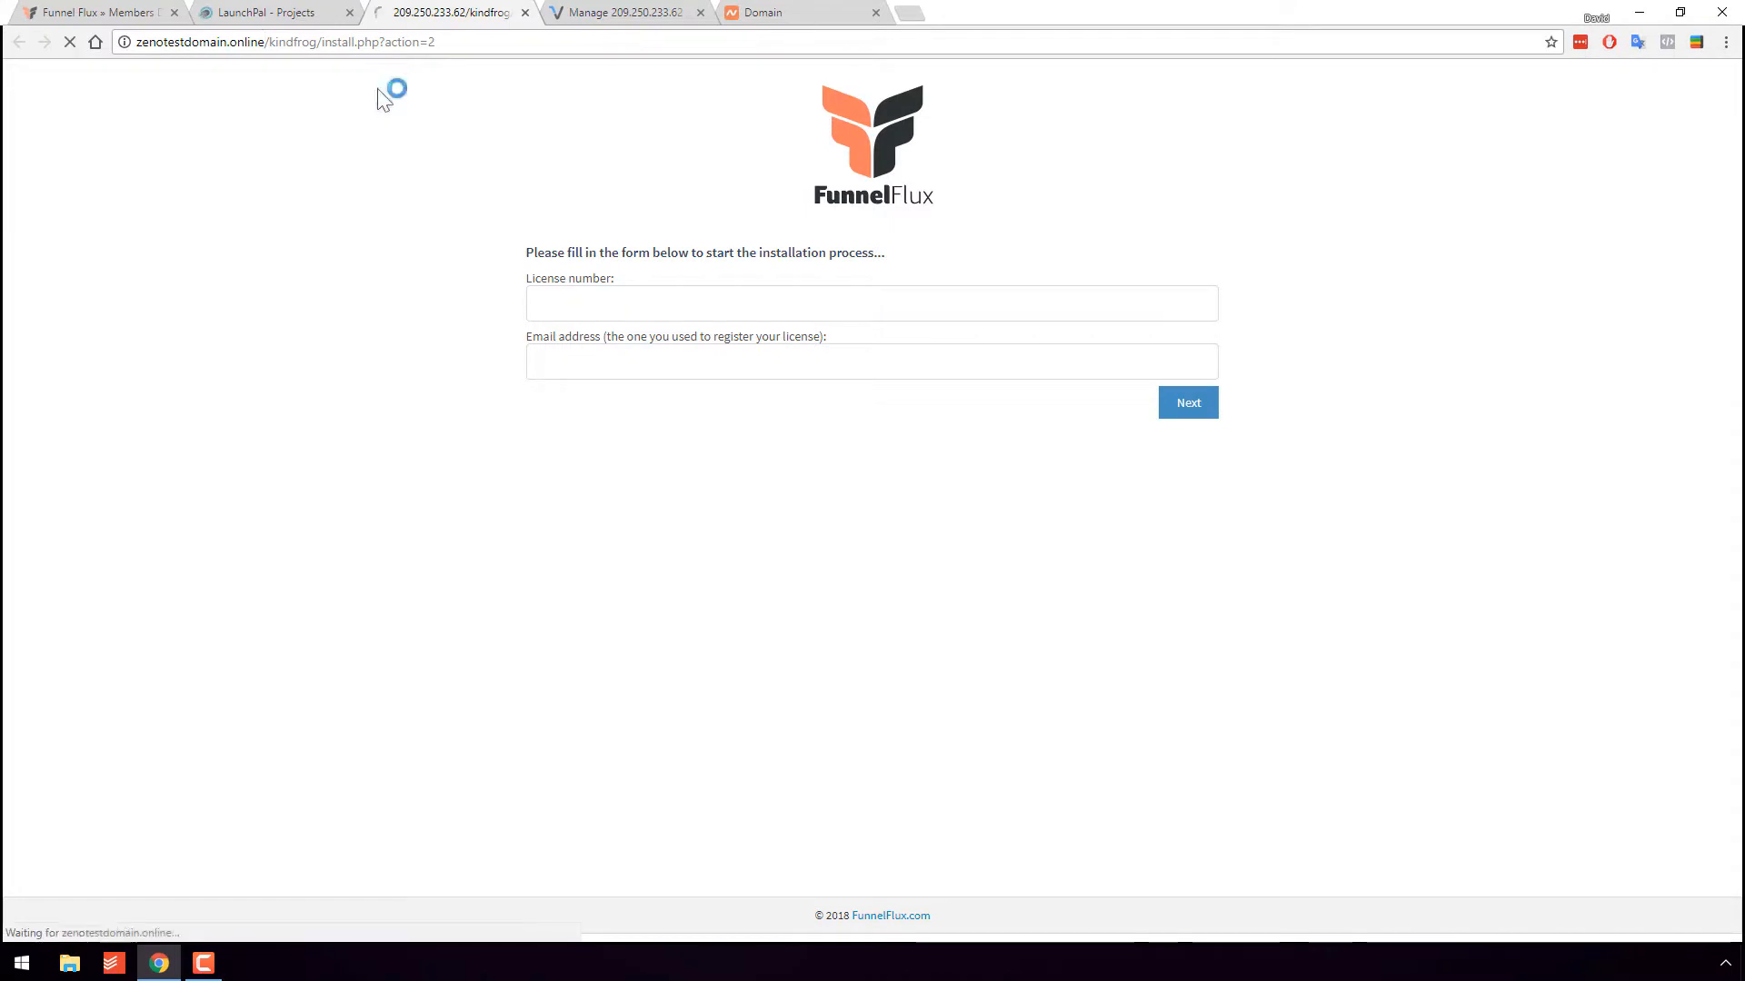
# - Paste the licence key into License number and start typing the registration e-mail
pyautogui.hotkey('ctrl', '1')
pyautogui.click(624, 416)
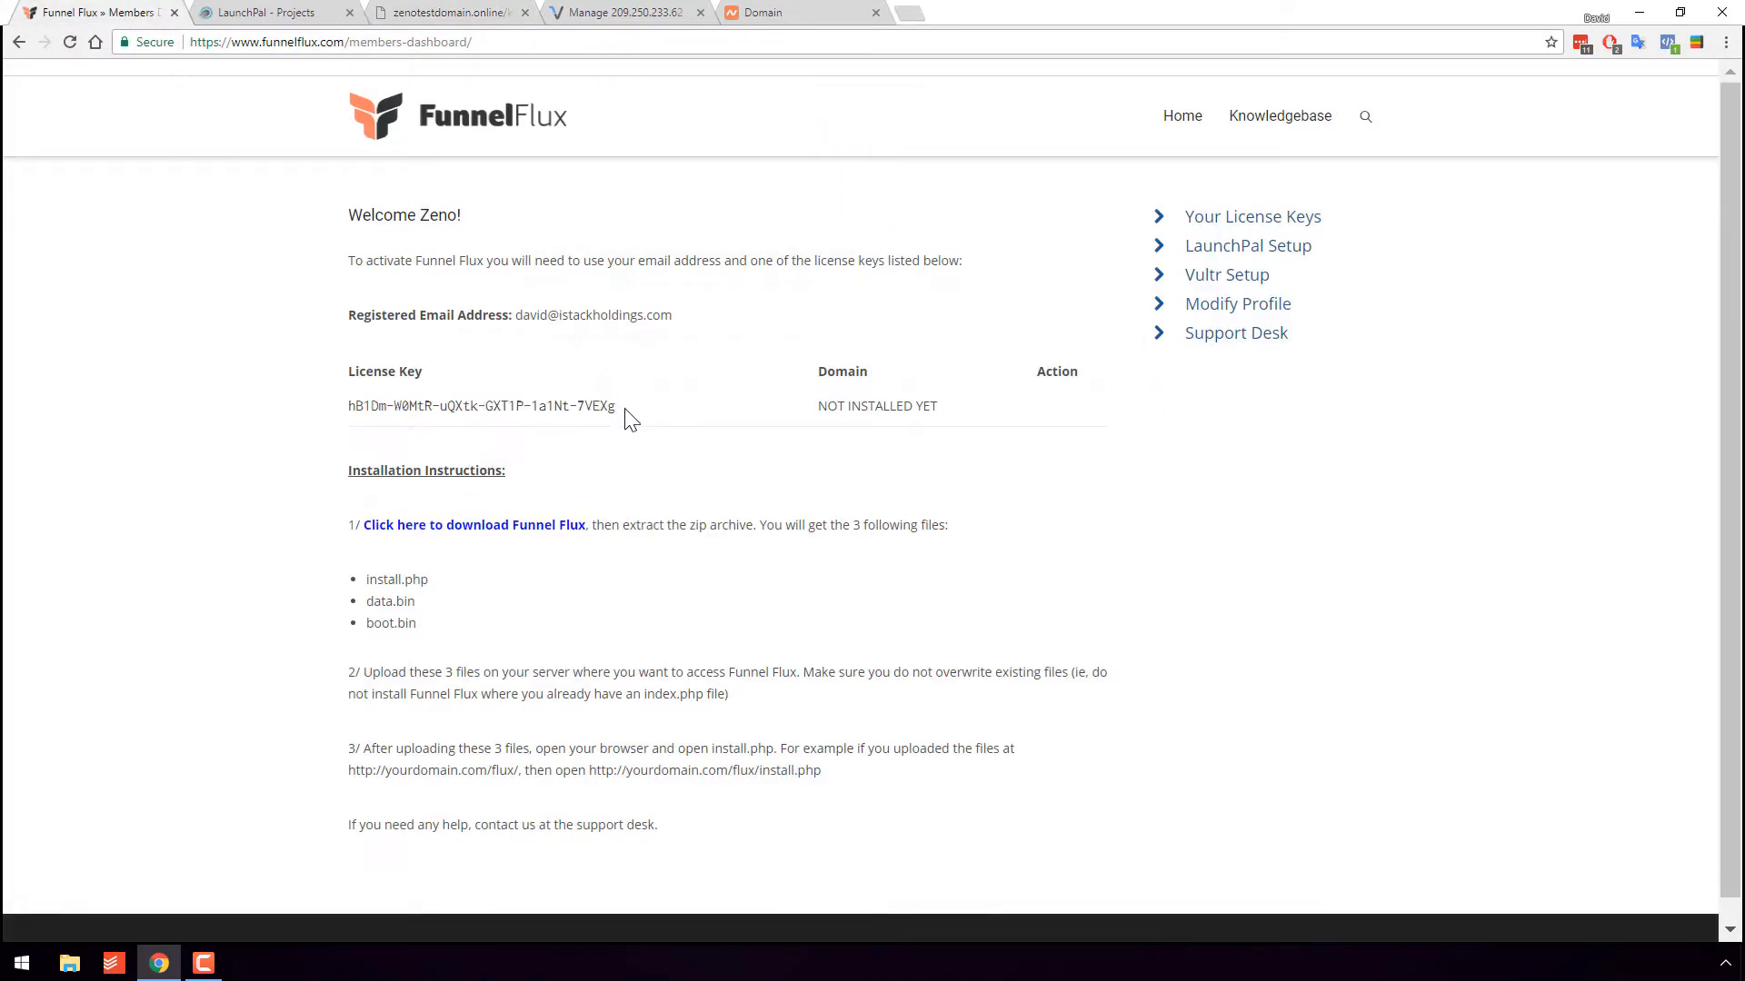
pyautogui.tripleClick(559, 406)
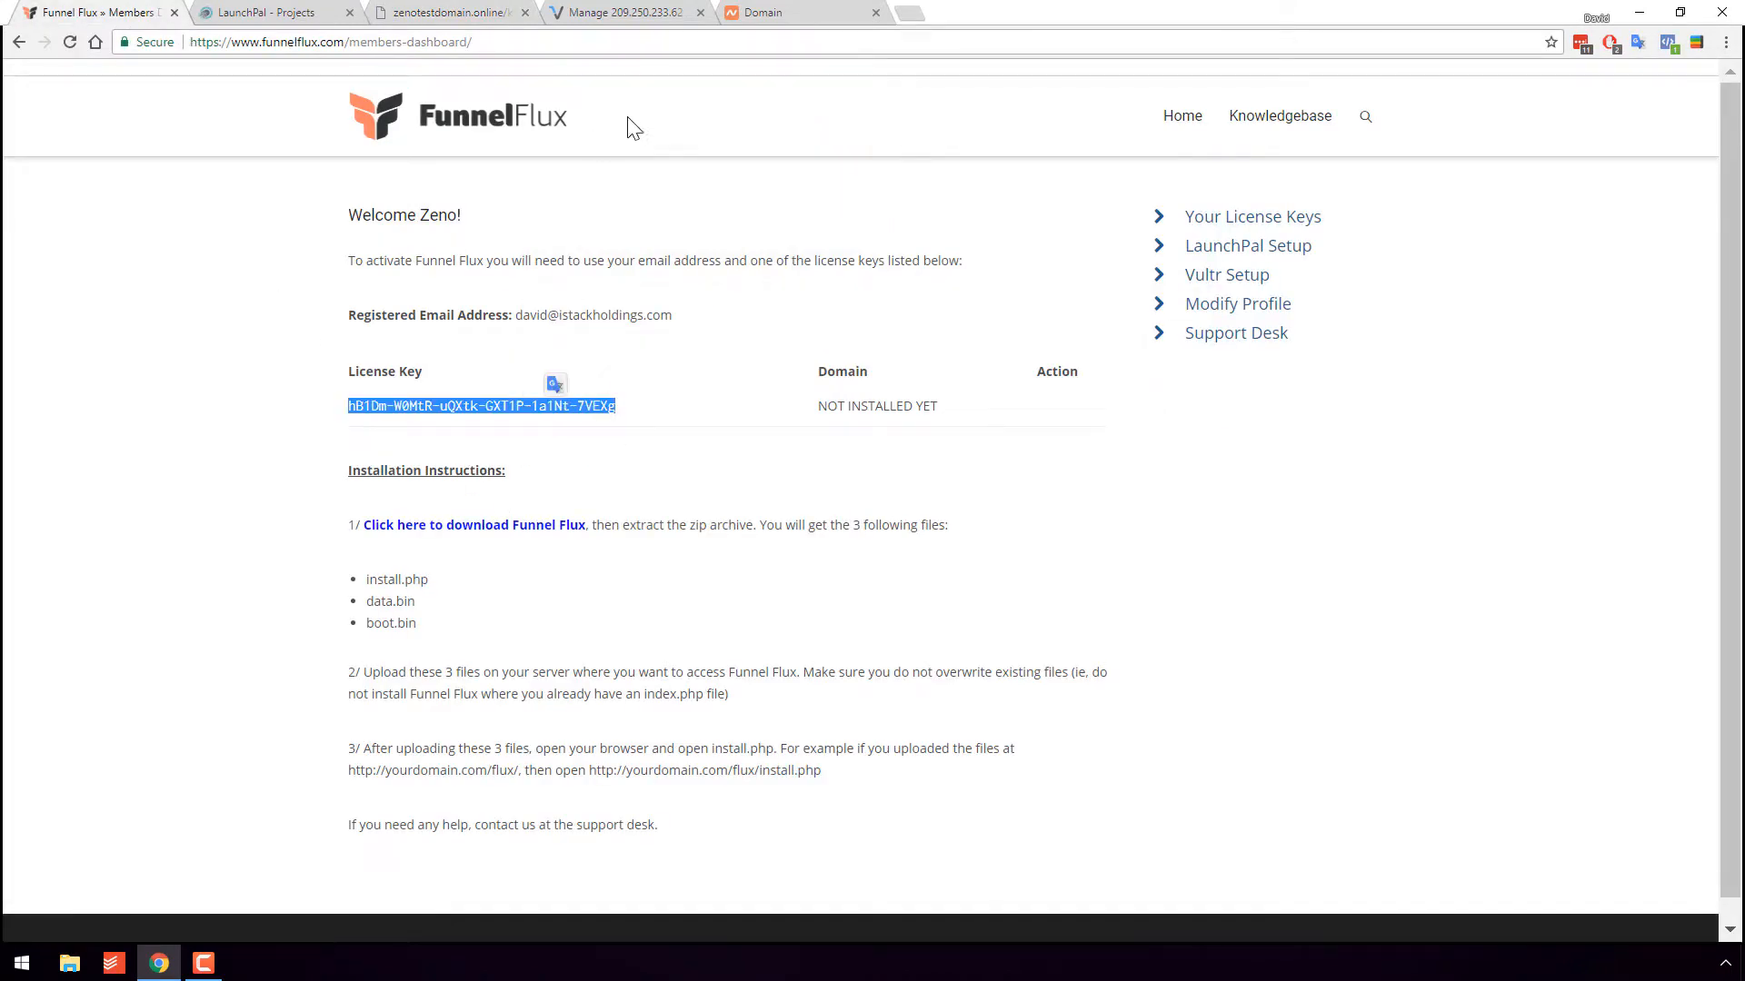
pyautogui.hotkey('ctrl', 'c')
pyautogui.hotkey('ctrl', '3')
pyautogui.click(625, 308)
pyautogui.hotkey('ctrl', 'v')
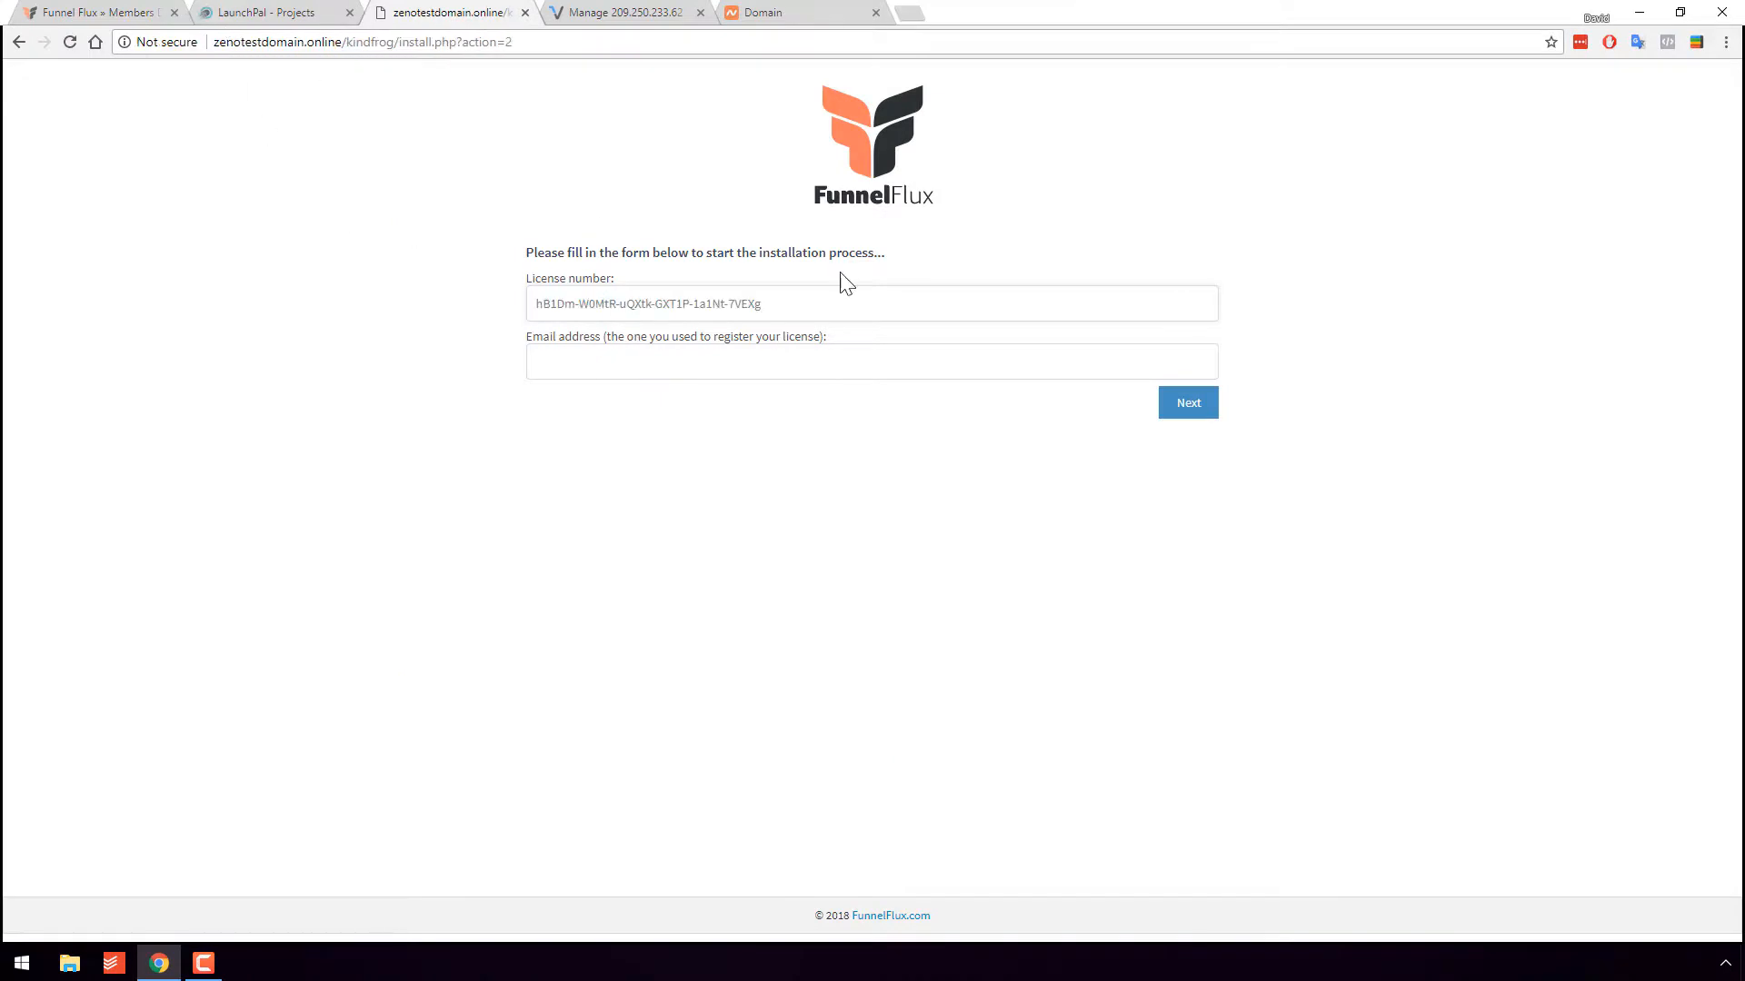
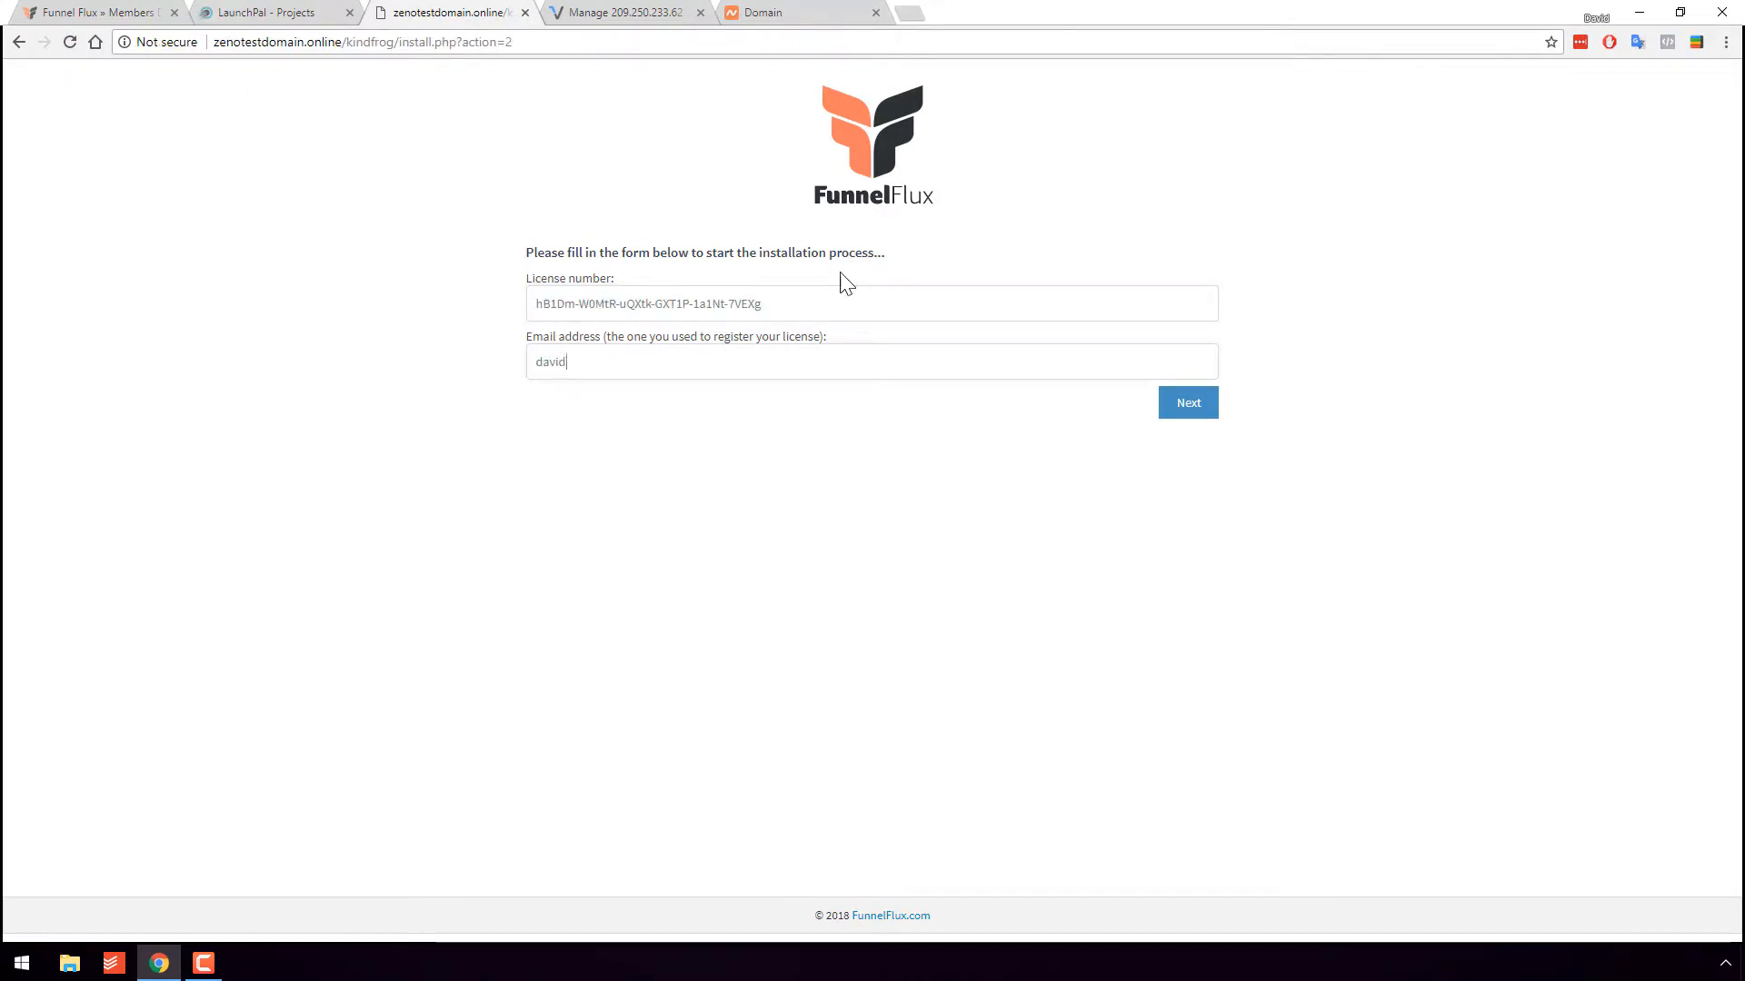
# - Submit the licence step, then enter database name flux with user fluxflux and continue
pyautogui.click(1186, 409)
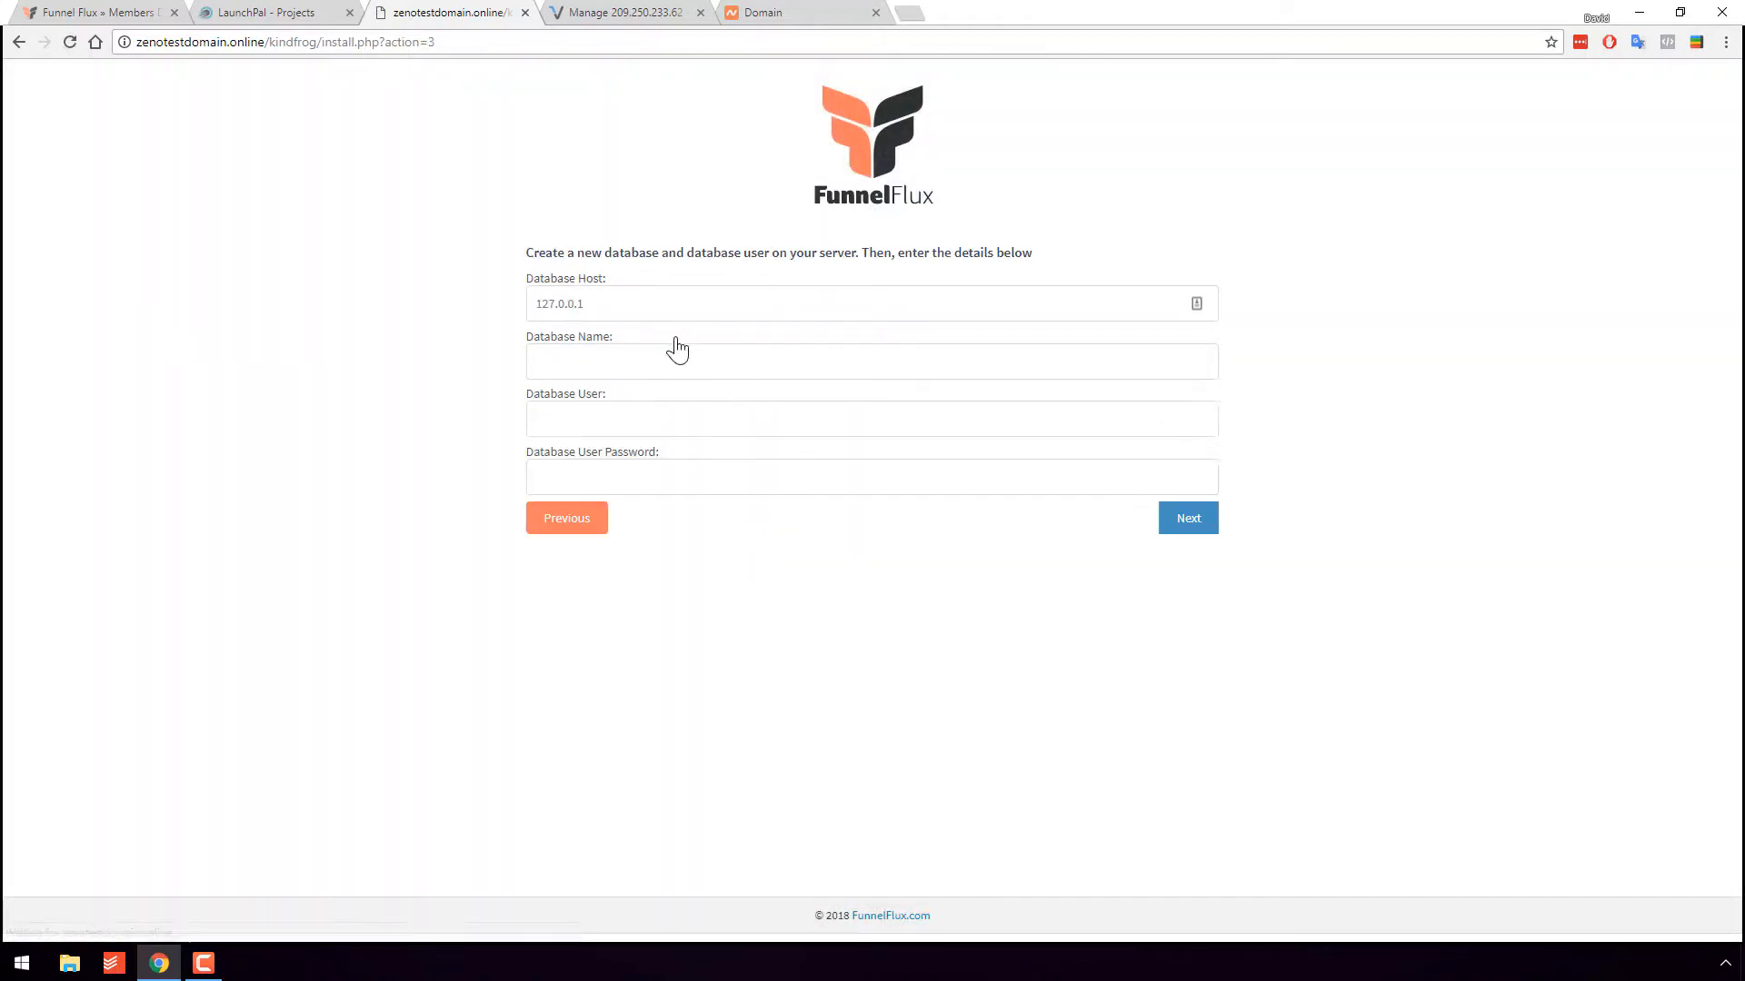
pyautogui.click(668, 350)
pyautogui.write('flux')
pyautogui.press('Tab')
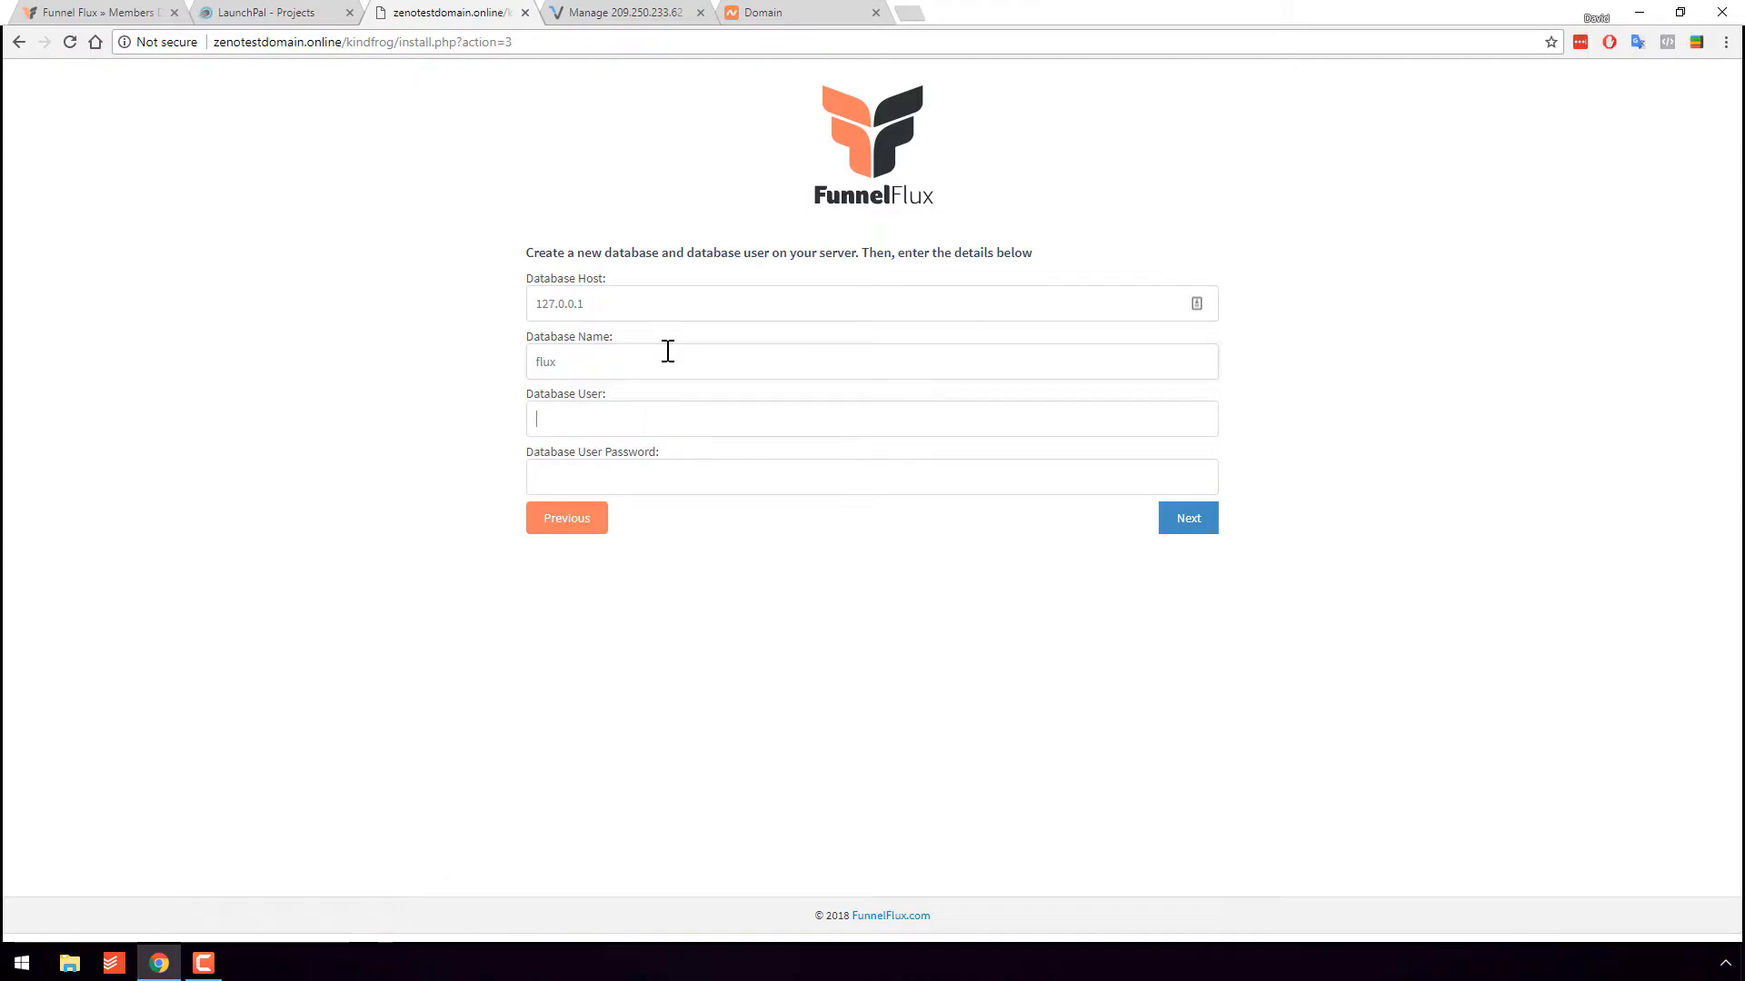
pyautogui.write('fluxflux')
pyautogui.click(1186, 521)
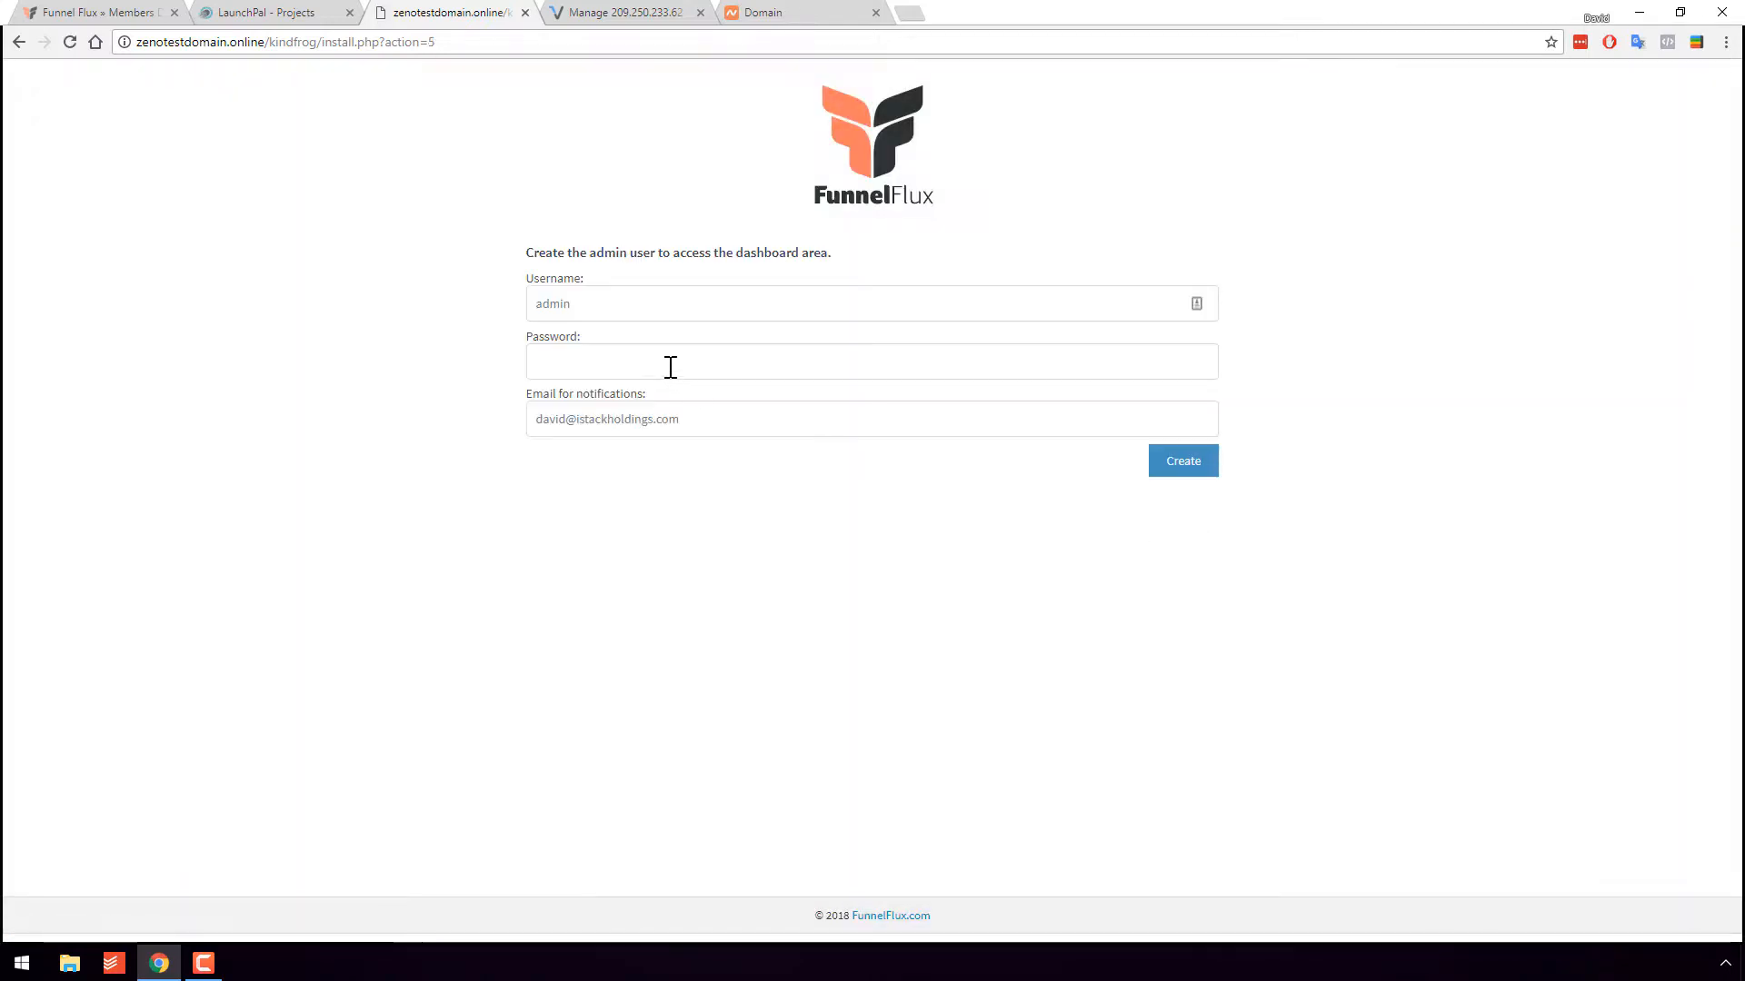
# - Replace the default admin username and enter an admin password
pyautogui.moveTo(691, 313); pyautogui.dragTo(421, 304)
pyautogui.write('zeno')
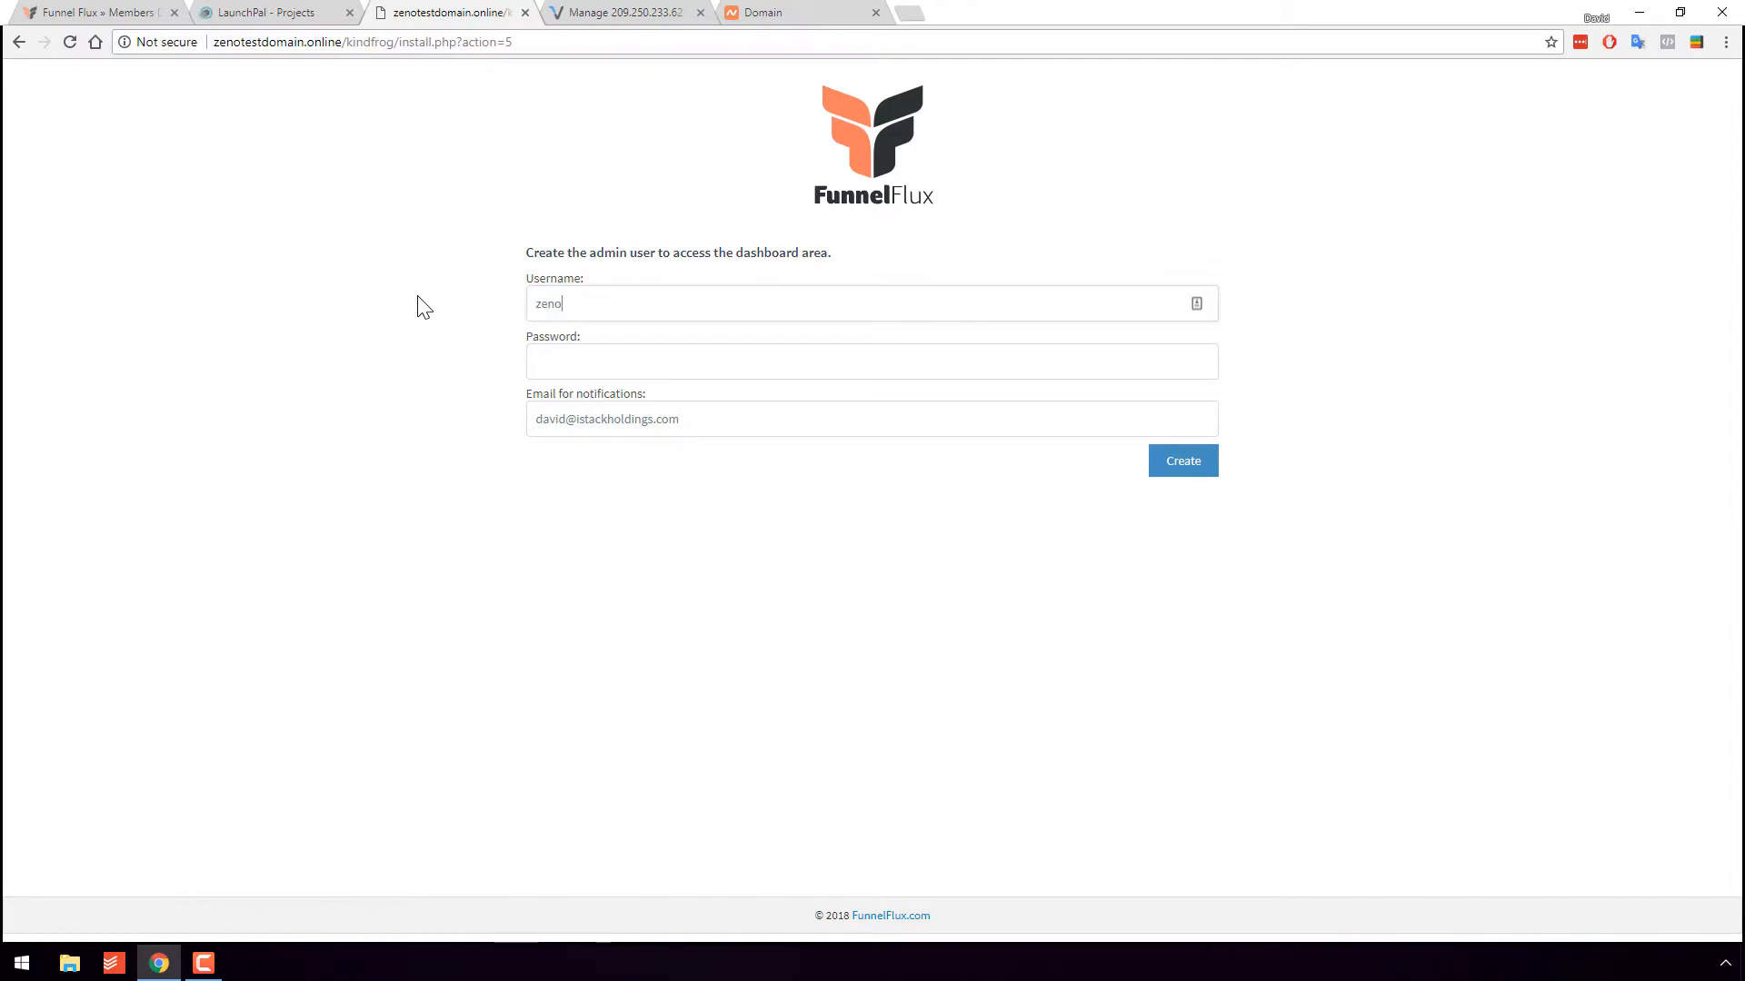
pyautogui.press('Tab')
pyautogui.write('123')
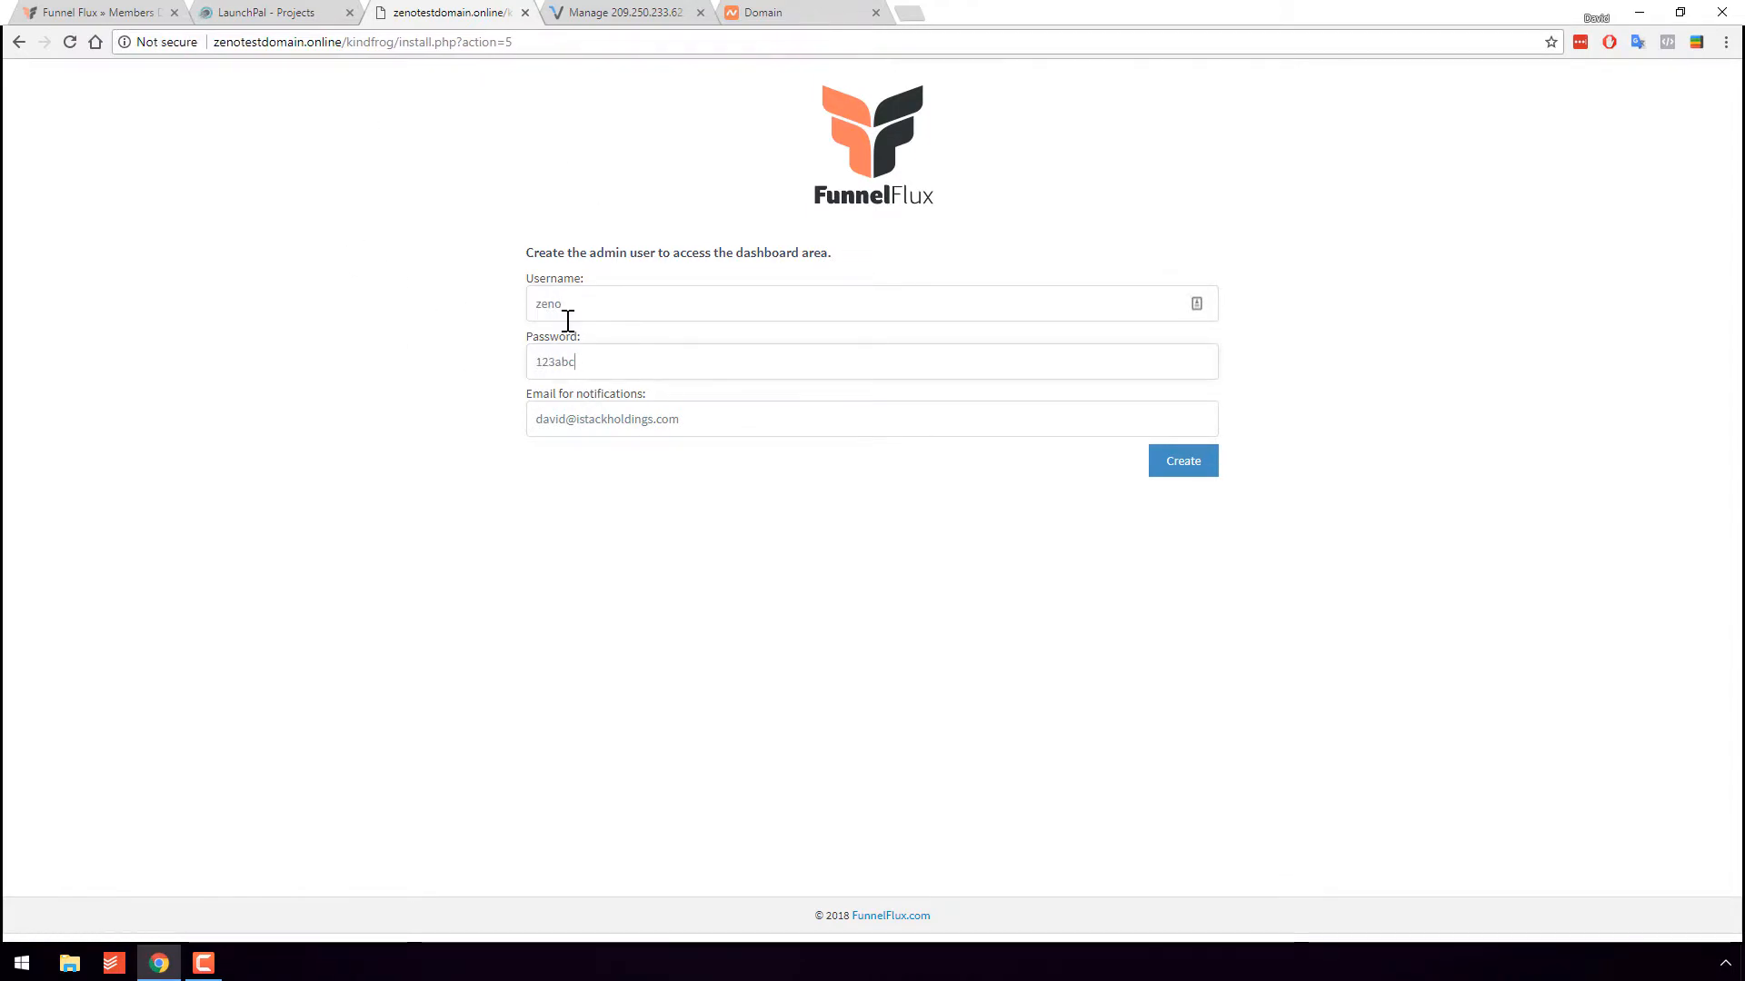
pyautogui.moveTo(615, 354); pyautogui.dragTo(419, 348)
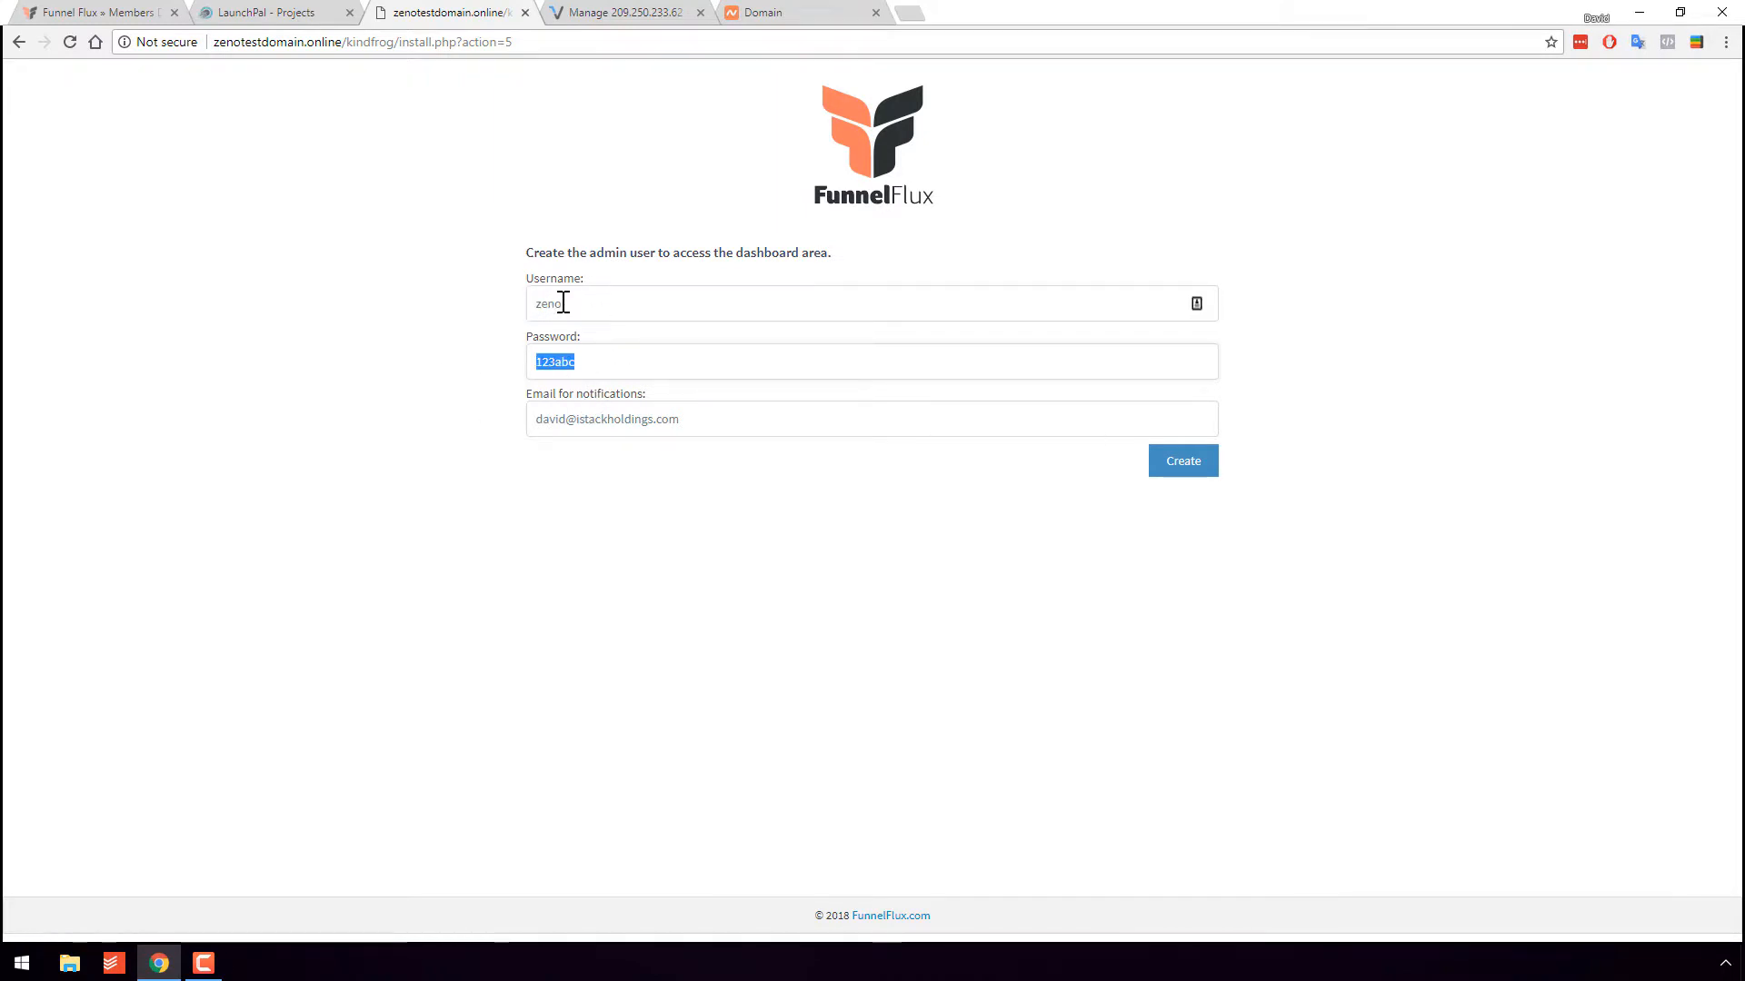
pyautogui.click(360, 376)
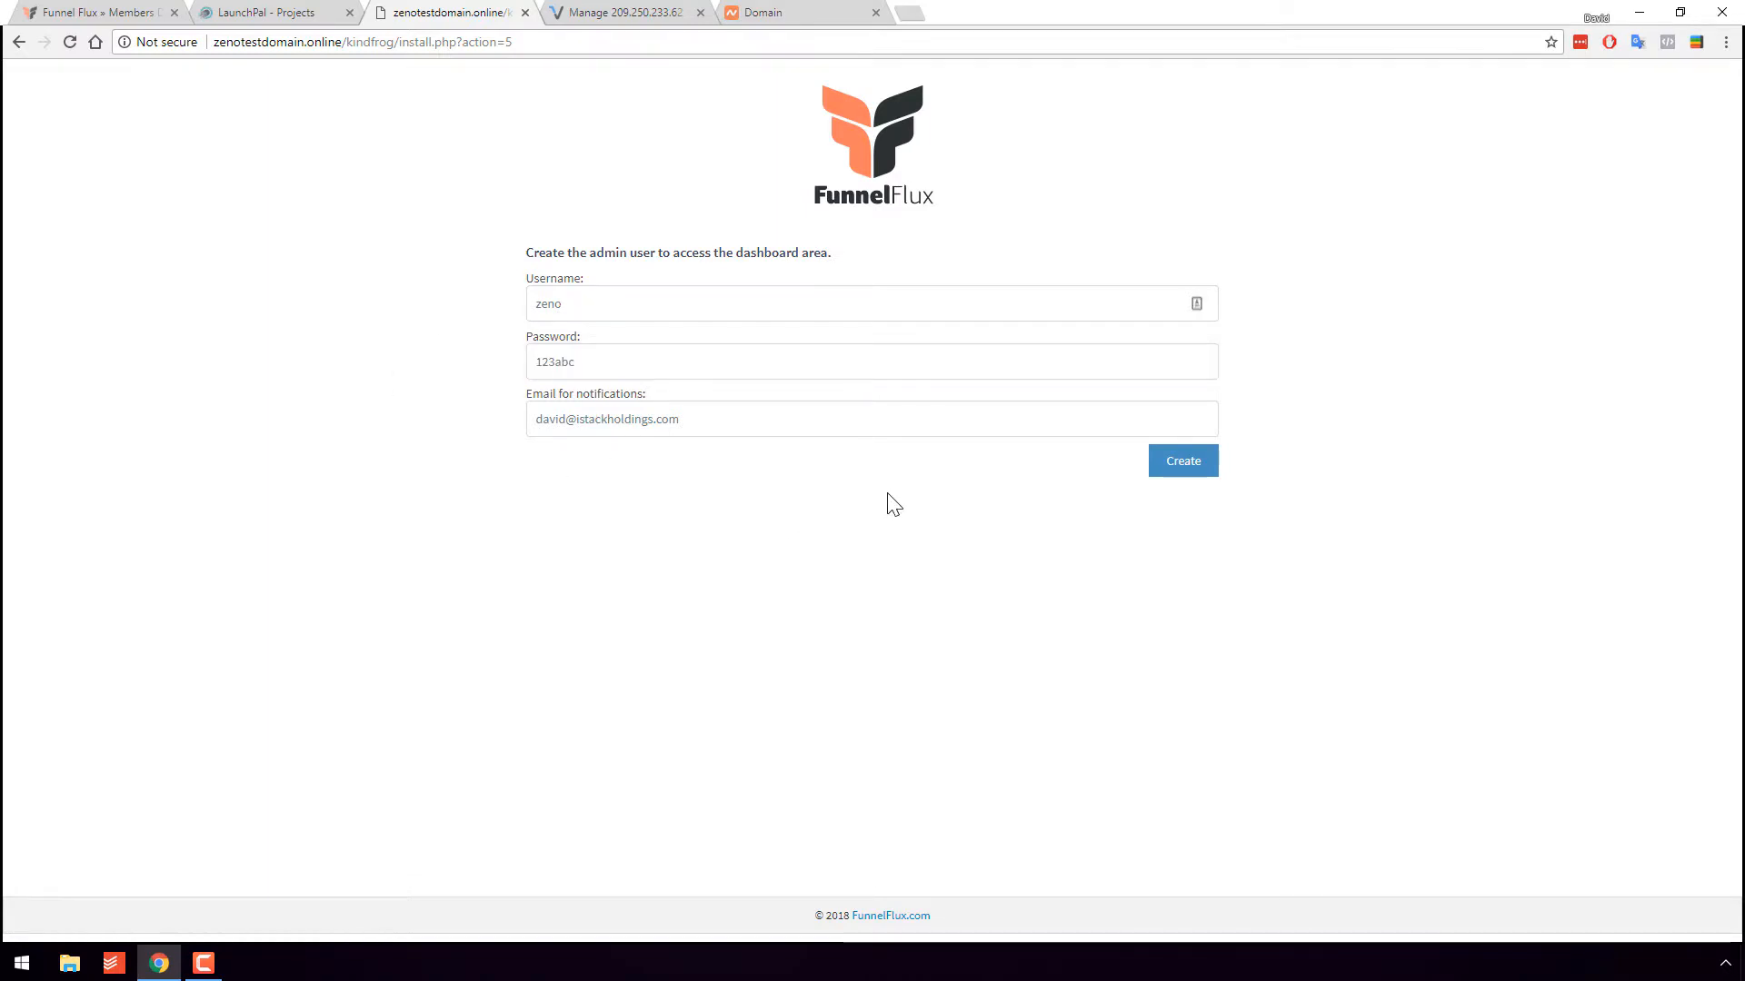
# - Create the admin user and log in to FunnelFlux with the new credentials
pyautogui.click(1181, 473)
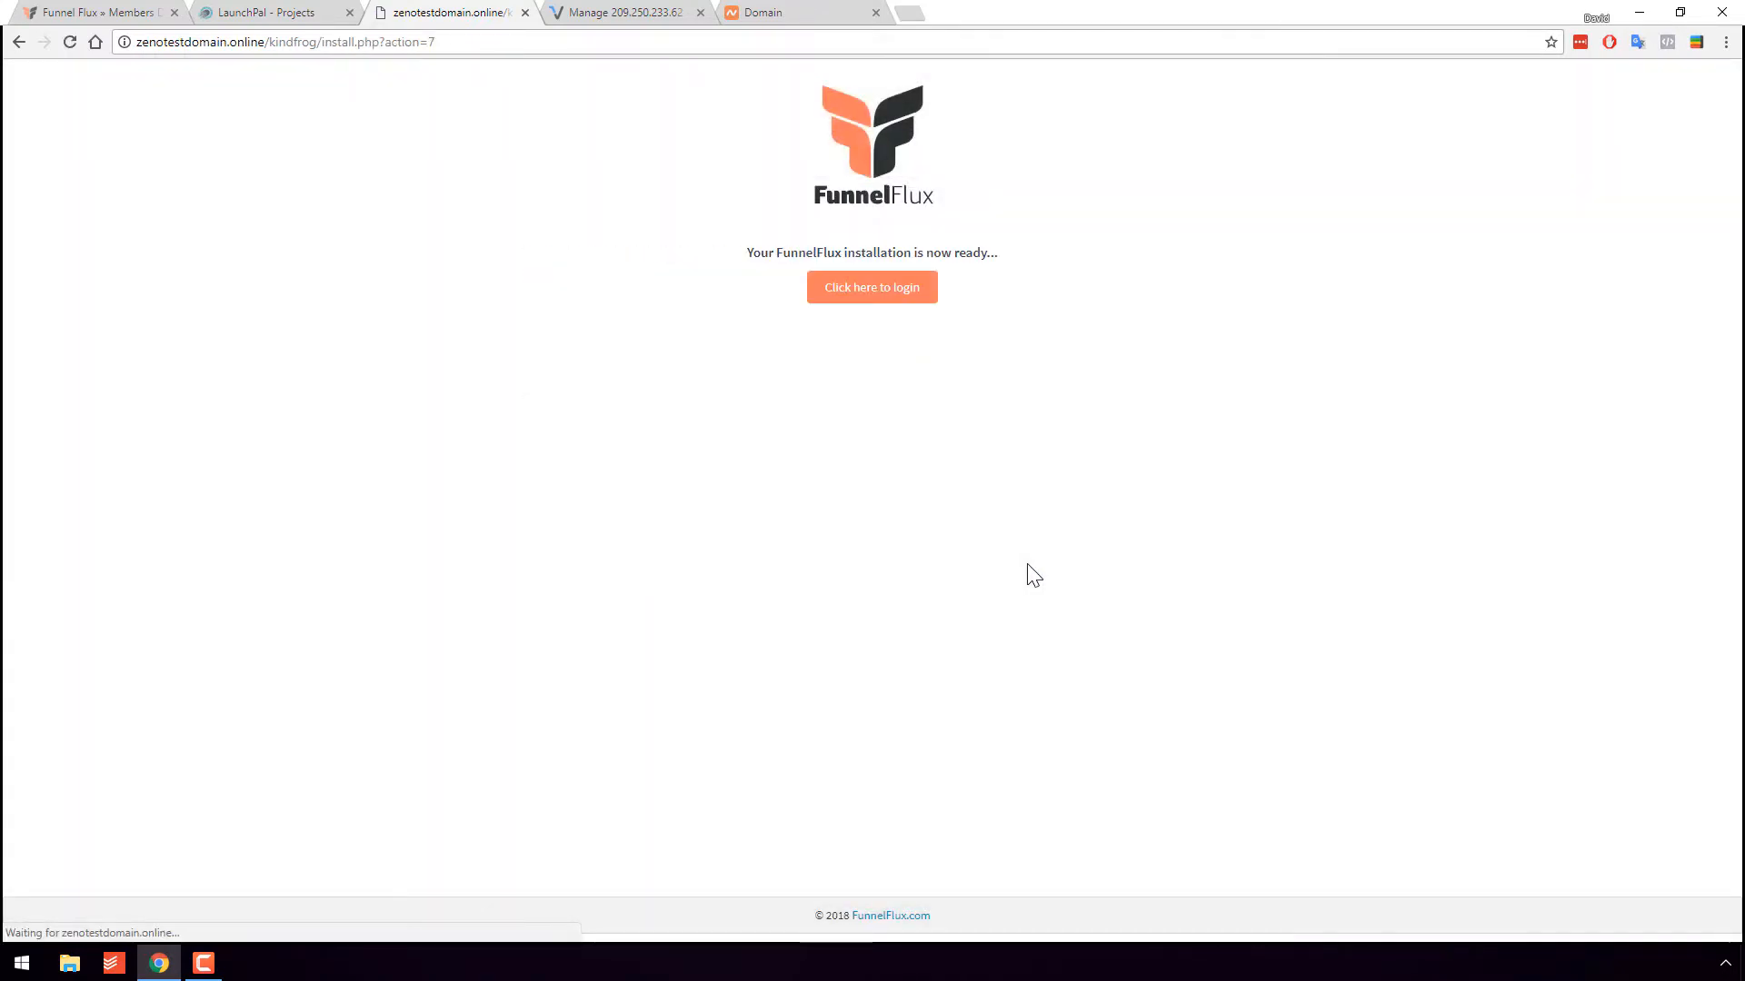
pyautogui.click(887, 298)
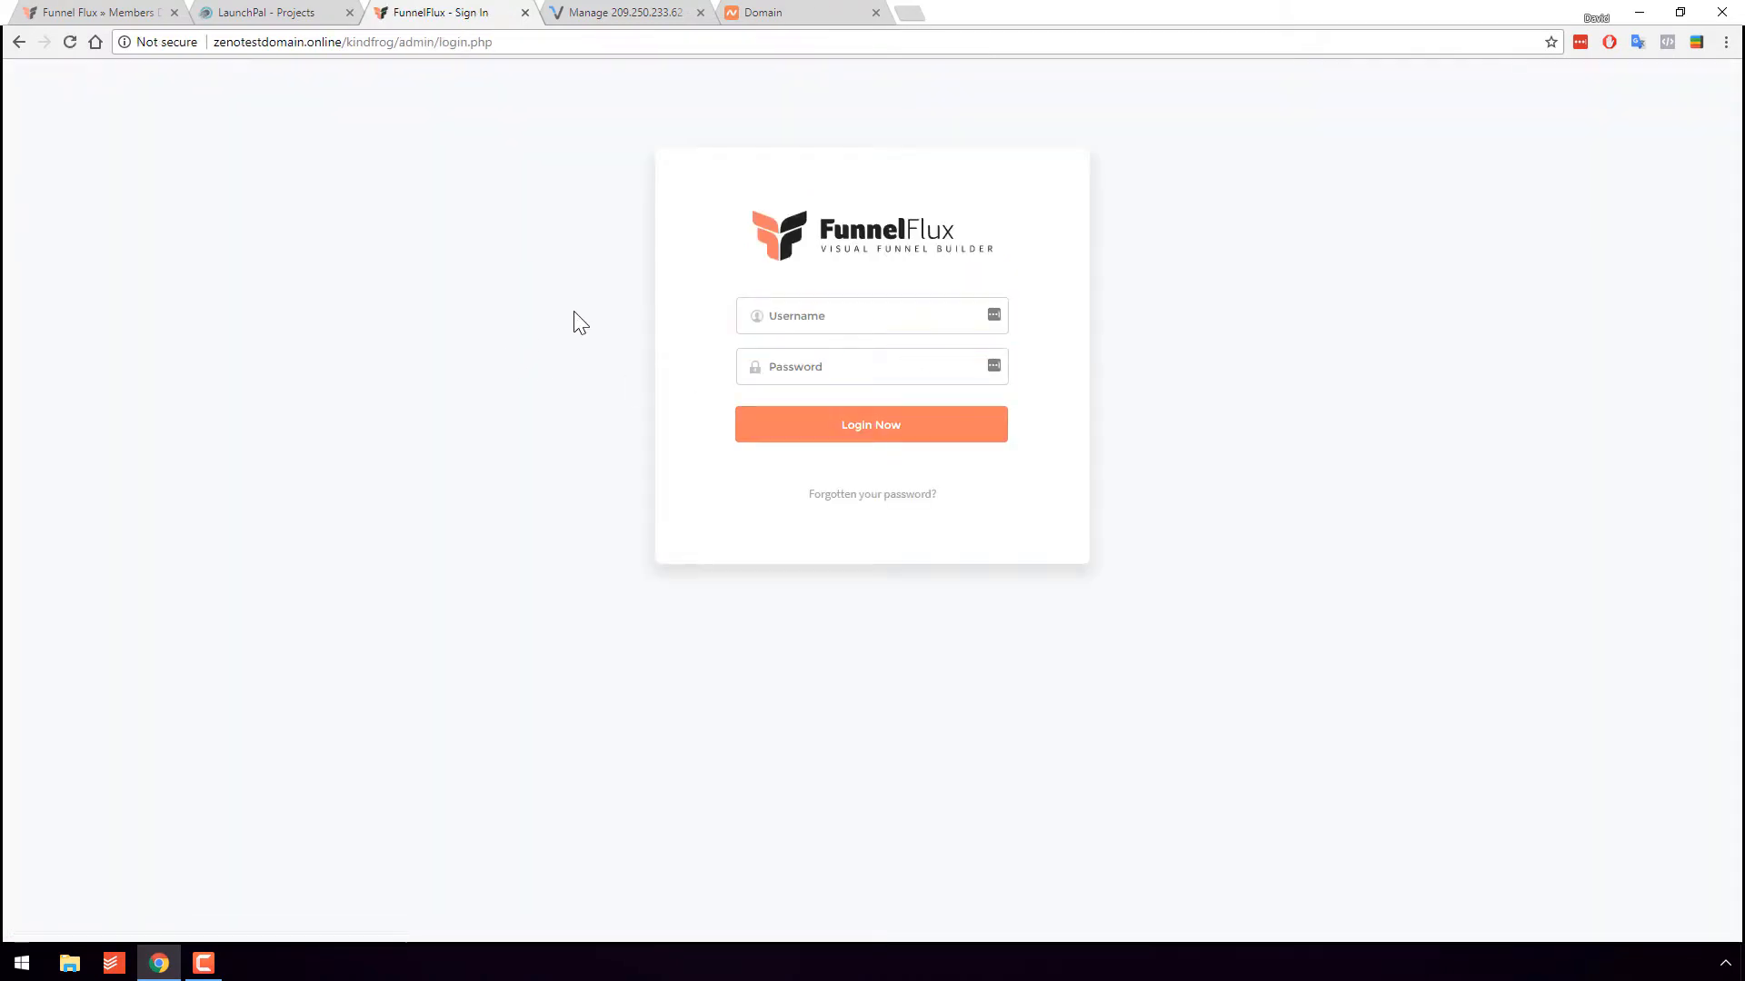
pyautogui.click(872, 325)
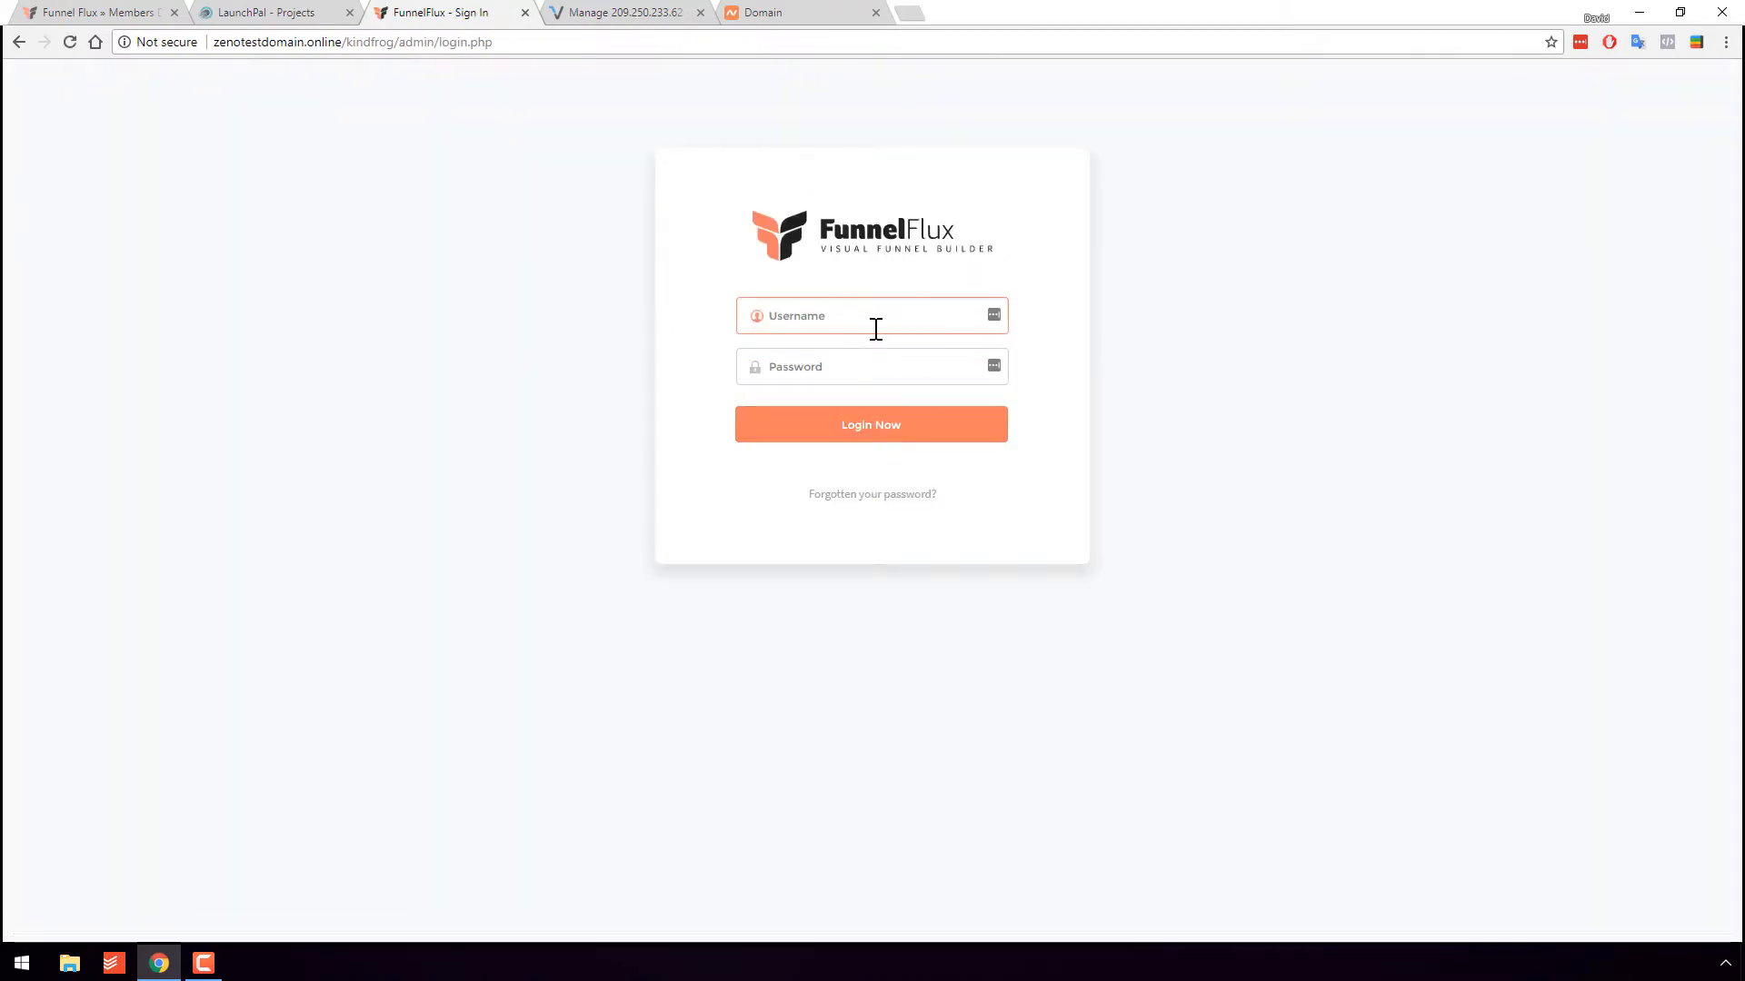
pyautogui.write('zeno')
pyautogui.press('Tab')
pyautogui.write('••••••')
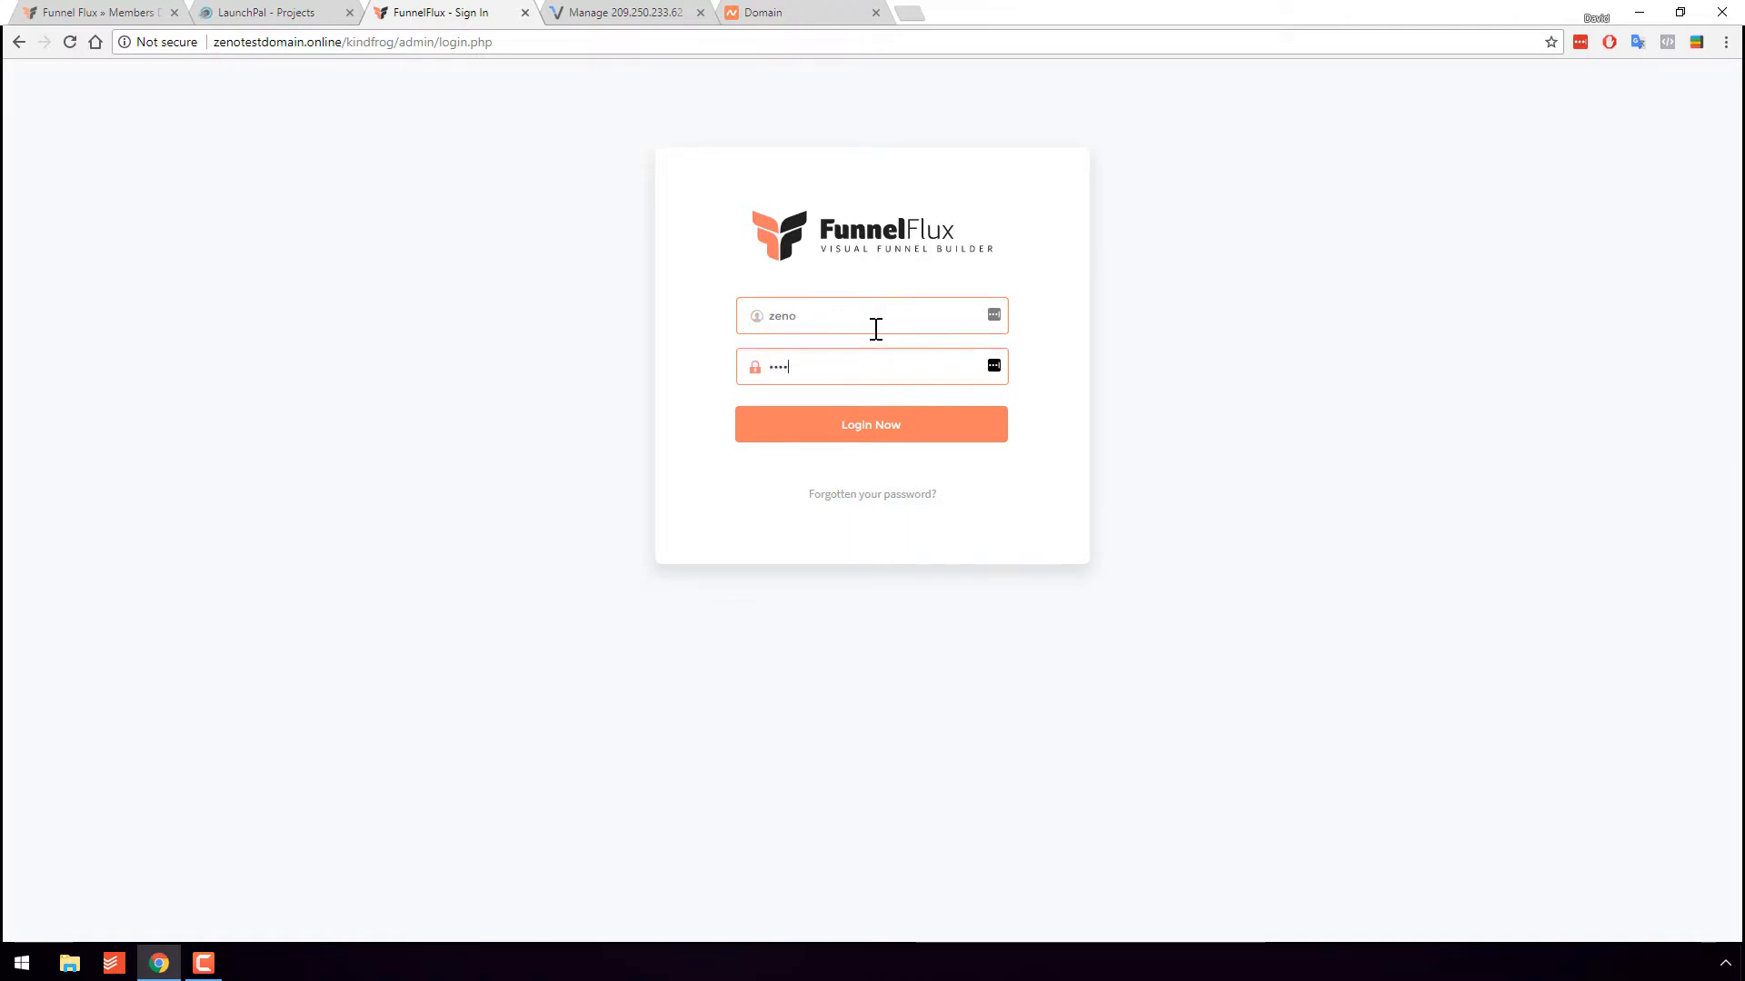
pyautogui.press('Return')
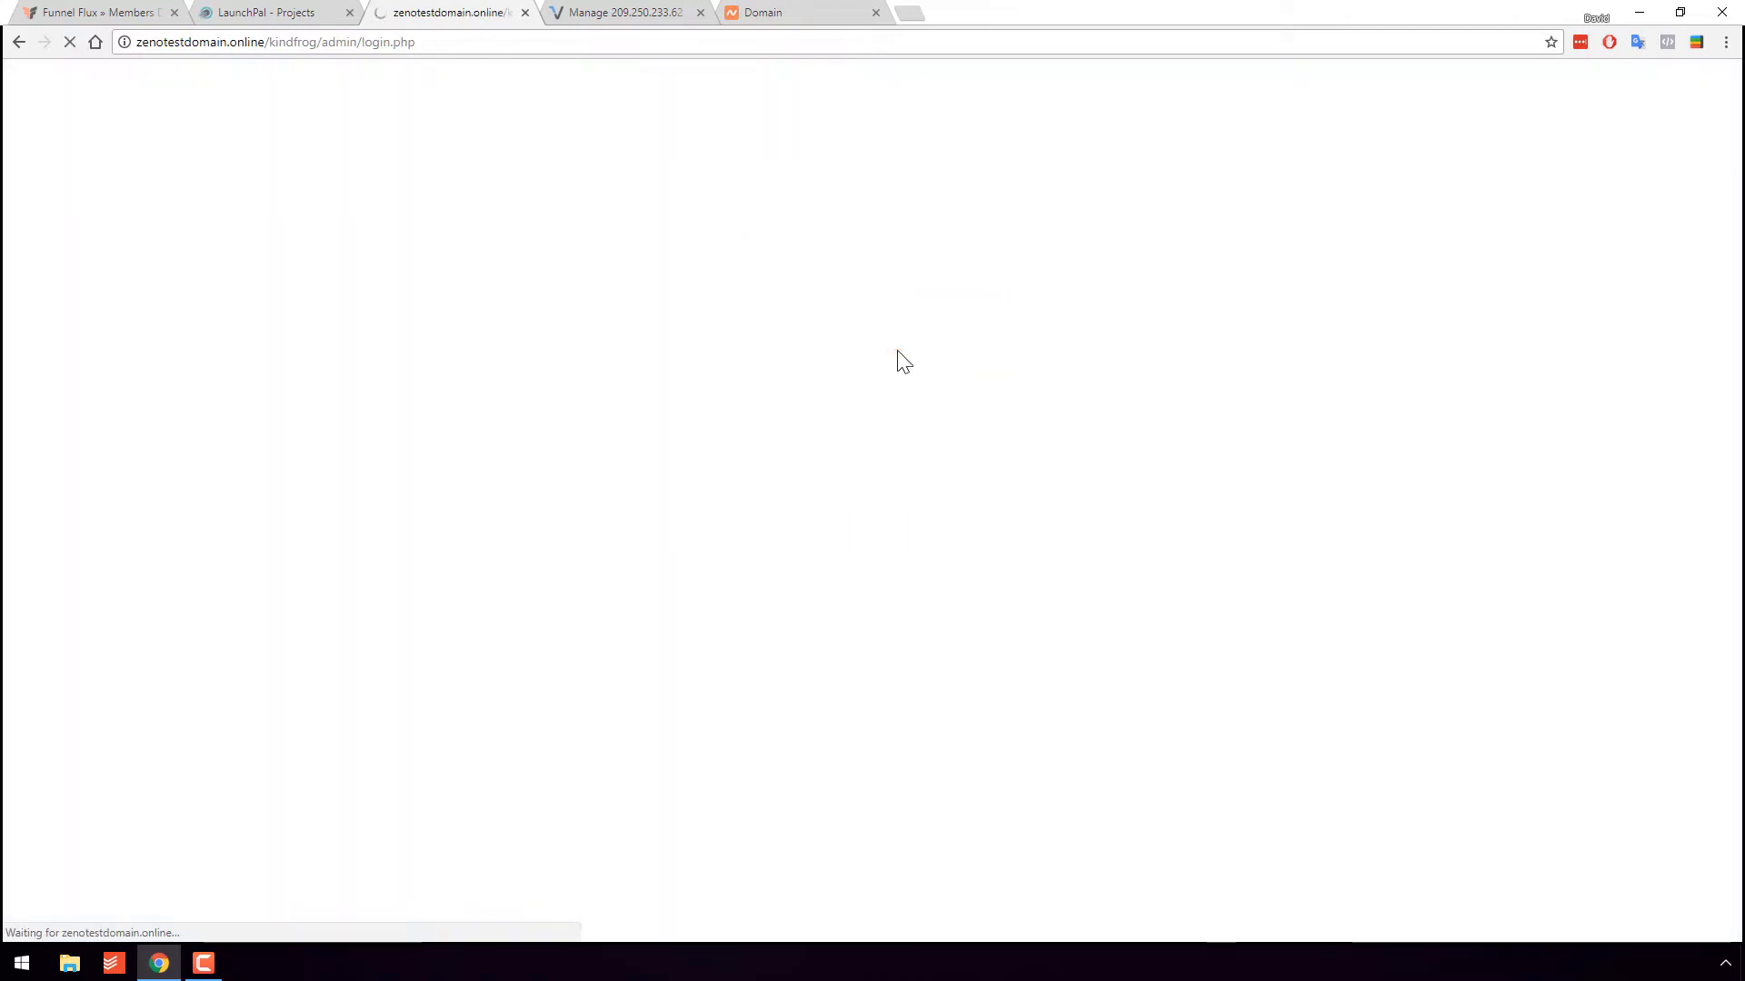
# - Reload the members dashboard to confirm the licence now lists zenotestdomain.online
pyautogui.click(96, 12)
pyautogui.click(163, 306)
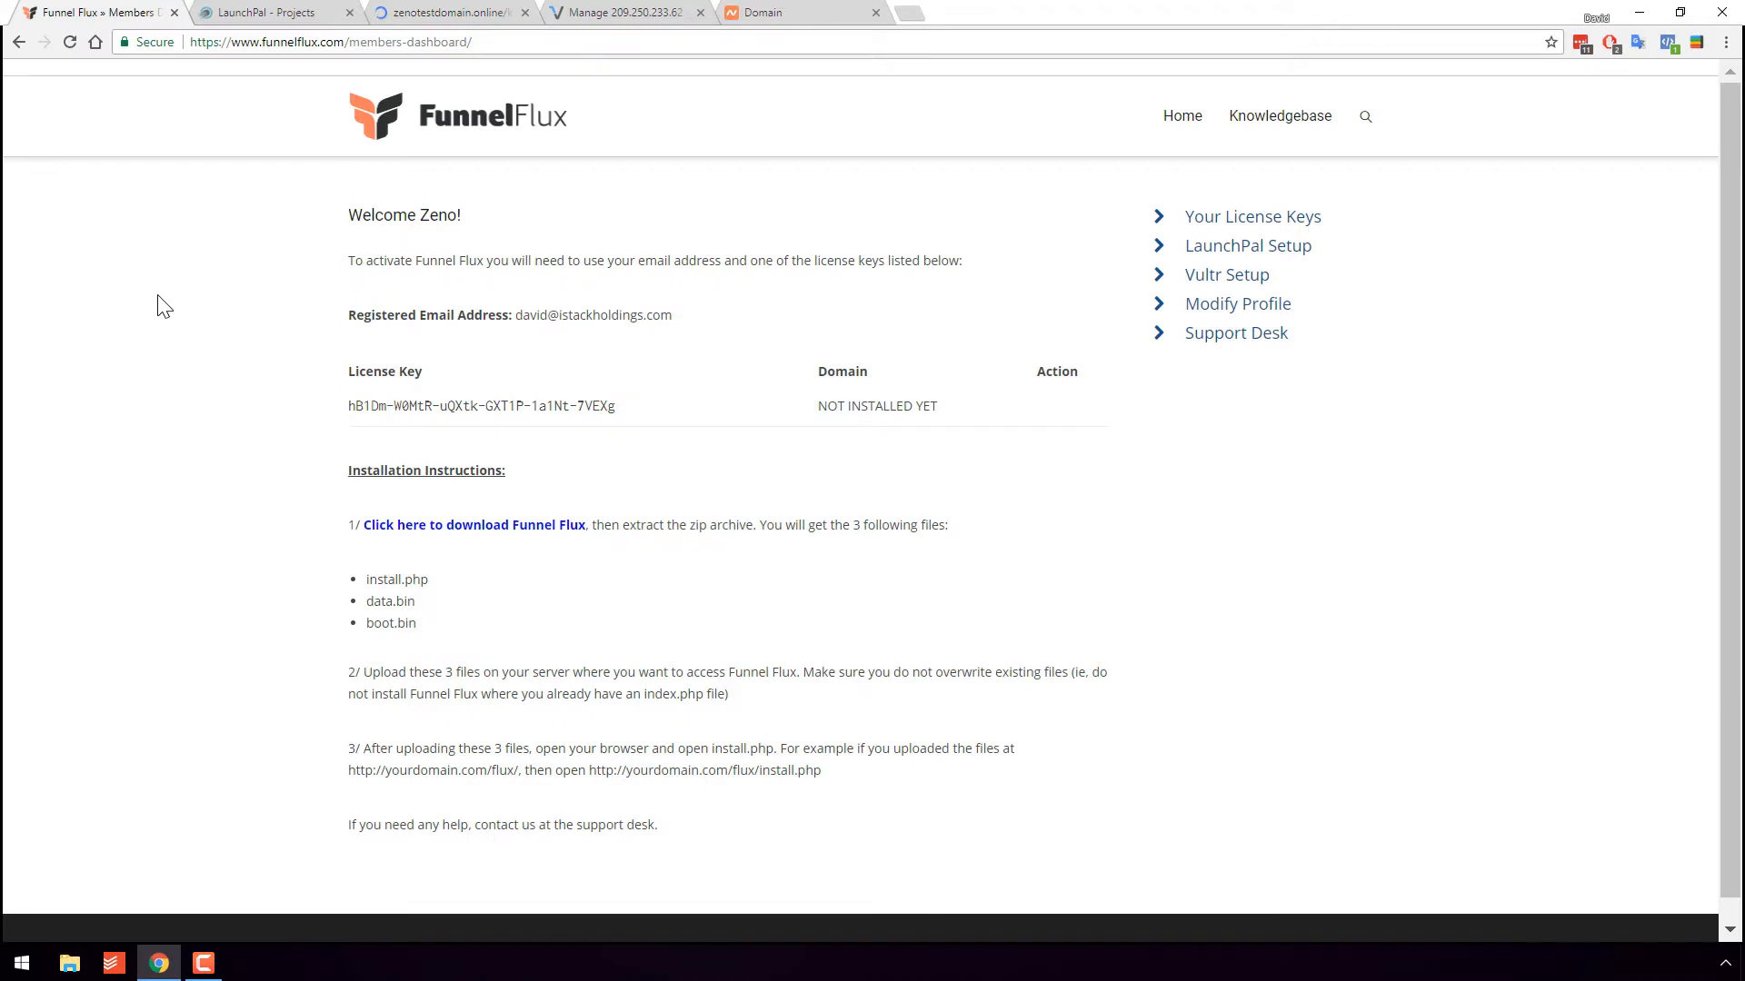
pyautogui.press('F5')
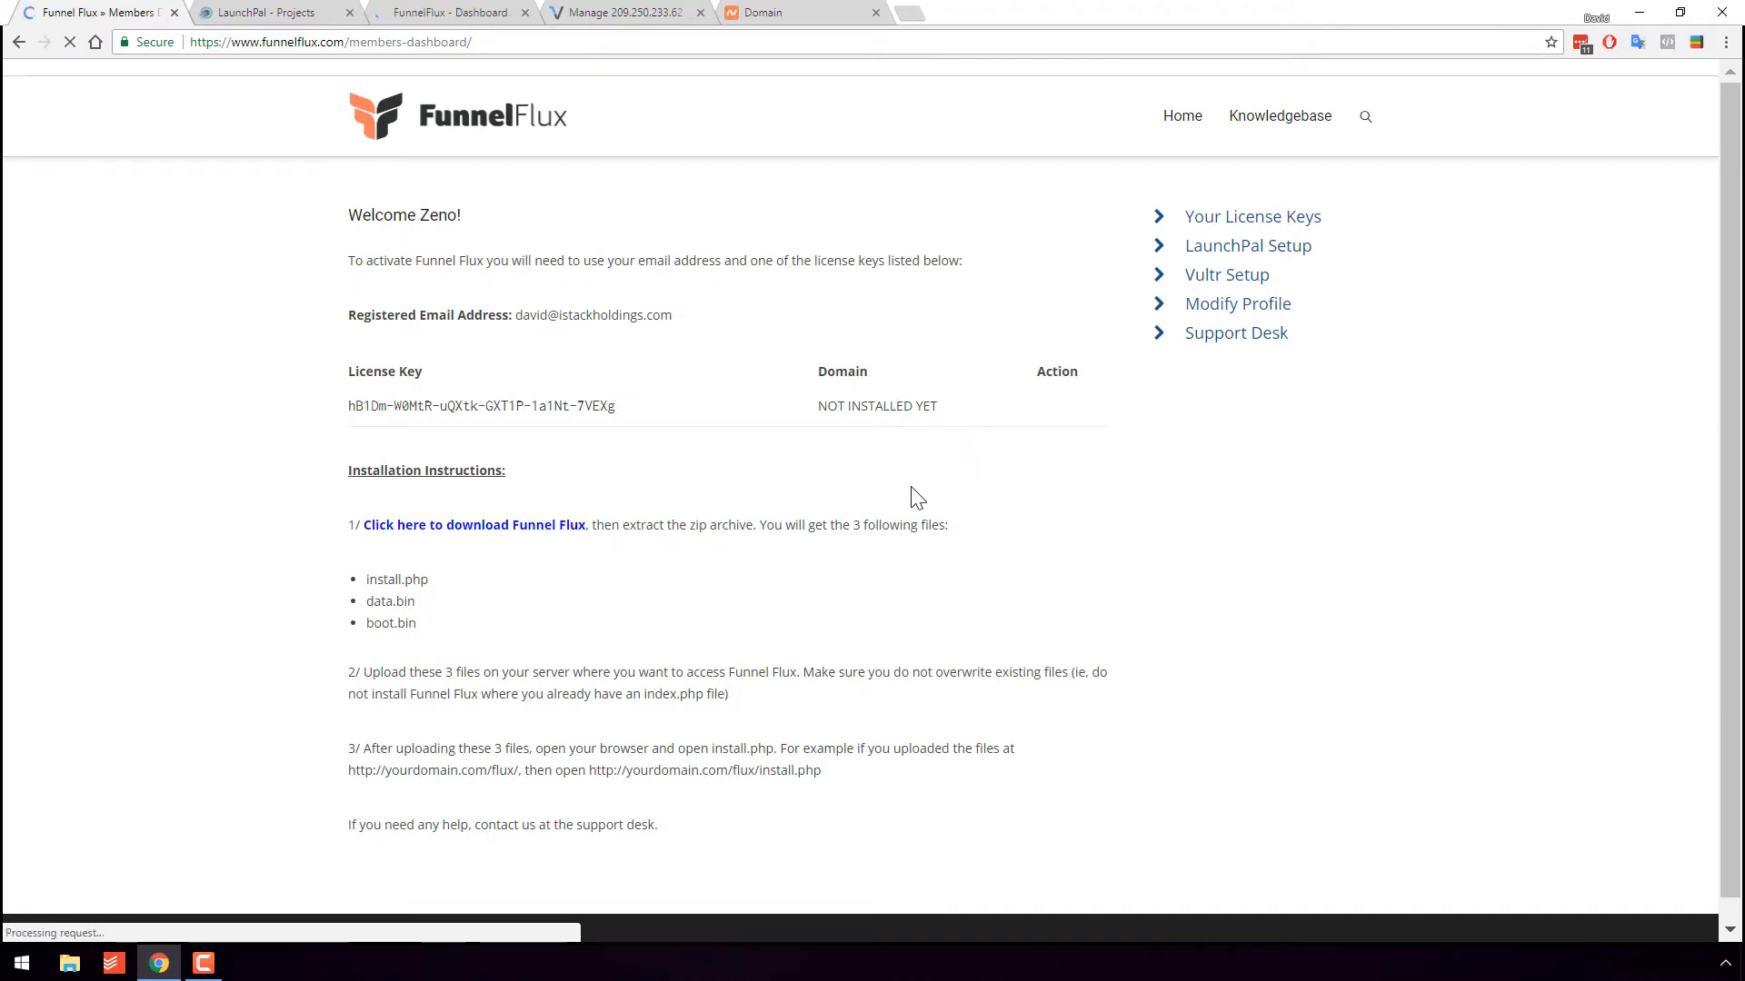
pyautogui.moveTo(934, 419); pyautogui.dragTo(787, 423)
pyautogui.click(753, 409)
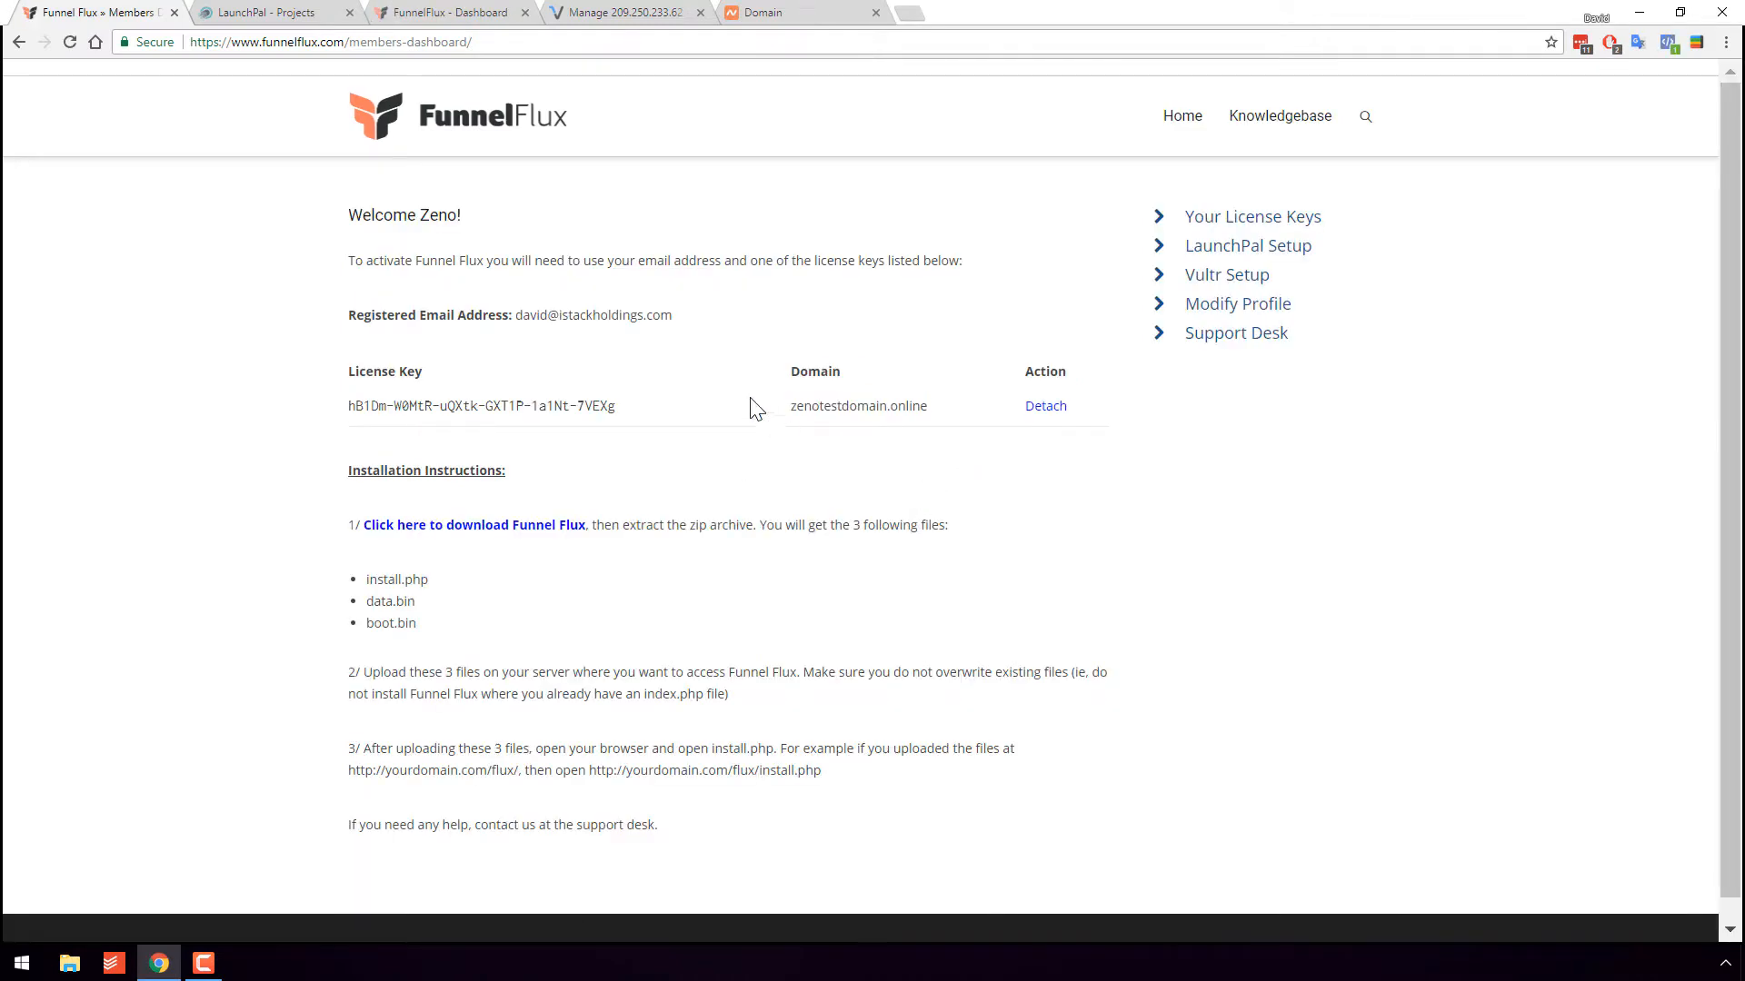
pyautogui.click(801, 13)
pyautogui.click(448, 12)
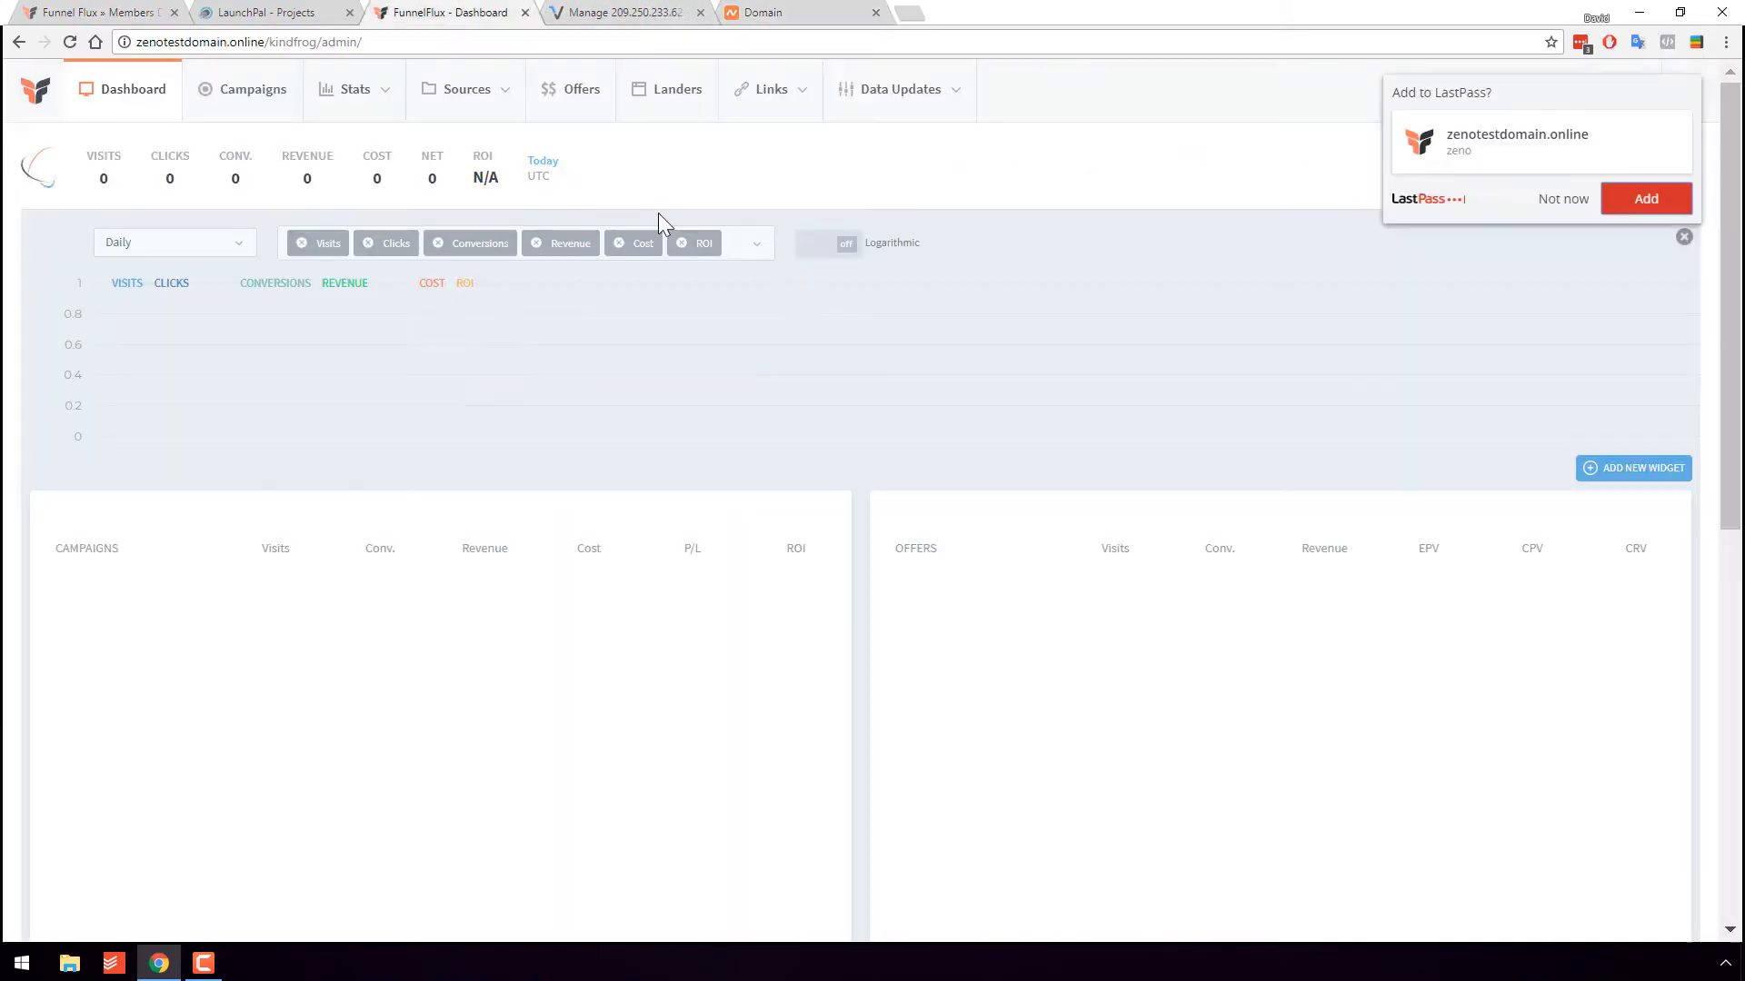
# - Dismiss the save-password prompt and go to Settings > System Updates
pyautogui.click(1561, 199)
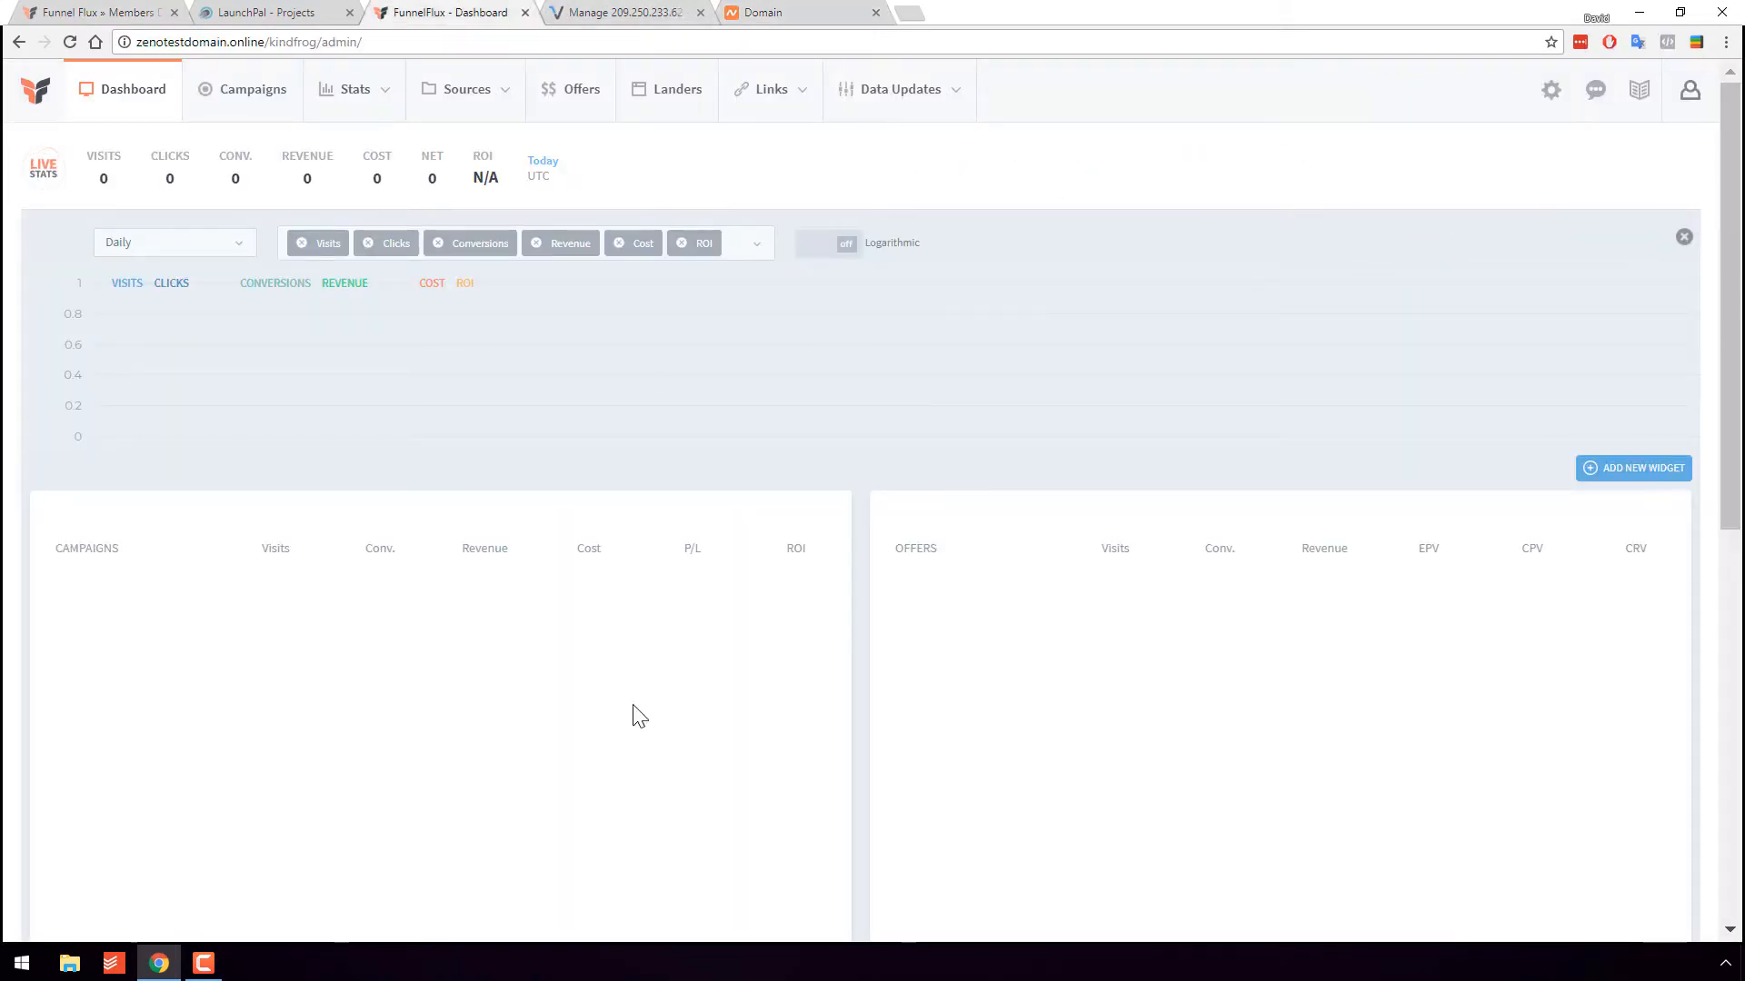
pyautogui.scroll(-6, 986, 782)
pyautogui.scroll(6, 985, 782)
pyautogui.click(1552, 90)
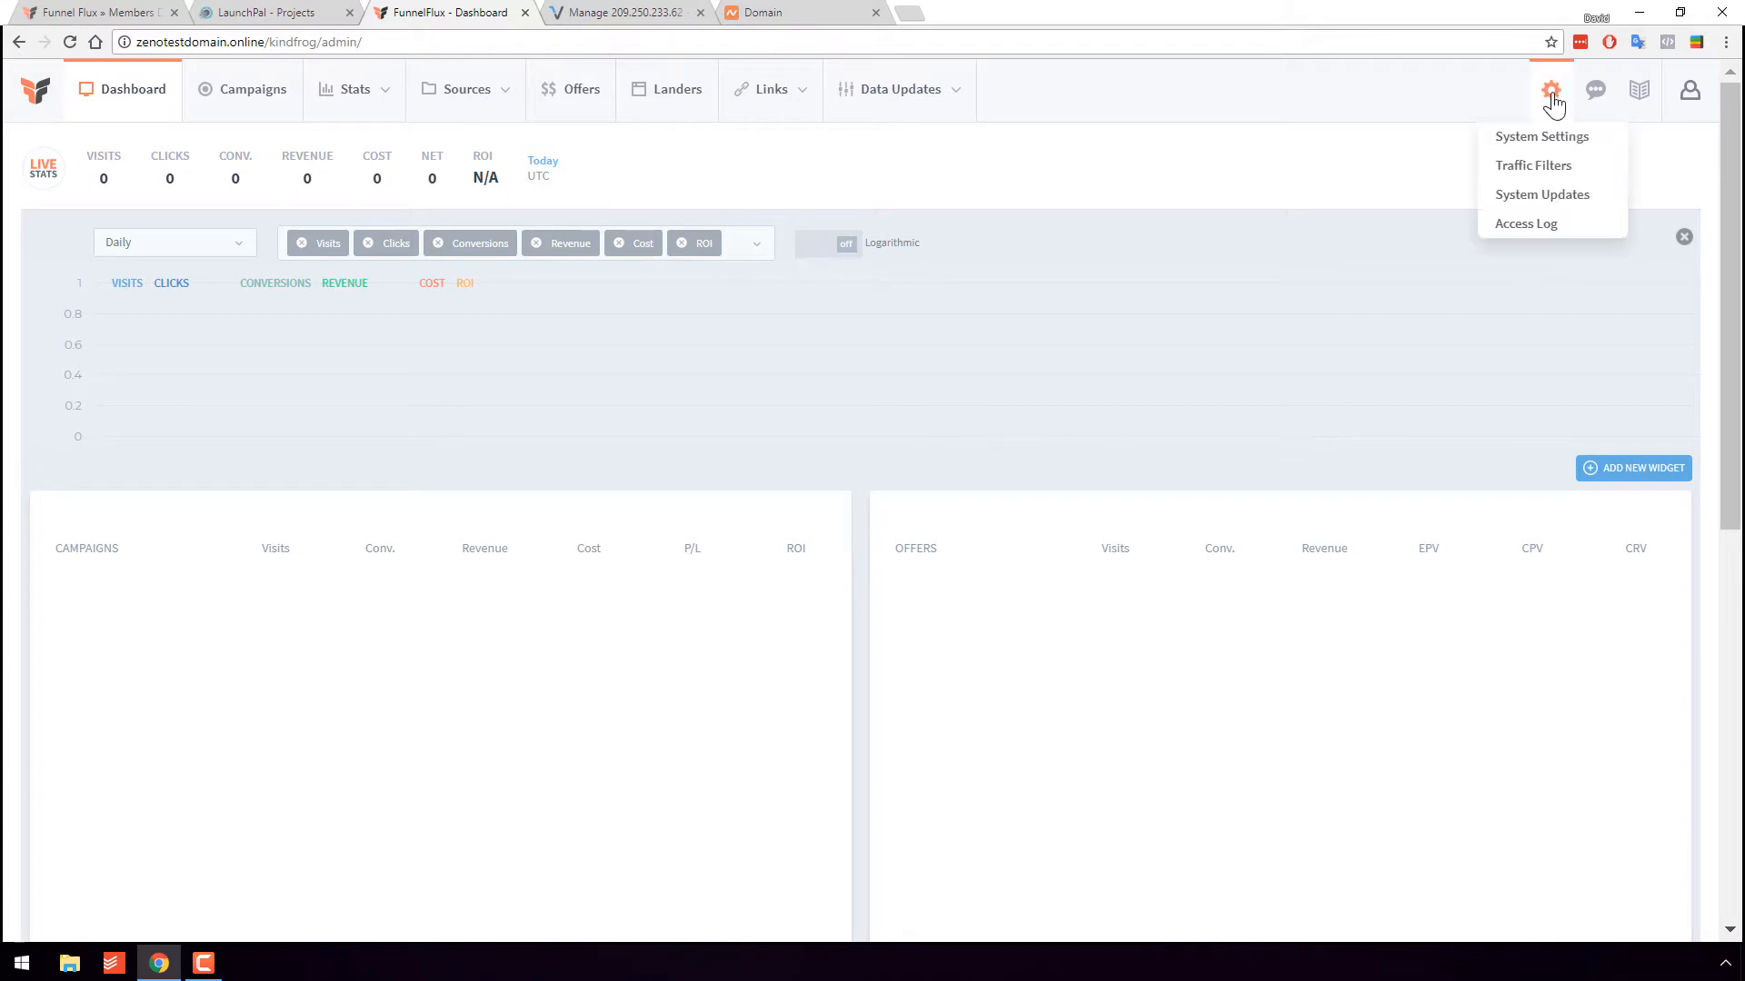
pyautogui.click(1540, 202)
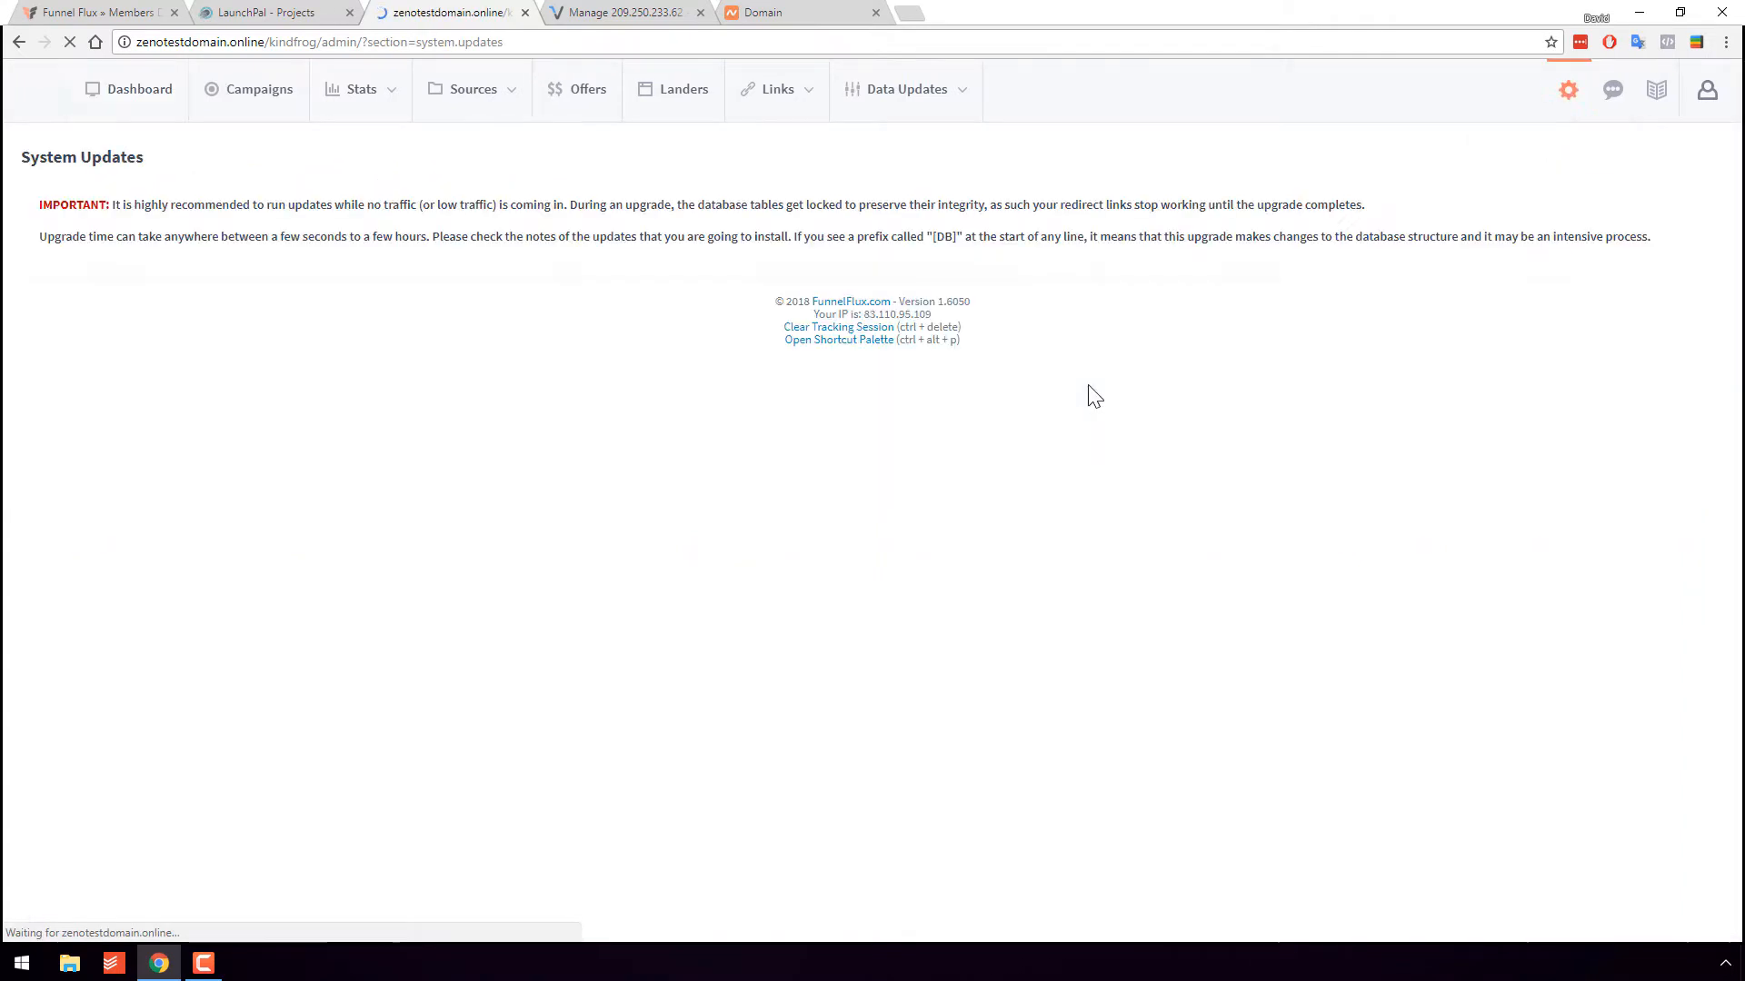
pyautogui.moveTo(128, 364); pyautogui.dragTo(895, 461)
pyautogui.click(991, 411)
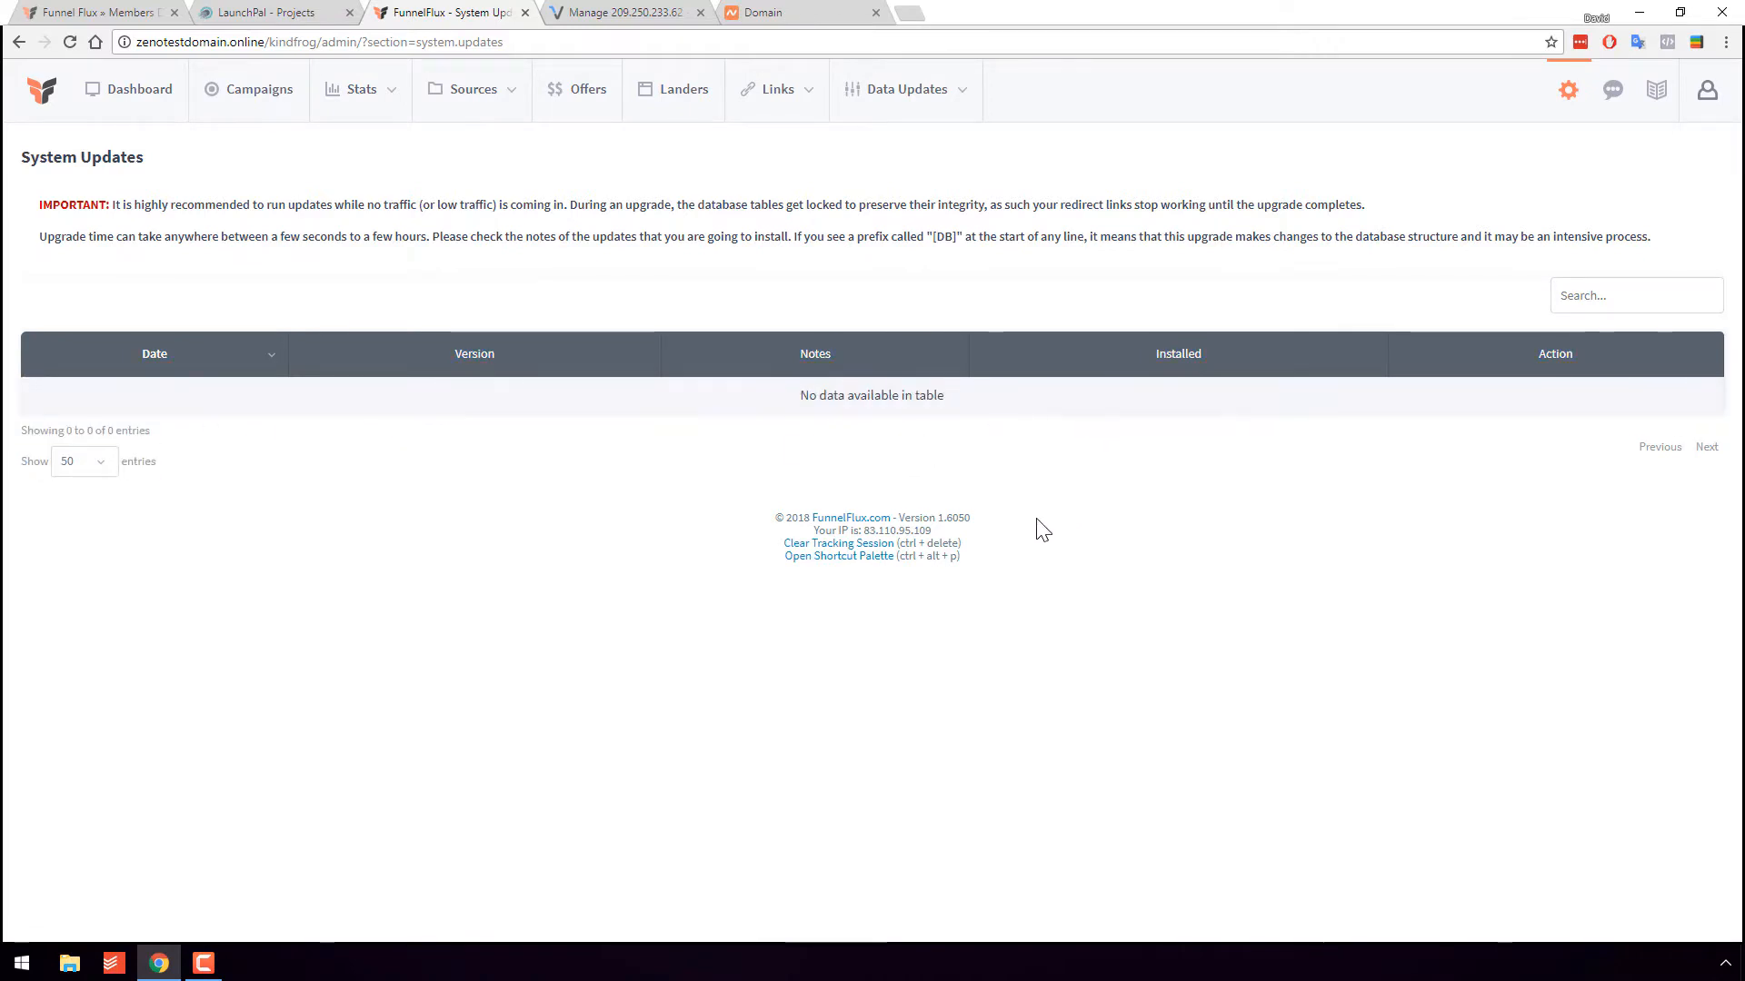
# - Note current version 1.6050, reload System Updates, and return to the dashboard
pyautogui.doubleClick(950, 520)
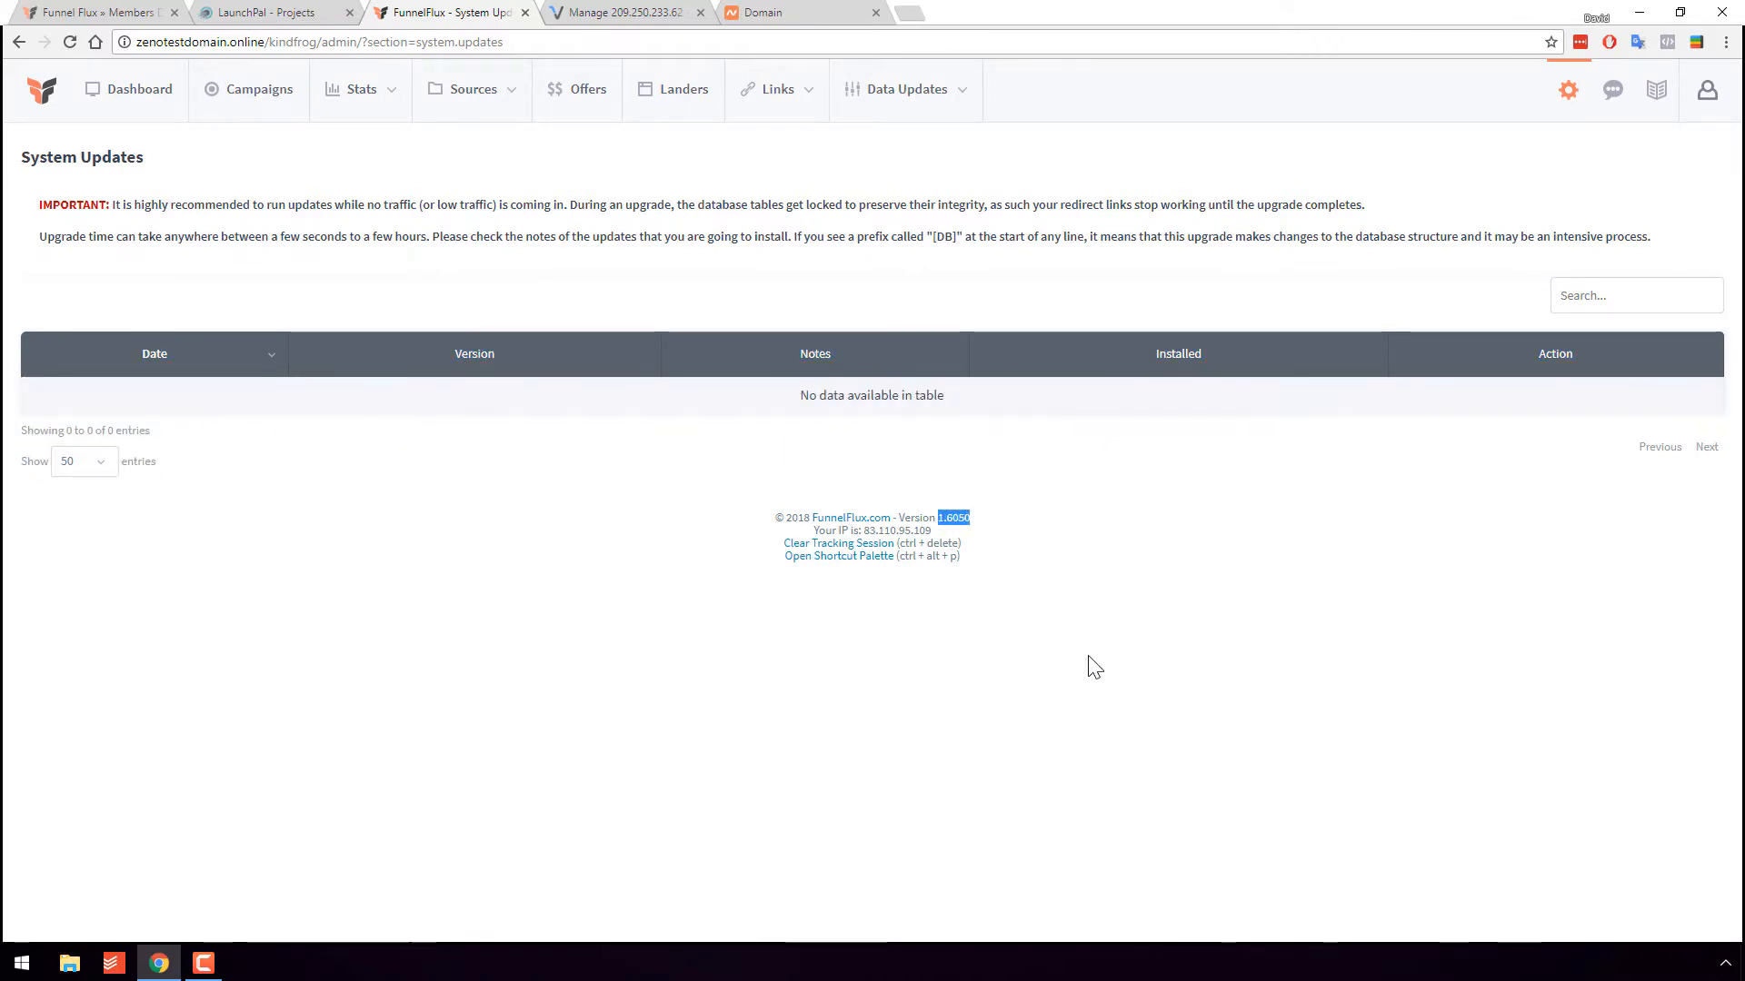
pyautogui.click(1052, 507)
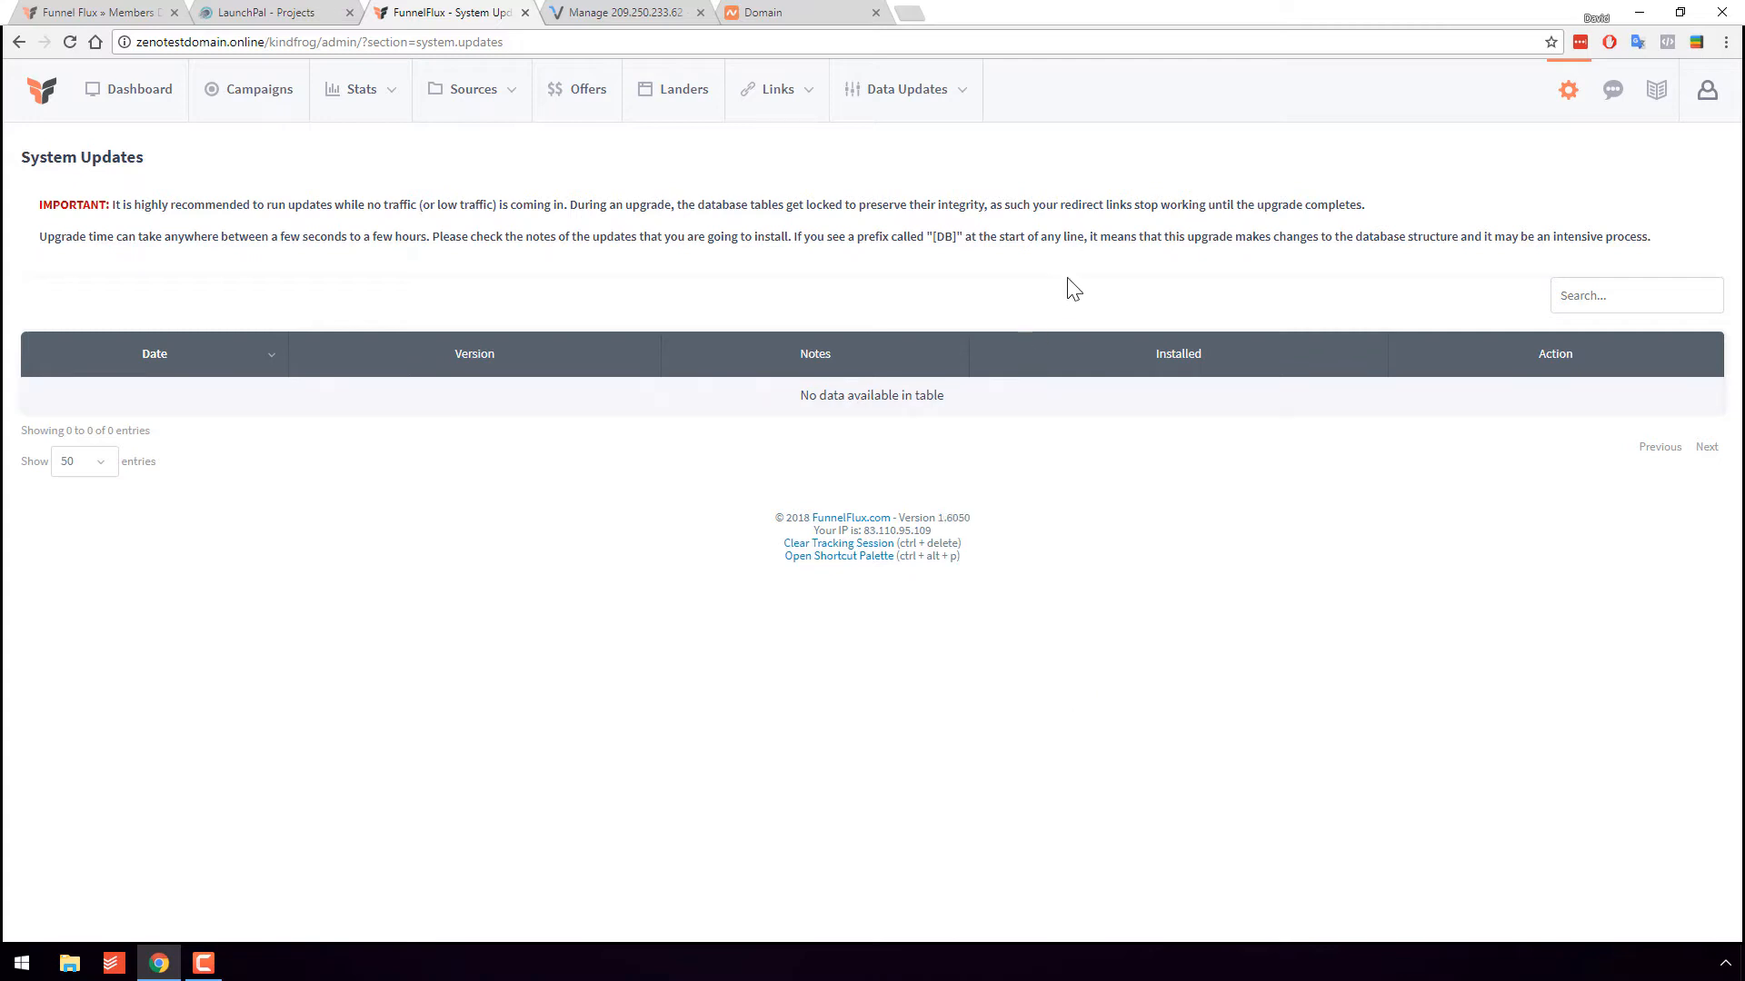
pyautogui.press('F5')
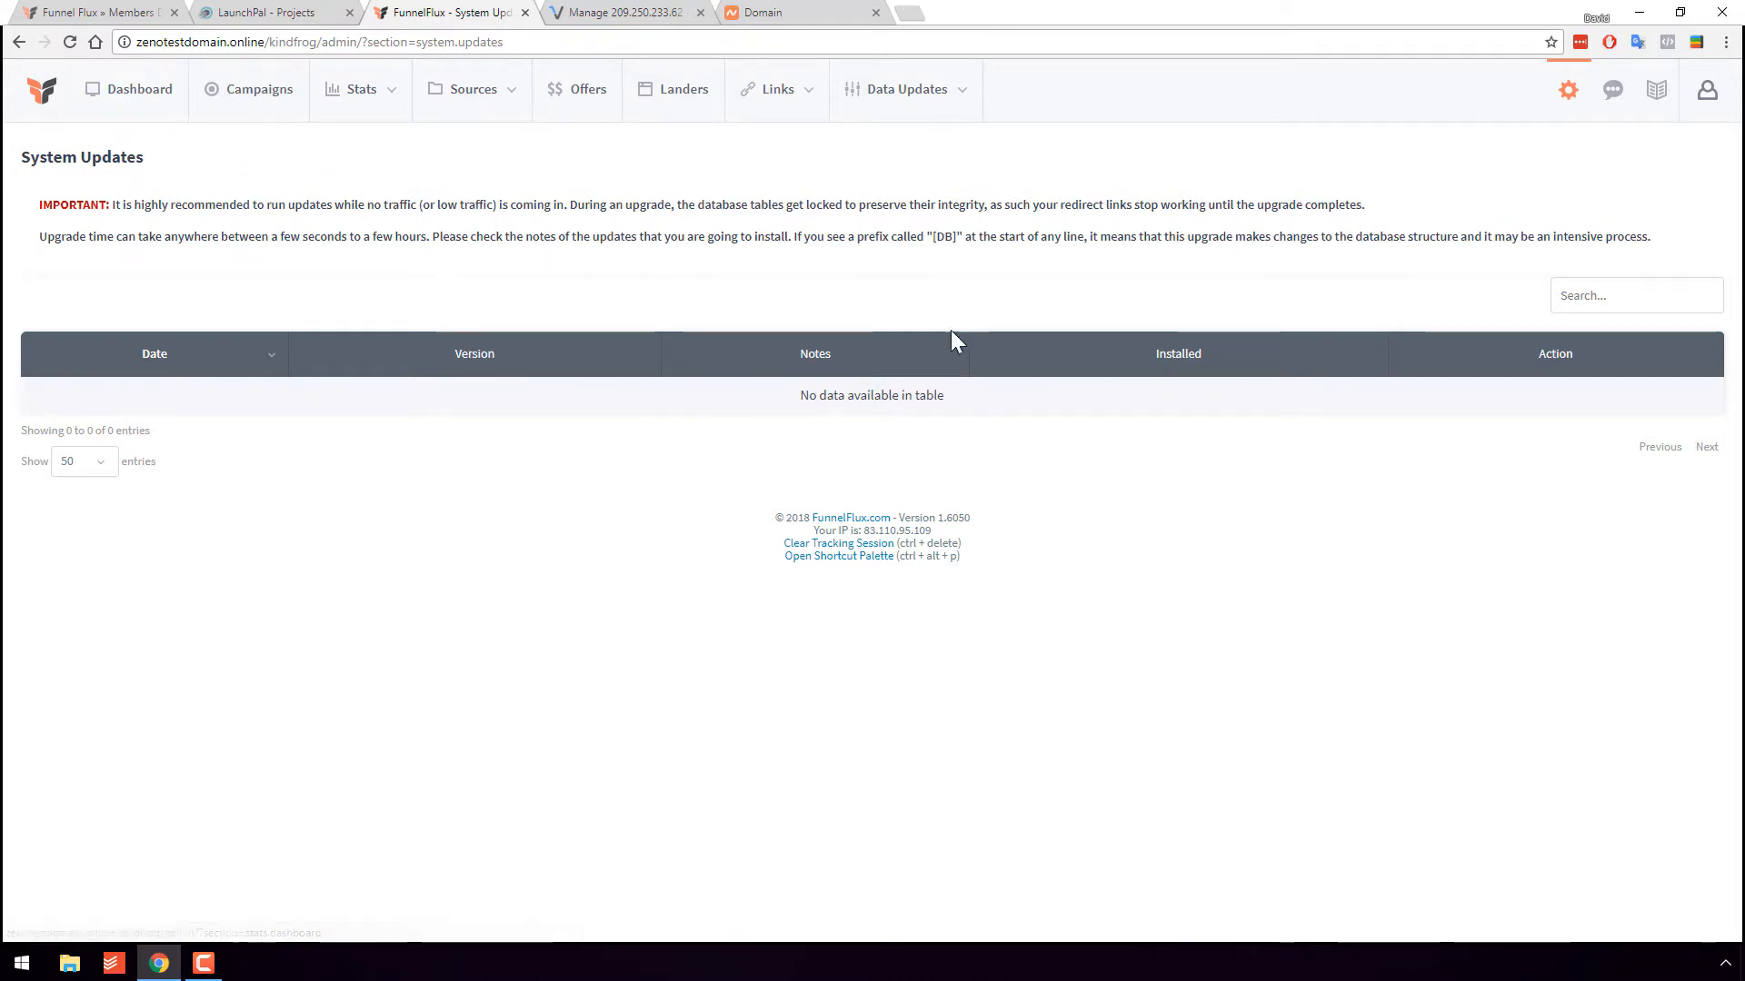
pyautogui.click(141, 108)
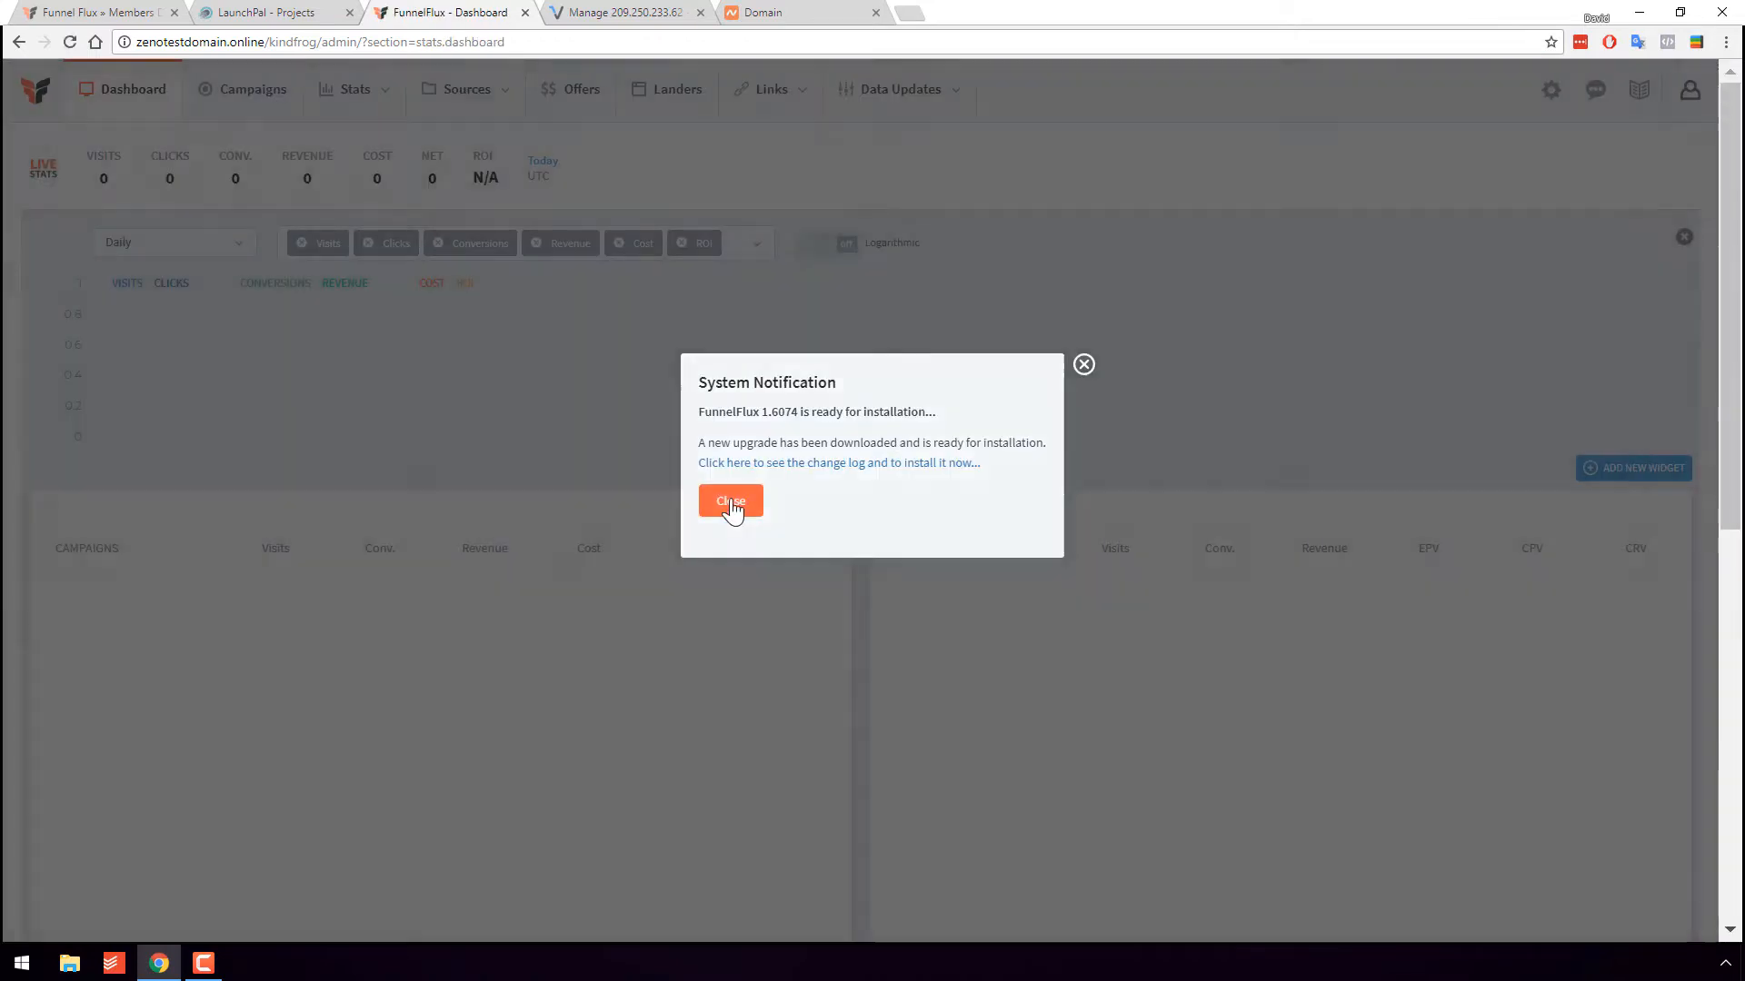
# - Install the 1.6074 update from System Updates and confirm the footer shows version 1.6074
pyautogui.click(730, 500)
pyautogui.click(1551, 90)
pyautogui.click(1545, 193)
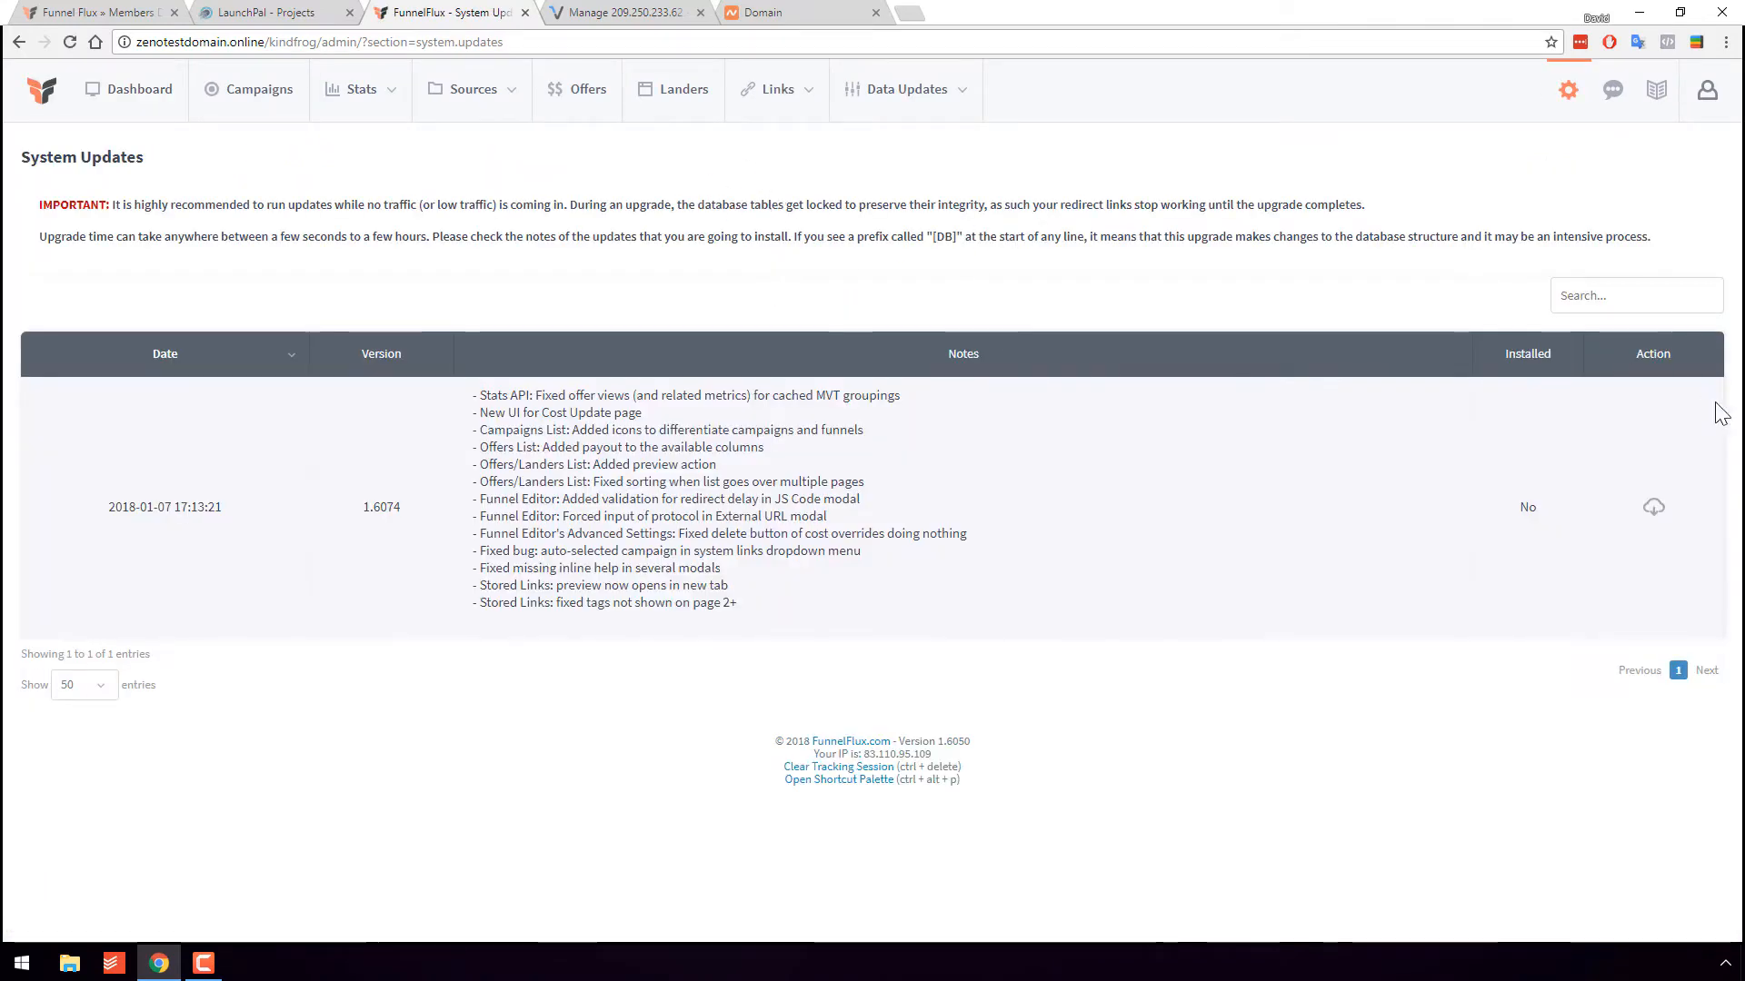
pyautogui.click(1653, 507)
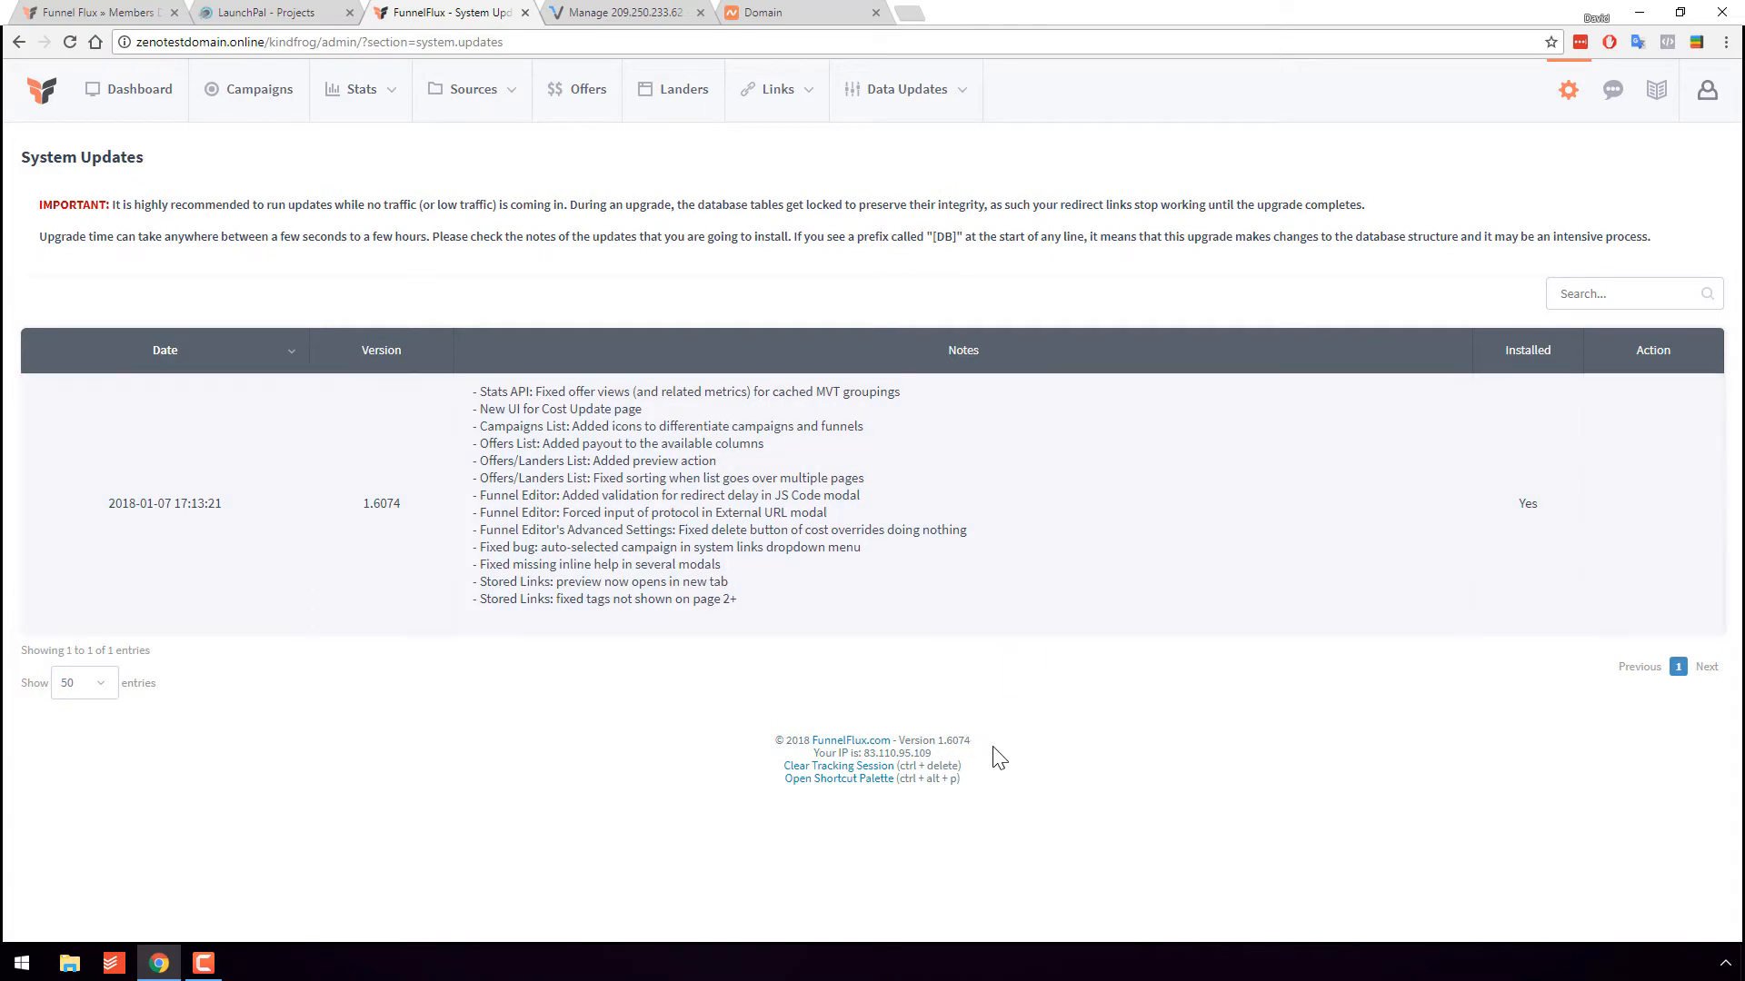
pyautogui.moveTo(976, 742); pyautogui.dragTo(774, 740)
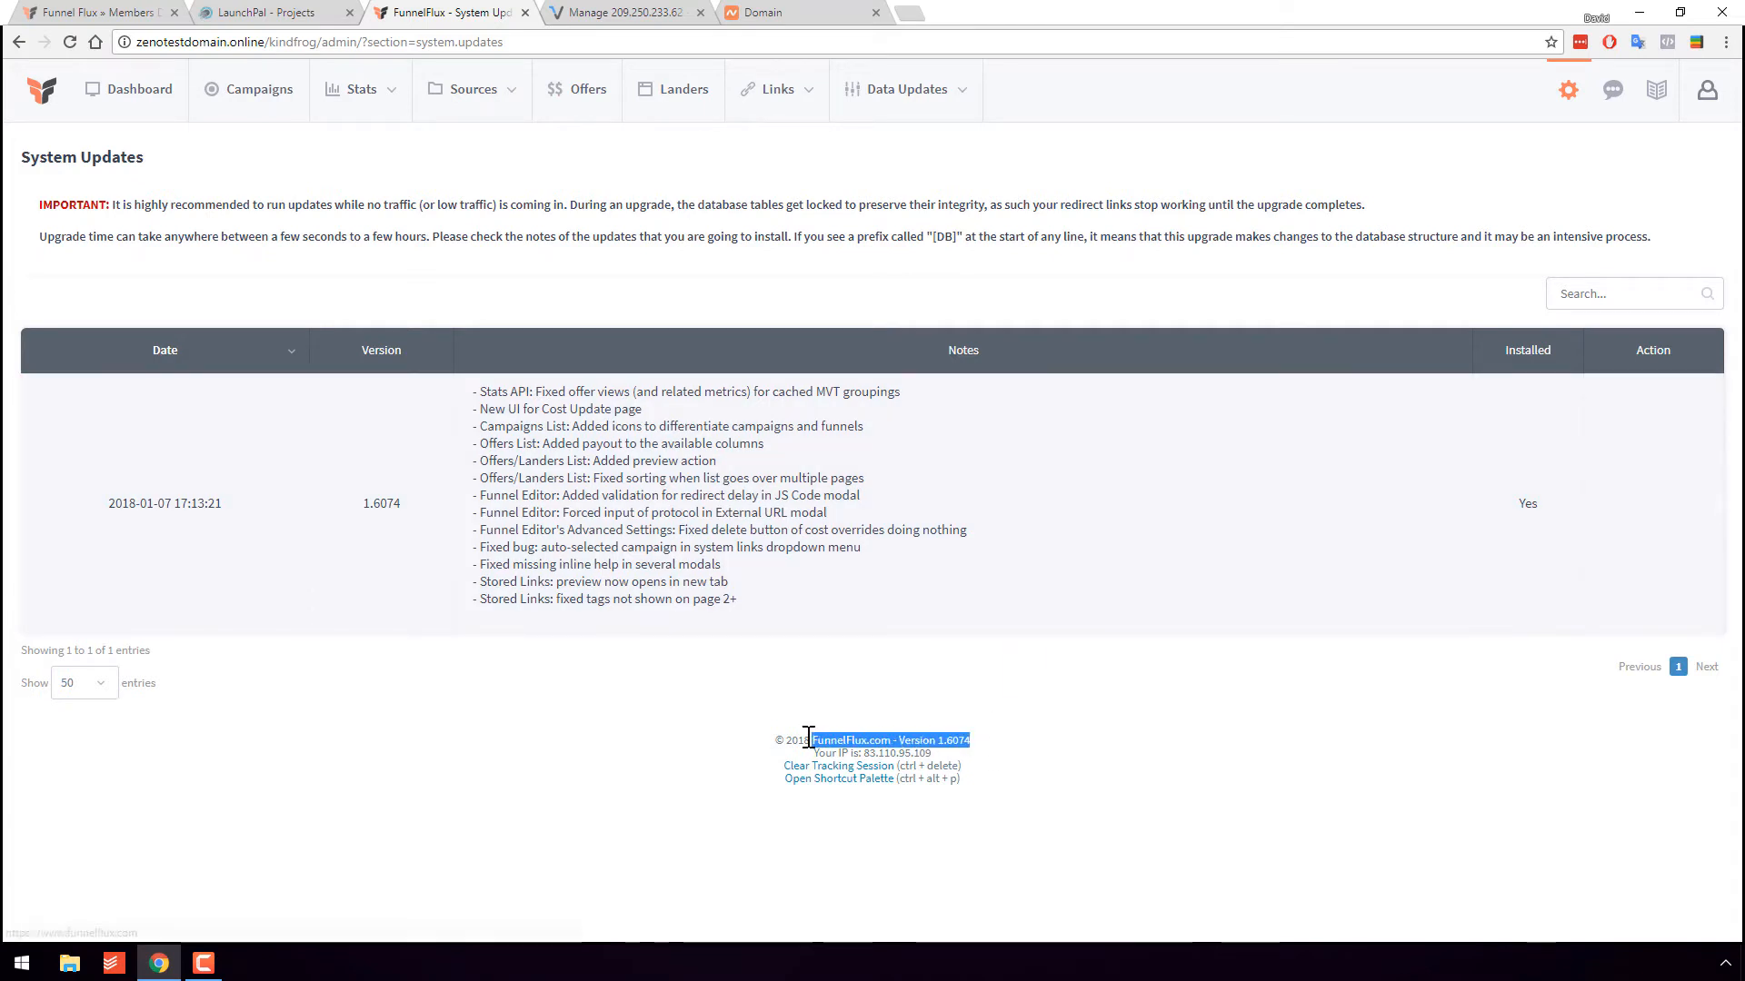
pyautogui.click(693, 756)
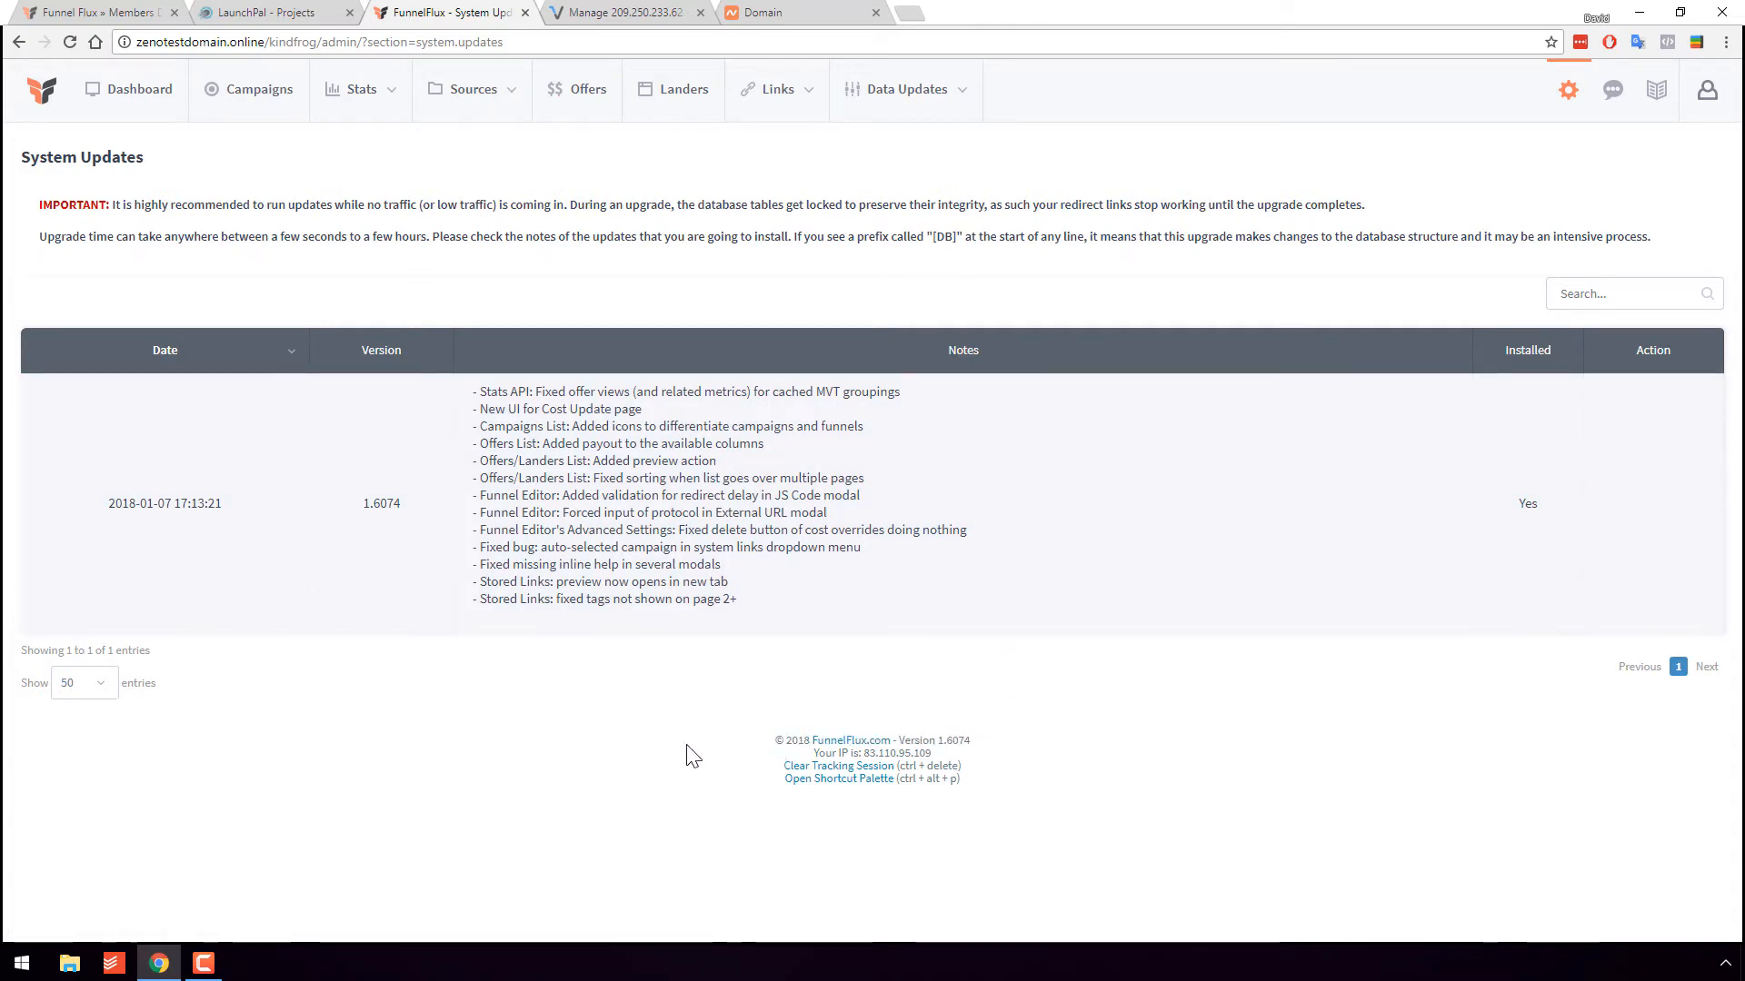
pyautogui.click(172, 116)
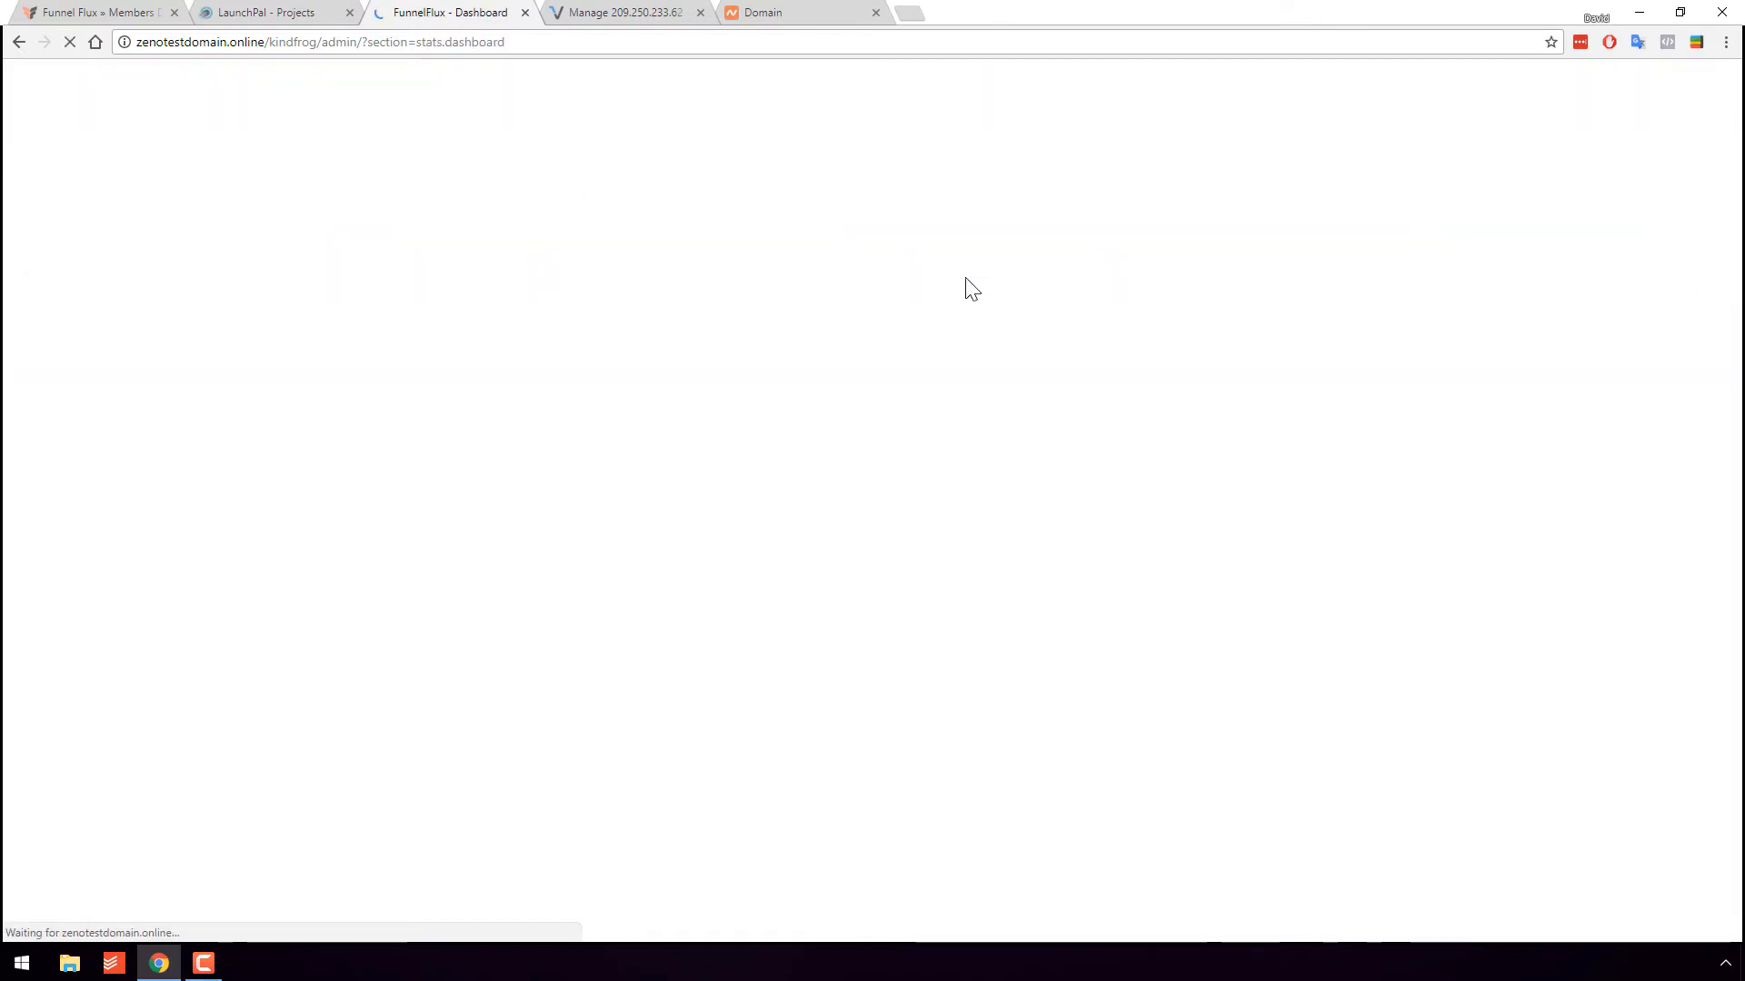
pyautogui.click(286, 13)
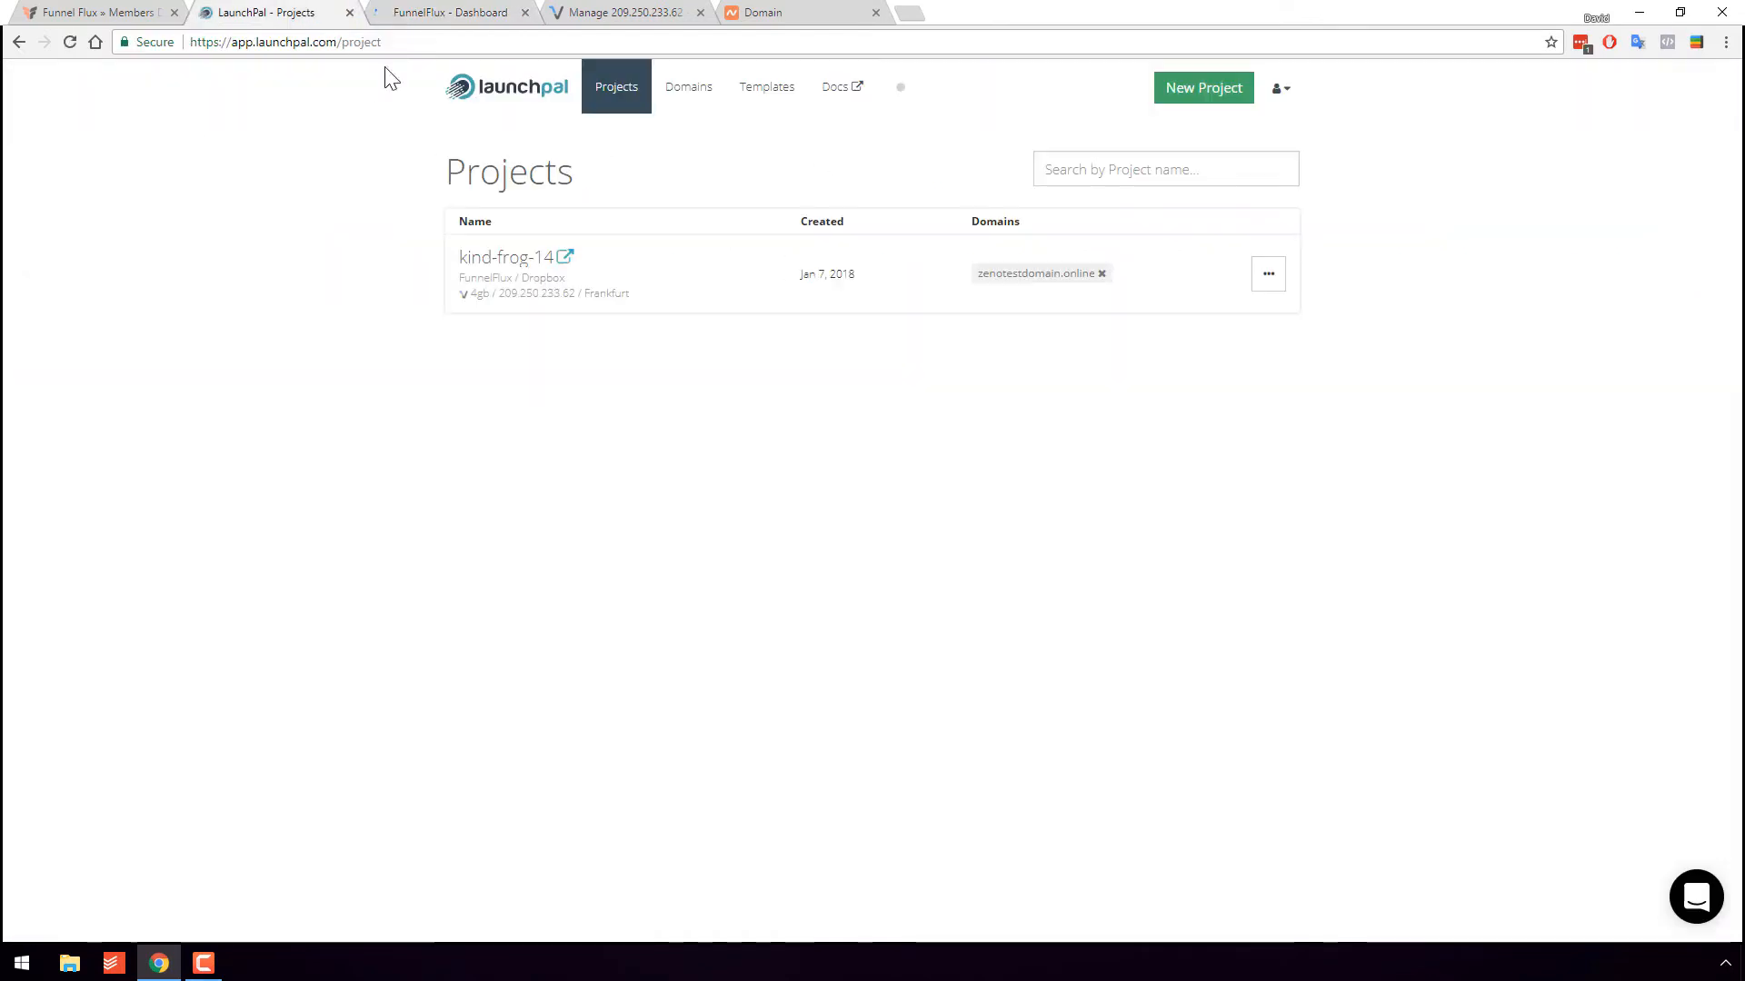
# - After reviewing kind-frog-14, start a new project with Landing Page Server as the app
pyautogui.click(507, 279)
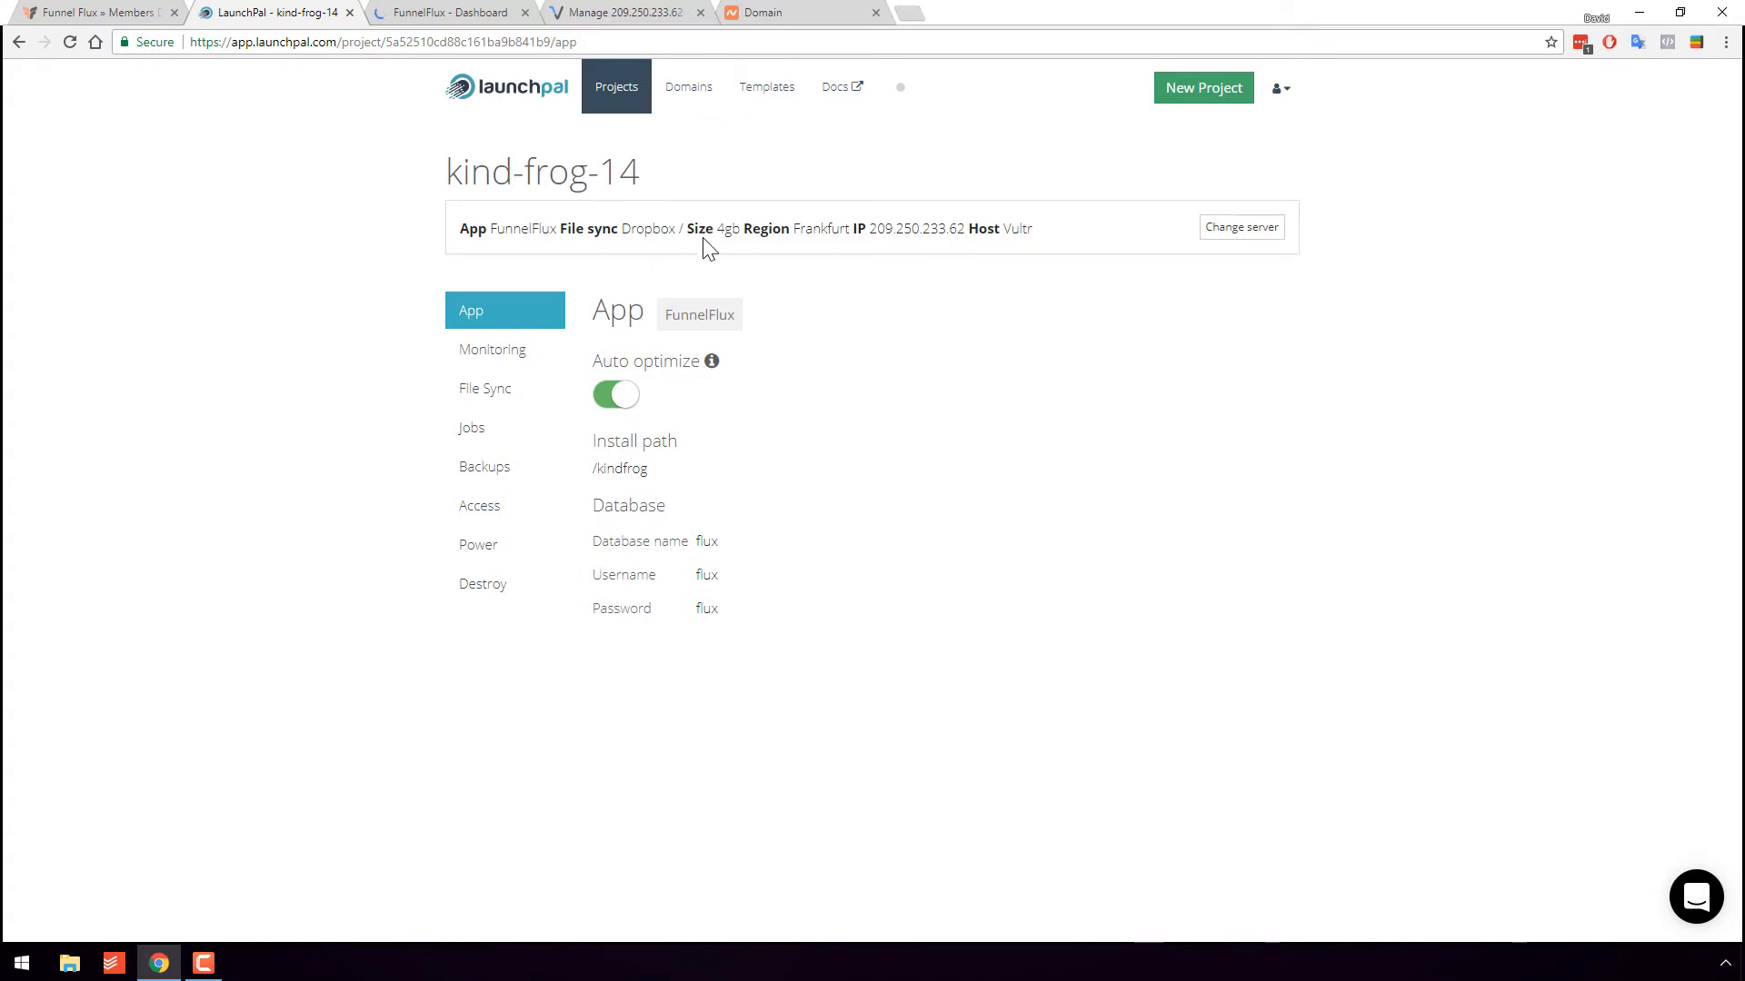
pyautogui.click(612, 104)
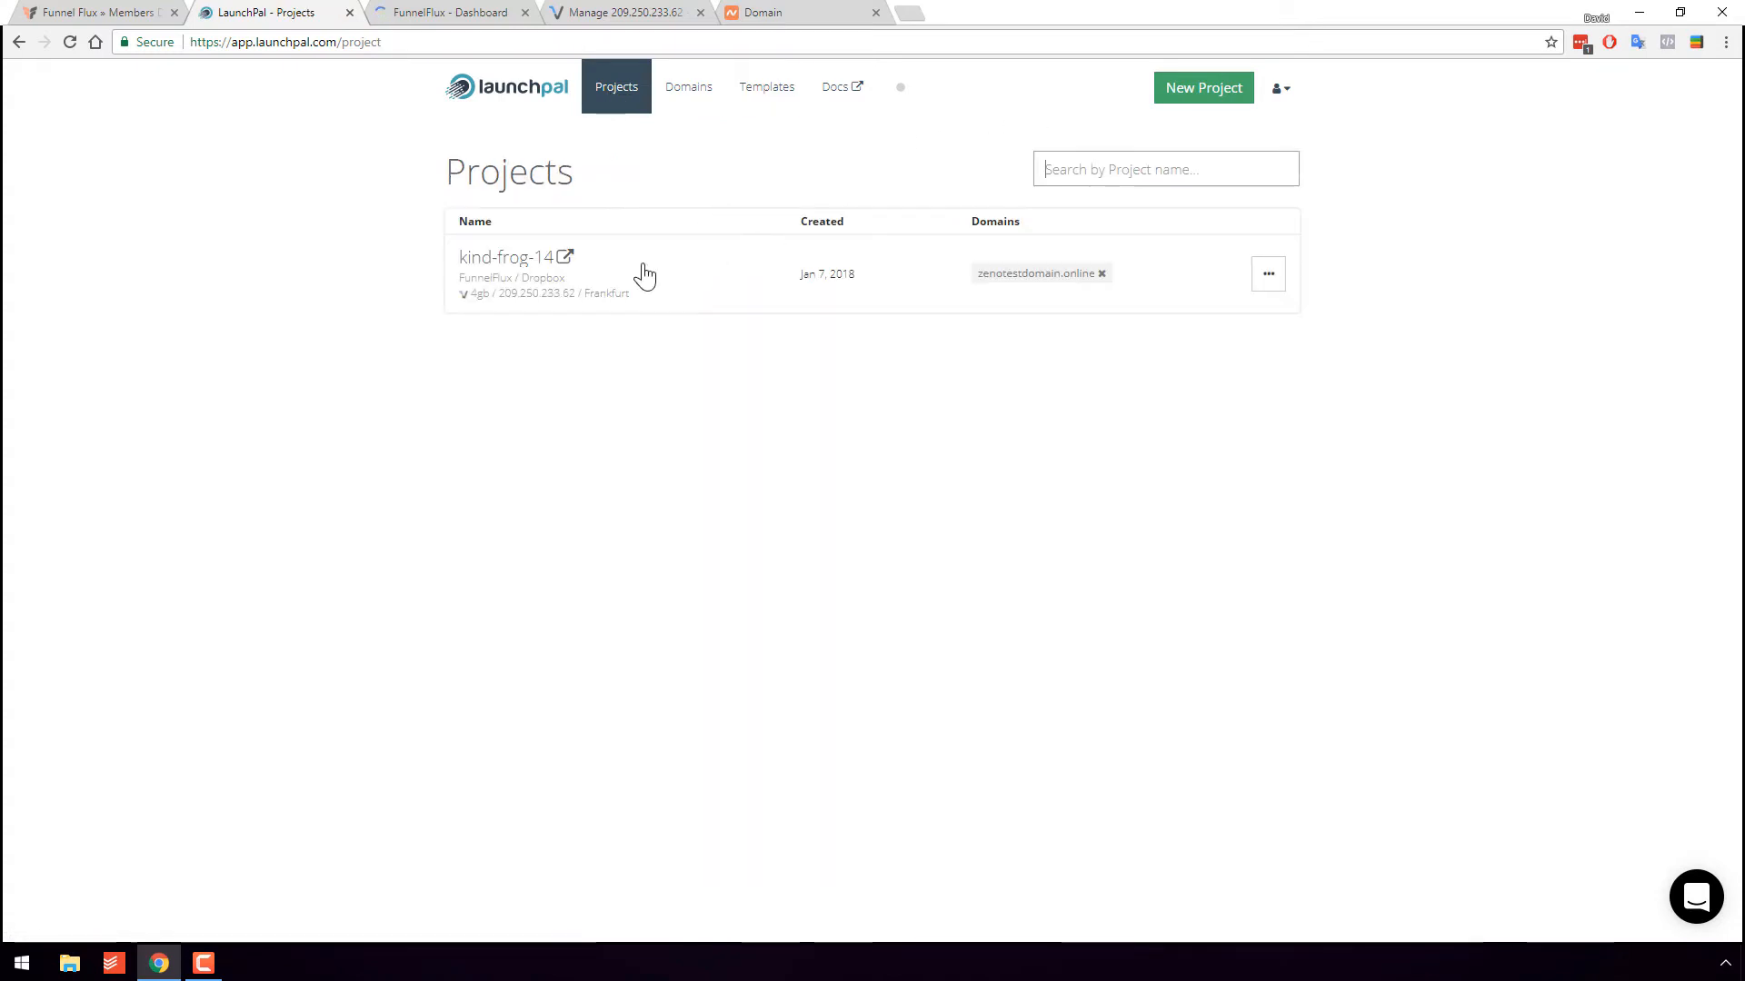
pyautogui.click(1233, 98)
pyautogui.click(570, 625)
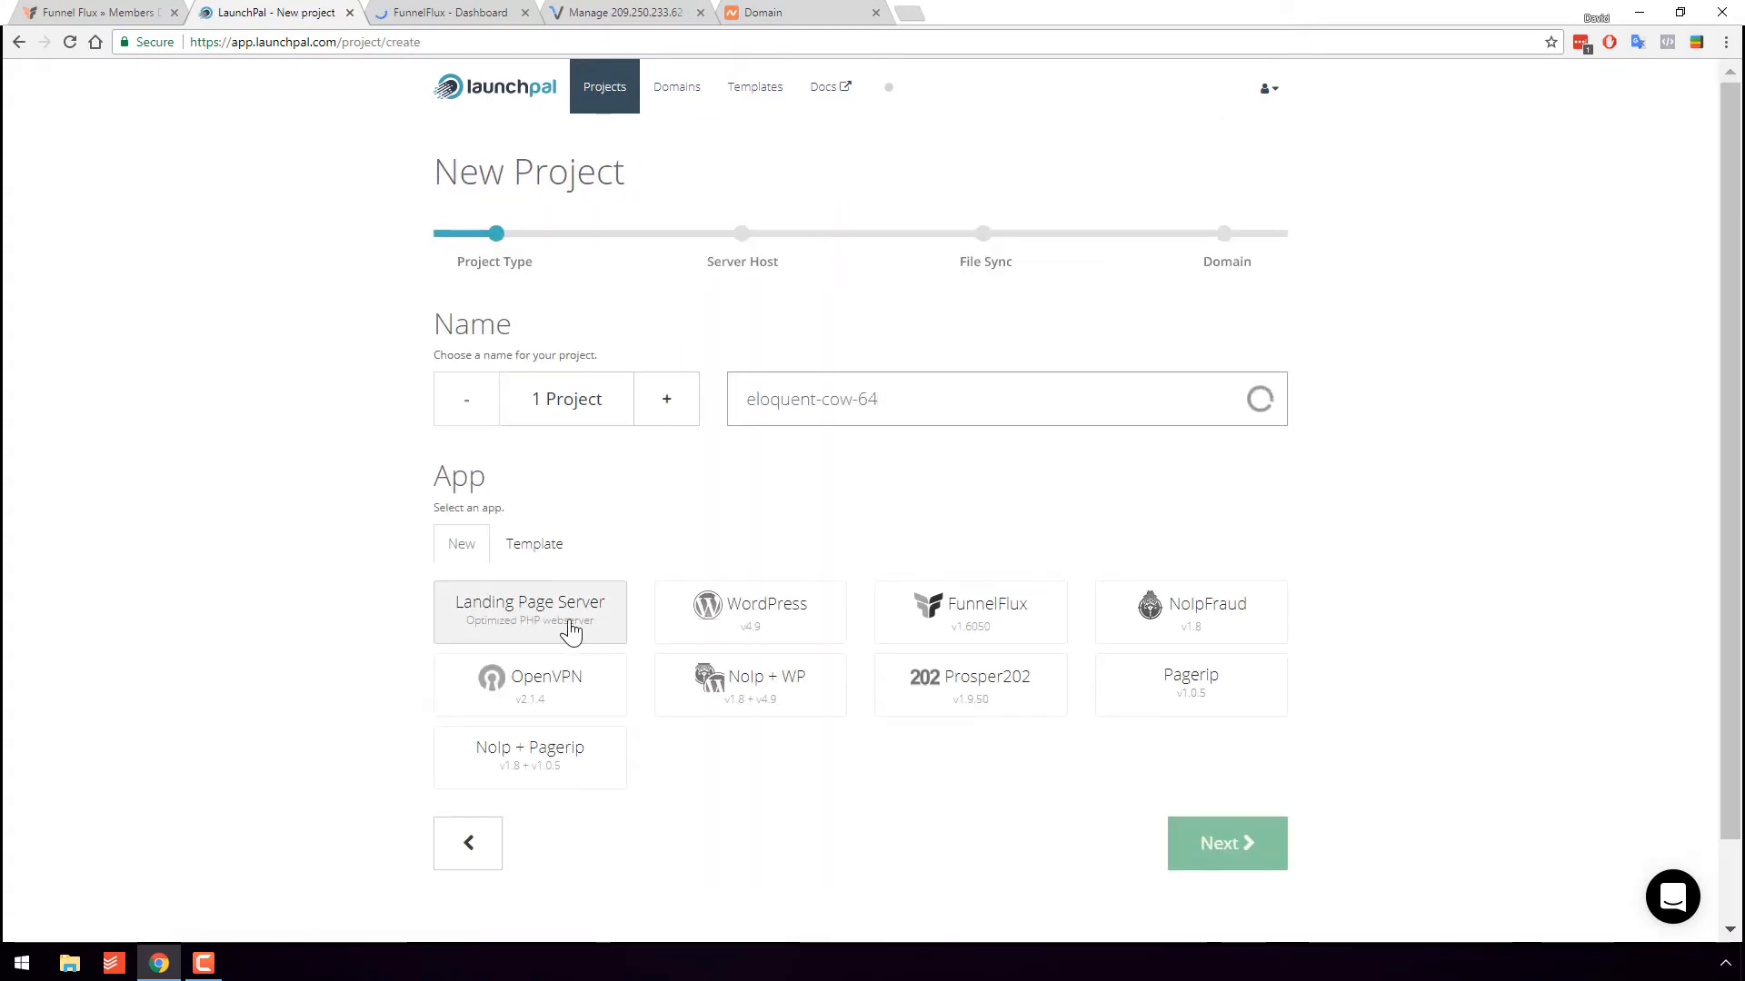
pyautogui.scroll(-2, 447, 543)
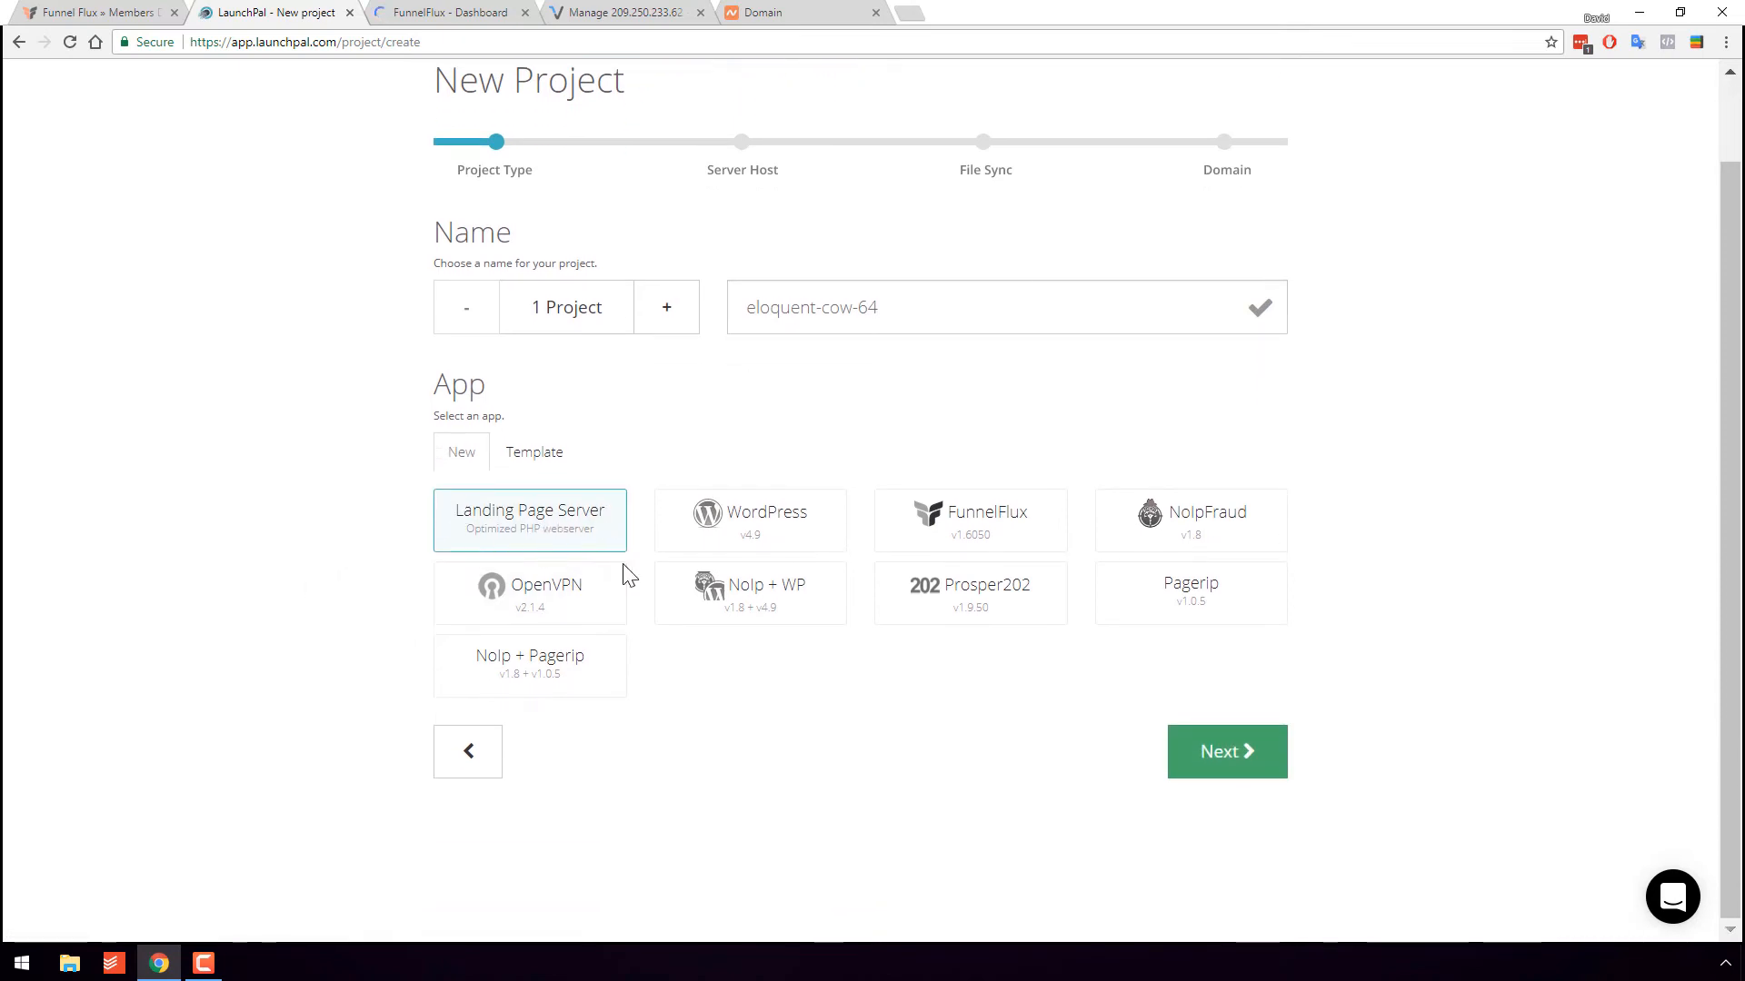
pyautogui.click(1193, 745)
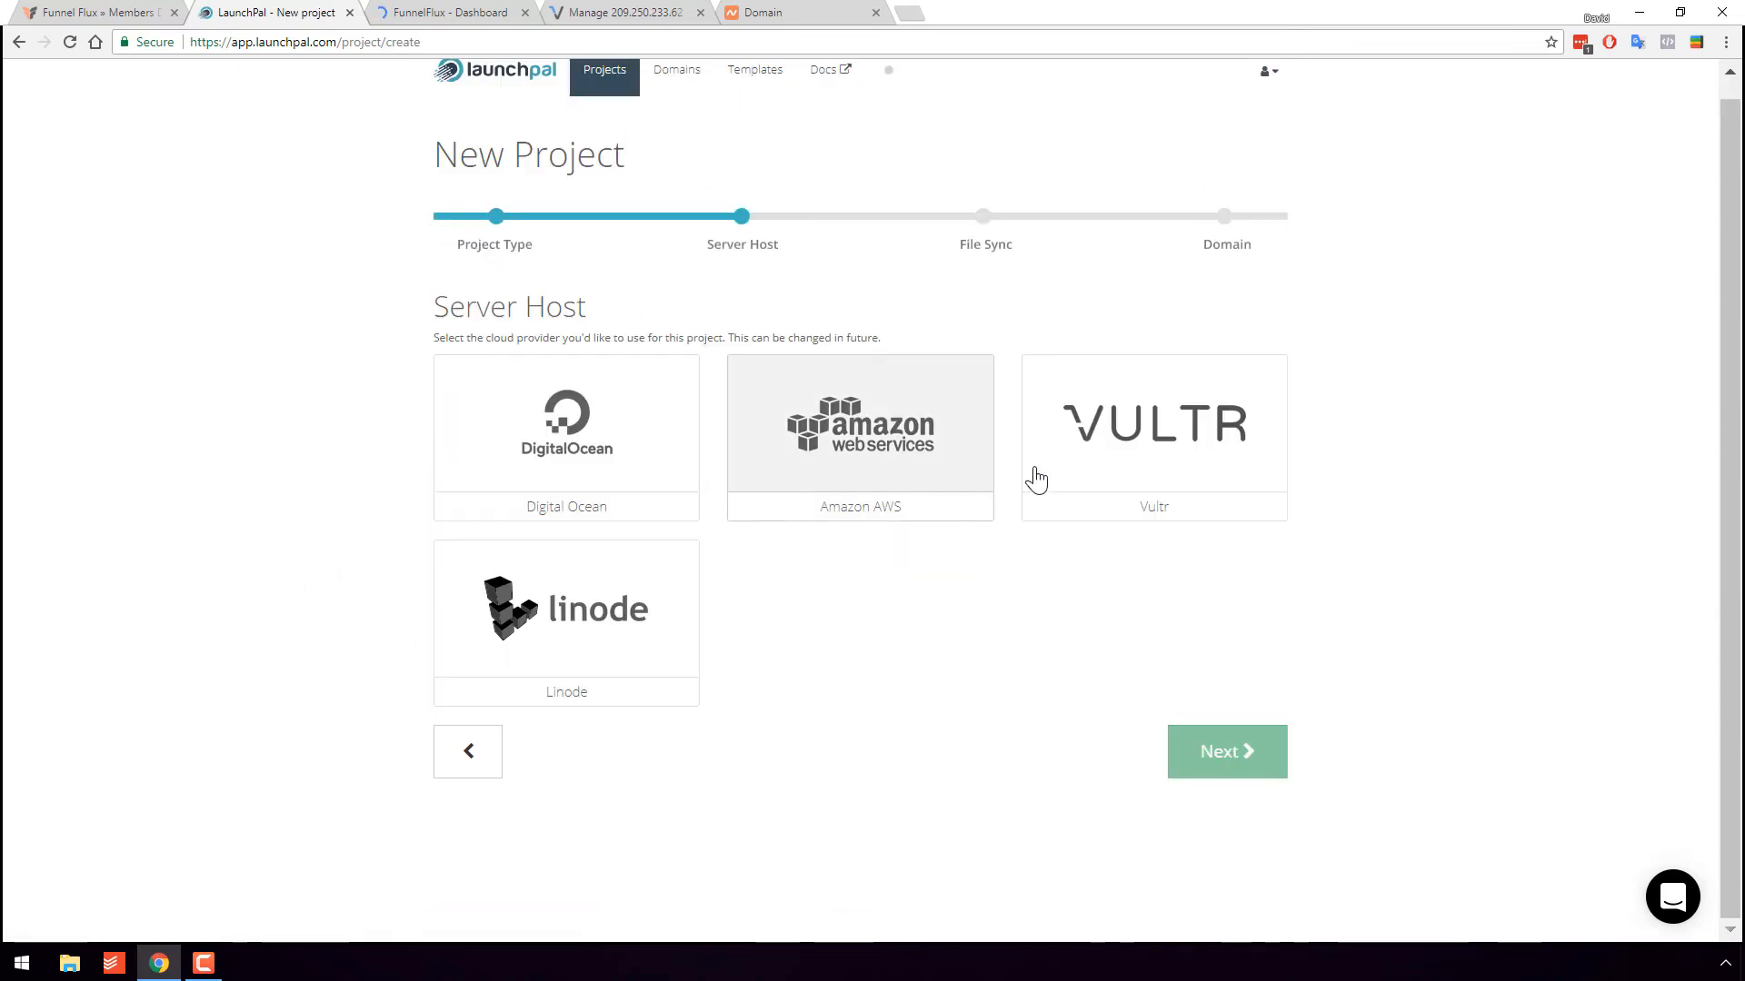
# - Host the server on Vultr in Frankfurt with the 1gb size
pyautogui.click(1090, 474)
pyautogui.scroll(-4, 852, 682)
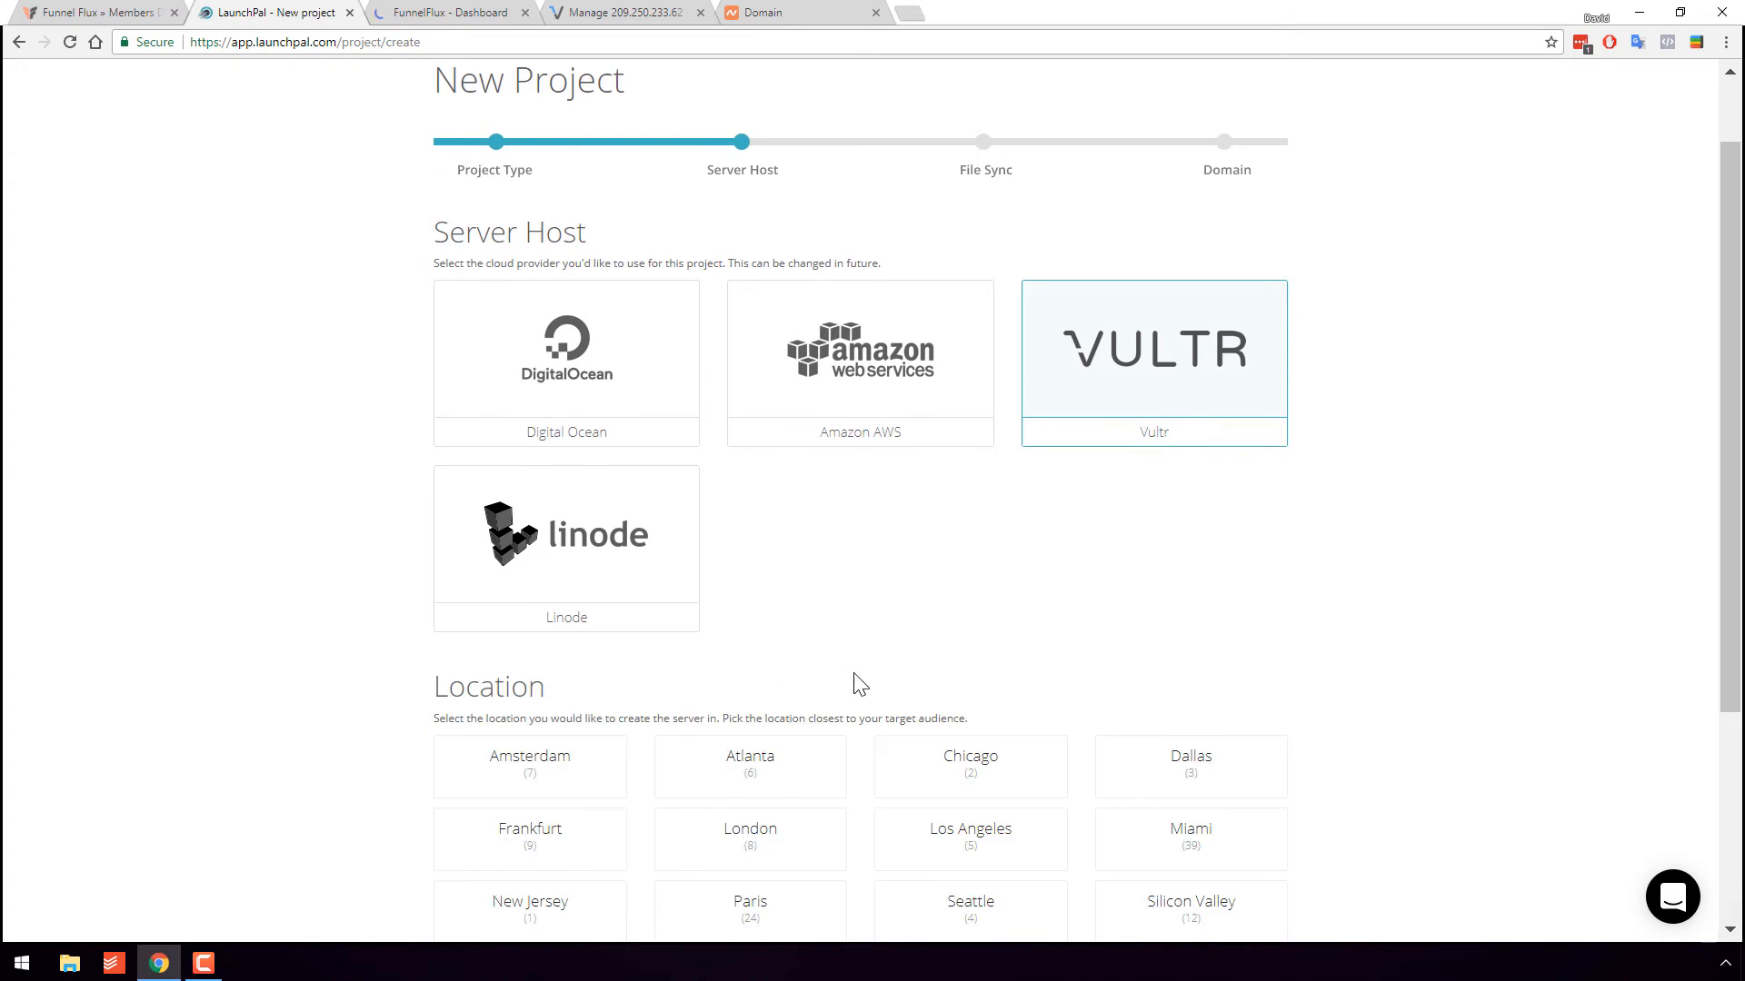
pyautogui.click(564, 547)
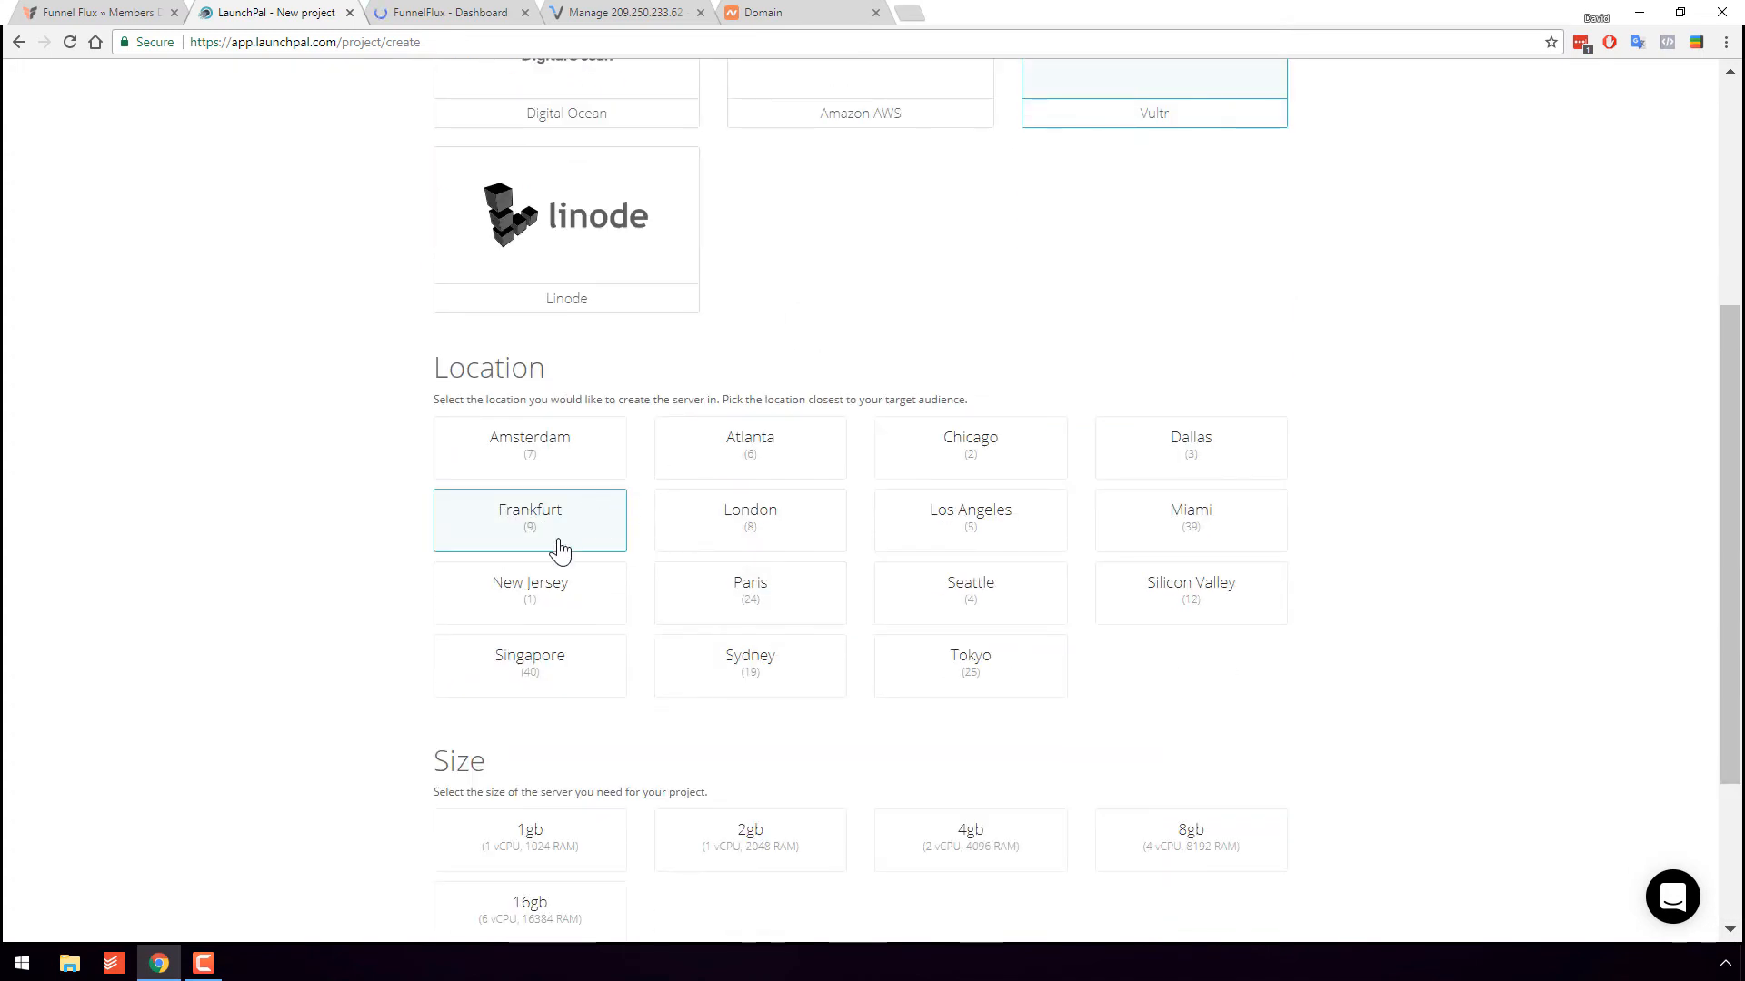
pyautogui.click(557, 842)
pyautogui.scroll(-3, 768, 727)
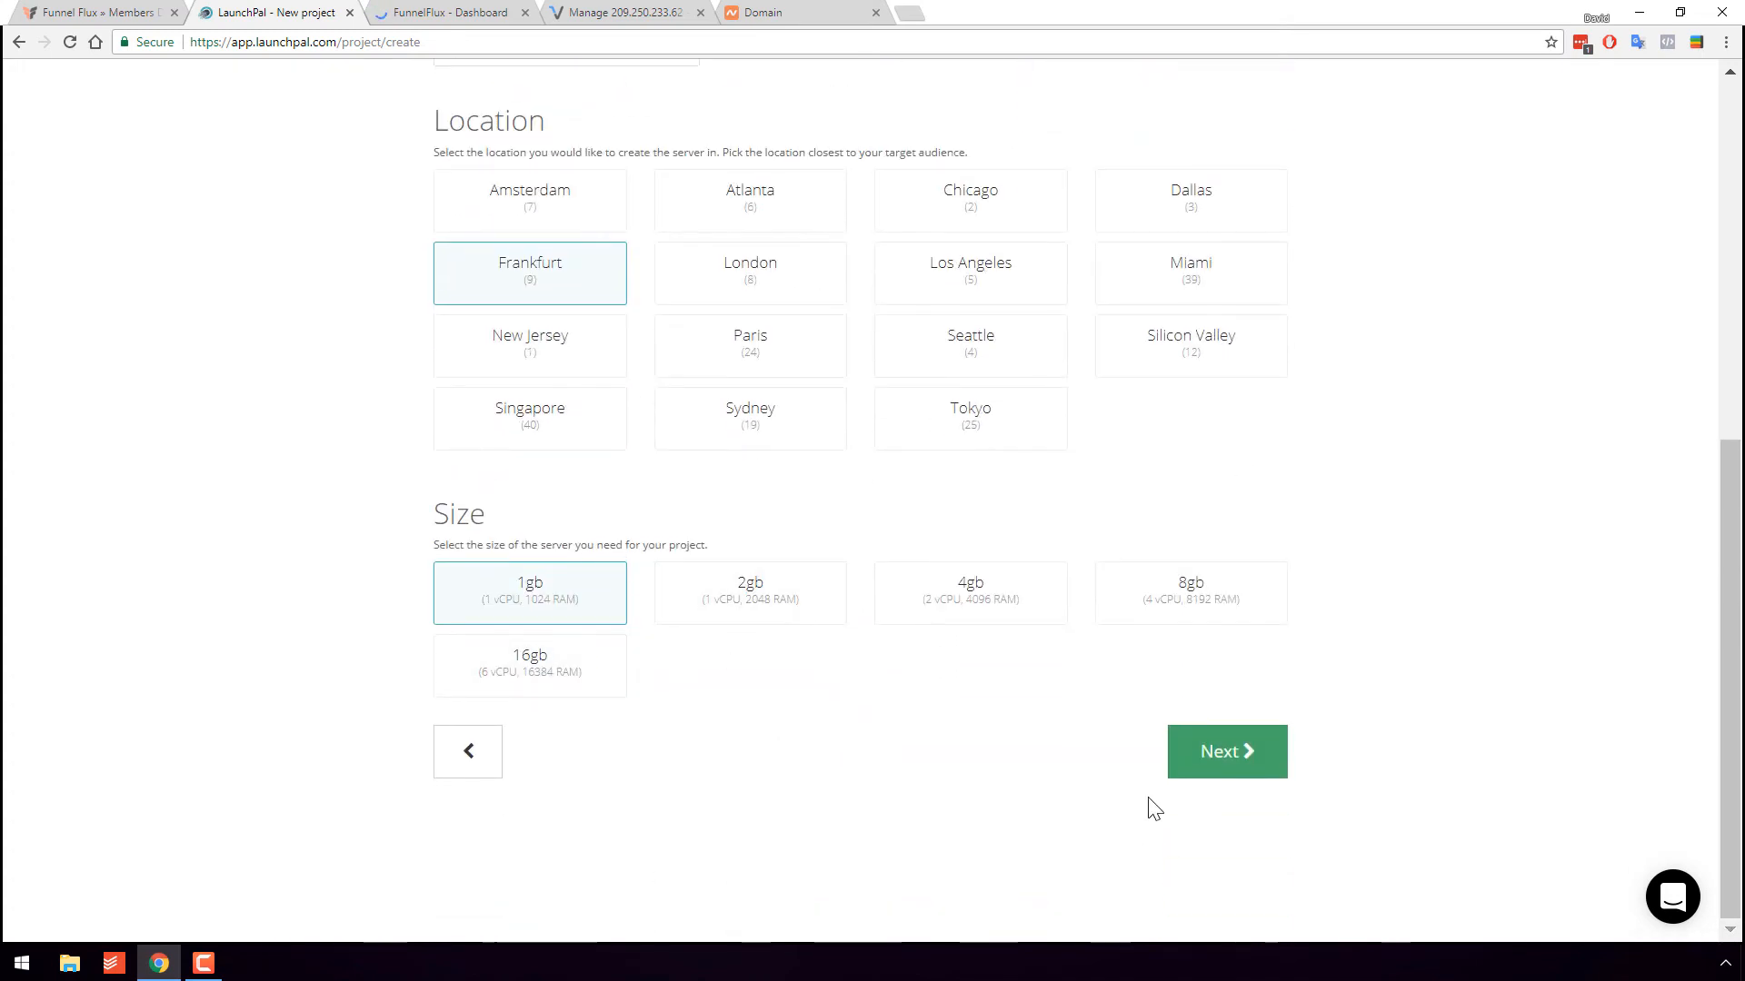
pyautogui.click(1235, 766)
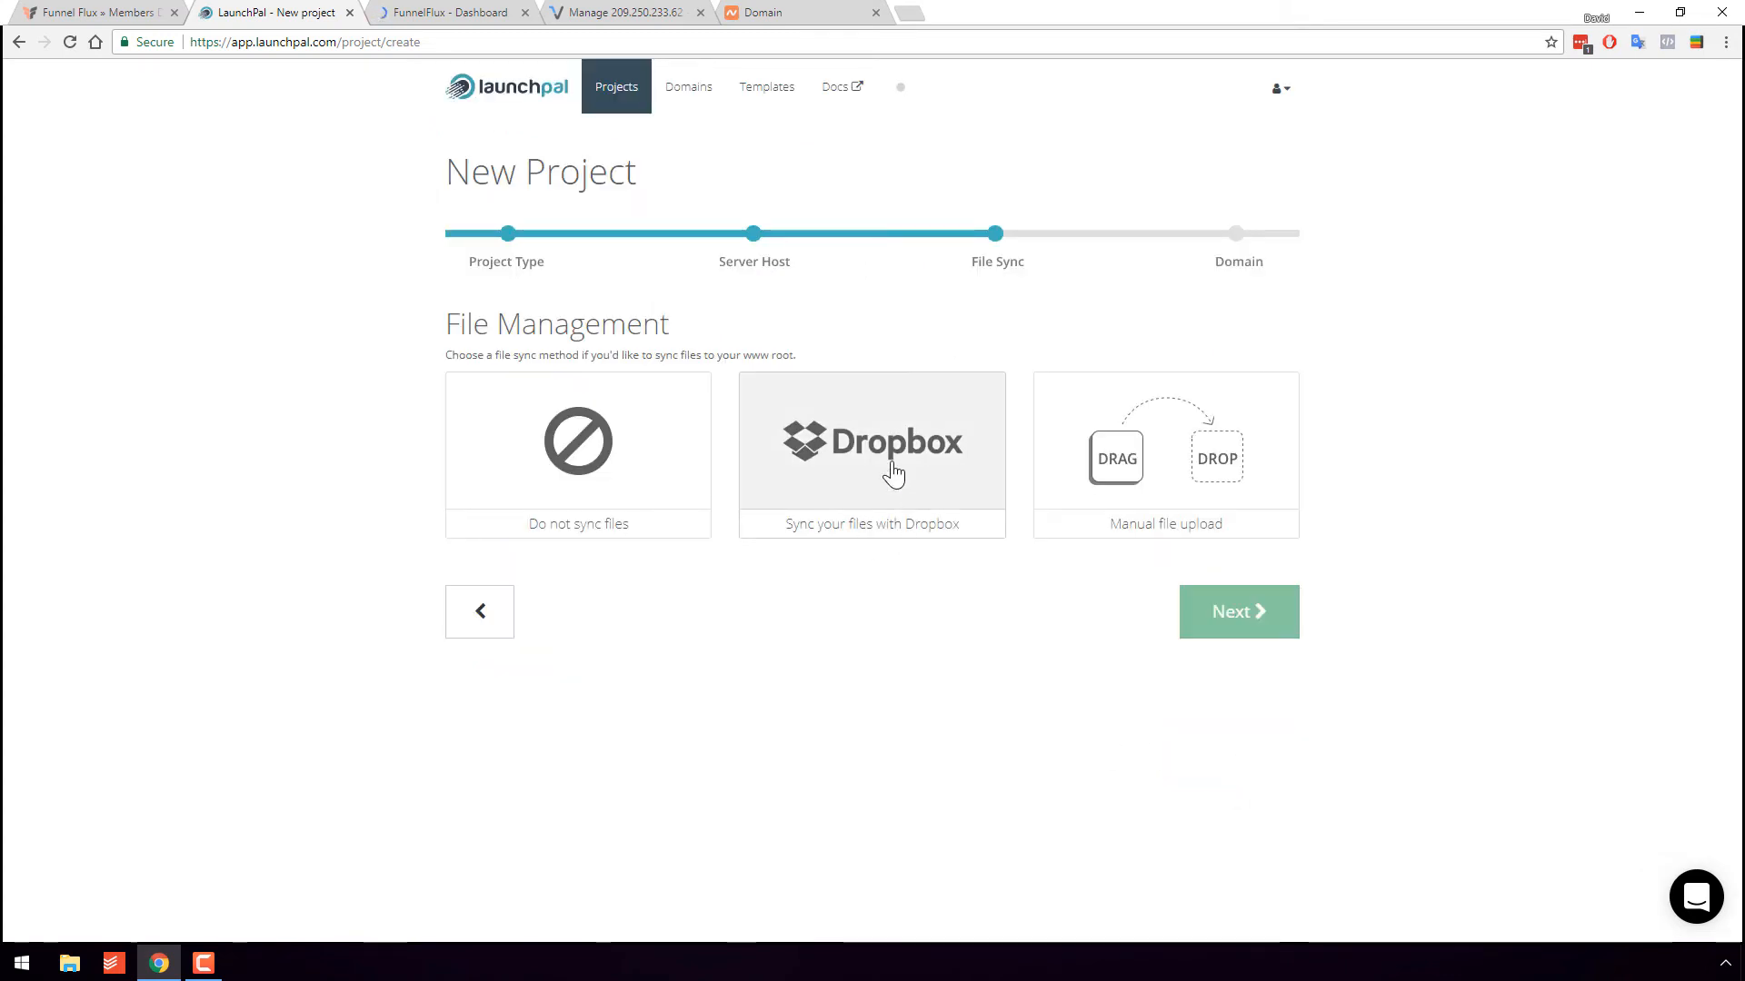
# - Sync files with Dropbox, add subdomain landers under zenotestdomain.online, and create the project
pyautogui.click(893, 472)
pyautogui.click(1218, 670)
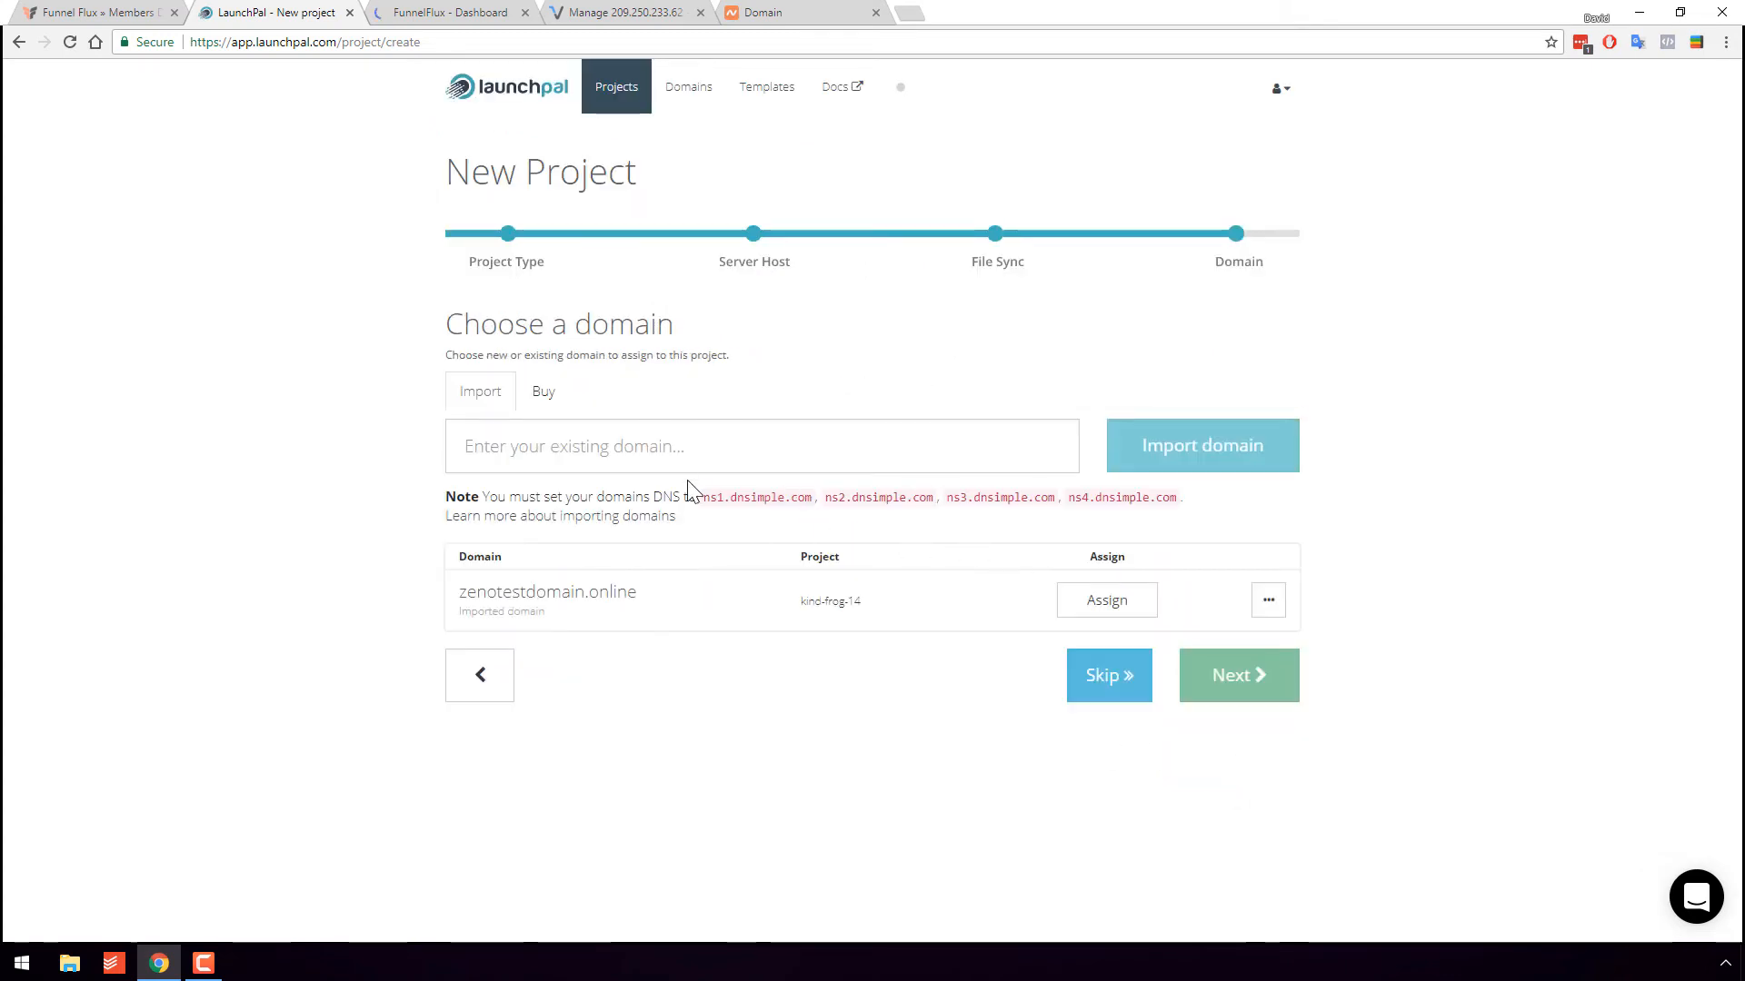
pyautogui.click(1268, 601)
pyautogui.click(1236, 643)
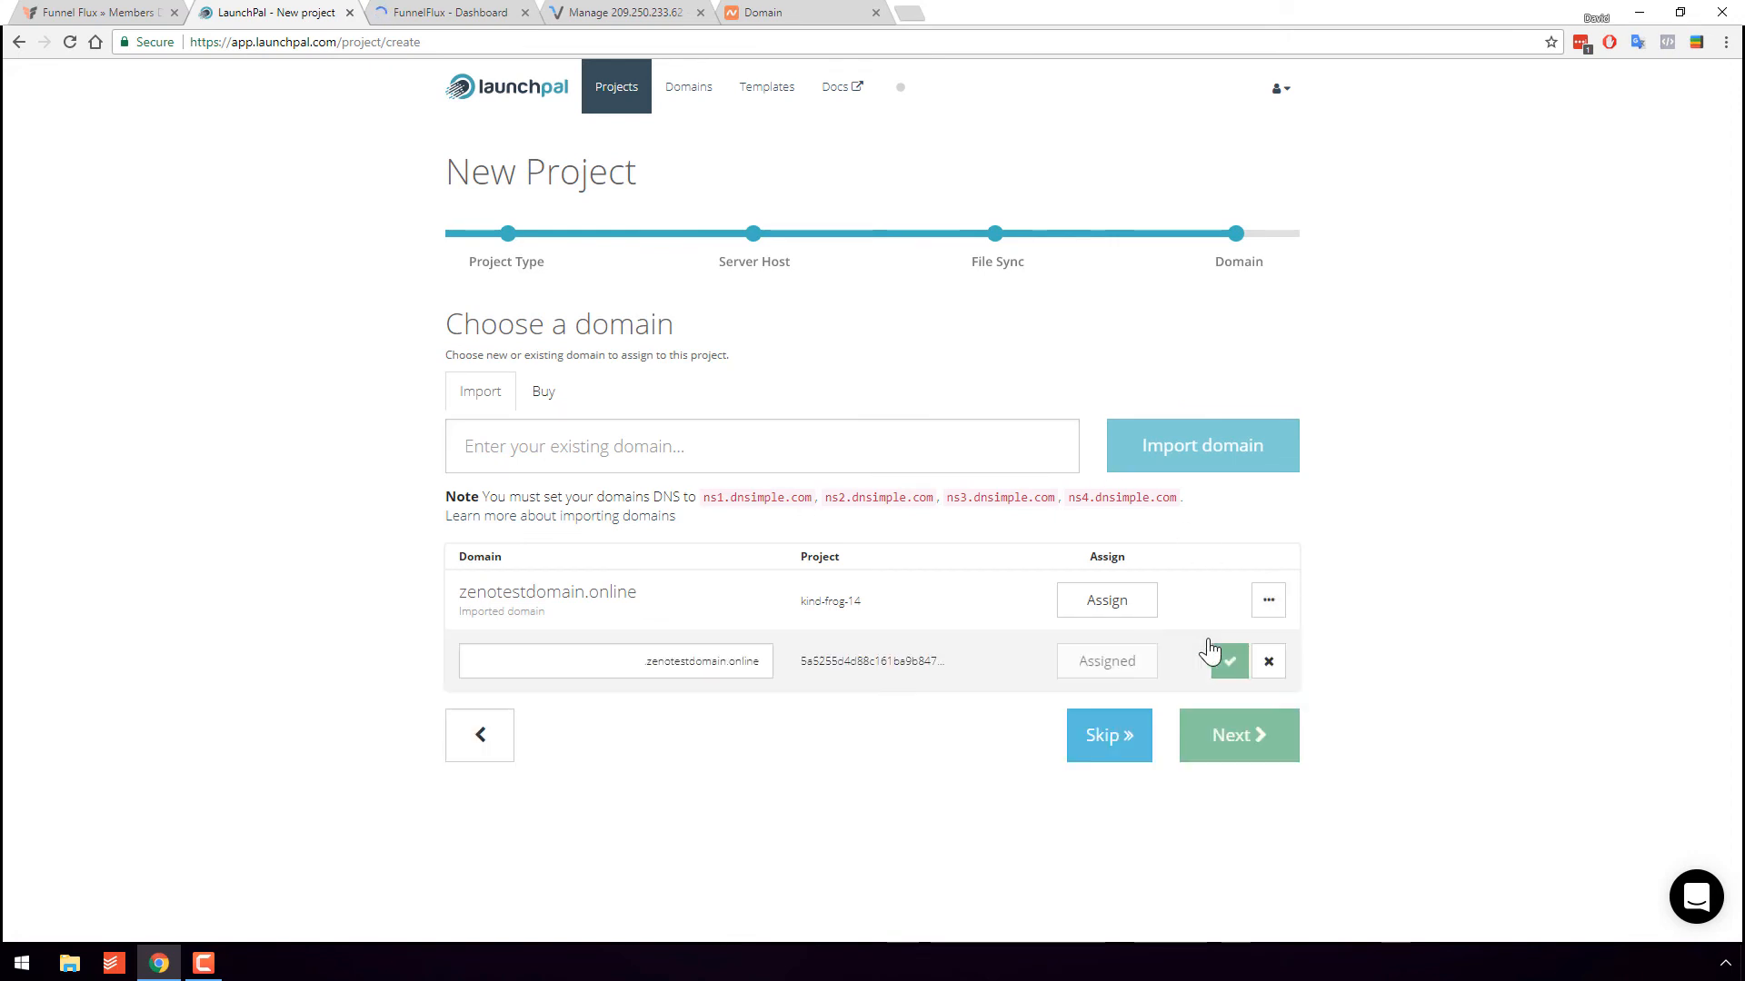
pyautogui.click(641, 647)
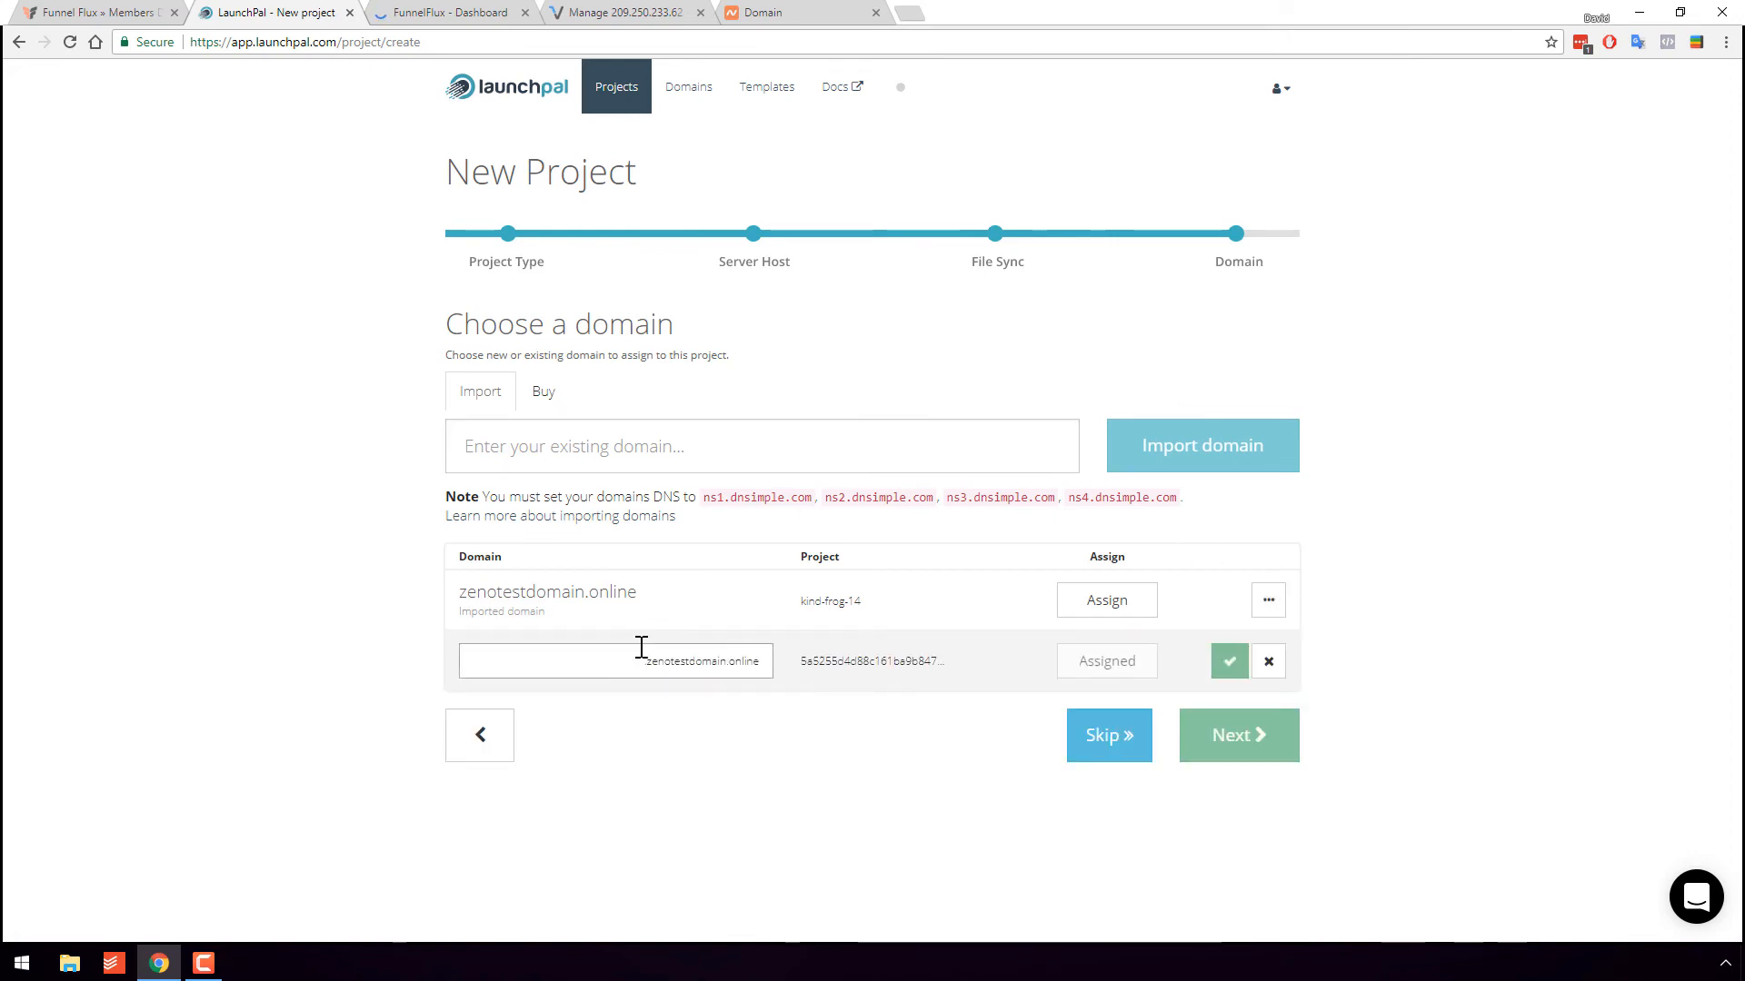
pyautogui.write('landers')
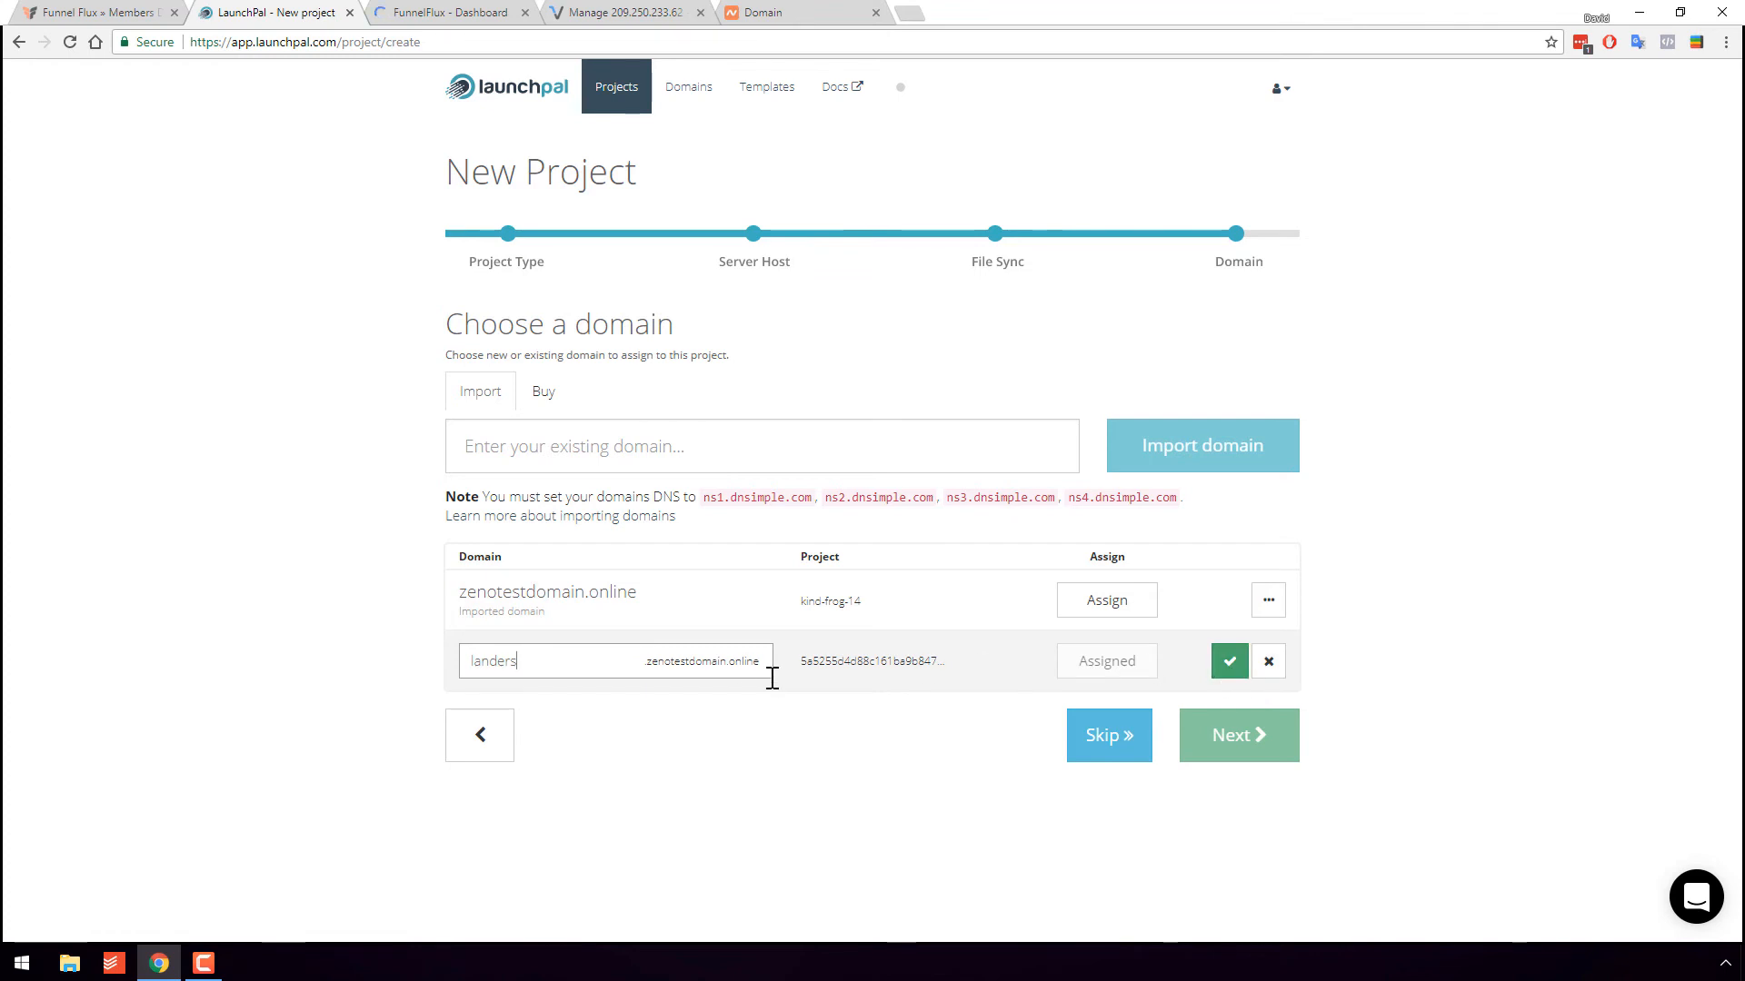
pyautogui.click(1221, 668)
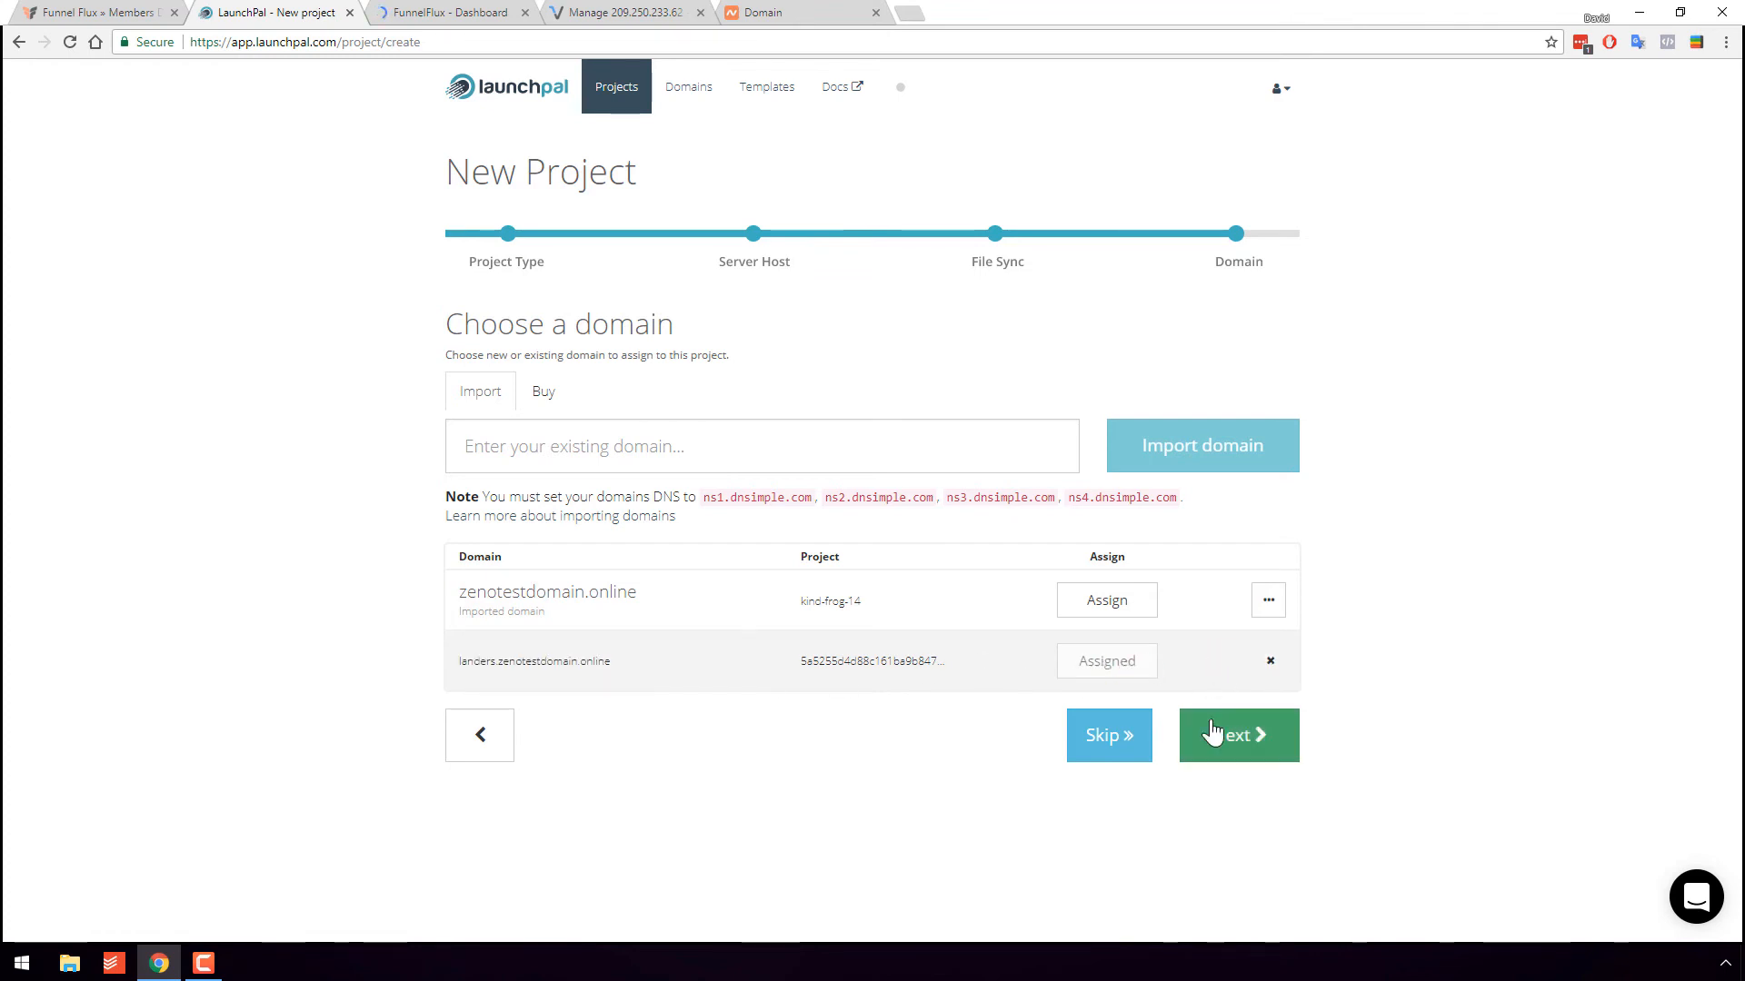
pyautogui.click(1230, 738)
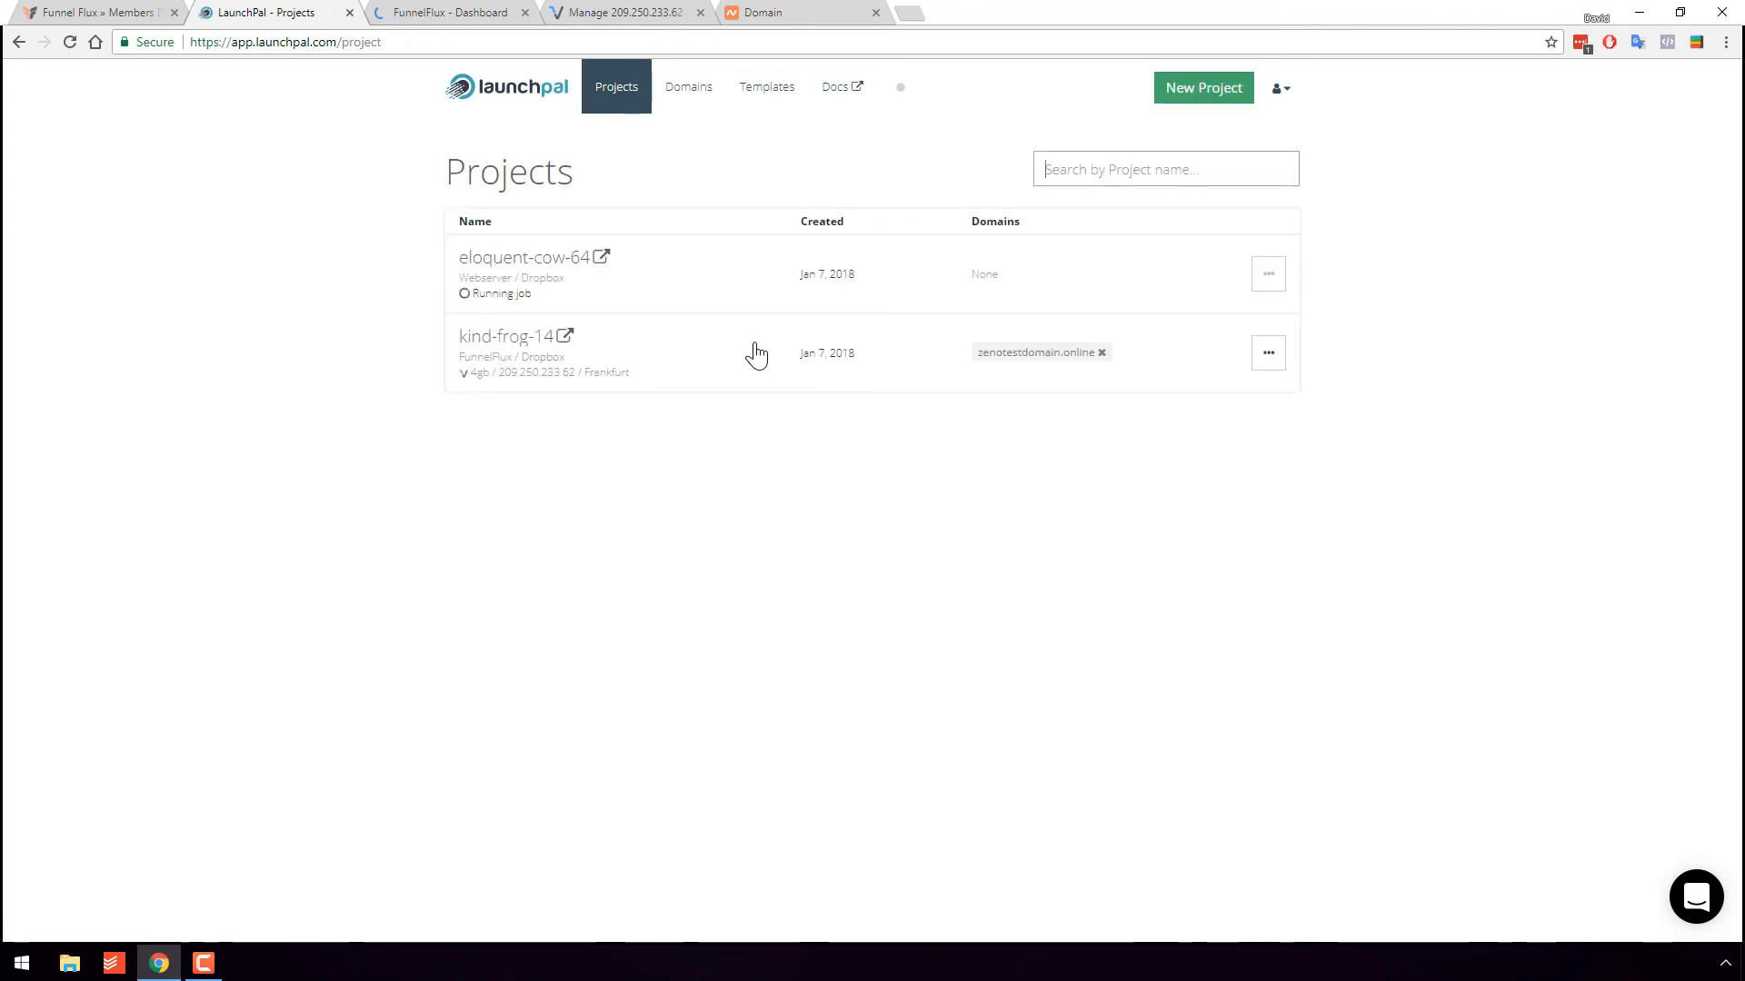